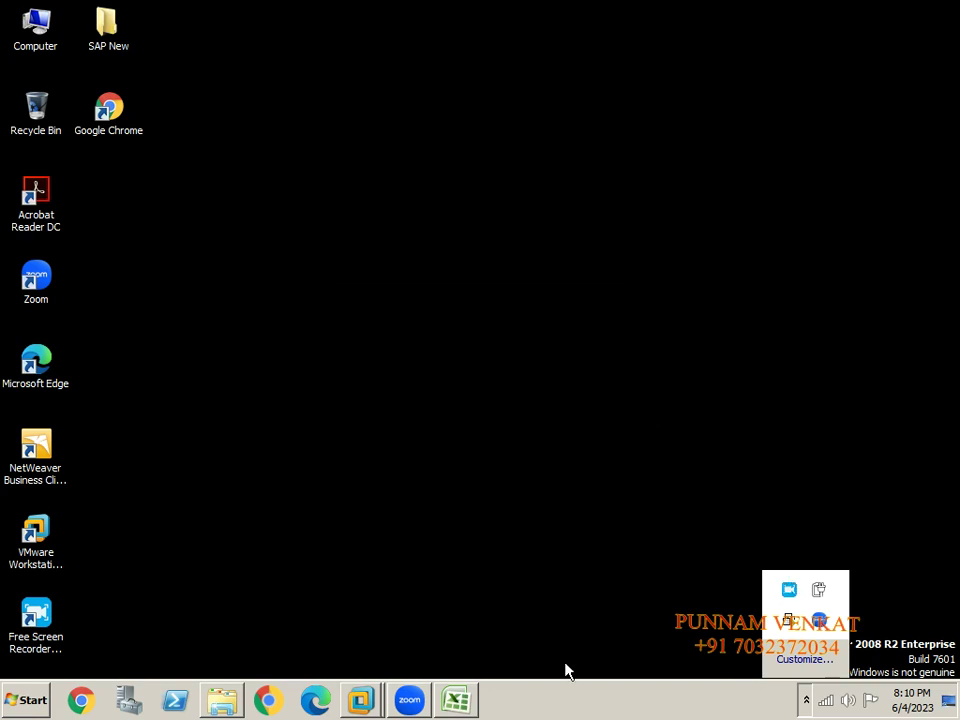
Switch to the SAP FI_New workbook in Excel and review the configuration steps listed on the Document Splitting sheet.
key("alt+Tab")
key("alt+Tab")
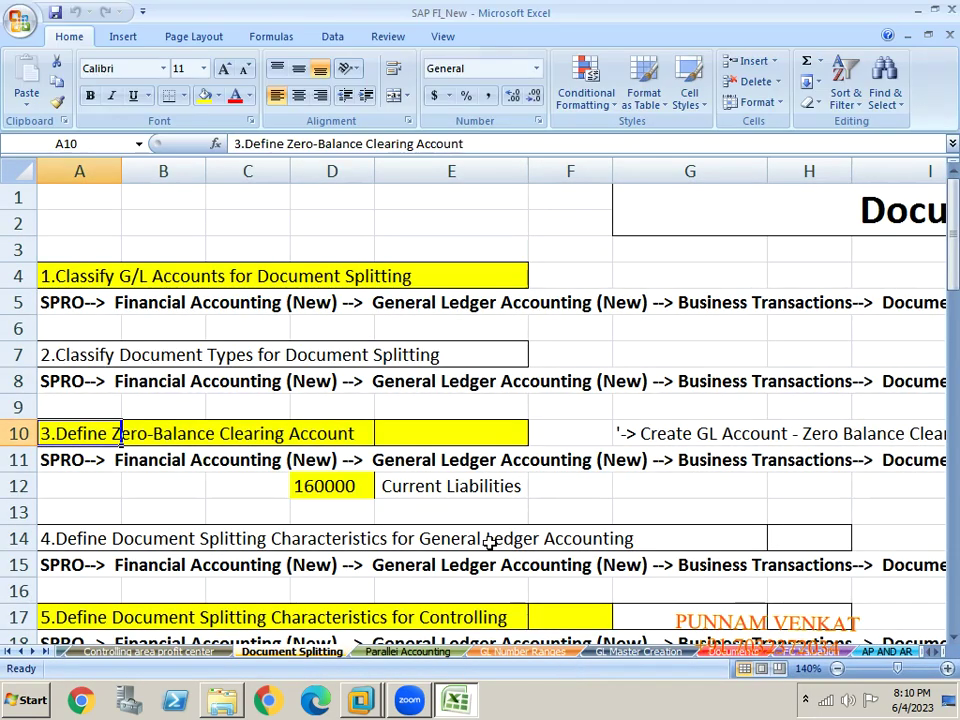
left_click(489, 541)
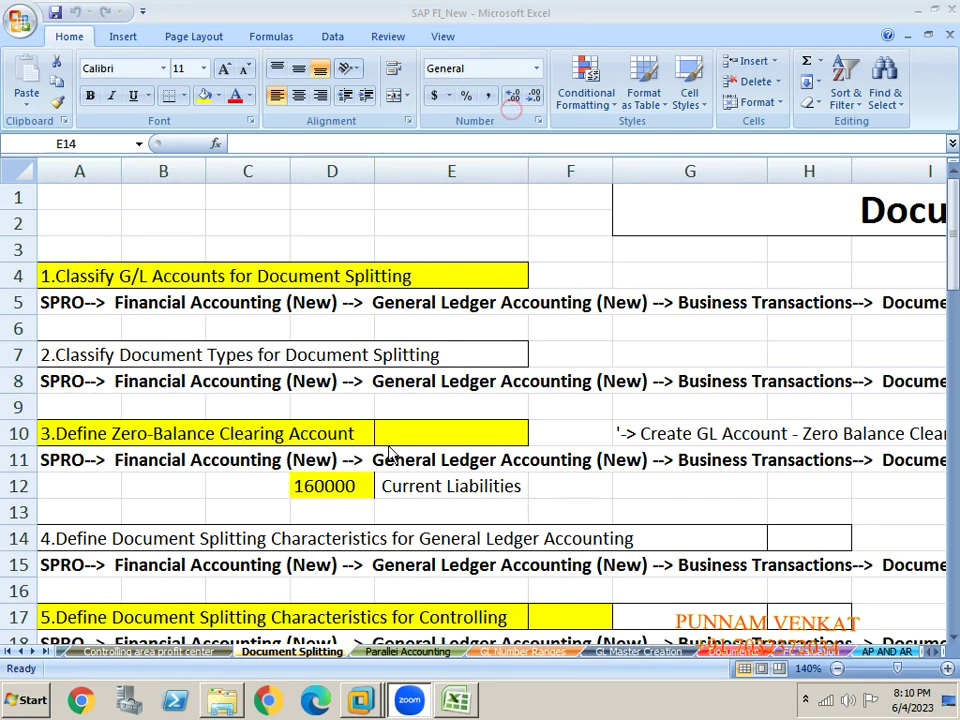
left_click(366, 388)
left_click(654, 183)
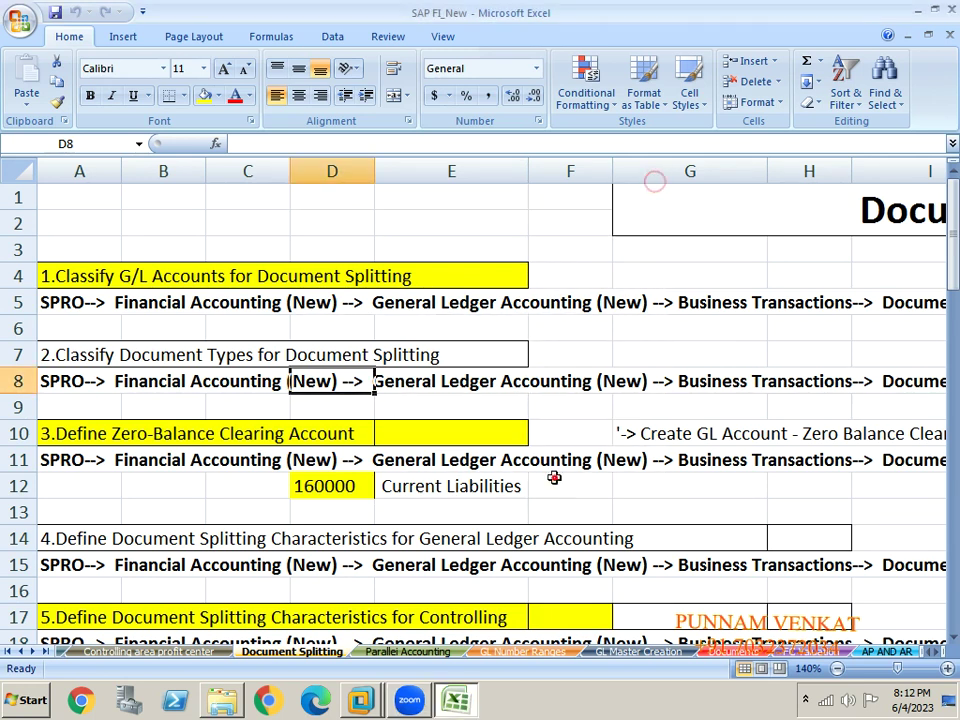
Examine the diagram dividing a document into header data and line data around columns V to X on the Document Splitting sheet.
key("Right")
key("Right")
key("Right")
key("Right")
key("Right")
key("Right")
key("Right")
key("Right")
key("Right")
key("Right")
key("Right")
key("Right")
key("Right")
key("Right")
key("Right")
key("Right")
key("Right")
key("Right")
key("Right")
key("Right")
key("Right")
key("Right")
key("Down")
key("Down")
key("Down")
key("Down")
key("Down")
key("Down")
key("Down")
key("Down")
key("Down")
key("Down")
key("Down")
key("Down")
key("Down")
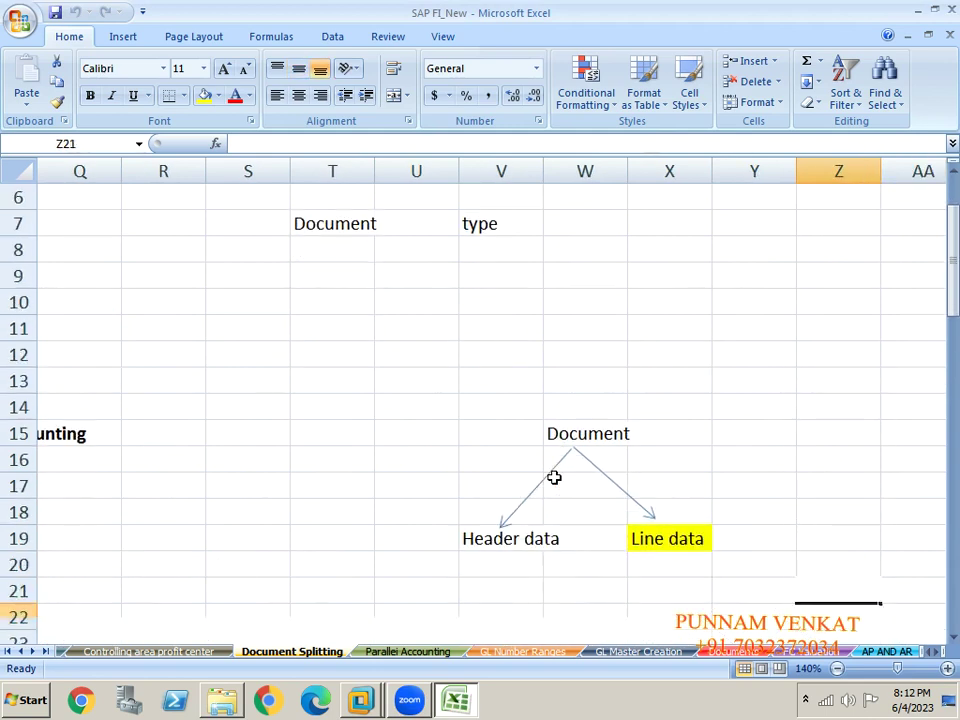
Find and examine the Document diagram with header data and line item data branches around rows 30 to 41.
key("Down")
key("Down")
key("Down")
key("Down")
key("Down")
key("Down")
key("Down")
key("Right")
key("Right")
key("Right")
key("Right")
key("Right")
key("Right")
key("Right")
key("Right")
key("Right")
key("Down")
key("Down")
key("Down")
key("Down")
key("Down")
key("Down")
key("Down")
key("Down")
key("Down")
key("Down")
key("Down")
key("Down")
key("Down")
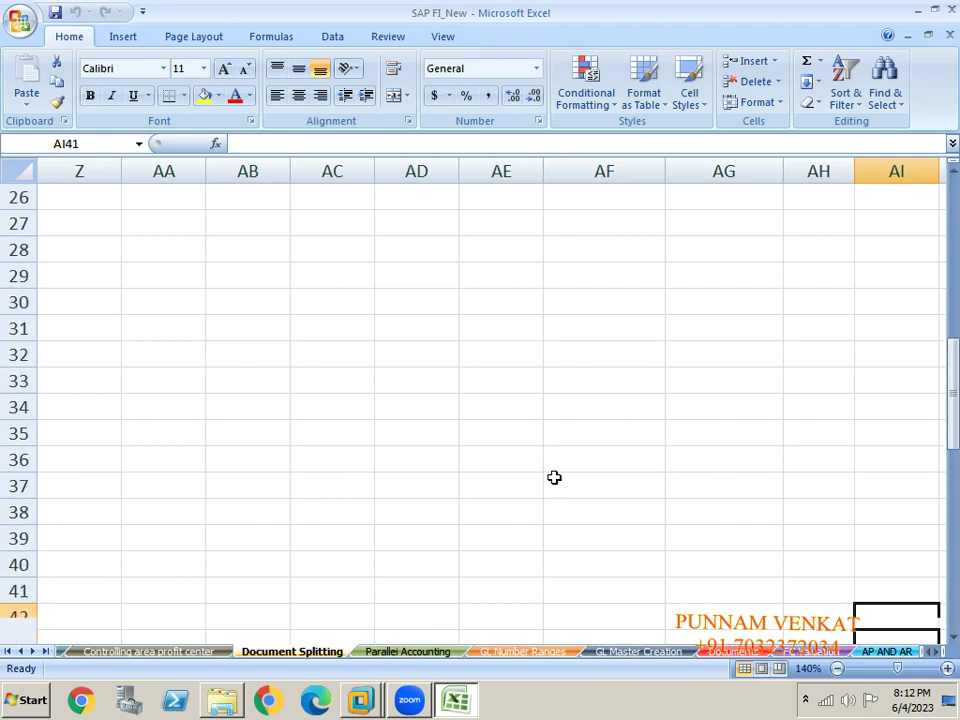
key("Down")
key("Down")
key("Down")
key("Down")
key("Left")
key("Left")
key("Left")
key("Left")
key("Left")
key("Left")
key("Left")
key("Left")
key("Left")
key("Left")
key("Left")
key("Left")
key("Left")
key("Left")
key("Left")
key("Left")
key("Left")
key("Left")
key("Left")
key("Left")
key("Left")
key("Left")
key("Left")
key("Left")
key("Left")
key("Left")
key("Left")
key("Left")
key("Left")
key("Left")
key("Left")
key("Left")
key("Left")
key("Left")
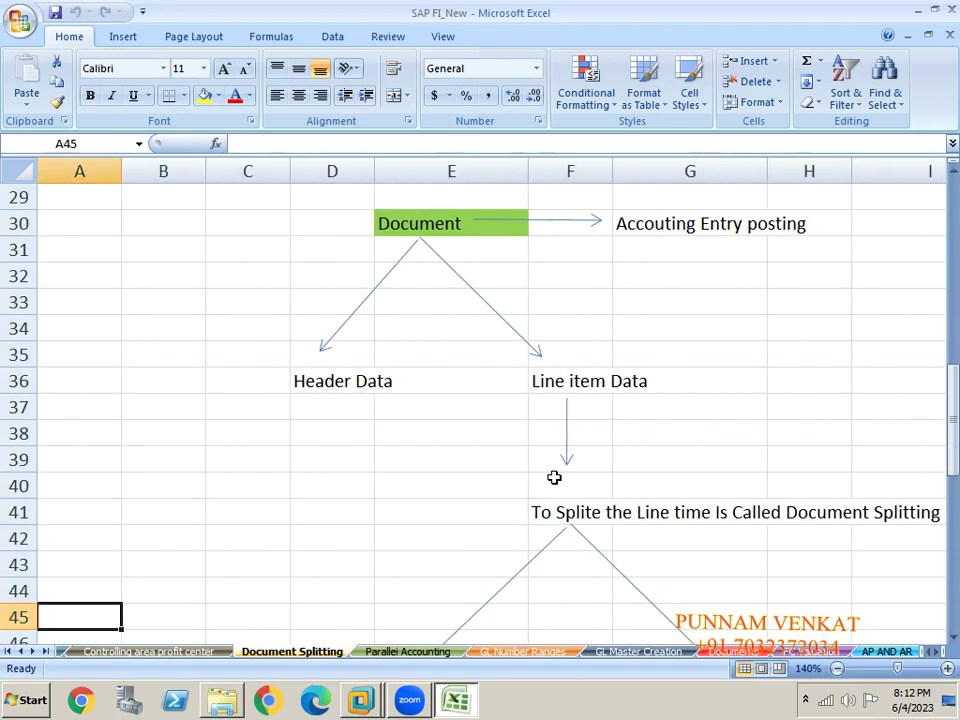
Examine the Class GL and New GL document posting examples below the line item splitting diagram.
key("Down")
key("Down")
key("Down")
key("Down")
key("Down")
key("Down")
key("Down")
key("Down")
key("Down")
key("Down")
key("Down")
key("Down")
key("Down")
key("Right")
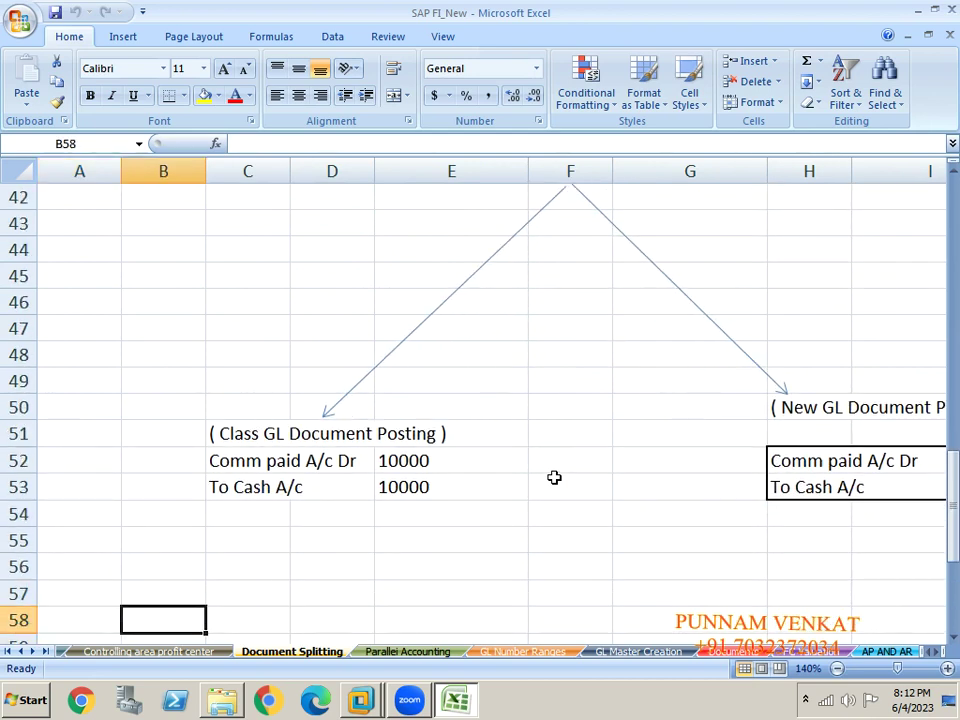
Examine the posting example with BA, PC and SEG columns and the neighbouring diagram of active and passive splitting types.
key("Right")
key("Right")
key("Right")
key("Right")
key("Right")
key("Right")
key("Right")
key("Right")
key("Right")
key("Right")
key("Right")
key("Right")
key("Right")
key("Right")
key("Right")
key("Right")
key("Right")
key("Right")
key("Right")
key("Right")
key("Right")
key("Right")
key("Right")
key("Right")
key("Right")
key("Down")
key("Down")
key("Down")
key("Down")
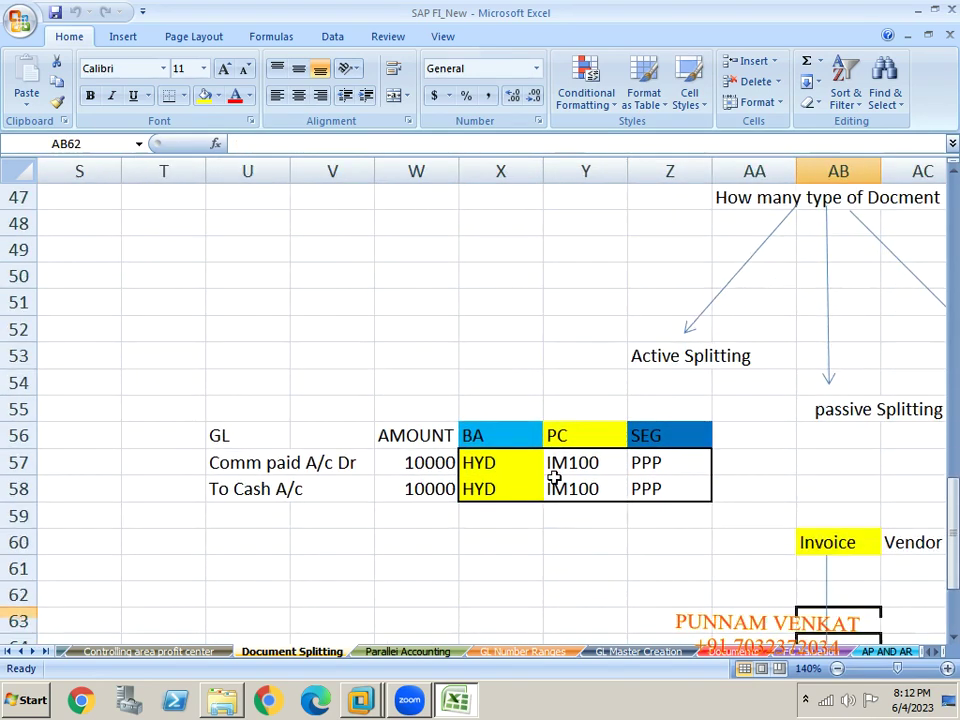
Find and examine the Zero Balance Splitting posting example in columns AF to AK, rows 53 to 67.
key("Down")
key("Down")
key("Right")
key("Right")
key("Right")
key("Right")
key("Right")
key("Right")
key("Right")
key("Right")
key("Right")
key("Right")
key("Right")
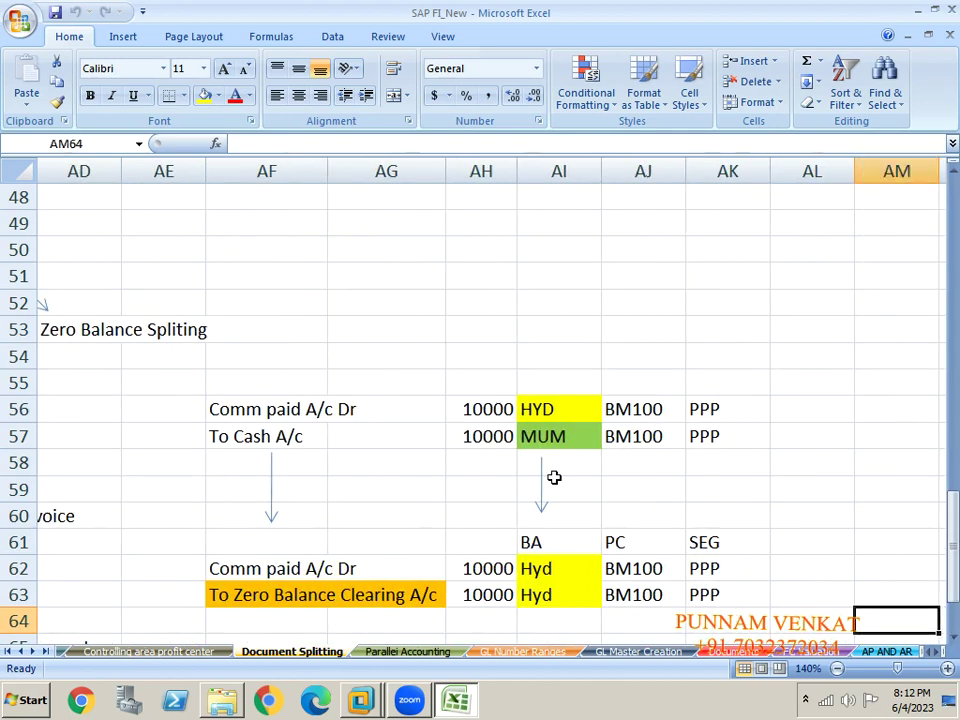
key("Down")
key("Down")
key("Down")
key("Down")
key("Down")
key("Down")
key("Down")
key("Down")
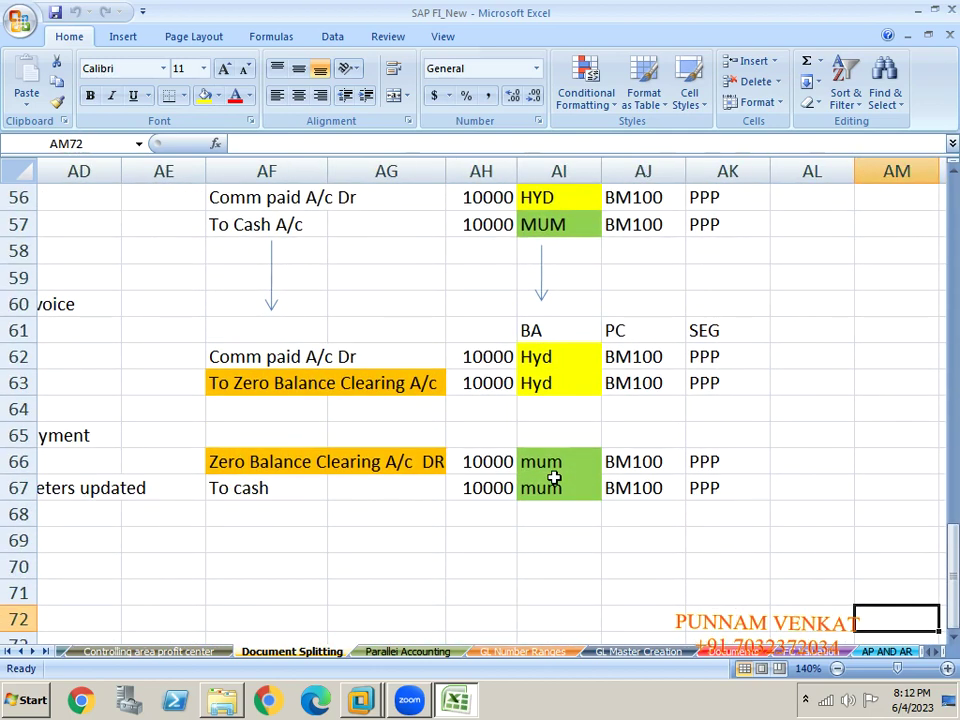
key("Up")
key("Up")
key("Up")
key("Up")
key("Up")
key("Up")
key("Up")
key("Up")
key("Up")
key("Up")
key("Up")
key("Up")
key("Up")
key("Up")
key("Up")
key("Up")
key("Up")
key("Up")
key("Up")
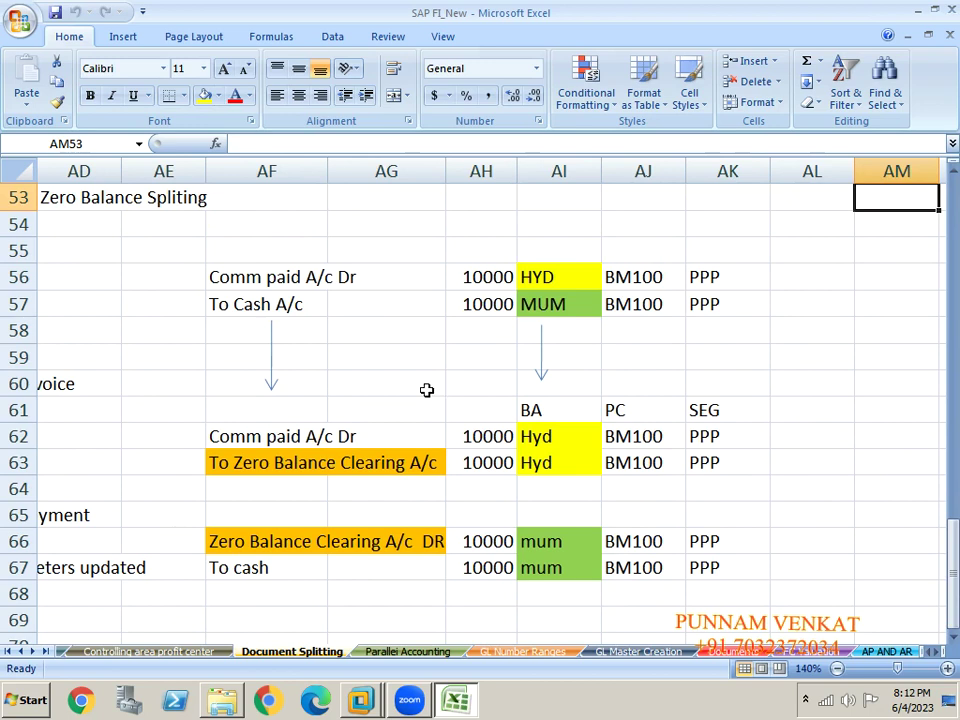
Examine the original commission paid and cash lines in rows 56 and 57 along with their business areas.
left_click(249, 280)
key("shift+Down")
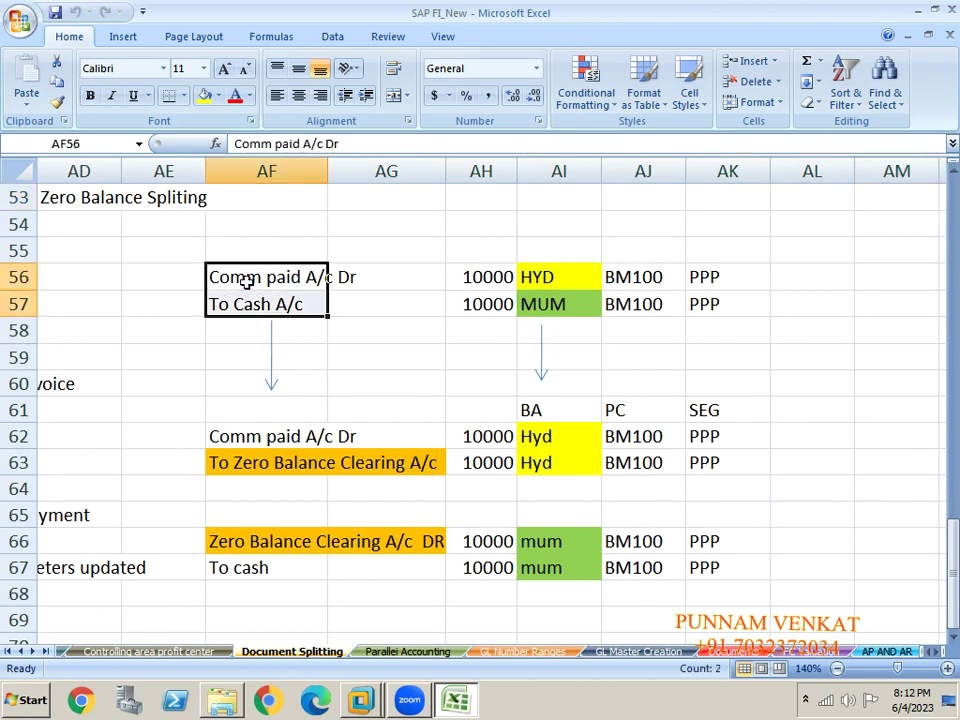
left_click(280, 286)
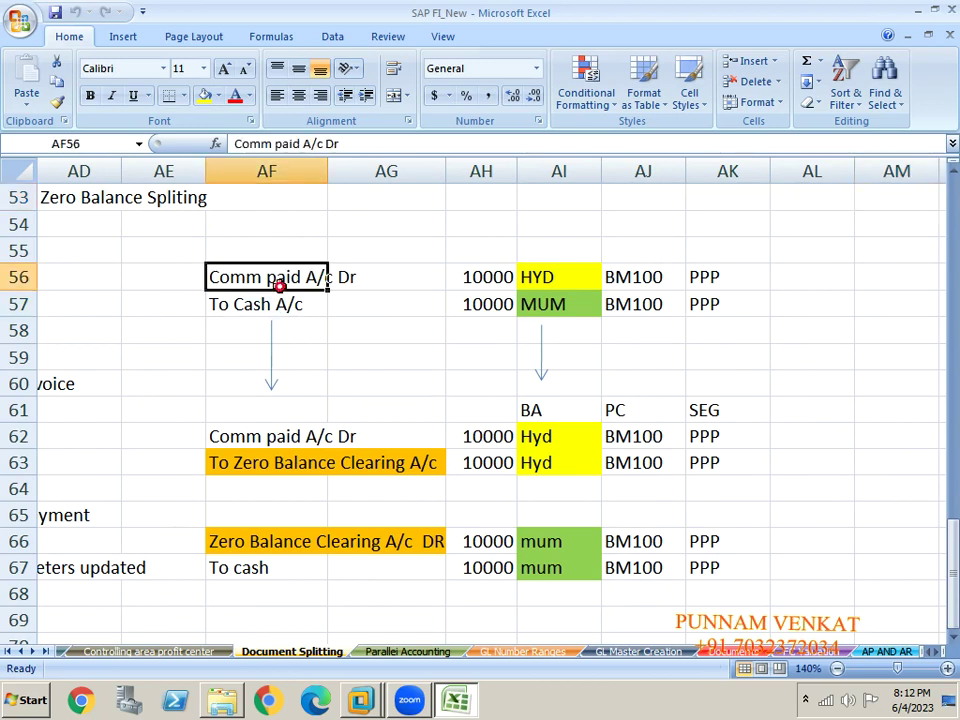
left_click(568, 279)
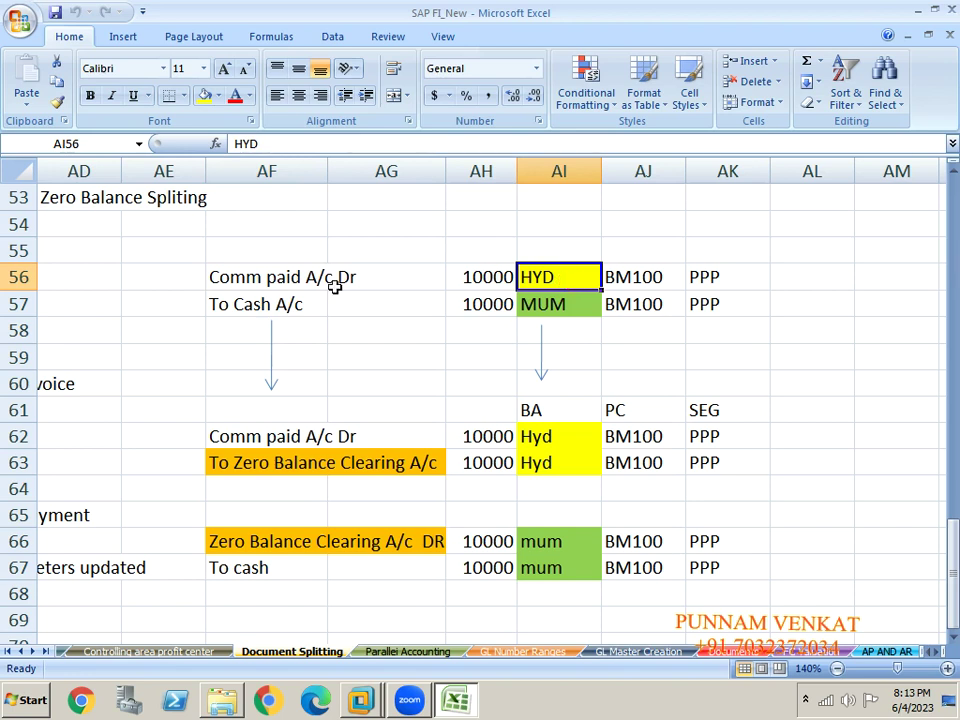
left_click(245, 304)
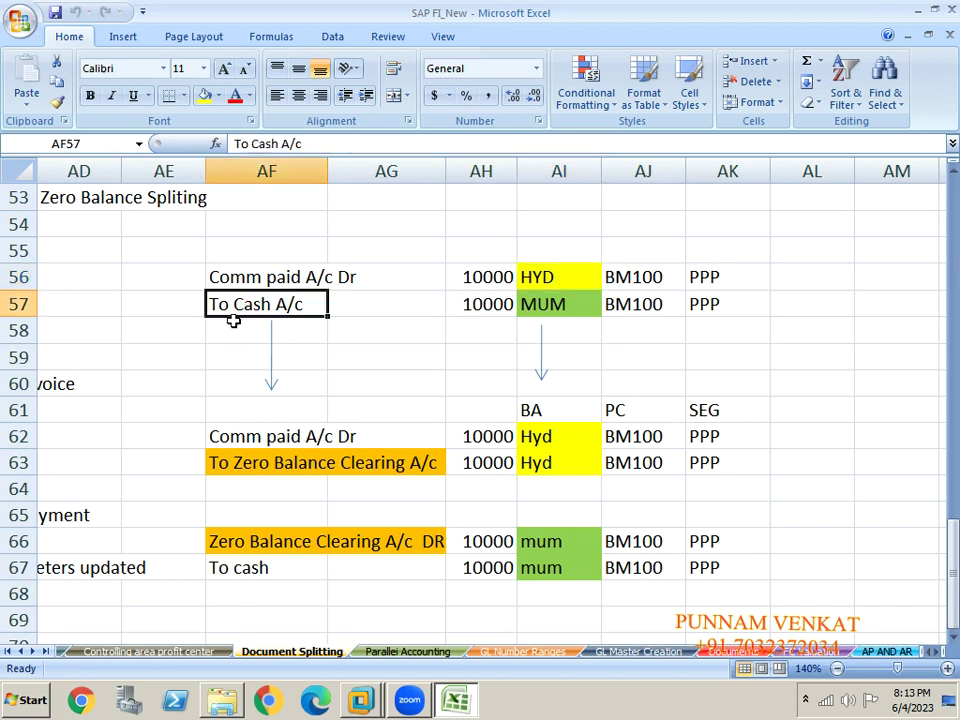
left_click(541, 304)
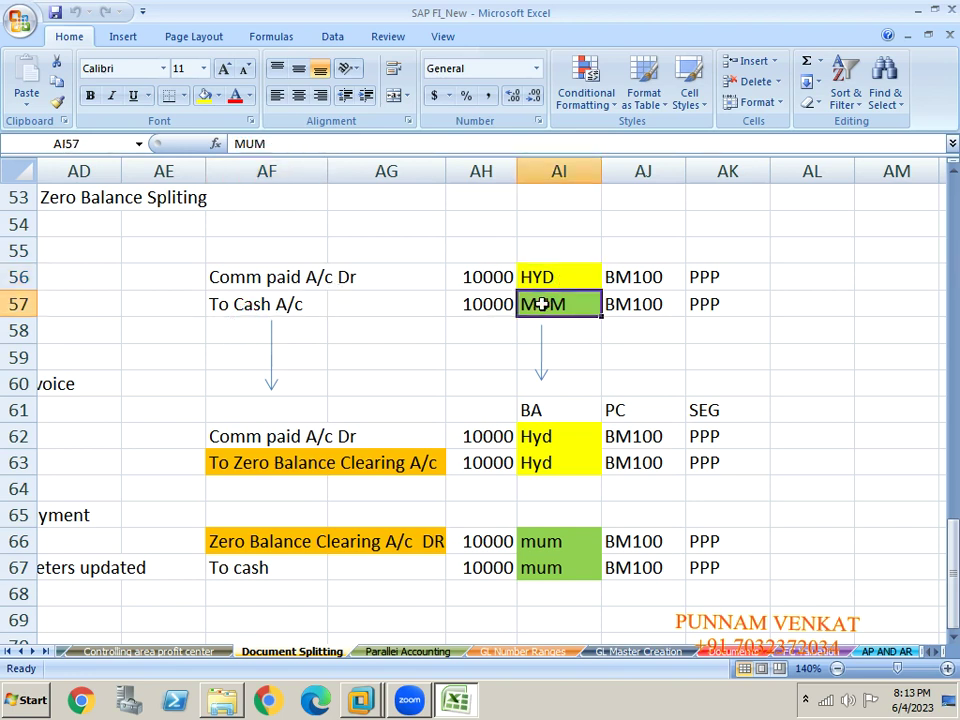
left_click(262, 280)
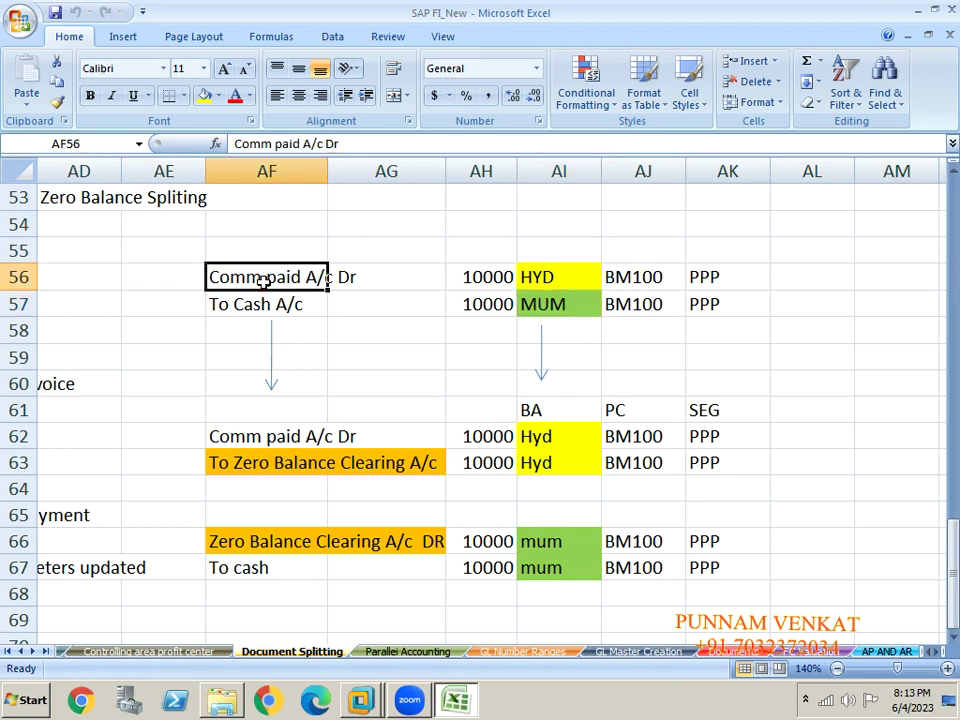
left_click(280, 308)
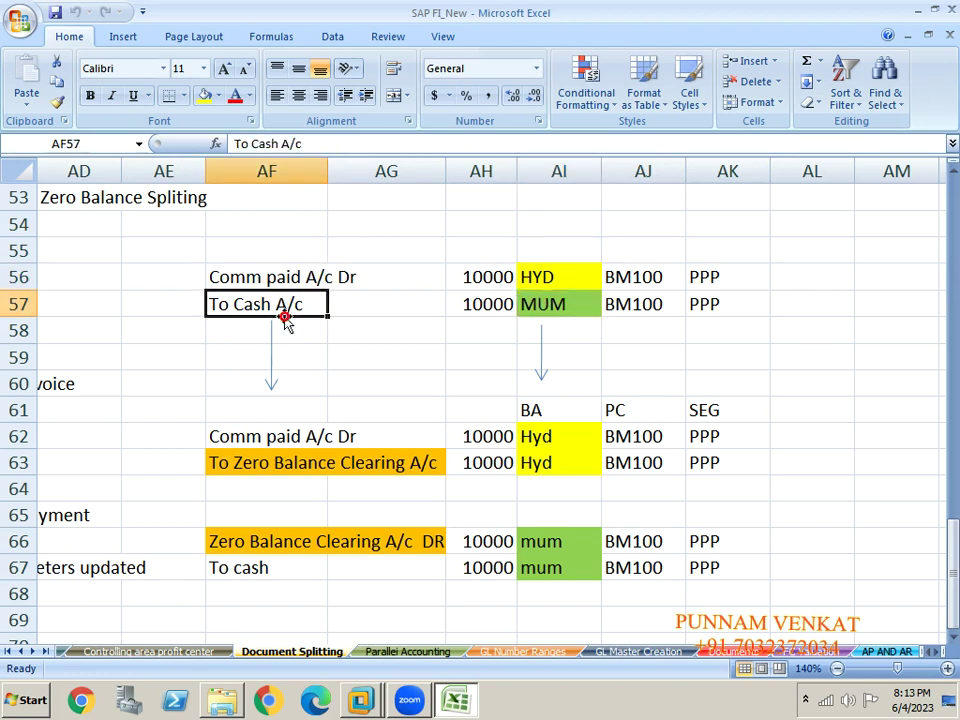
Compare the business areas HYD and MUM assigned to the commission paid and cash lines in AI56 and AI57.
left_click(553, 279)
left_click(545, 300)
left_click(549, 276)
left_click(546, 302)
left_click(543, 274)
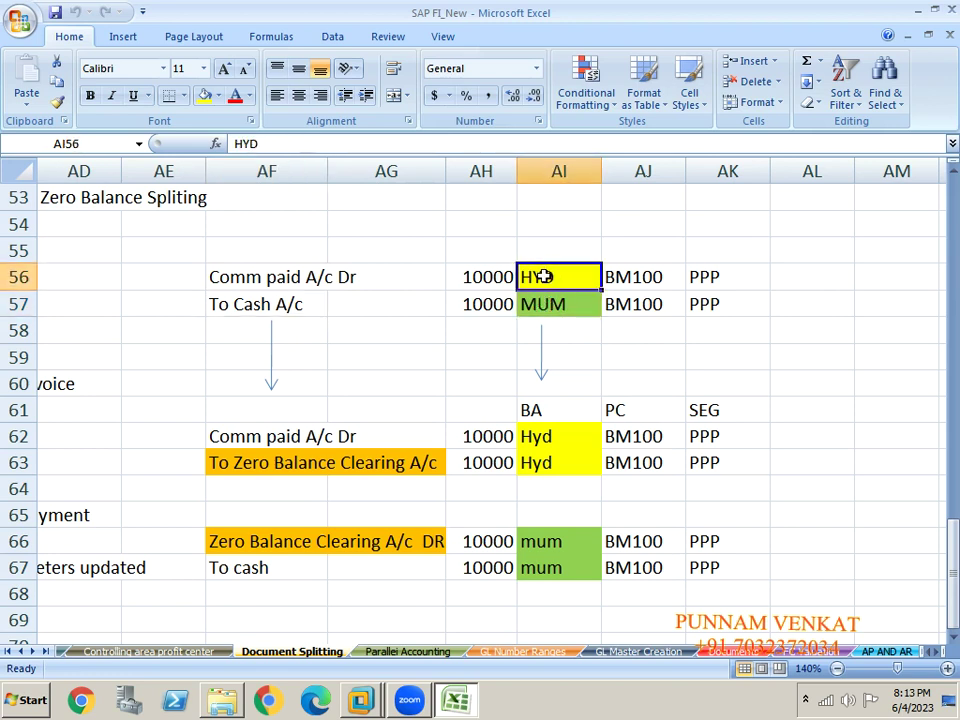
left_click(544, 302)
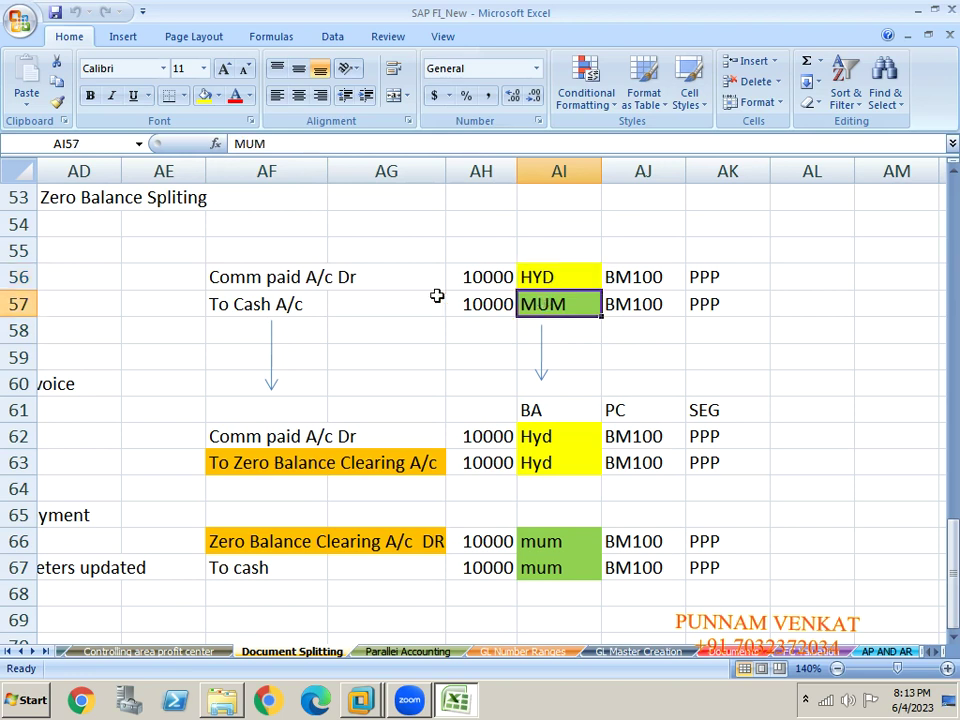
left_click(283, 279)
key("Right")
key("Right")
key("Right")
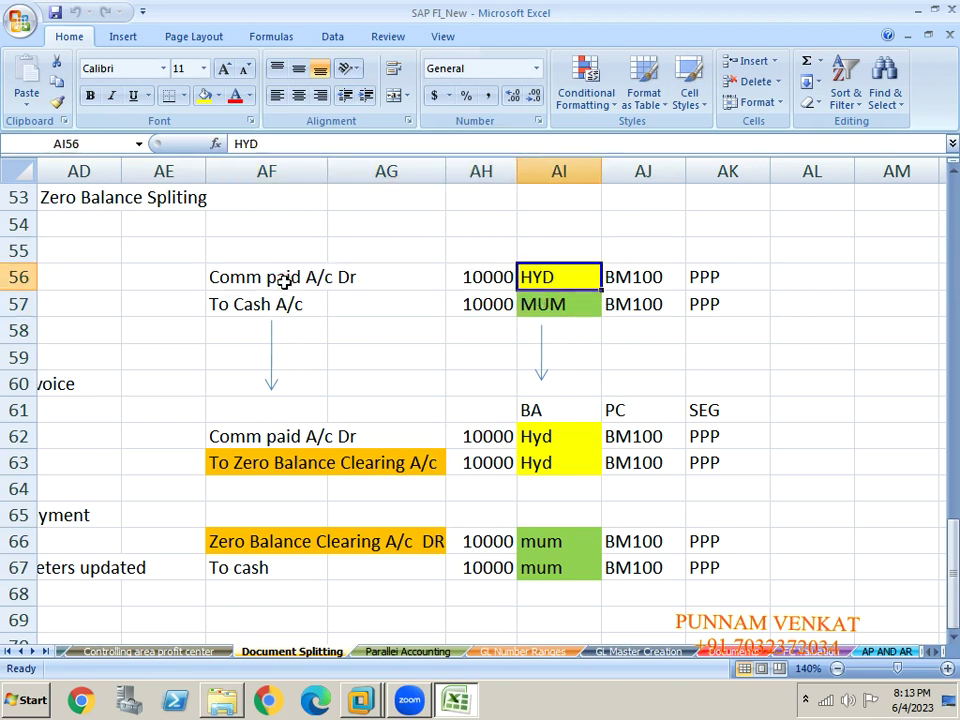
Select the zero balance clearing lines in AF63:AK66 to examine the entries added between the two business areas.
left_click(237, 458)
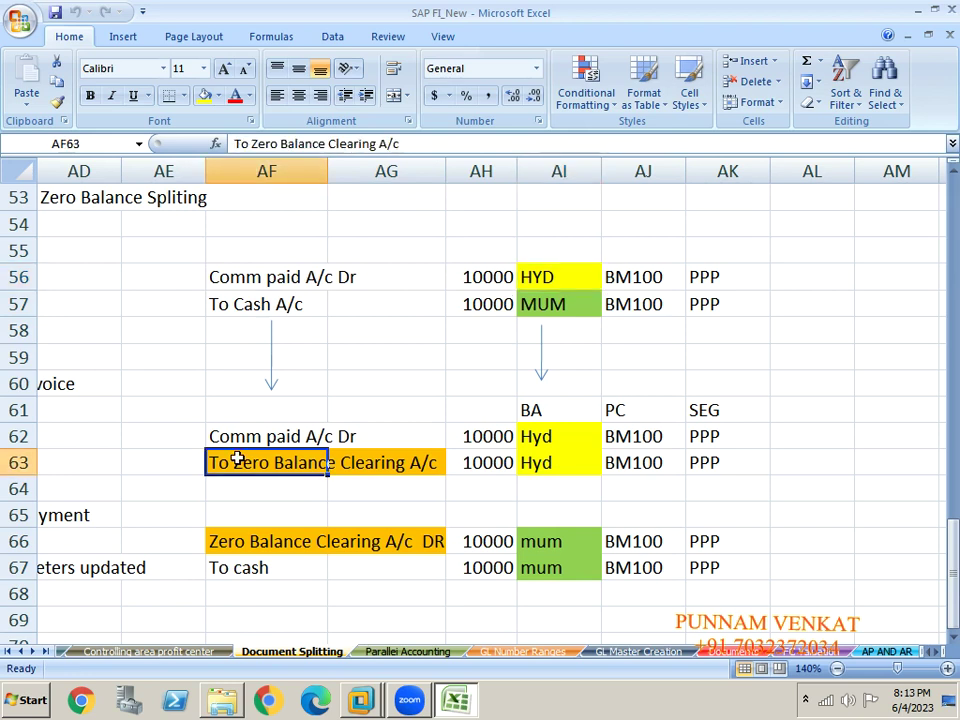
key("shift+Right")
key("shift+Right")
key("shift+Right")
key("shift+Right")
key("shift+Right")
key("shift+Down")
key("shift+Down")
key("shift+Down")
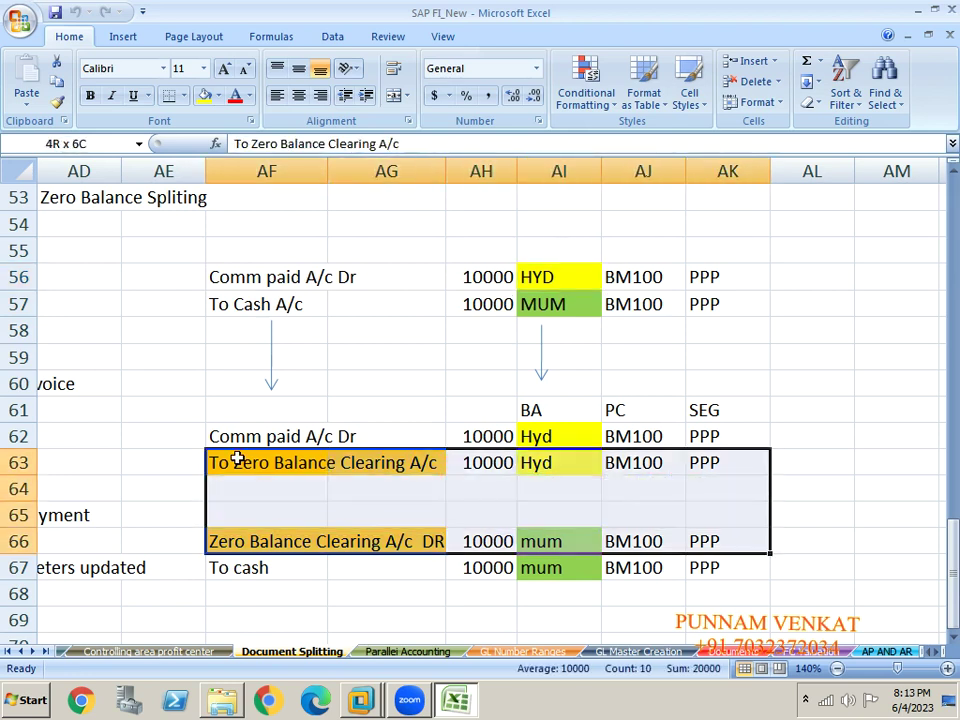
Compare the Zero Balance Clearing A/c credit in row 63 with its debit in row 66 and the related commission and cash lines.
left_click(272, 437)
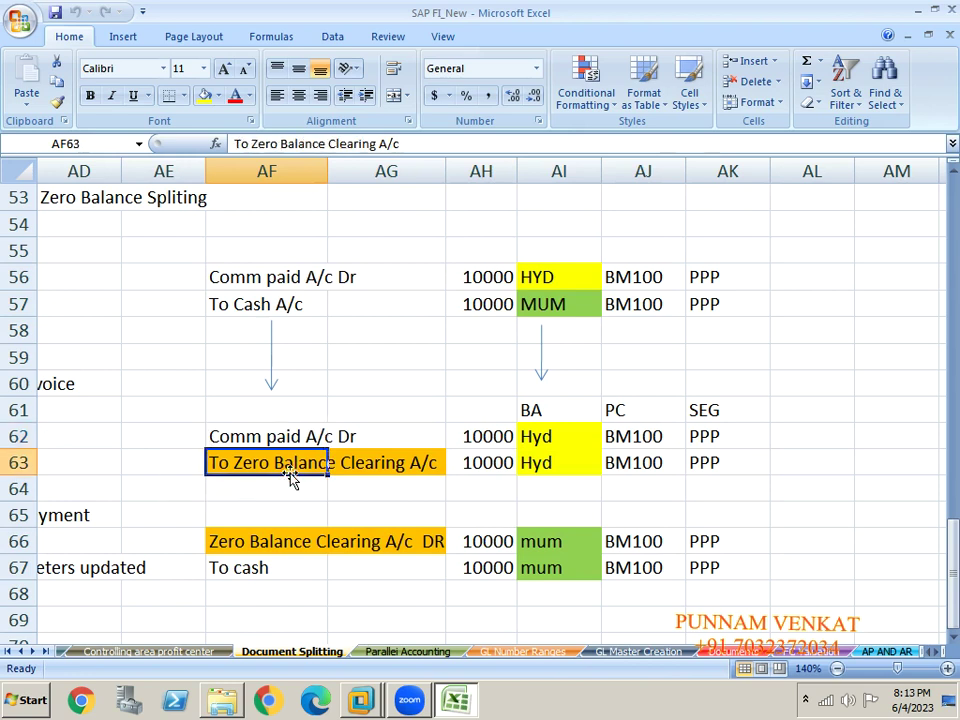
left_click(231, 541)
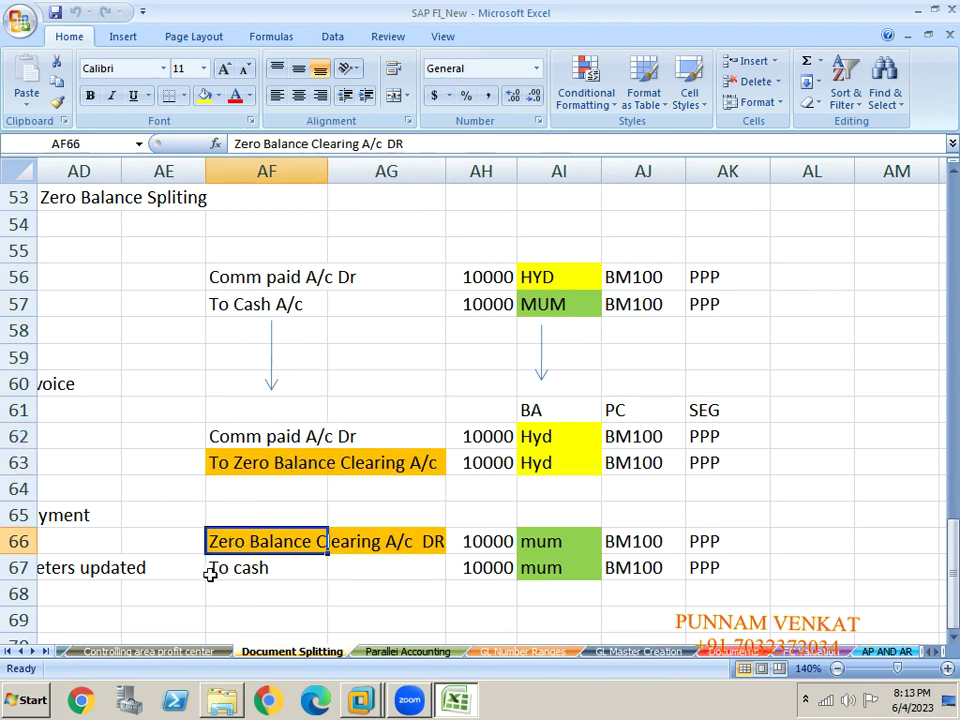
left_click(275, 462)
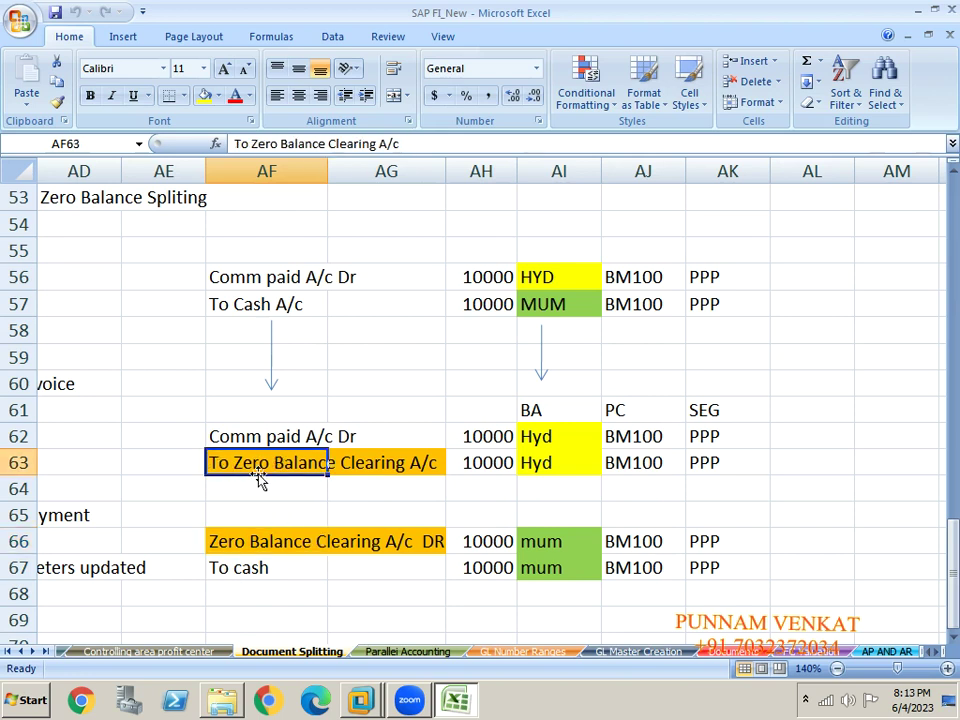
left_click(262, 541)
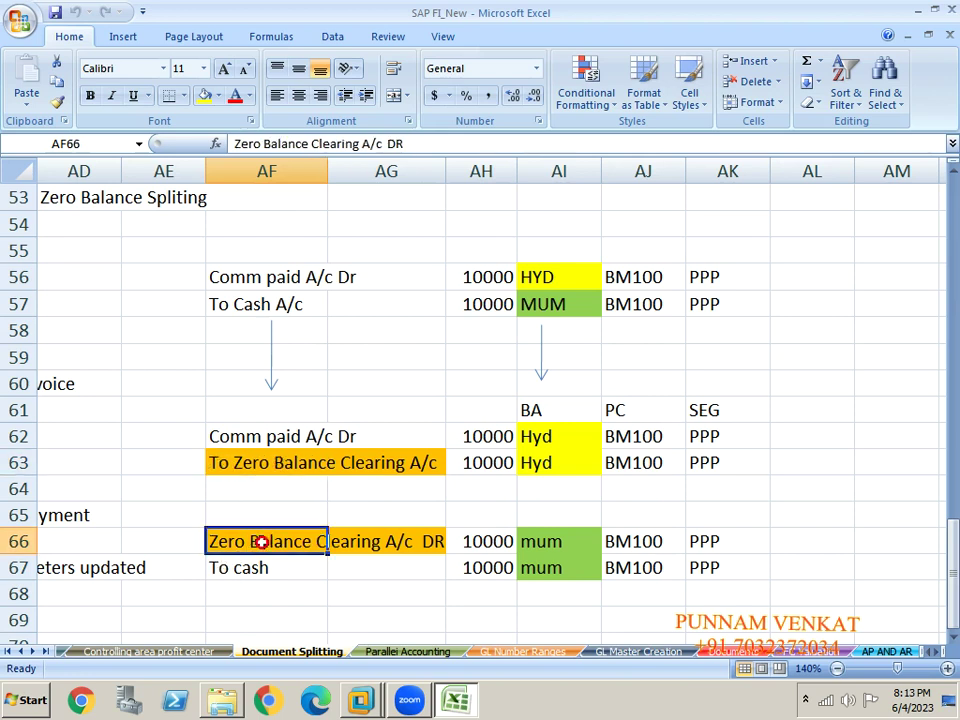
left_click(272, 461)
left_click(260, 543)
left_click(285, 438)
left_click(258, 578)
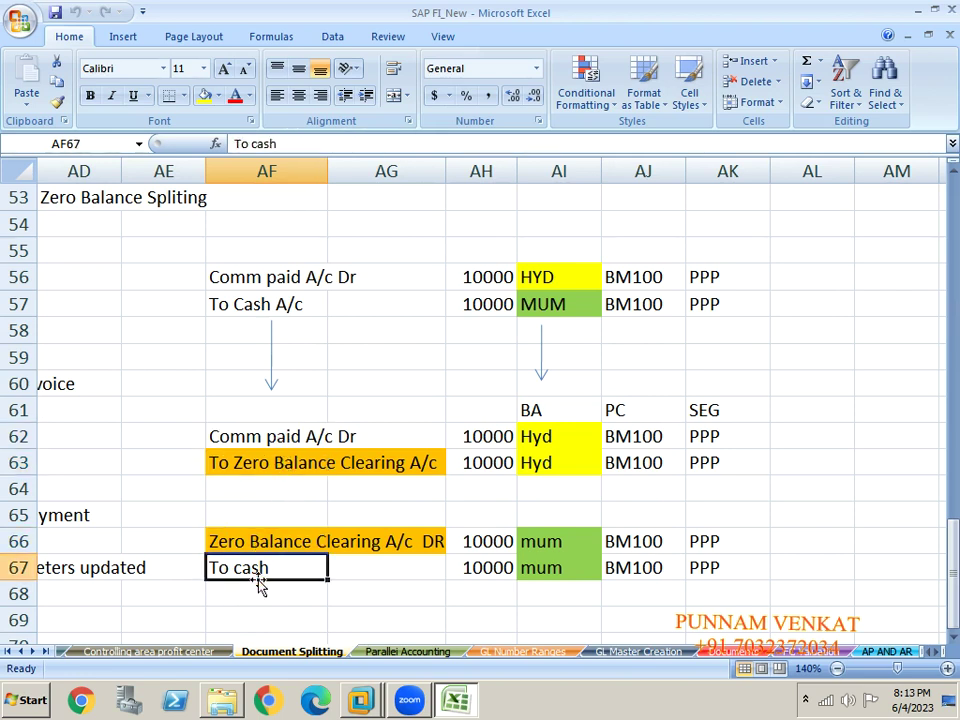
left_click(254, 464)
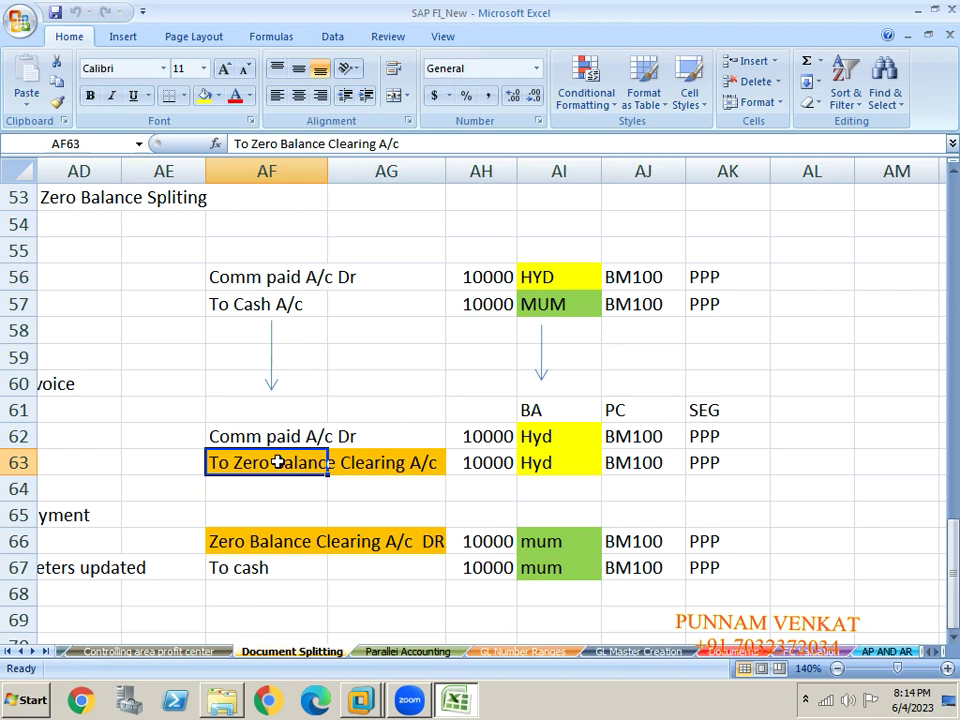
left_click(326, 483)
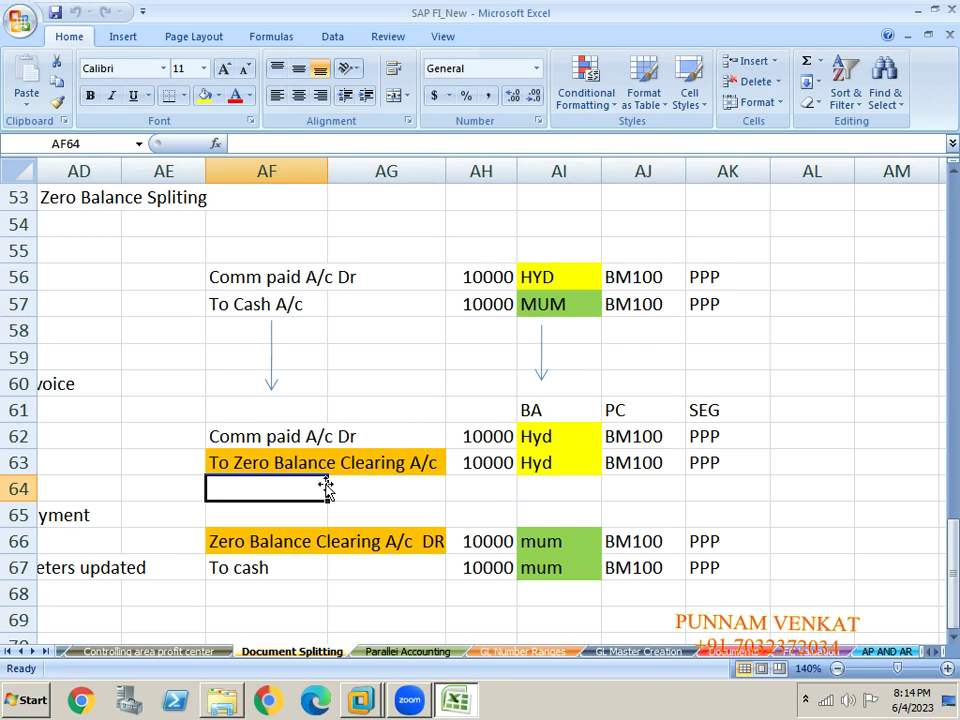
Return to the configuration steps in rows 8 to 21 and examine step 3, Define Zero-Balance Clearing Account, and its SPRO path.
key("Left")
key("Left")
key("Left")
key("Left")
key("Left")
key("Left")
key("Left")
key("Left")
key("Left")
key("Left")
key("Left")
key("Left")
key("Left")
key("Left")
key("Left")
key("Left")
key("Left")
key("Left")
key("Left")
key("Left")
key("Left")
key("Left")
key("Left")
key("Left")
key("Left")
key("Left")
key("Up")
key("Up")
key("Up")
key("Up")
key("Up")
key("Up")
key("Up")
key("Up")
key("Up")
key("Up")
key("Up")
key("Up")
key("Up")
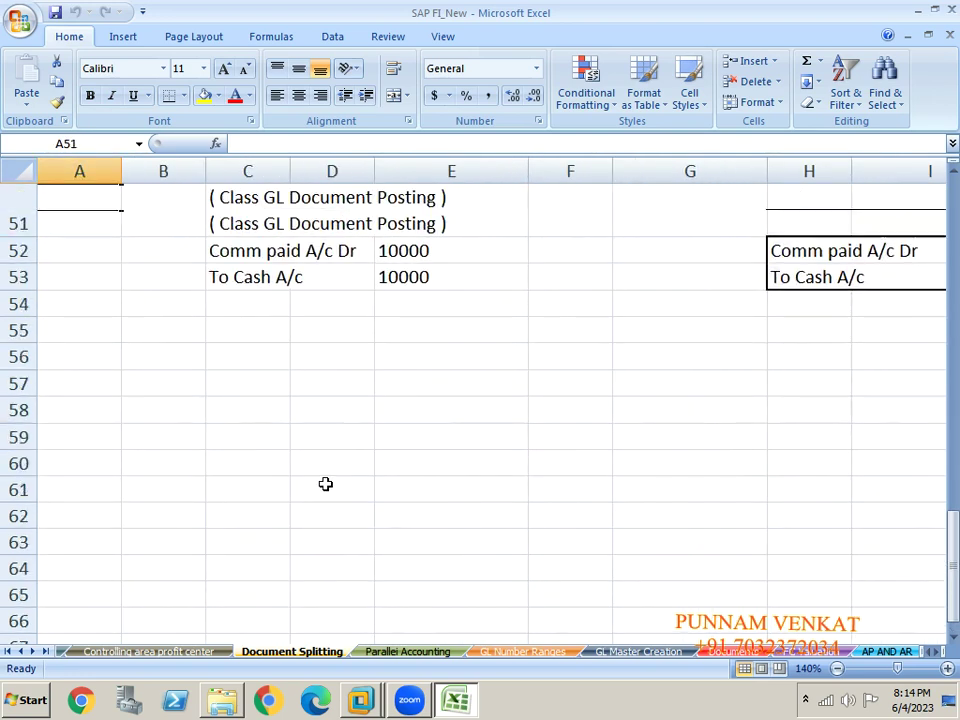
key("Up")
key("Up")
key("Up")
key("Up")
key("Up")
key("Up")
key("Up")
key("Up")
key("Up")
key("Up")
key("Up")
key("Up")
key("Up")
key("Up")
key("Up")
key("Up")
key("Up")
key("Up")
key("Up")
key("Up")
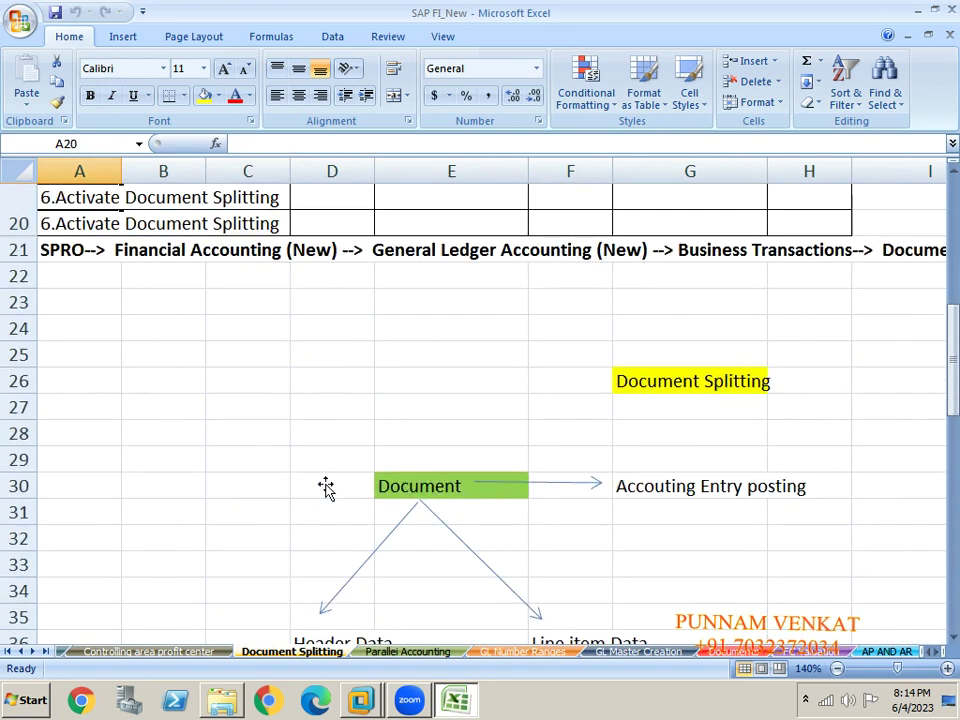
key("Up")
key("Up")
key("Up")
key("Up")
key("Up")
key("Up")
key("Up")
key("Up")
key("Up")
key("Up")
key("Up")
key("Up")
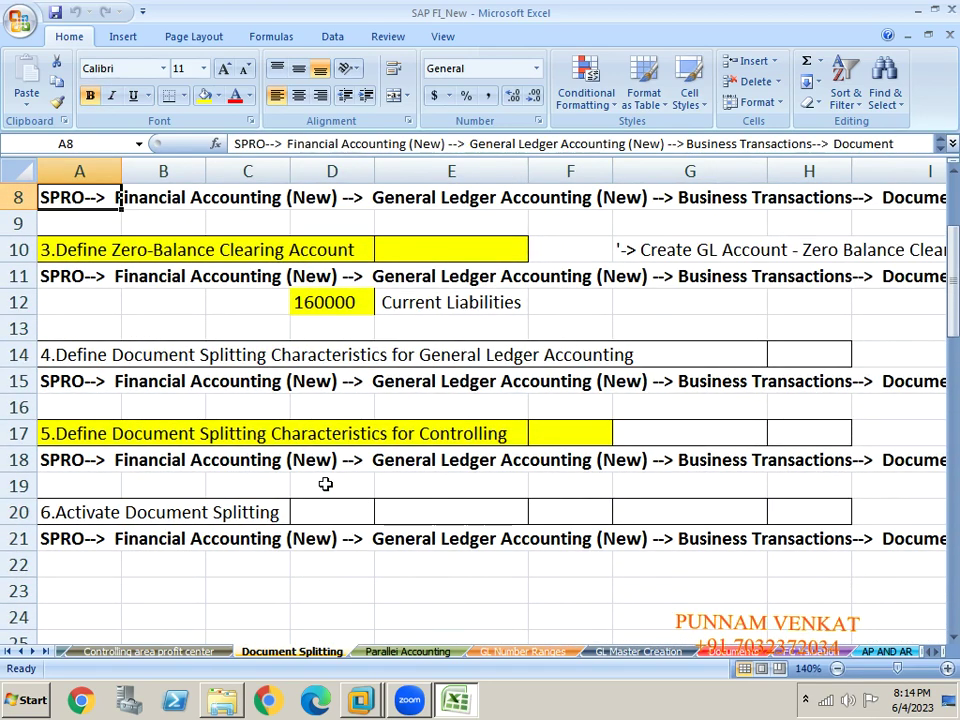
left_click(757, 280)
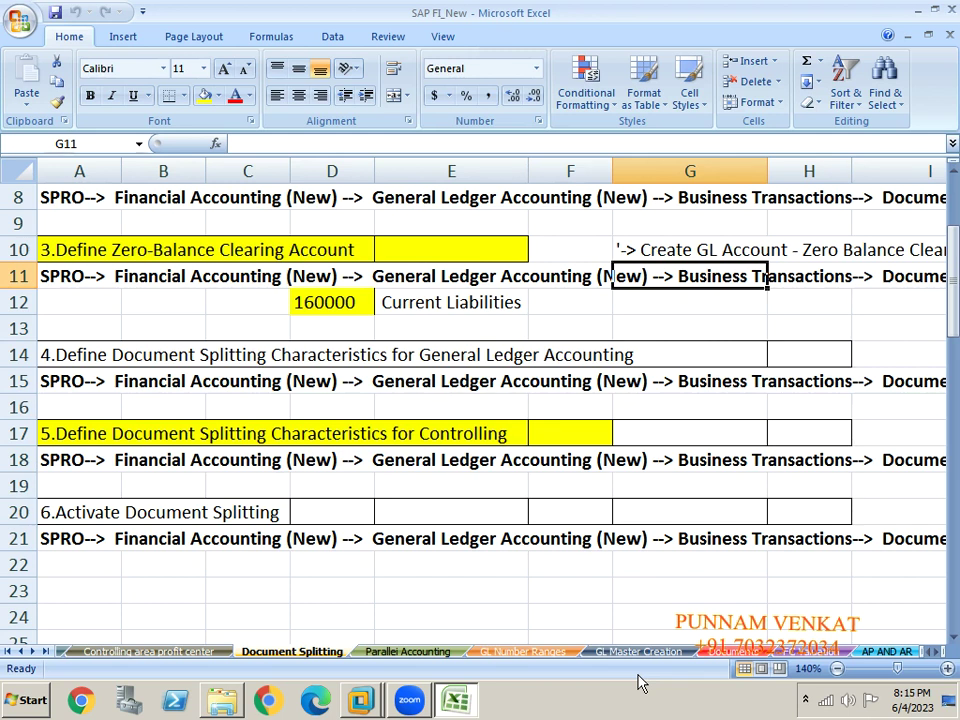
Look up the account groups and their number ranges on the Global perameter sheet.
left_click(20, 652)
left_click(20, 652)
left_click(240, 651)
left_click(311, 414)
key("Up")
key("Up")
key("Up")
key("Up")
key("Up")
key("Up")
key("Up")
key("Up")
key("Up")
key("Up")
key("Up")
key("Up")
key("Up")
key("Up")
key("Up")
key("Up")
key("Up")
key("Up")
key("Up")
key("Up")
key("Up")
key("Up")
key("Up")
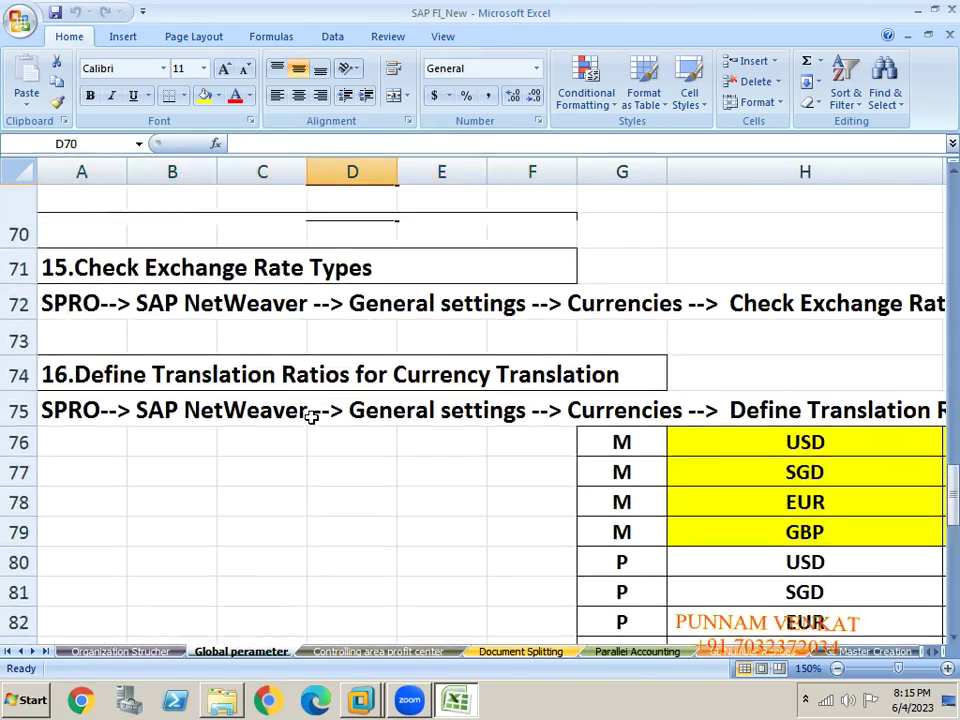
key("Up")
key("Up")
key("Up")
key("Up")
key("Up")
key("Up")
key("Up")
key("Up")
key("Up")
key("Up")
key("Up")
key("Up")
key("Up")
key("Up")
key("Up")
key("Up")
key("Up")
key("Up")
key("Up")
key("Up")
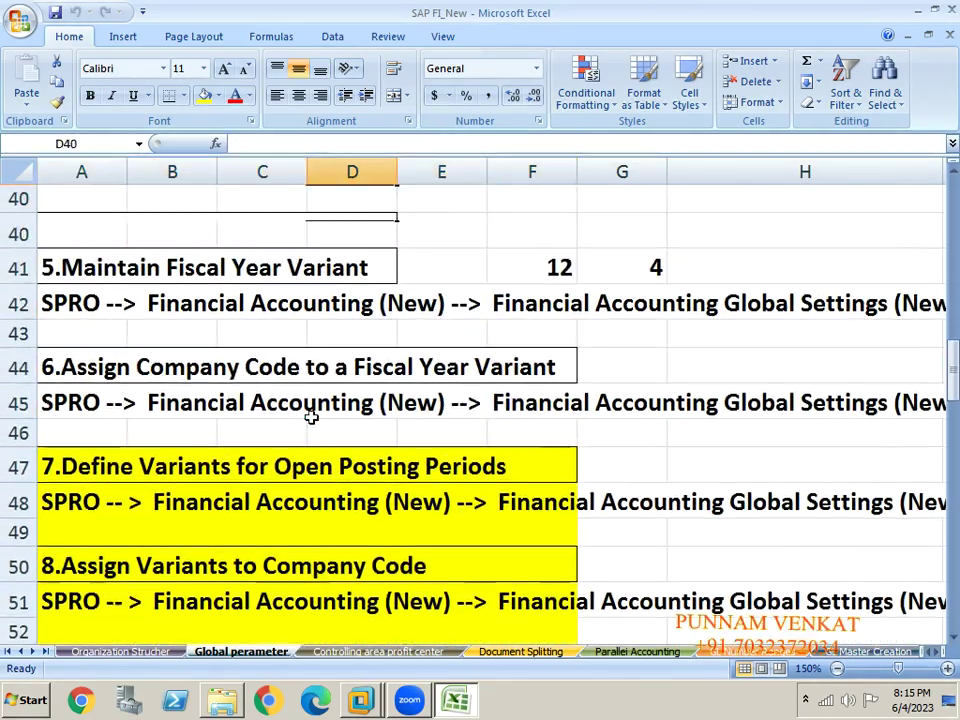
key("Up")
key("Up")
key("Up")
key("Up")
key("Up")
key("Up")
key("Up")
key("Up")
key("Up")
key("Up")
key("Up")
key("Up")
key("Up")
key("Up")
key("Up")
key("Up")
key("Up")
key("Right")
key("Right")
key("Right")
key("Right")
key("Right")
key("Right")
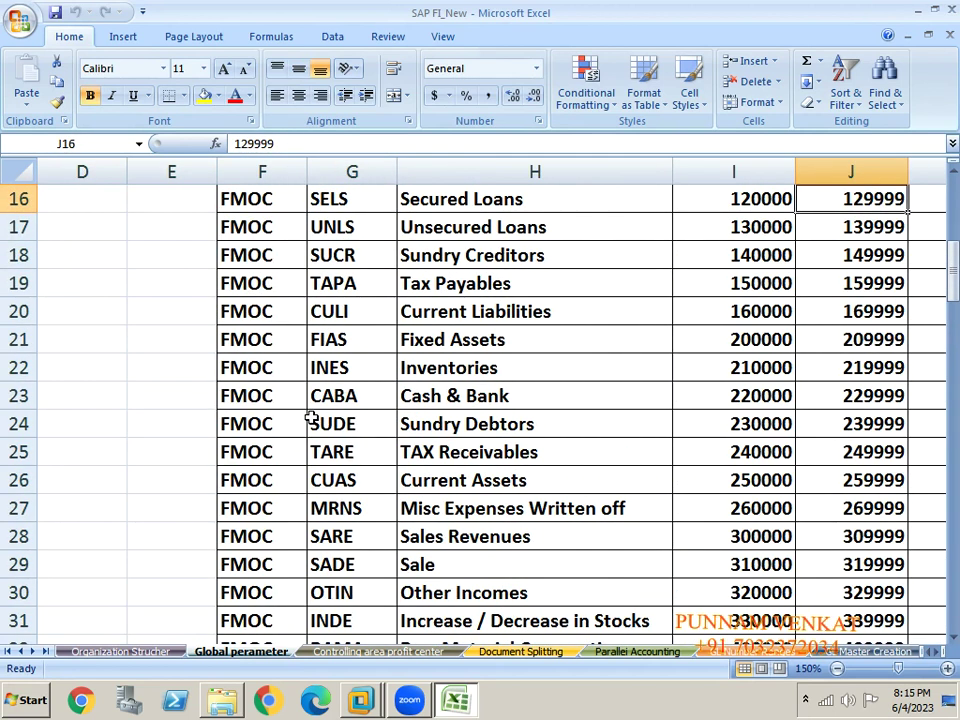
Highlight the Current Liabilities name and number range in H20:J20 with yellow fill.
left_click(447, 321)
key("shift+Right")
key("shift+Right")
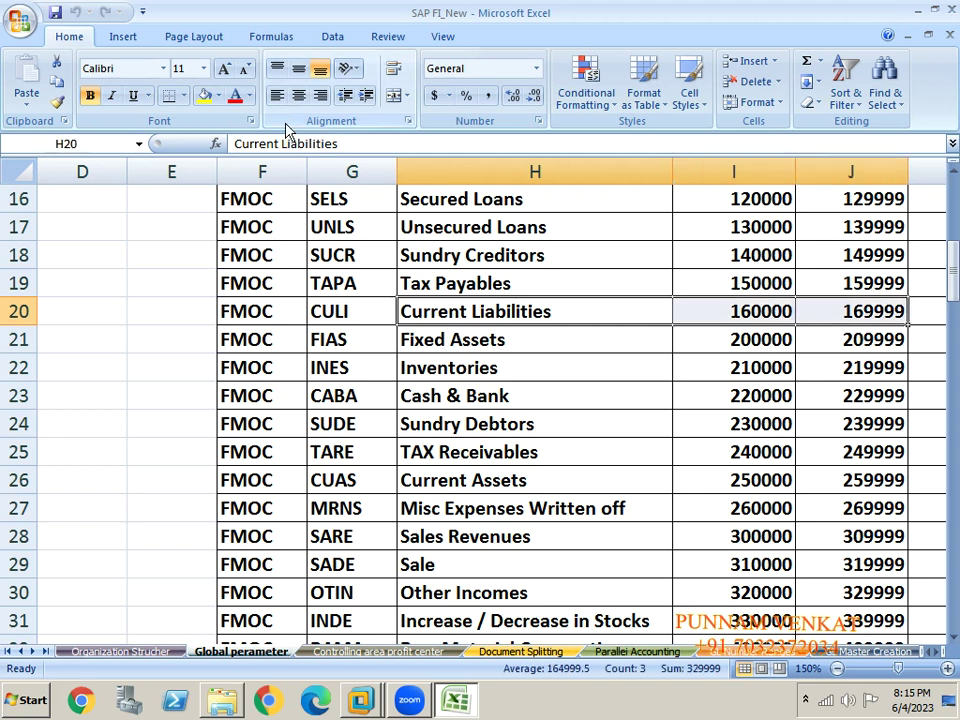
left_click(196, 95)
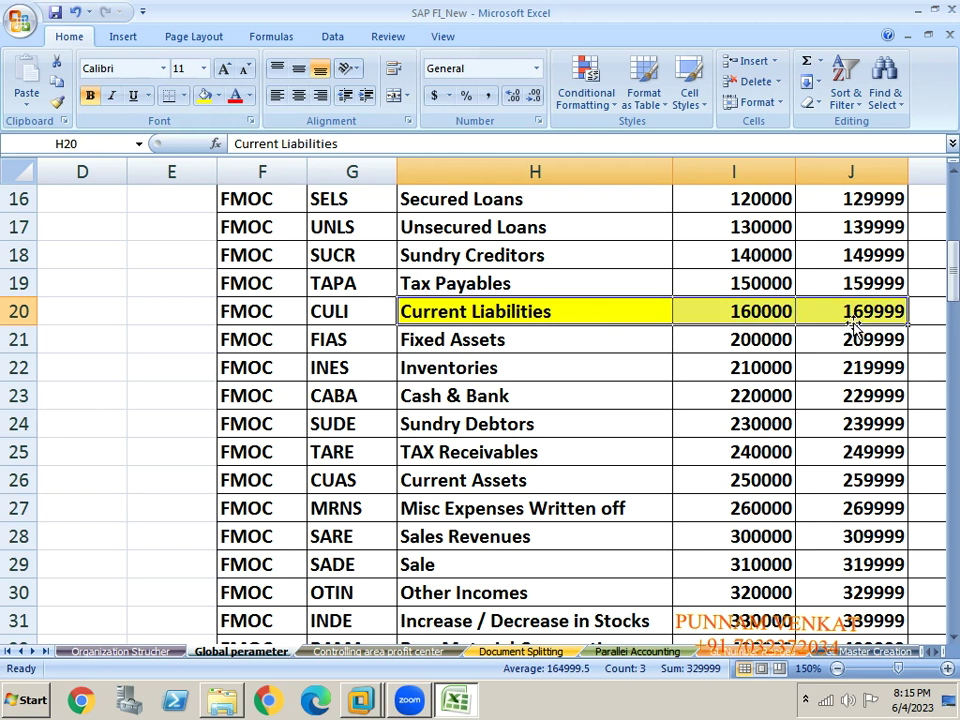
Switch to SAP, return to the SAP Easy Access start menu and open transaction FS00.
key("alt+Tab")
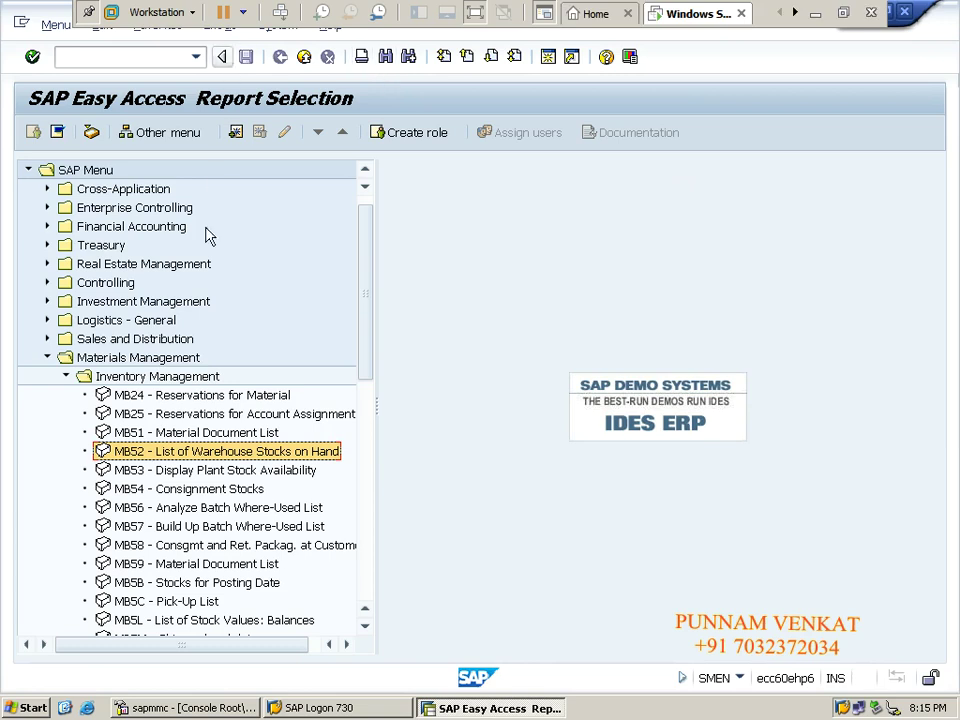
left_click(163, 56)
type("/n")
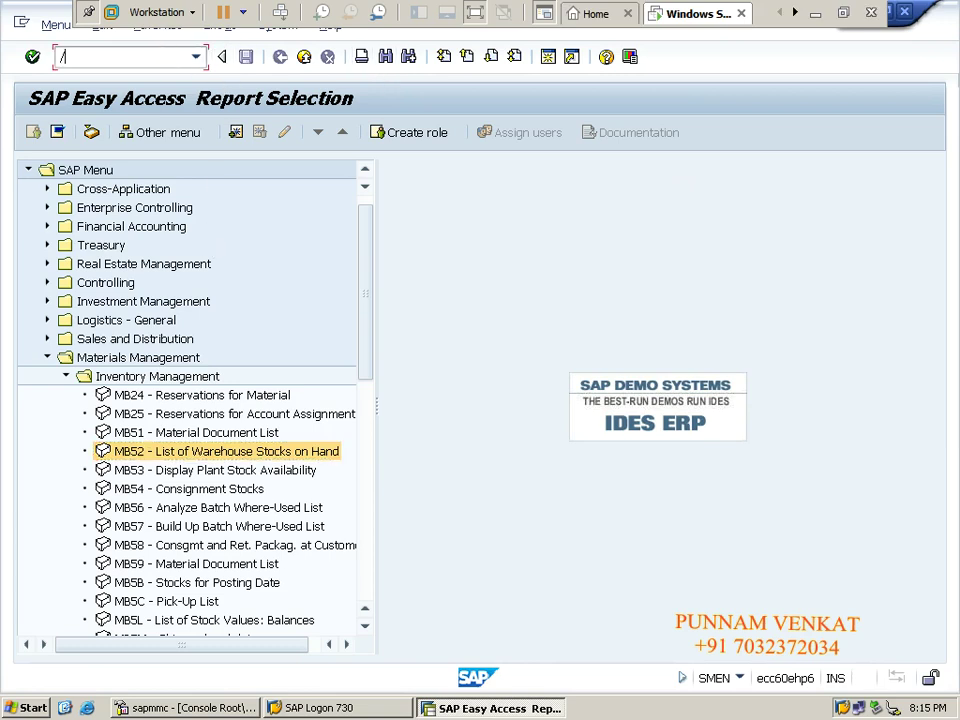
key("Return")
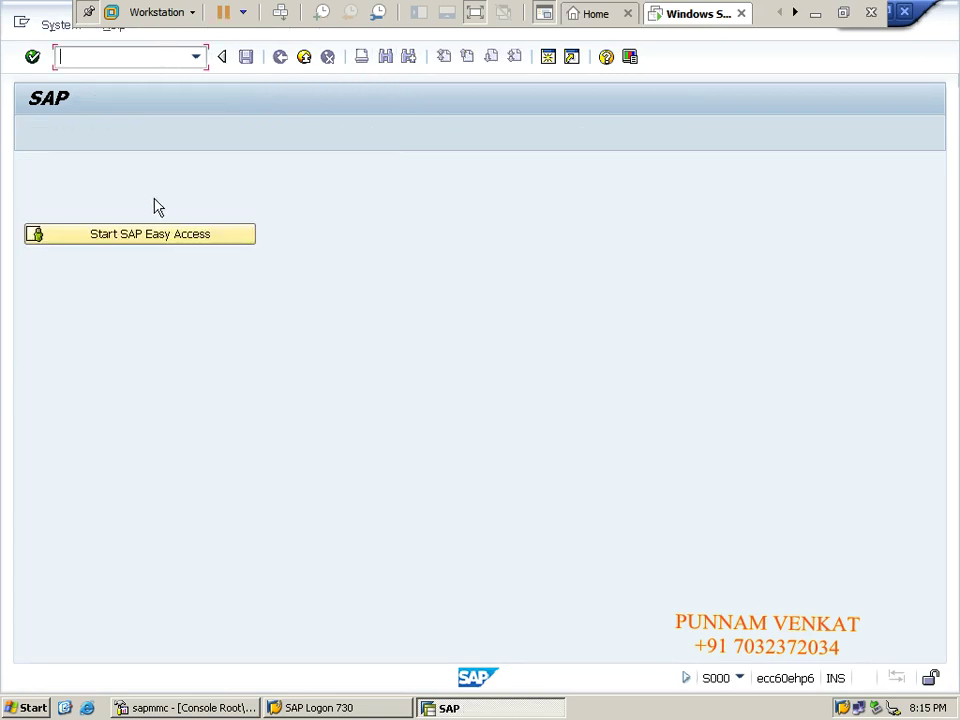
left_click(152, 236)
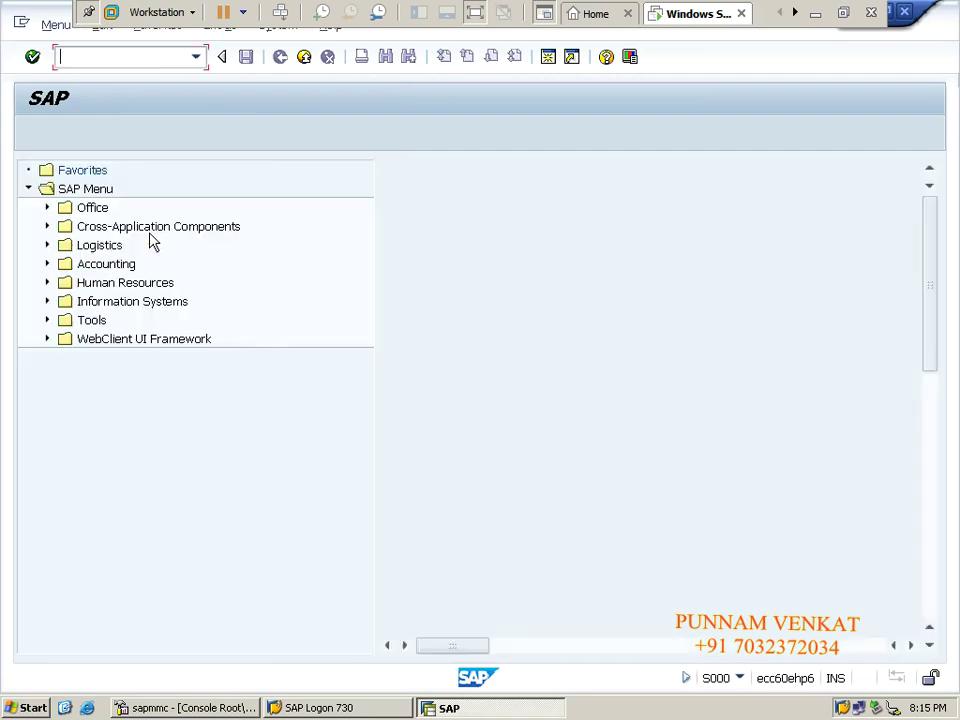
left_click(119, 56)
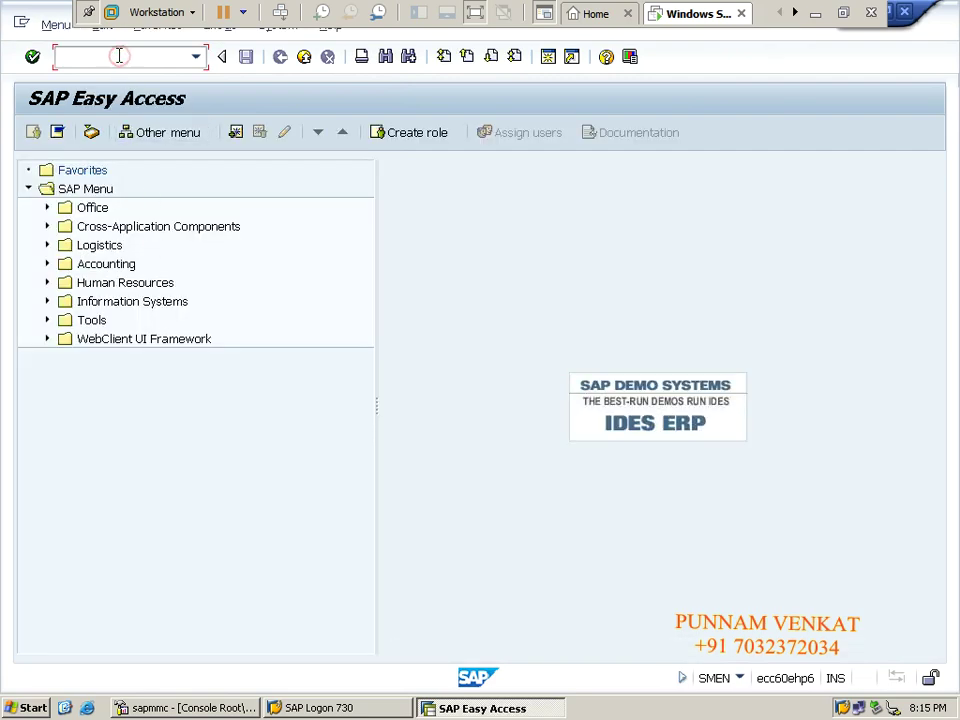
type("FSO0")
key("BackSpace")
key("BackSpace")
key("Return")
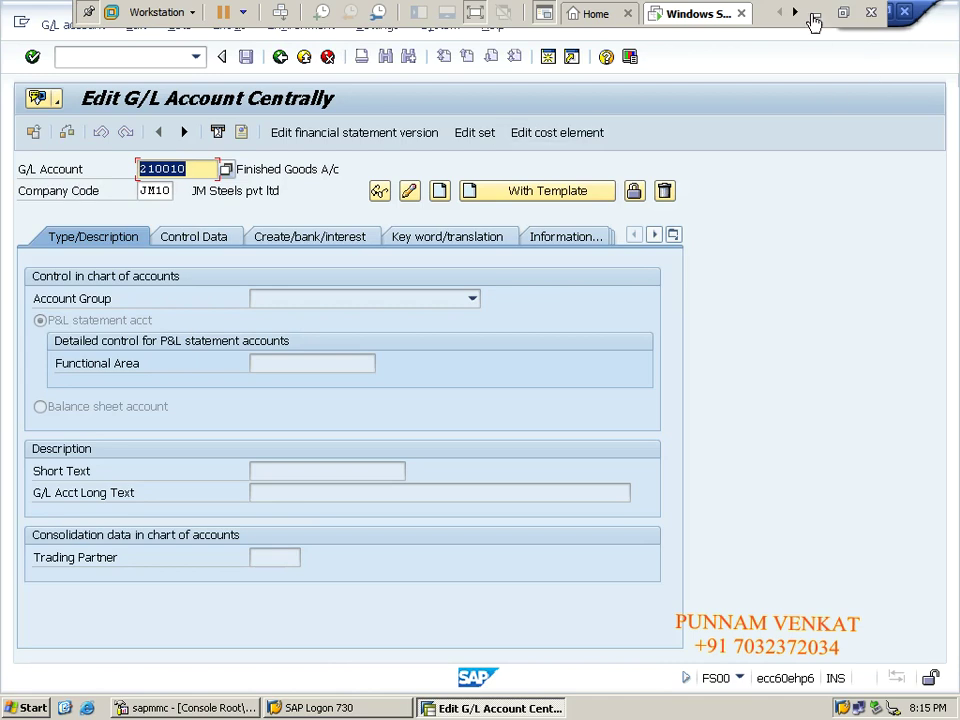
Switch back to the workbook and check the number range for the Current Liabilities account group.
left_click(816, 13)
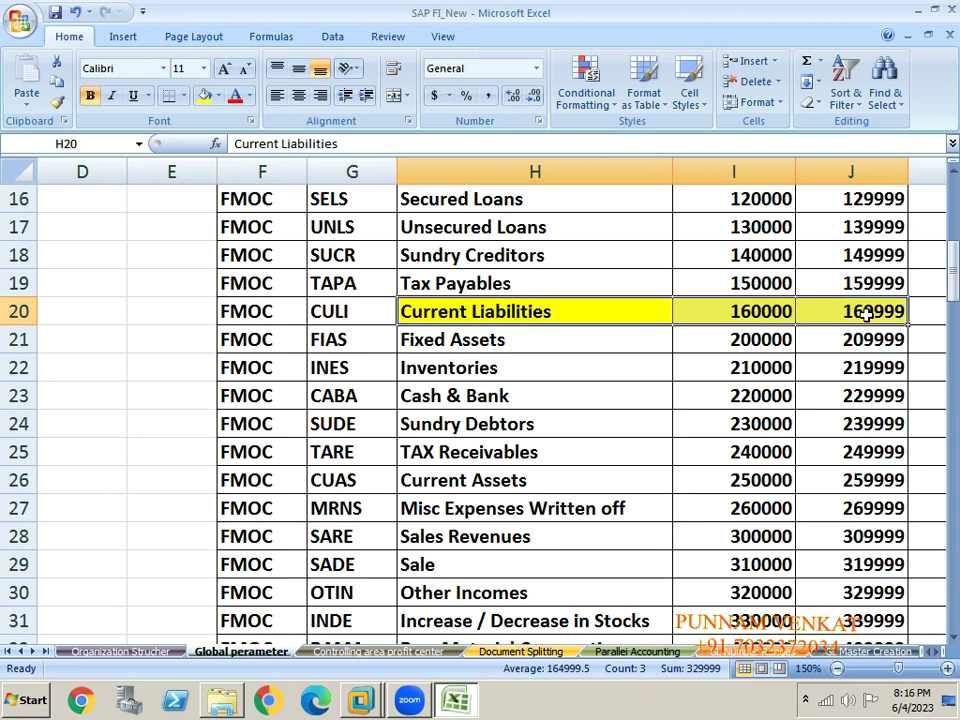
left_click(754, 315)
left_click(827, 328)
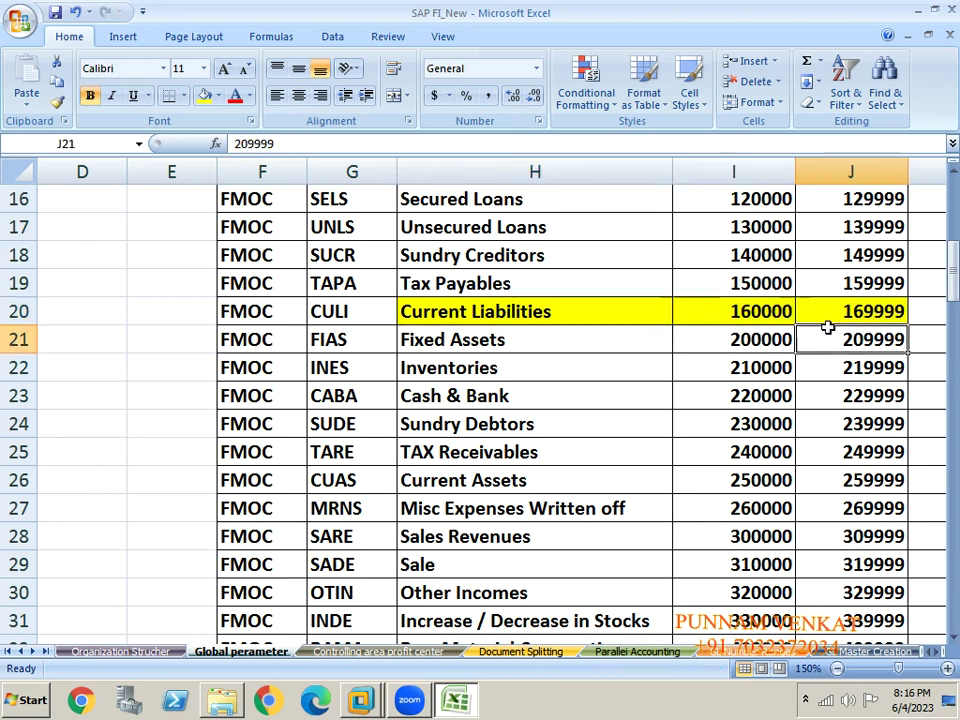
left_click(745, 312)
Switch to SAP and start creating G/L account 160000 in company code PM10.
key("alt+Tab")
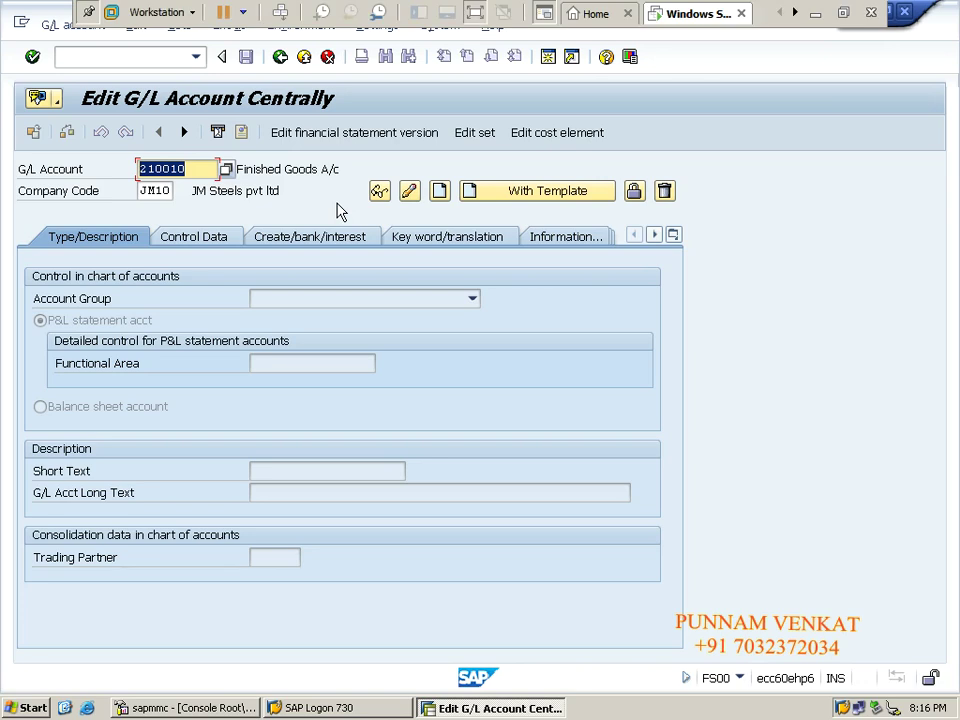
type("1600")
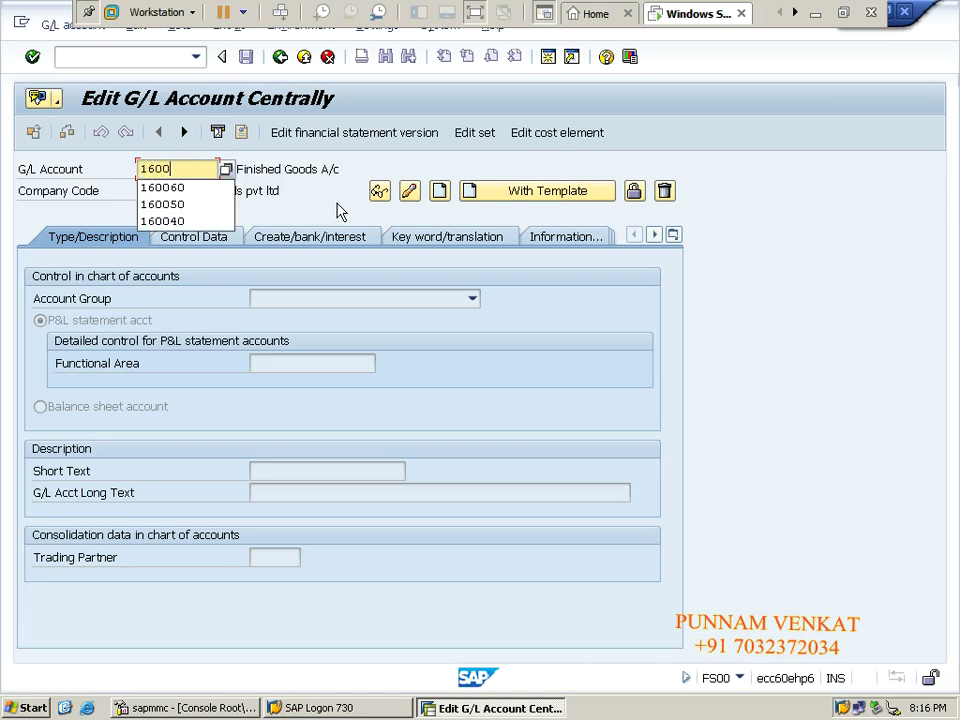
type("00")
key("Tab")
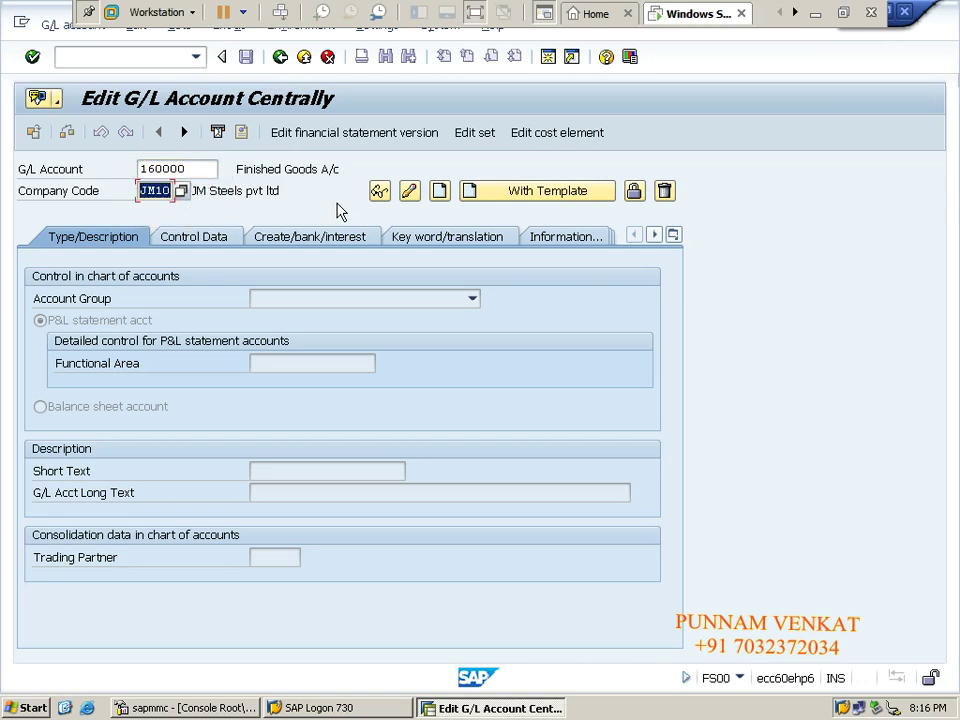
type("PM10")
left_click(440, 192)
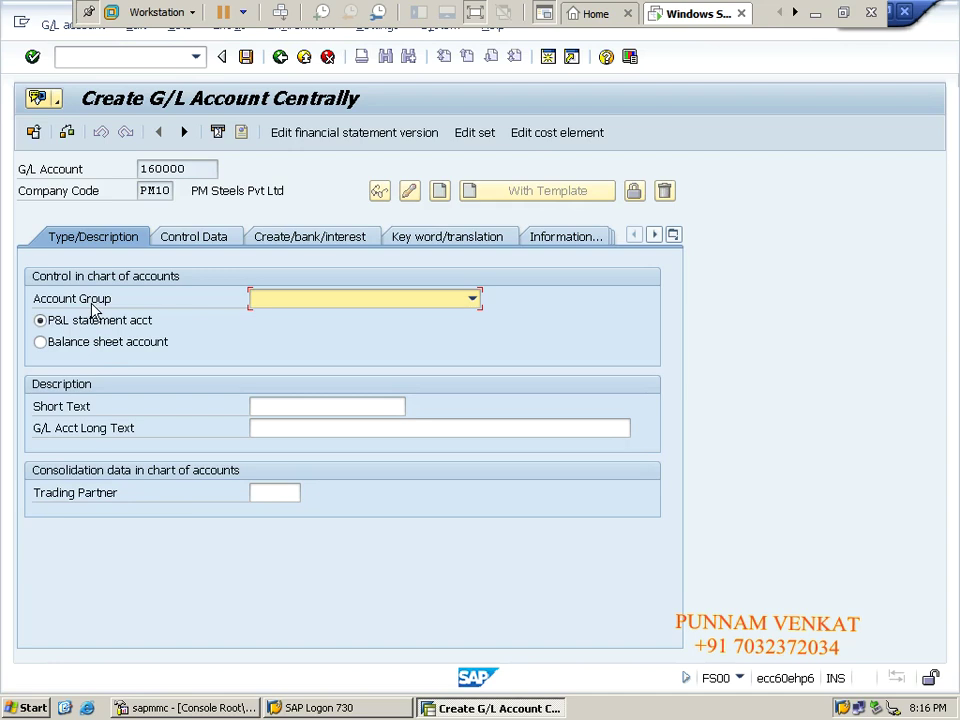
Assign the account group Current Liabilities and classify the account as a balance sheet account.
left_click(326, 302)
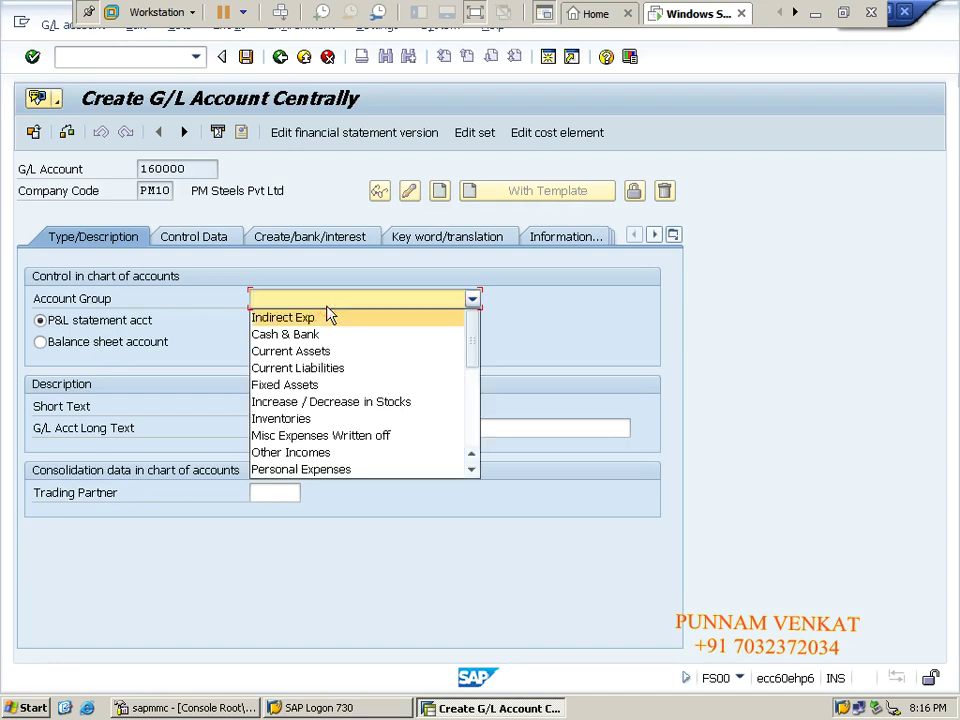
left_click(331, 367)
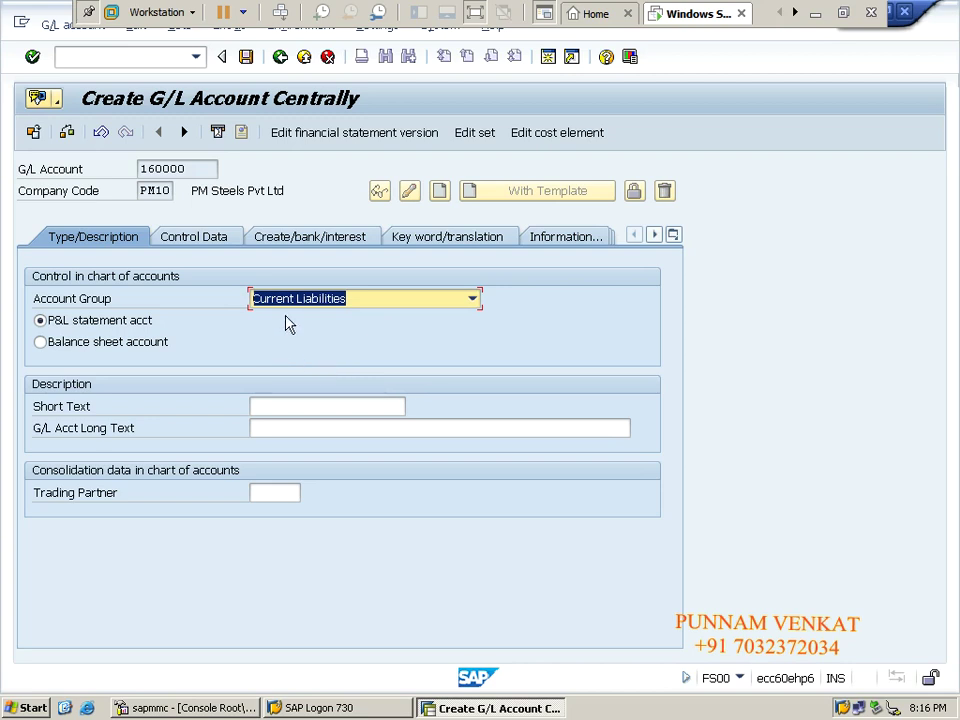
left_click(40, 342)
Enter the short text Zero Balance Clr A/c and the long text Zero Balance Clearing A/c.
left_click(288, 408)
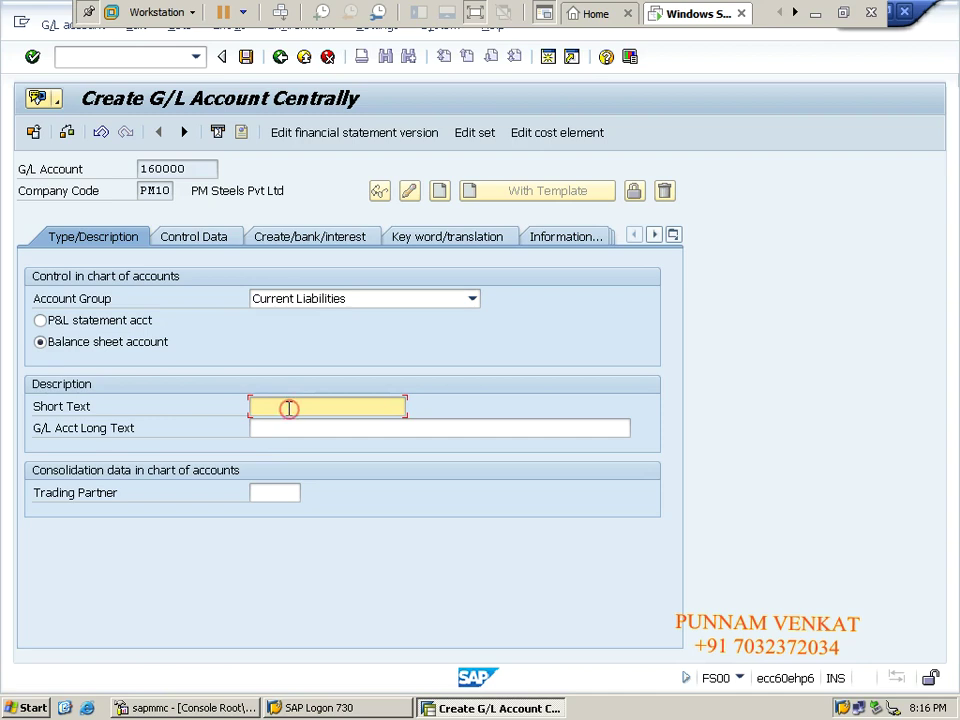
type("zep")
key("BackSpace")
key("BackSpace")
key("BackSpace")
type("Zero Balance Clr A/c")
key("Tab")
type("Zero Balance Clearing A/c")
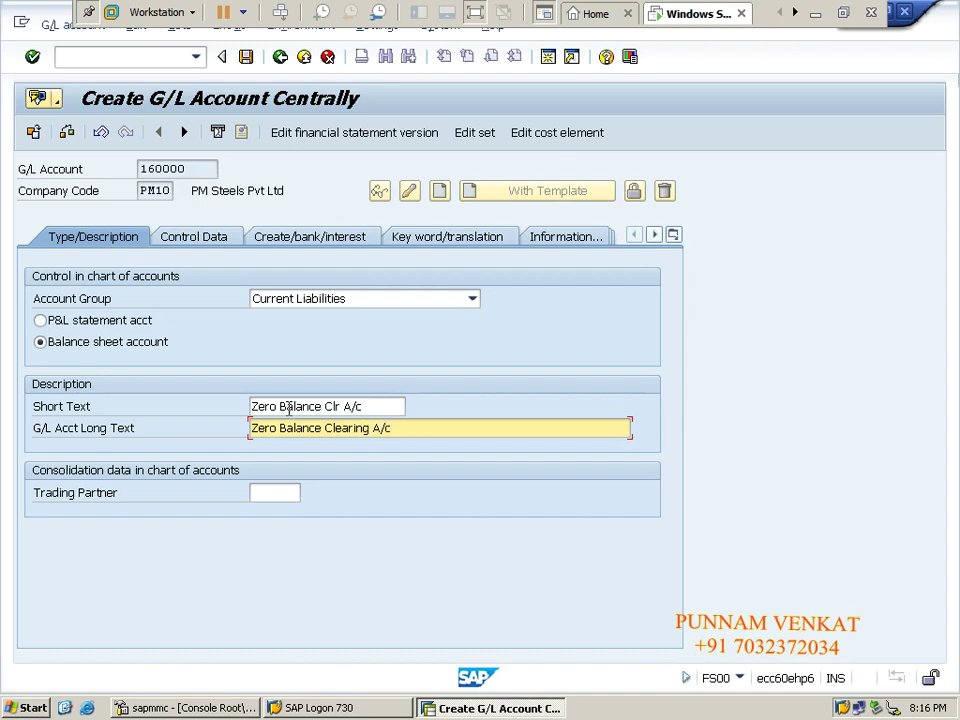
Enable line item display in the account's control data and set the sort key to 001.
left_click(187, 247)
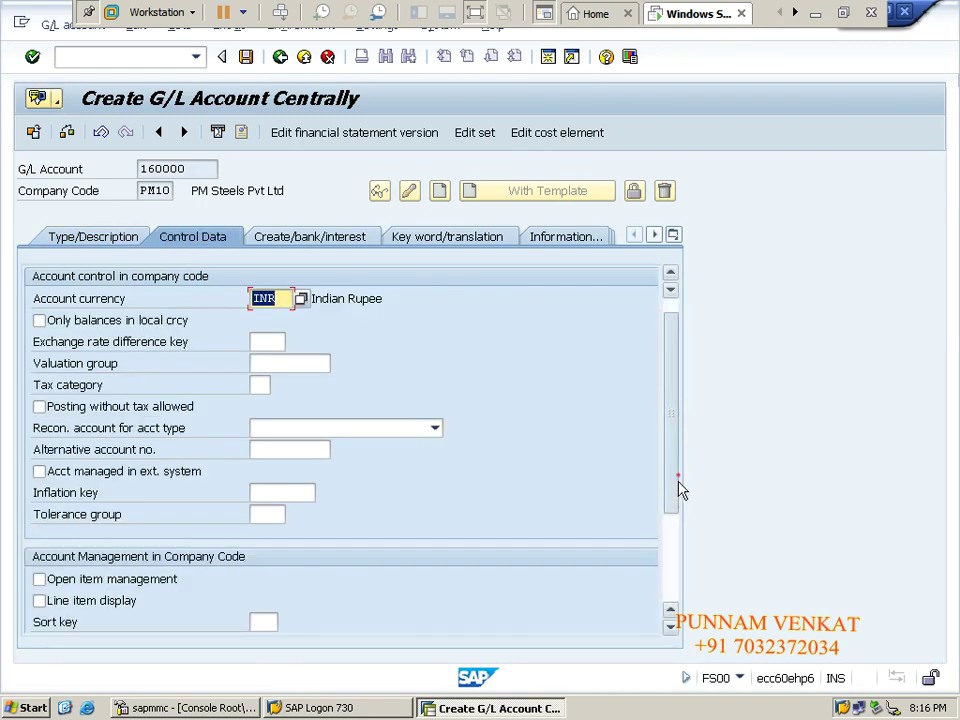
left_click_drag(678, 480, 684, 518)
left_click(130, 540)
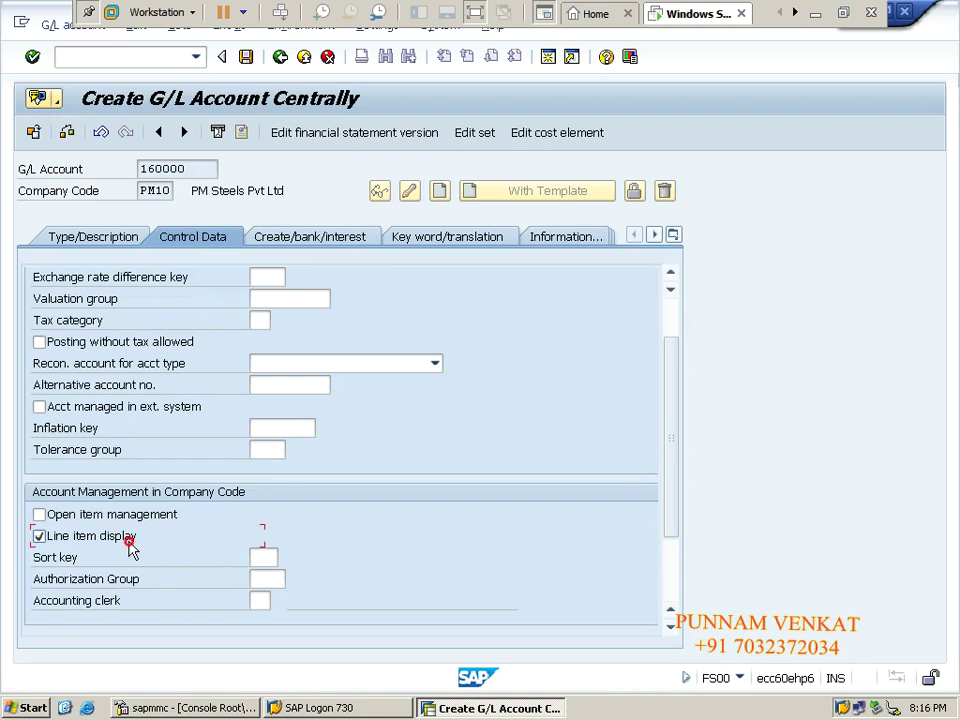
left_click(260, 557)
left_click(266, 575)
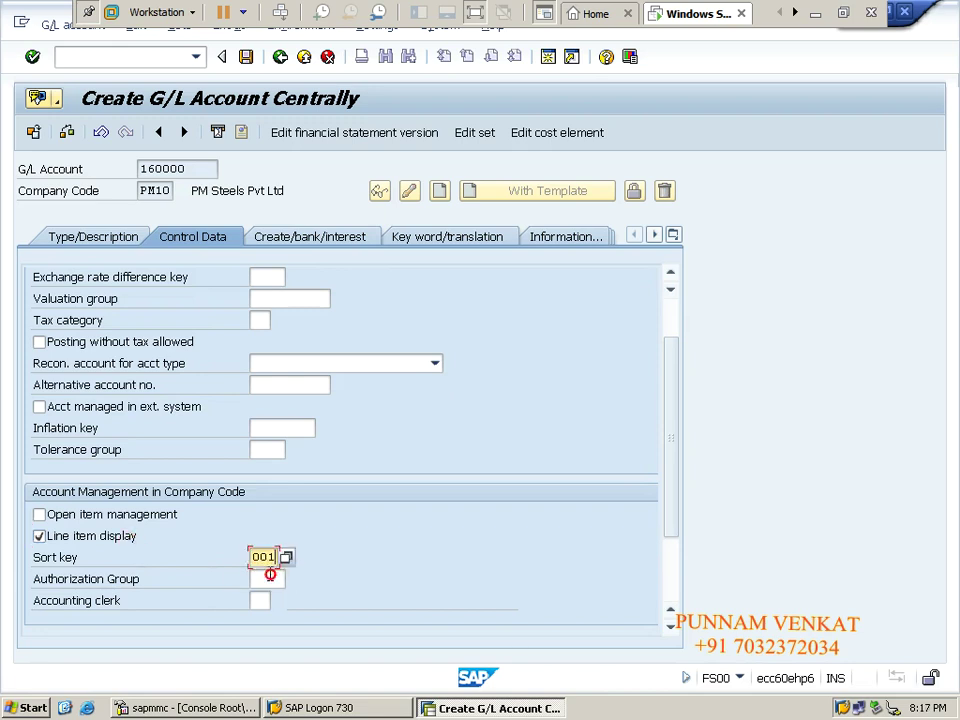
Set field status group G001 with posting automatically only, and save the account despite the warning.
left_click(316, 240)
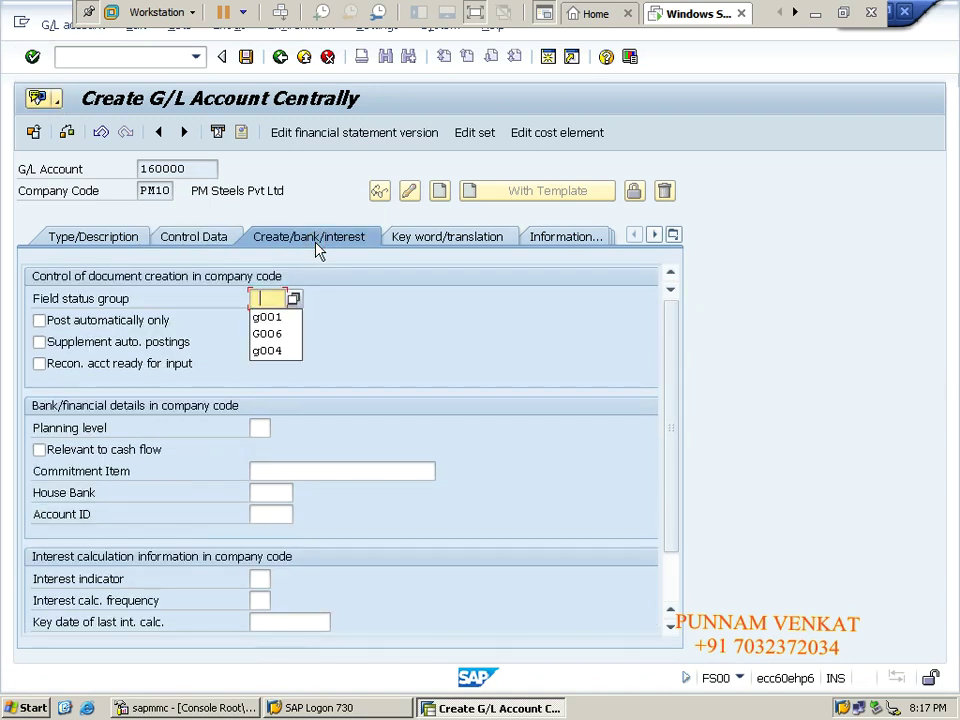
left_click(280, 317)
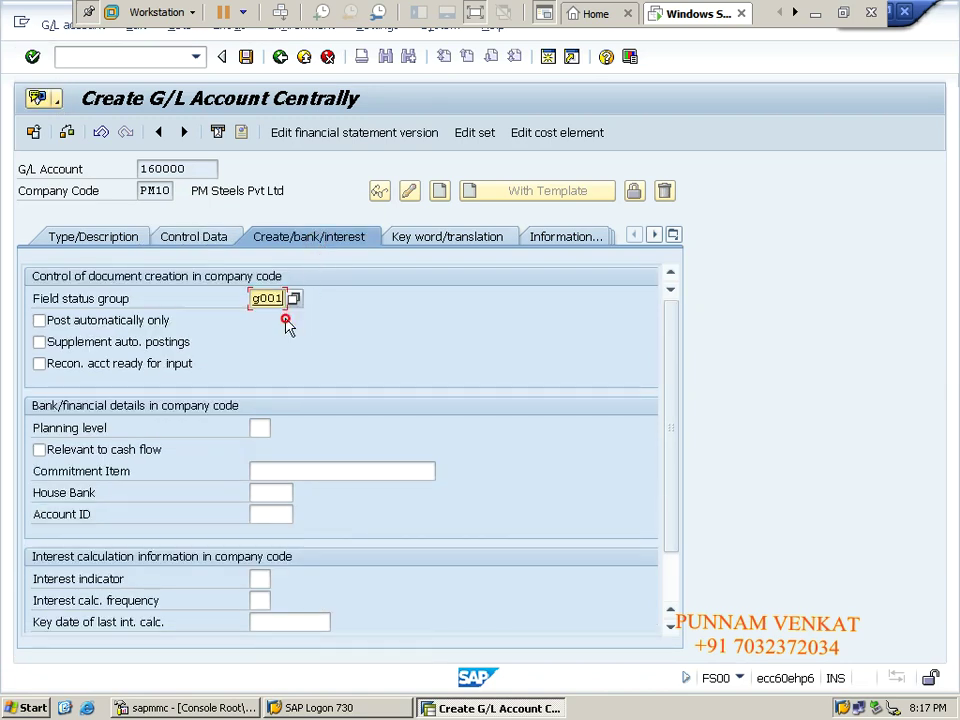
left_click(81, 323)
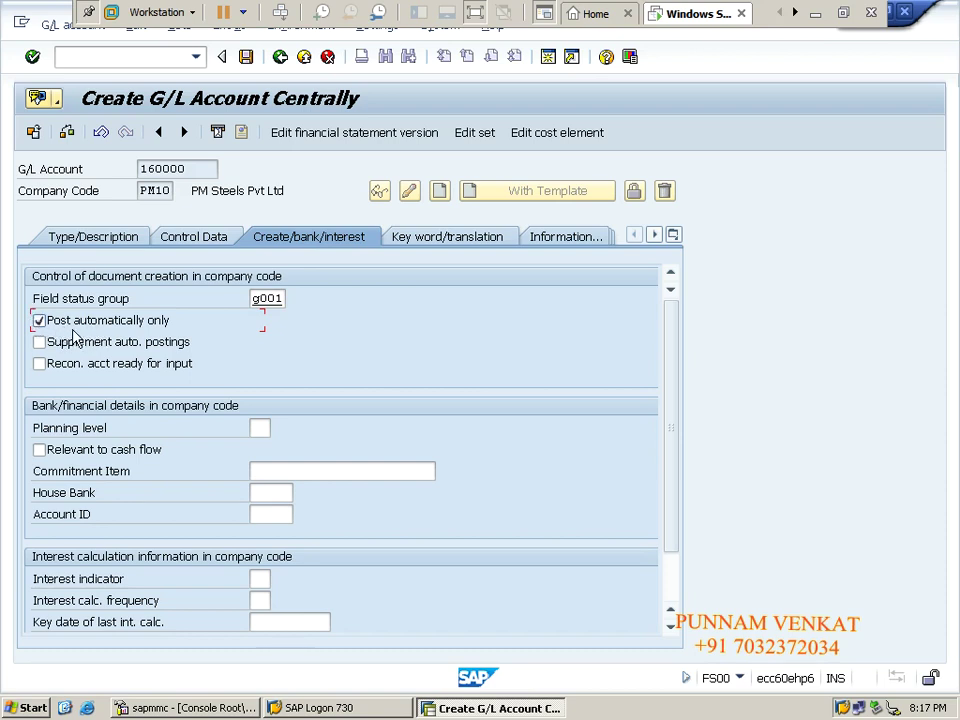
key("Return")
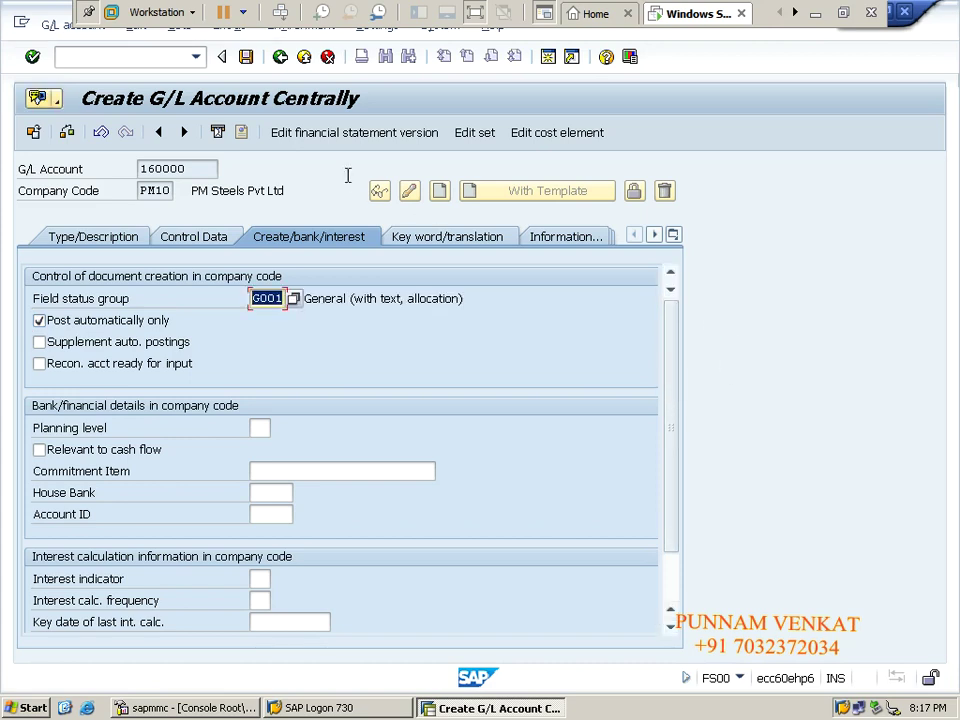
left_click(246, 57)
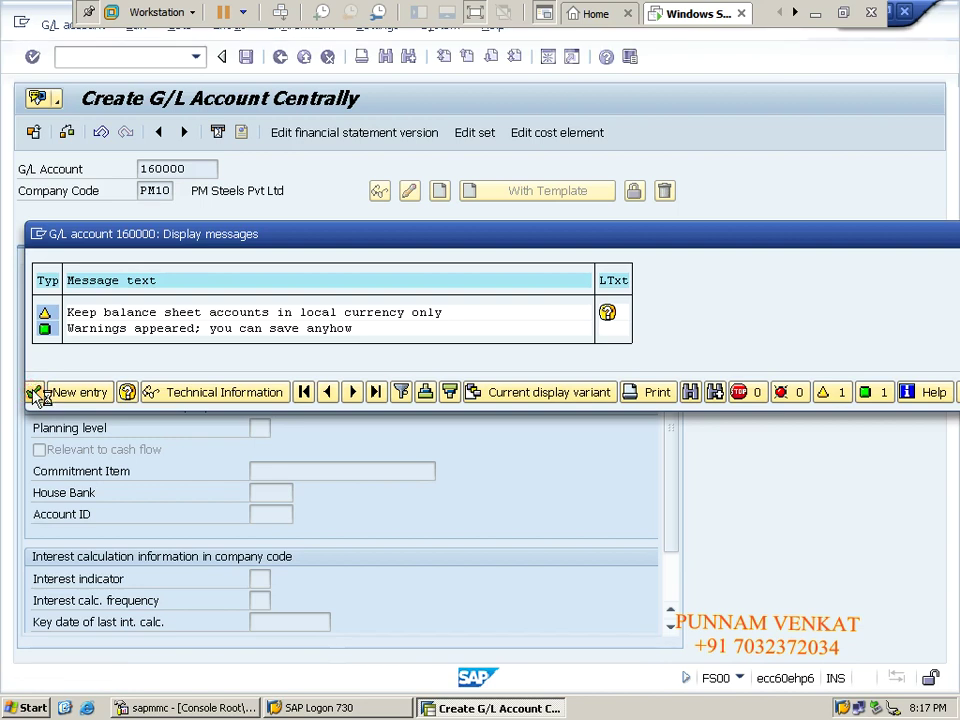
left_click(37, 395)
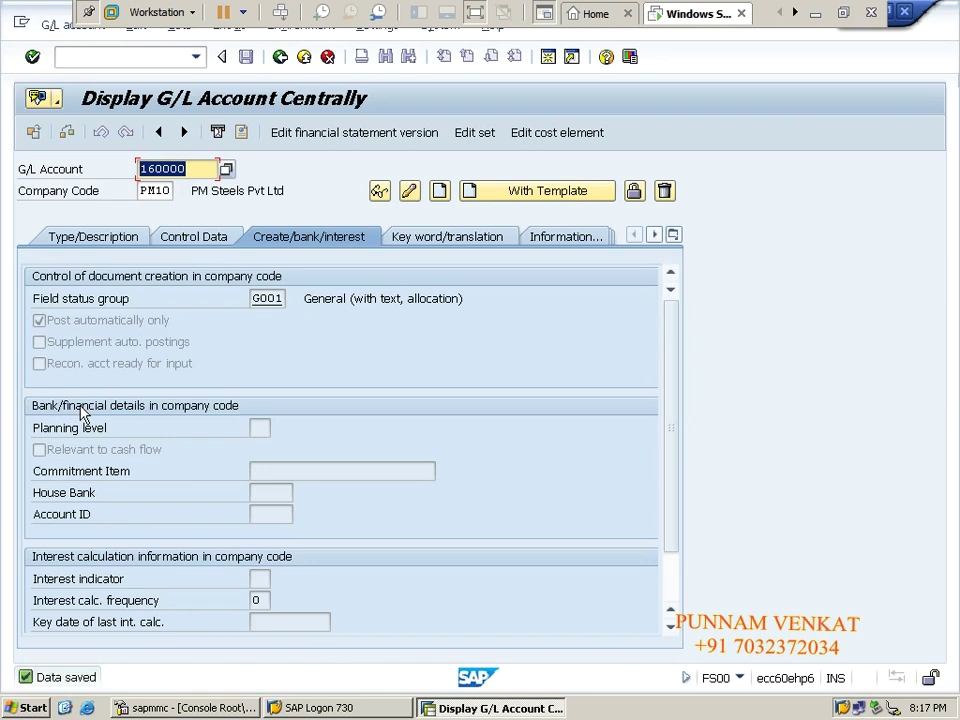
Review the saved account's number, company code and texts, and its line item display and sort key settings.
left_click(118, 240)
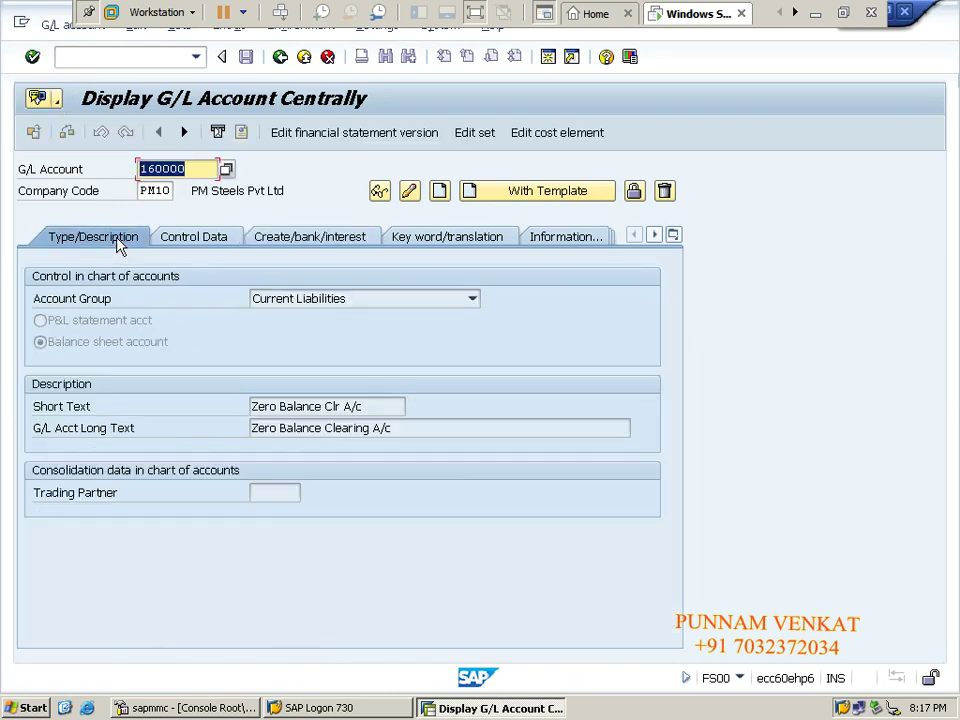
left_click(141, 168)
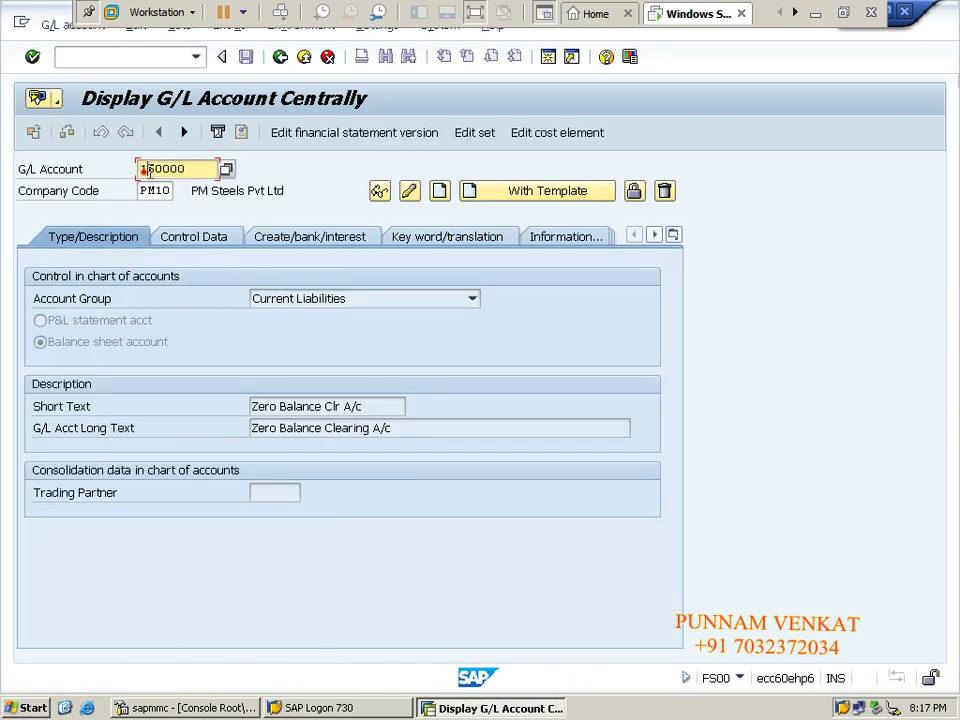
left_click_drag(143, 168, 194, 170)
left_click(158, 192)
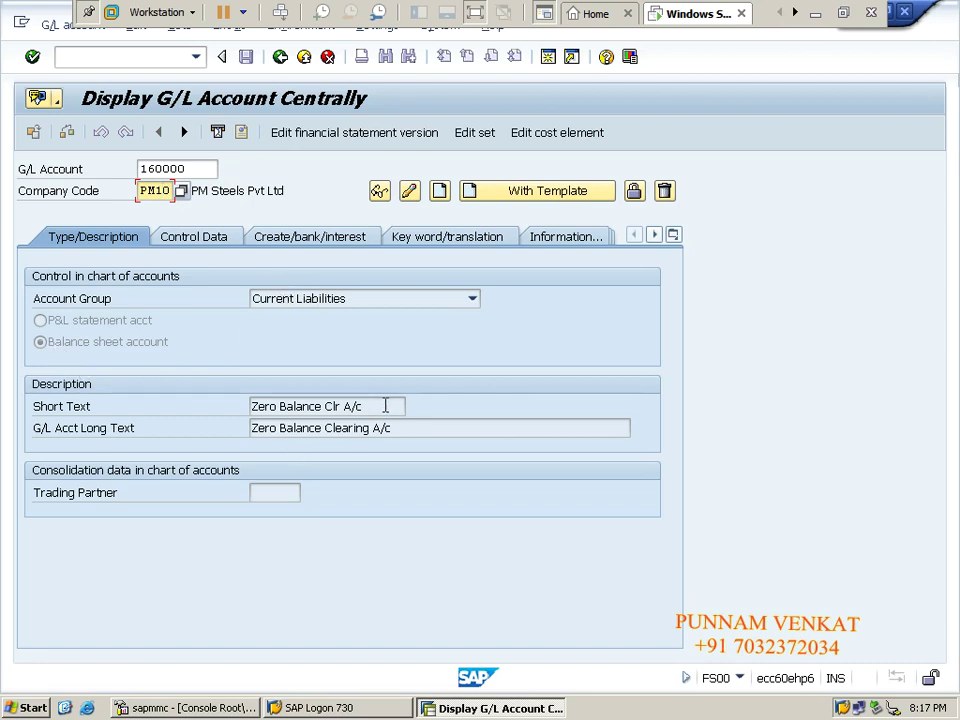
left_click(386, 405)
left_click(391, 428)
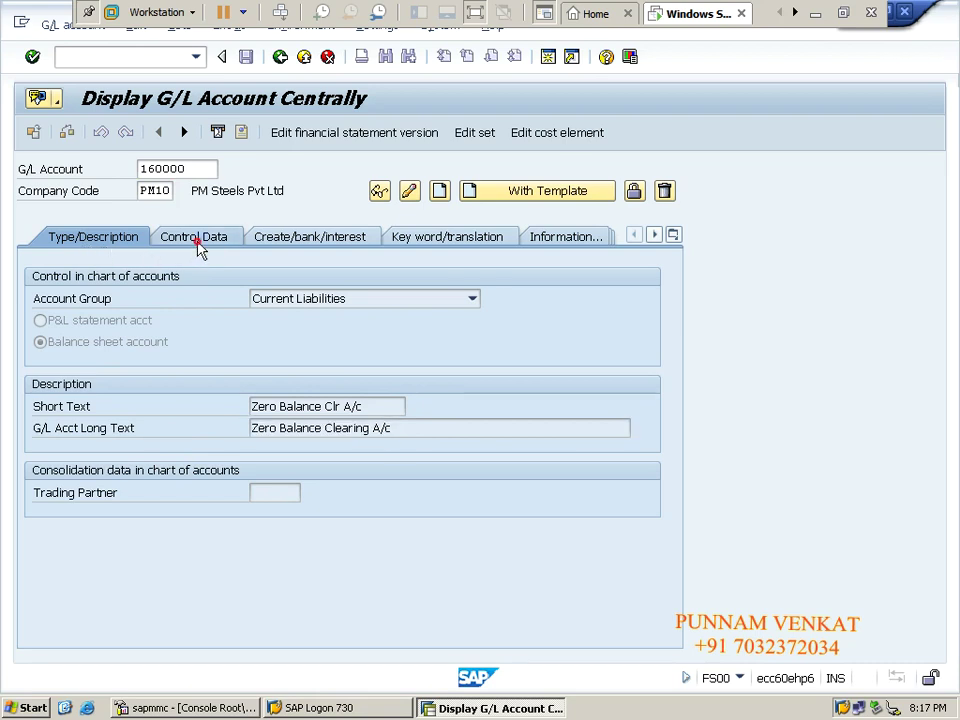
left_click(197, 244)
left_click_drag(677, 459, 686, 510)
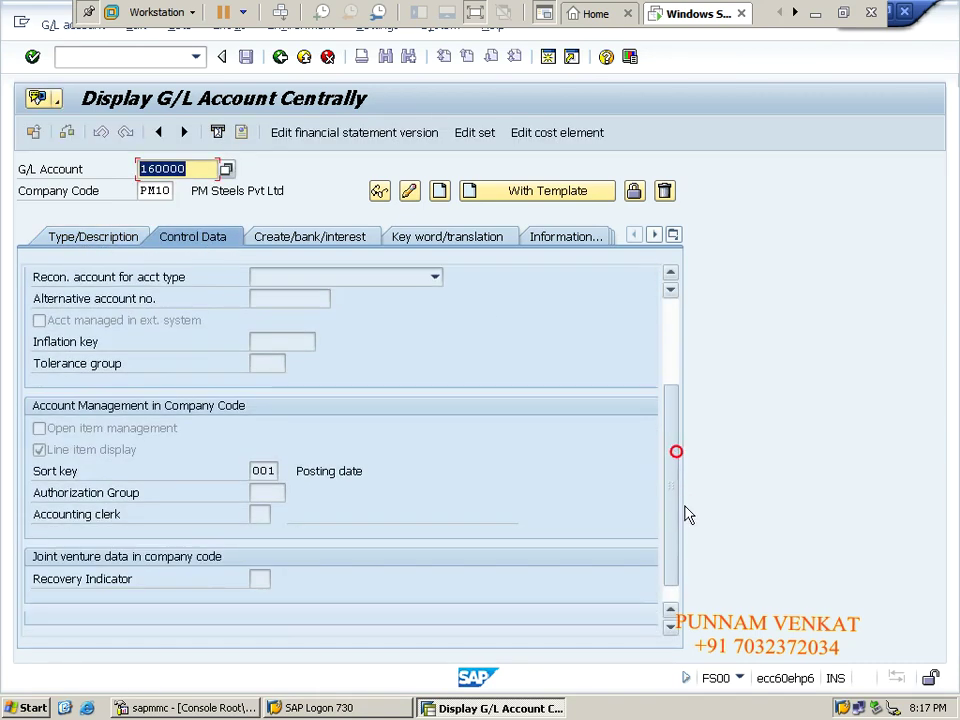
Check the account's sort key, control data, field status group and long text, and leave the account display.
double_click(257, 470)
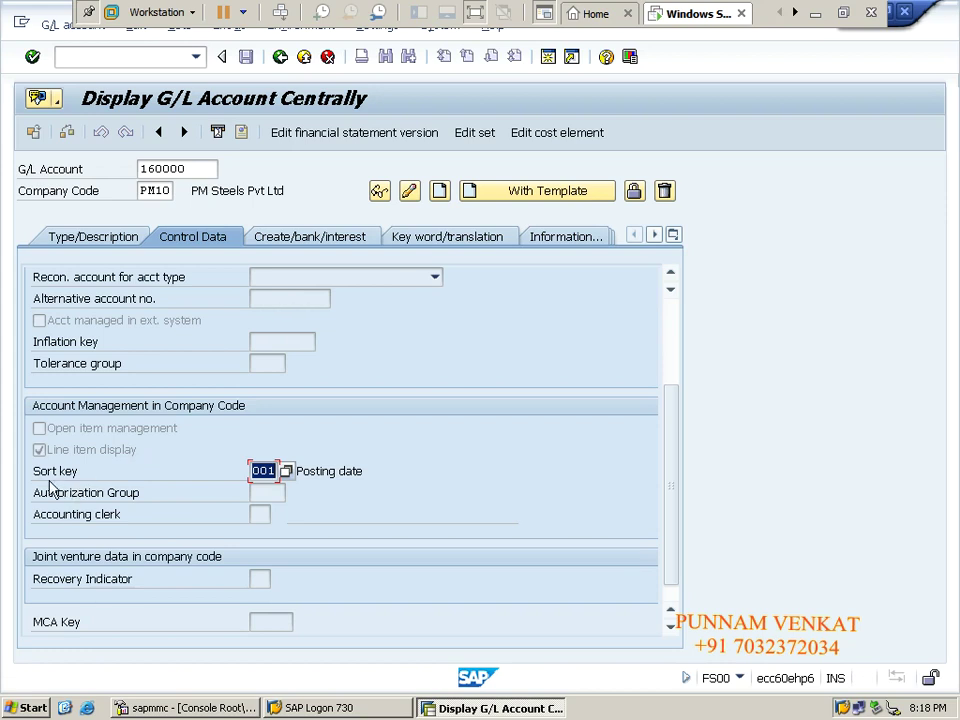
left_click_drag(671, 540, 688, 515)
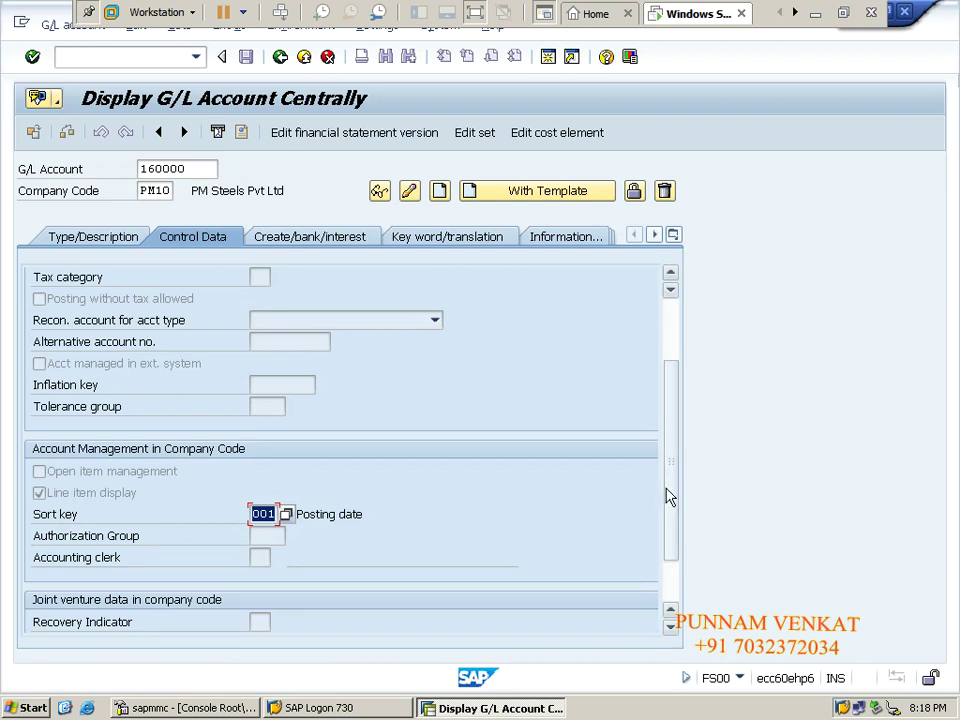
left_click_drag(665, 493, 699, 399)
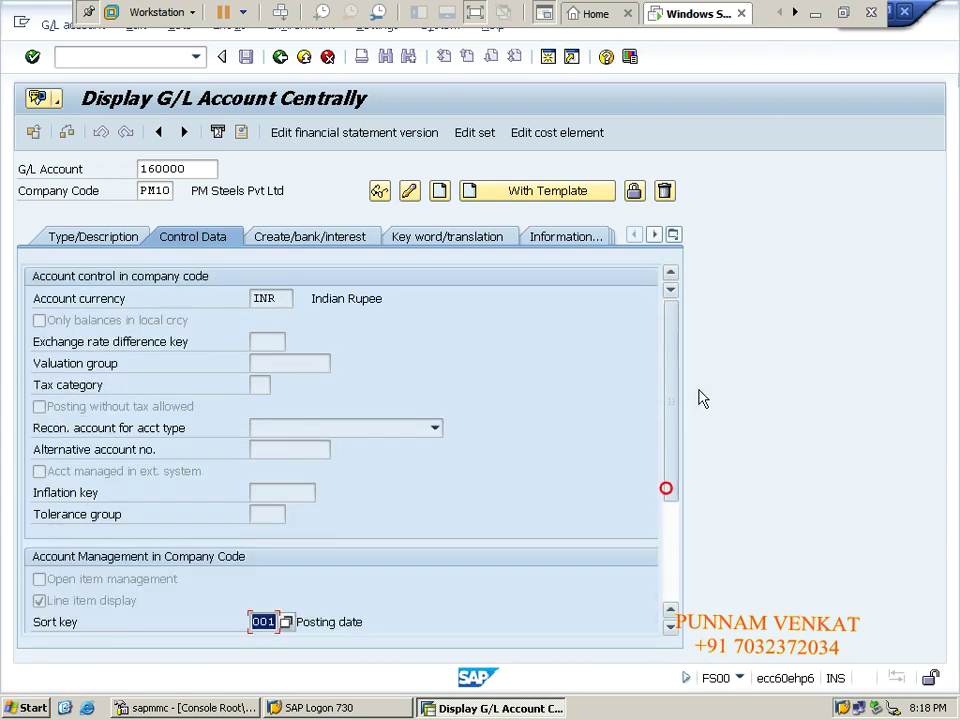
left_click(303, 244)
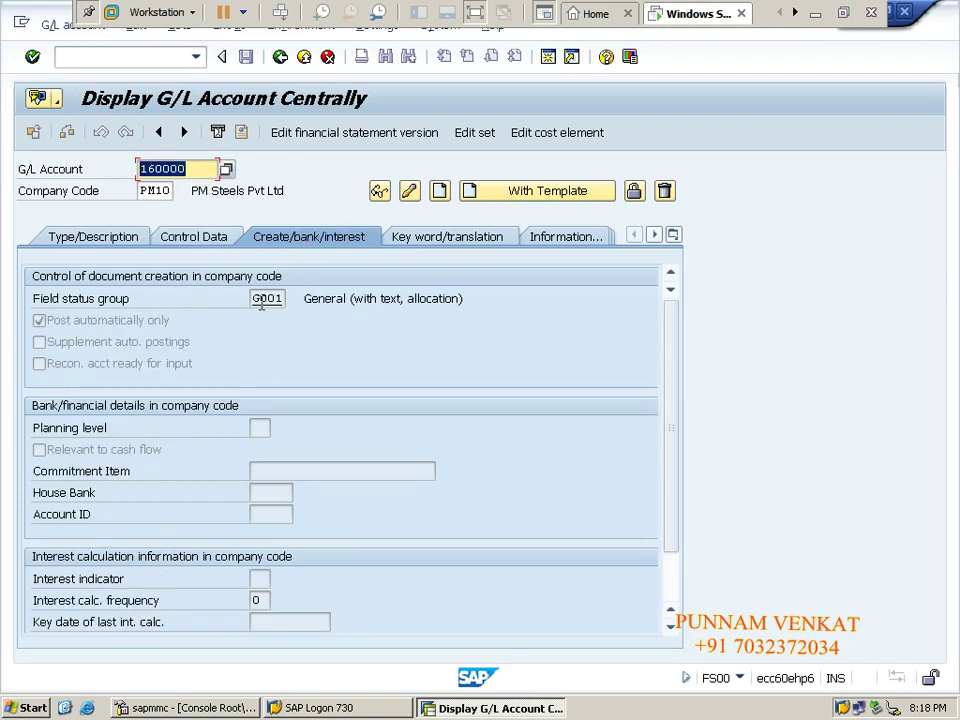
double_click(256, 298)
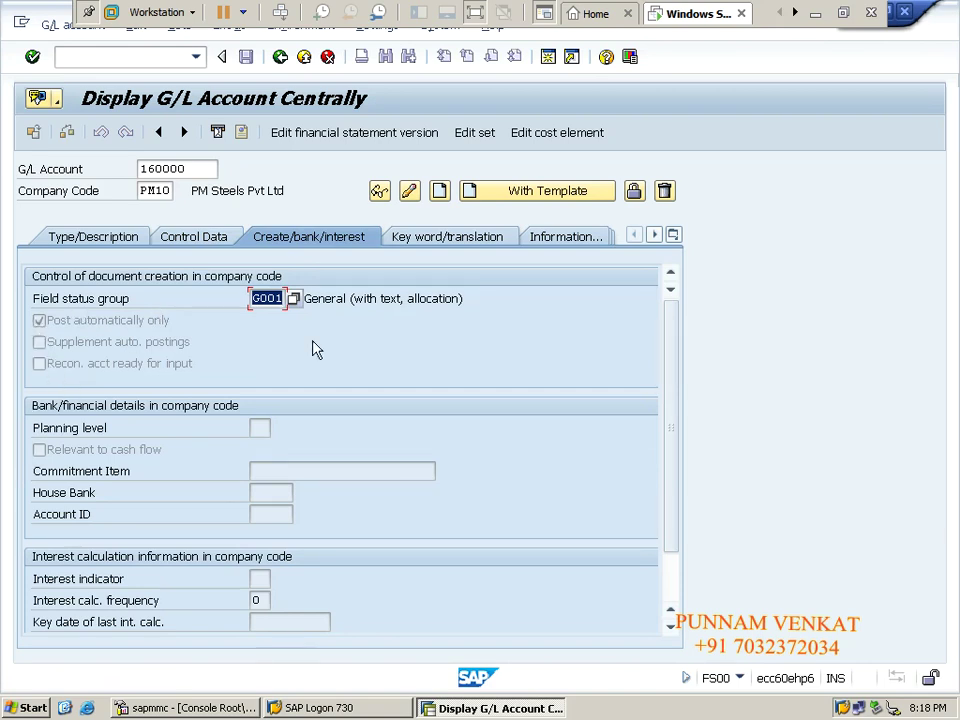
left_click(210, 236)
left_click(119, 235)
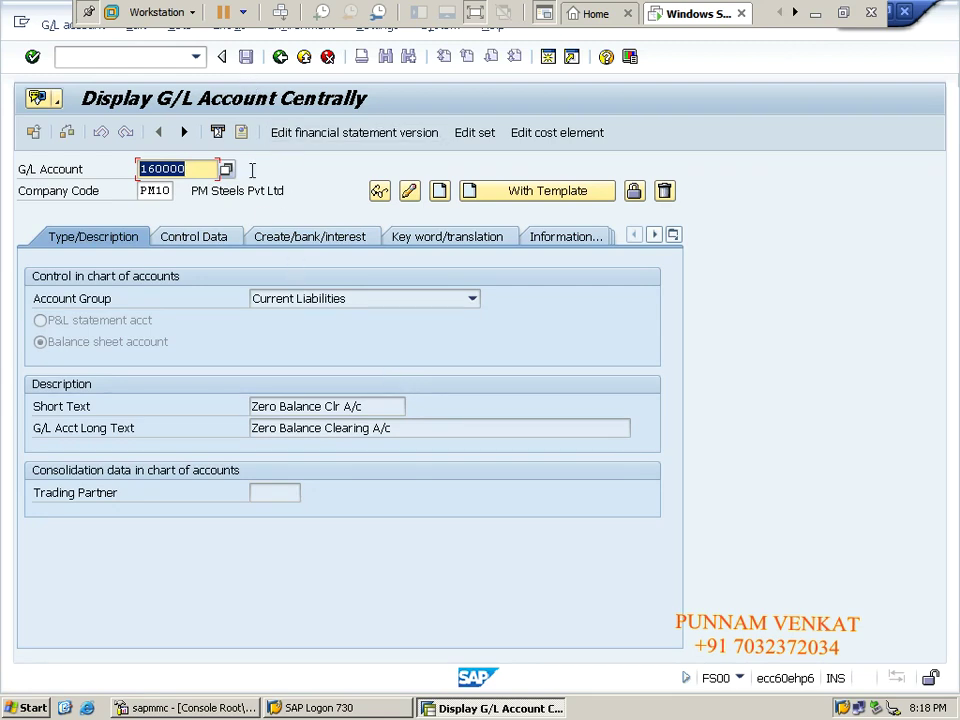
left_click_drag(200, 168, 134, 170)
left_click_drag(402, 430, 242, 439)
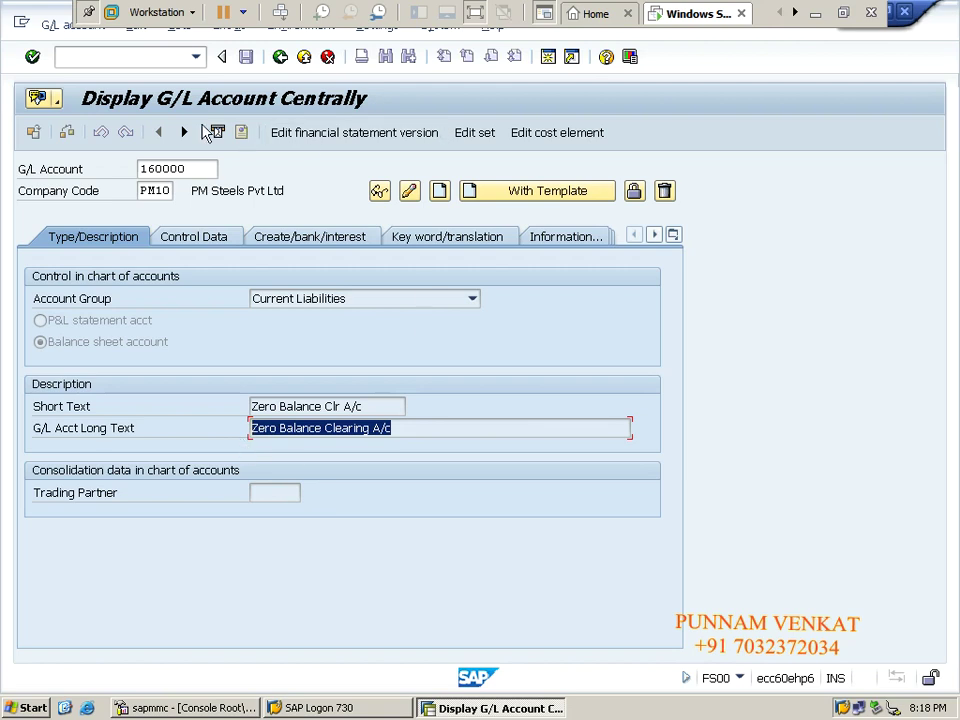
left_click(283, 60)
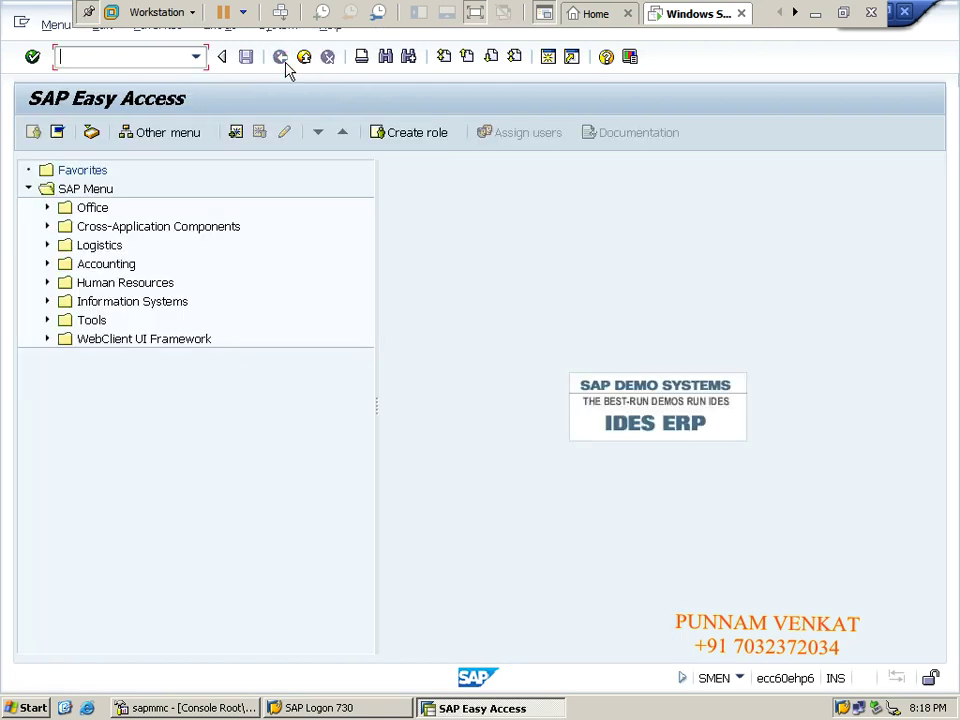
Switch to the SAP FI_New workbook in Excel and bring up the Document Splitting sheet.
left_click(815, 16)
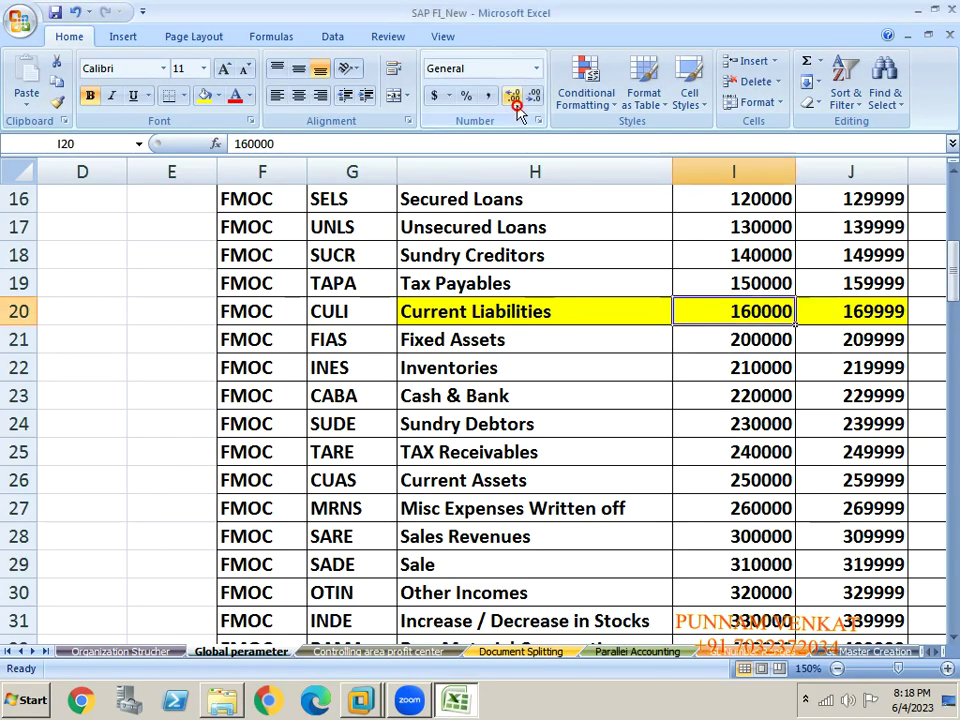
left_click(415, 19)
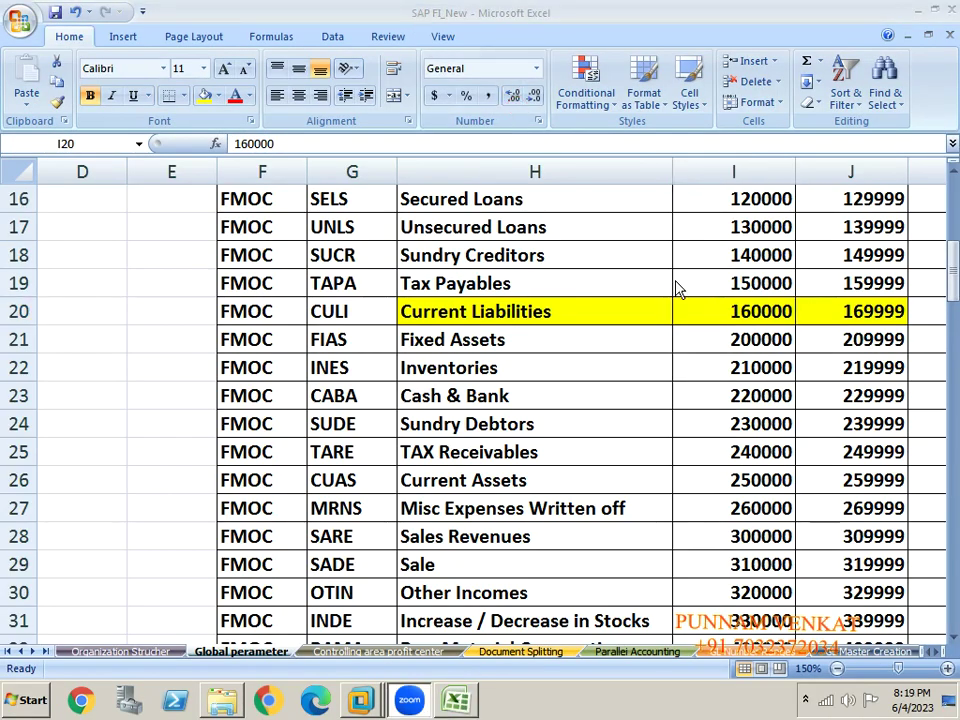
left_click(638, 168)
left_click(33, 651)
left_click(33, 651)
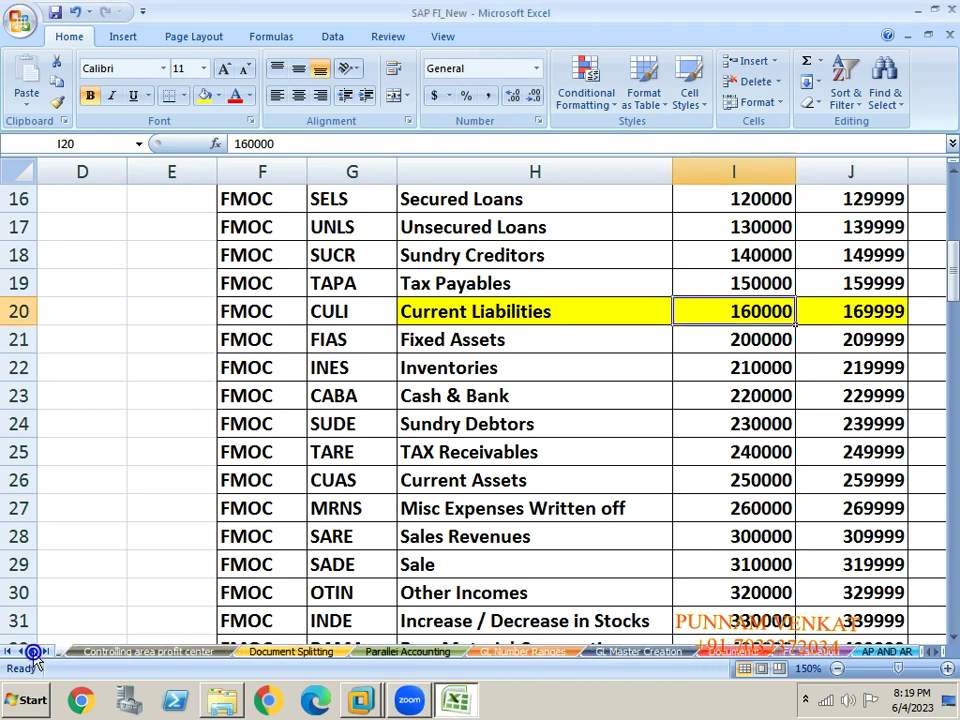
left_click(266, 653)
left_click(191, 300)
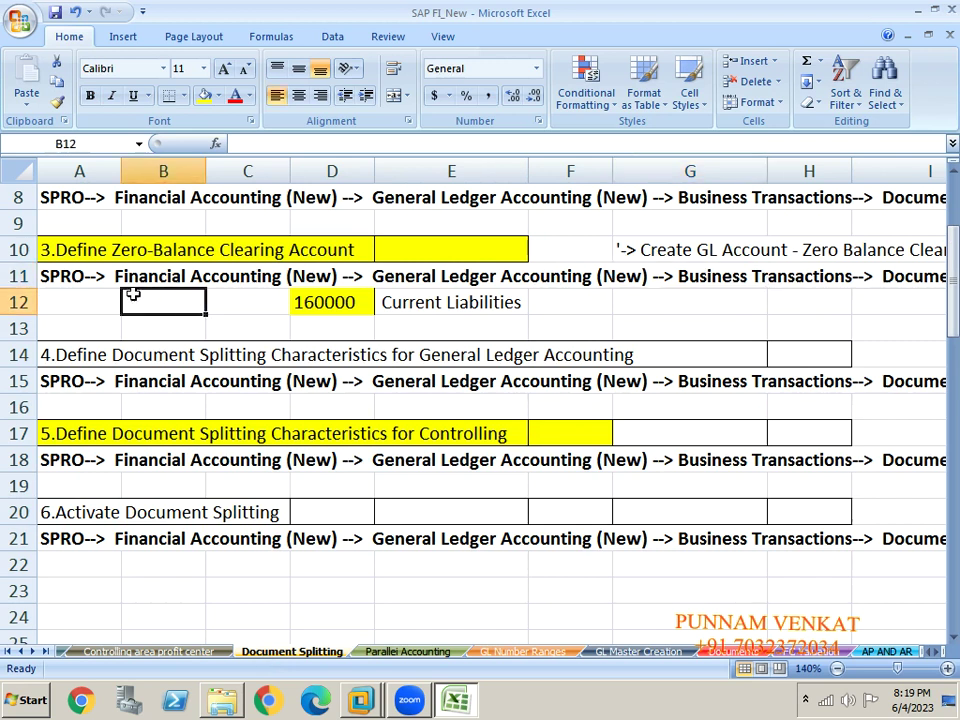
Read the full SPRO path for Define Zero-Balance Clearing Account in row 11 and its account entry below.
left_click(104, 258)
left_click(72, 303)
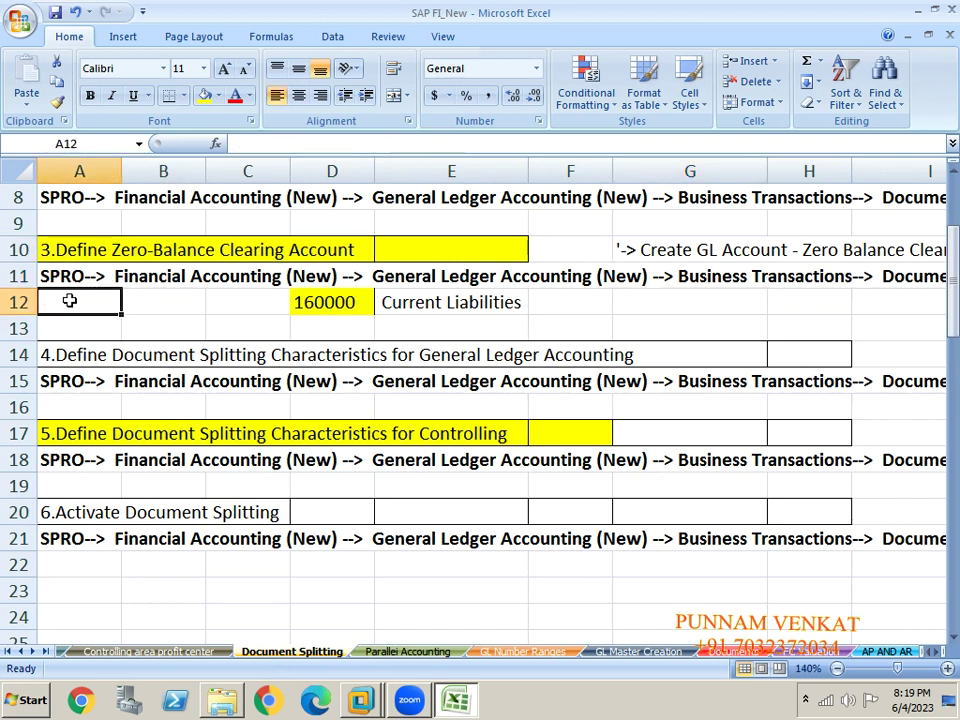
left_click(161, 301)
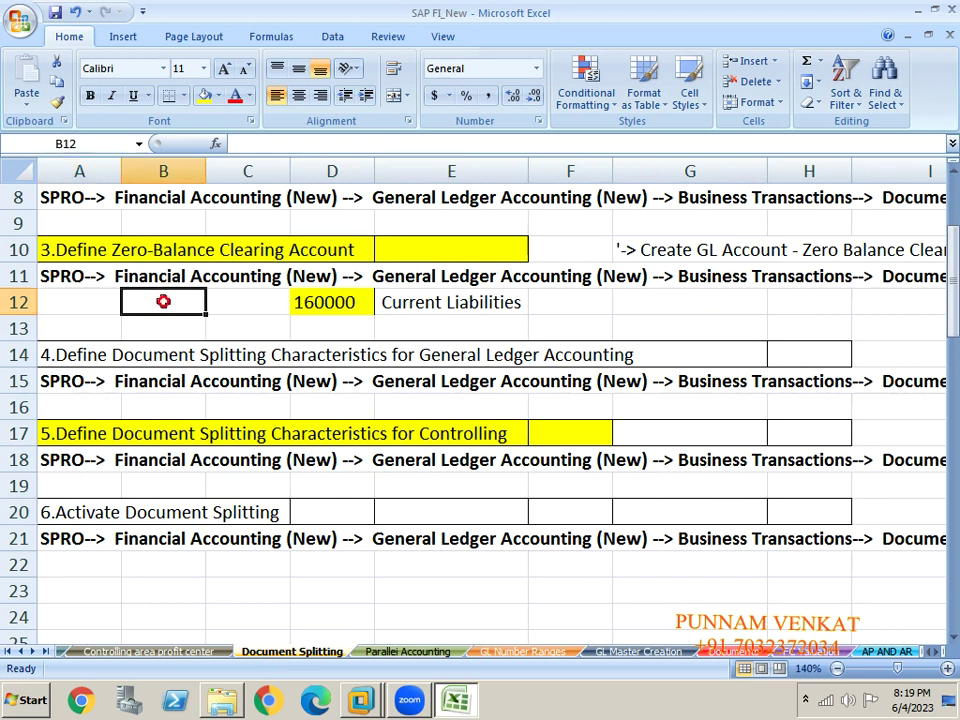
left_click(432, 283)
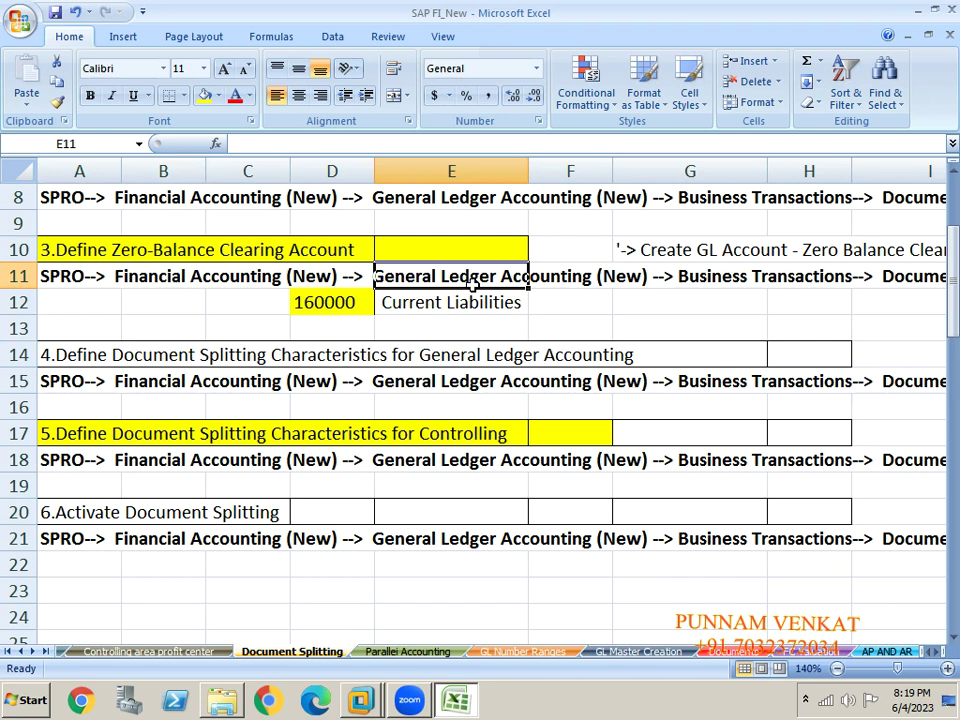
left_click(714, 298)
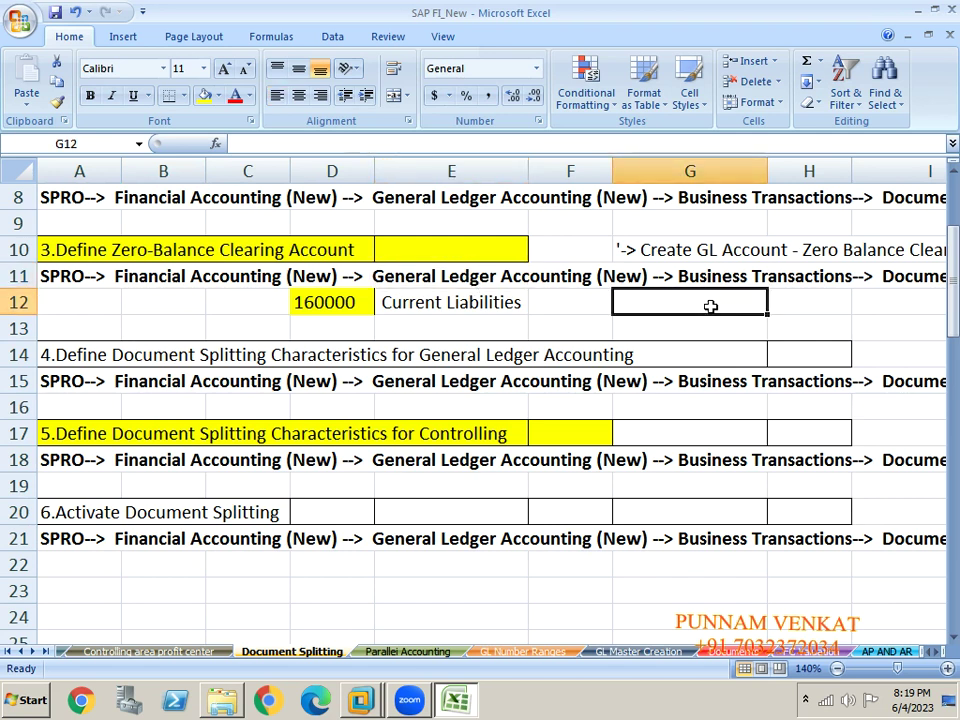
key("Right")
key("Right")
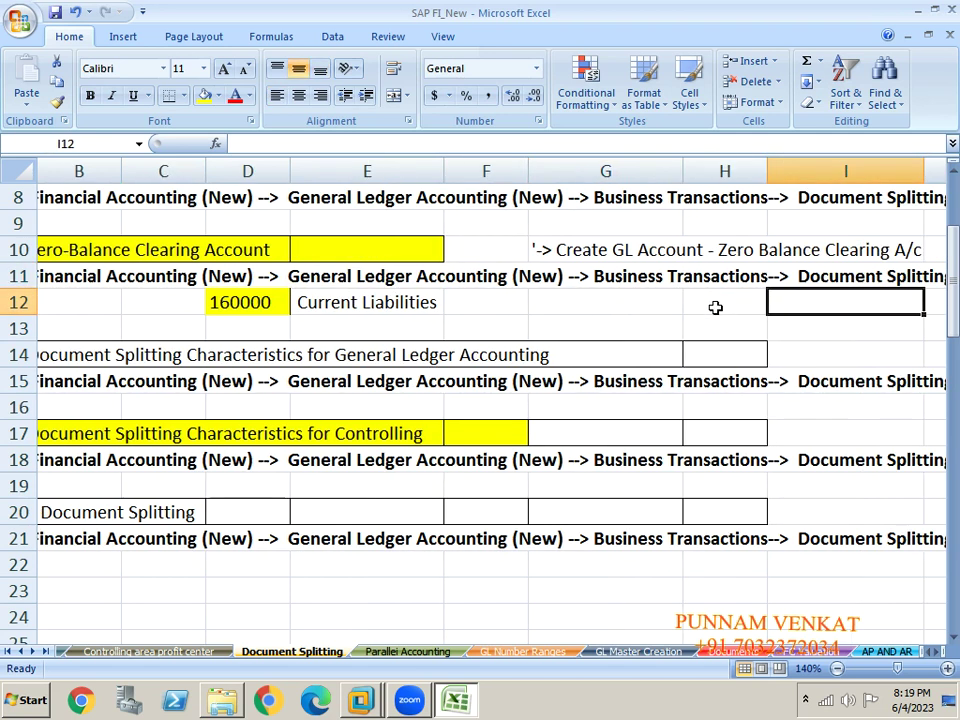
key("Right")
key("Right")
key("Right")
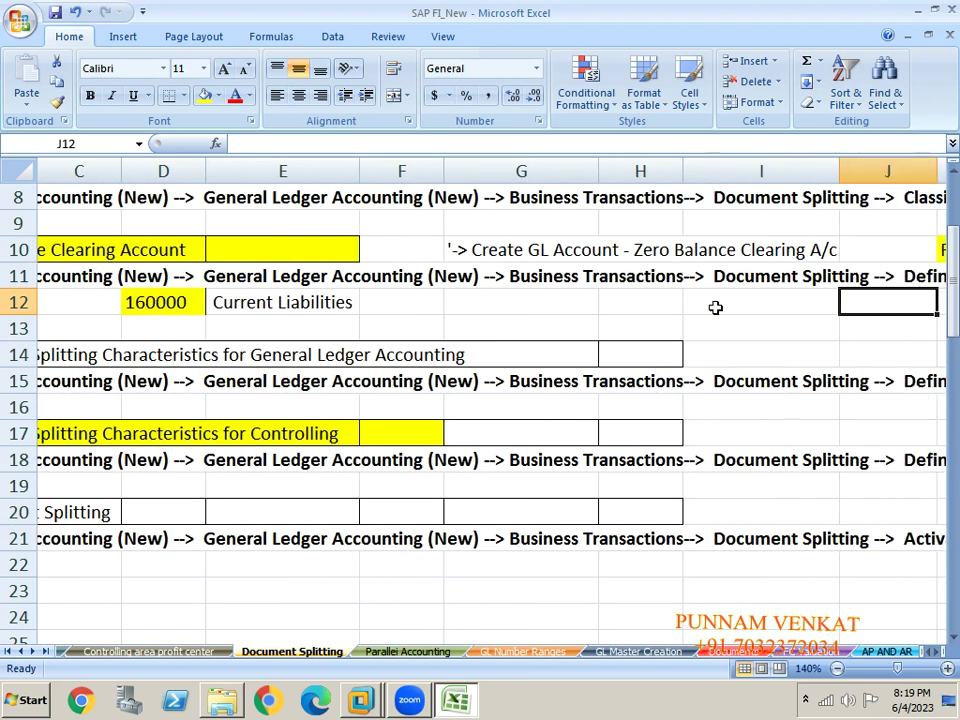
key("Right")
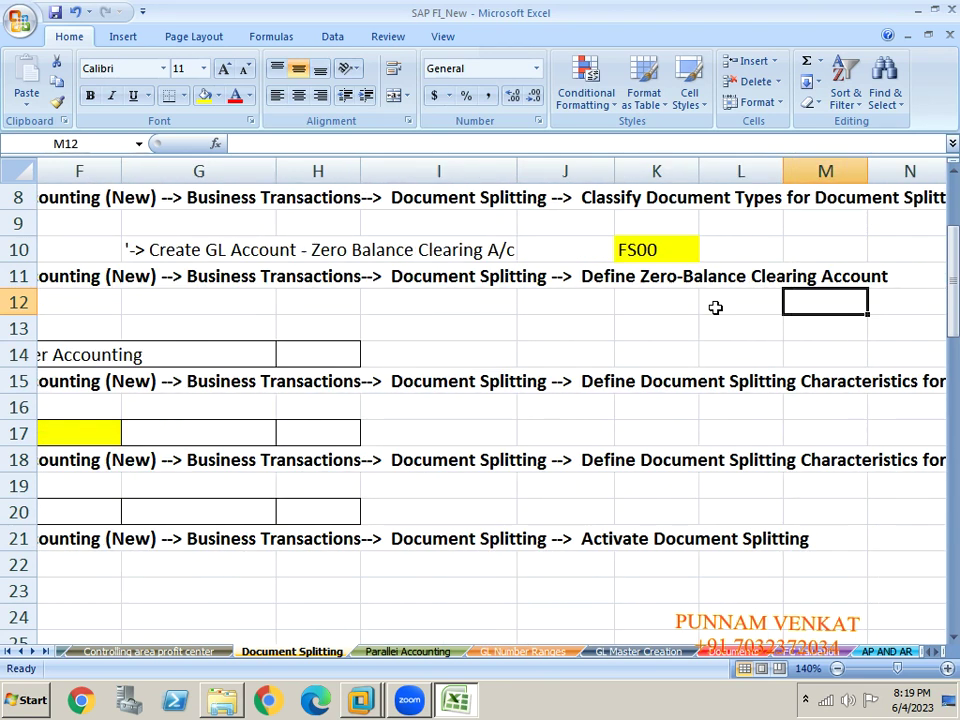
key("Left")
key("Left")
key("Left")
key("Left")
key("Left")
key("Left")
key("Left")
key("Left")
key("Left")
key("Left")
key("Left")
key("Left")
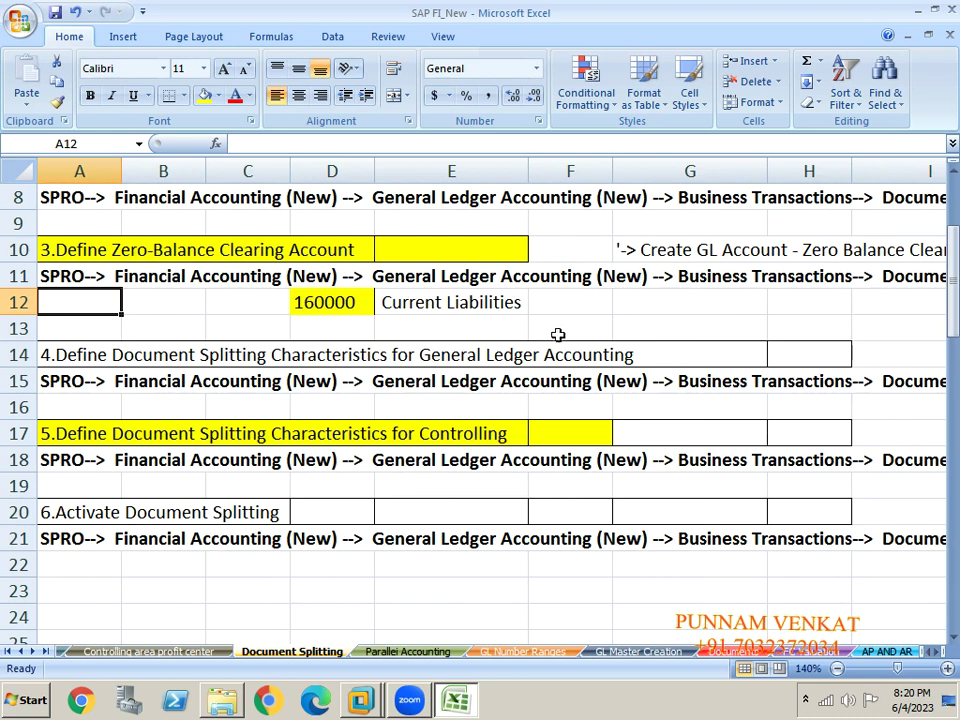
left_click(510, 304)
Return to SAP, run transaction SPRO and display the SAP Reference IMG.
key("alt+Tab")
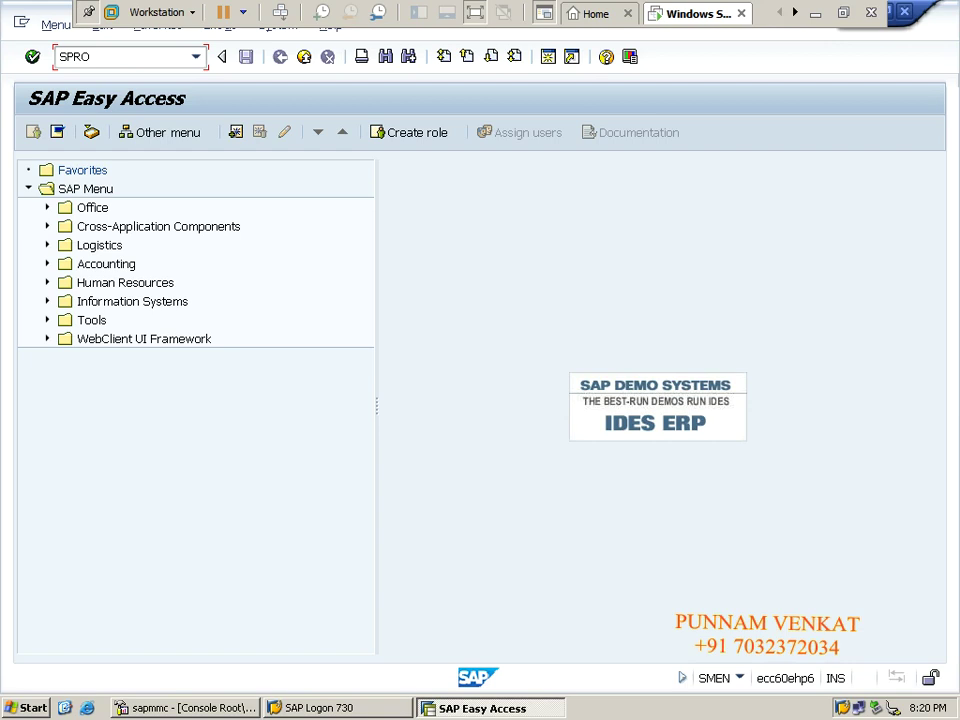
key("Return")
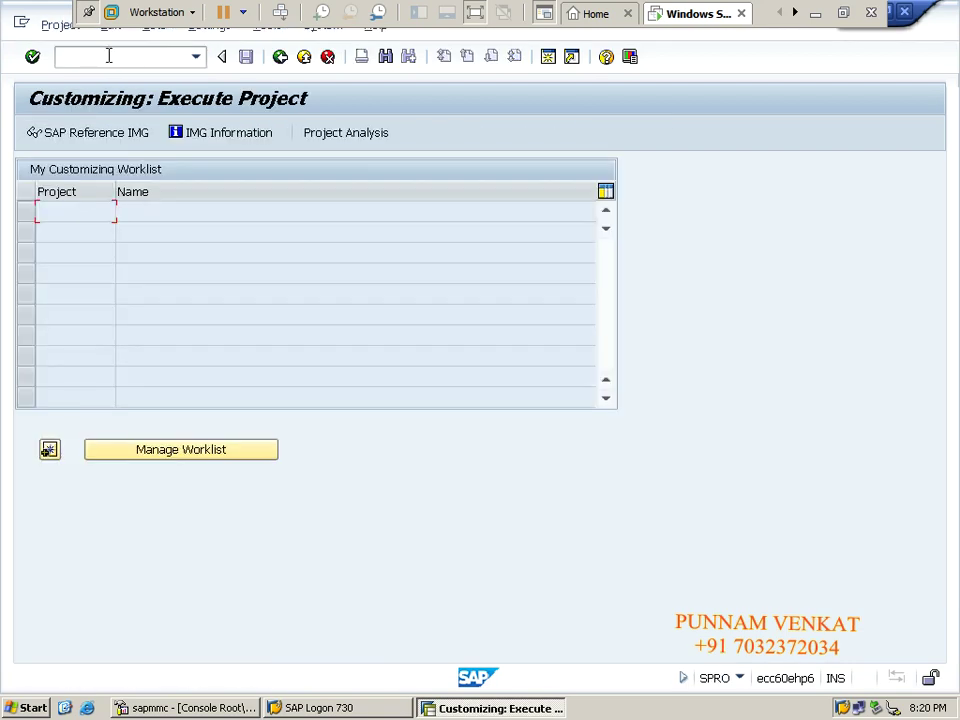
left_click(117, 142)
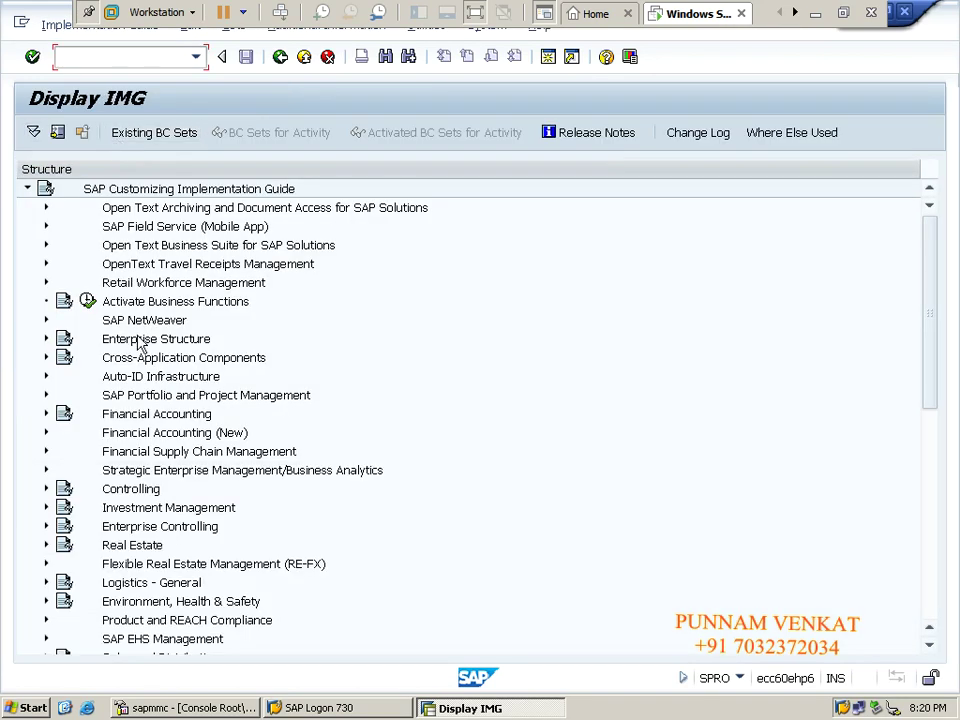
Expand Financial Accounting (New) and its General Ledger Accounting (New) node in the implementation guide.
left_click(138, 338)
key("Down")
key("Down")
key("Down")
key("Down")
key("Down")
key("Right")
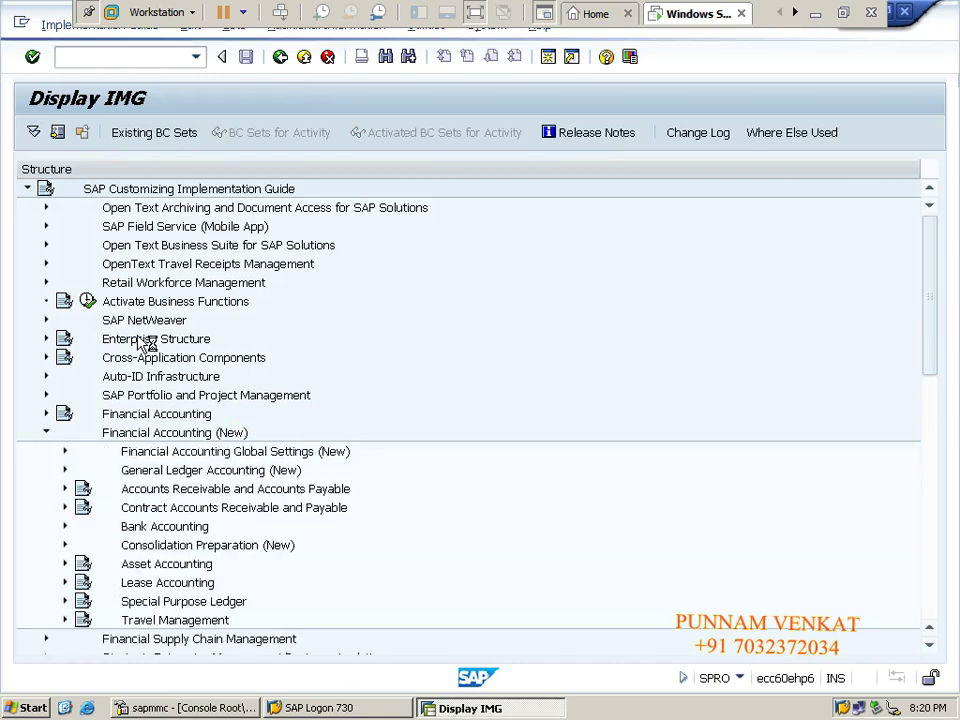
key("Down")
key("Down")
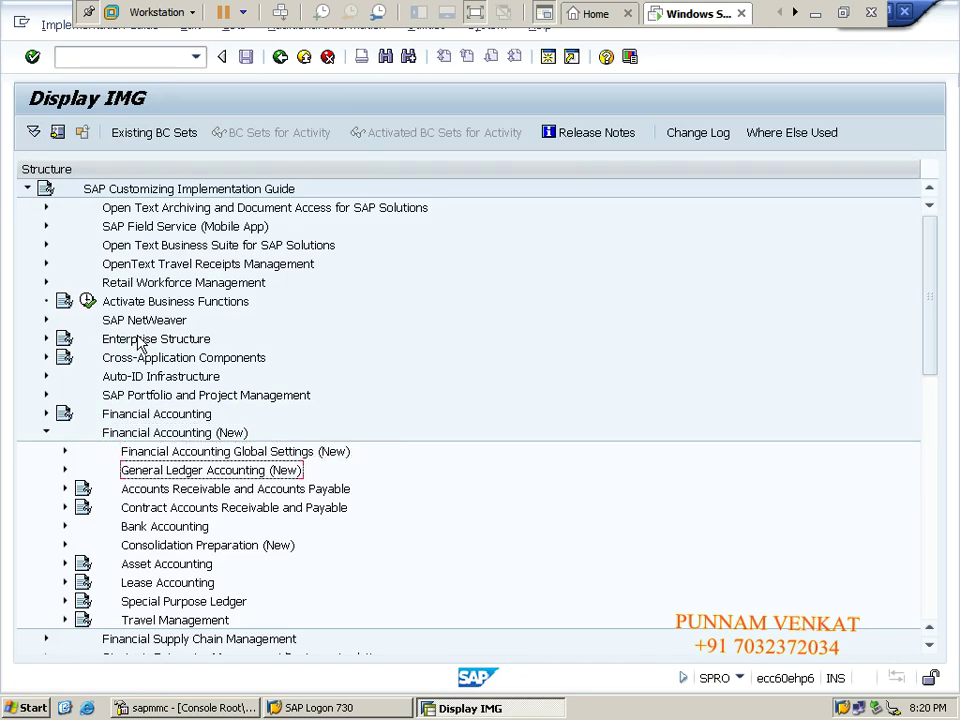
key("Right")
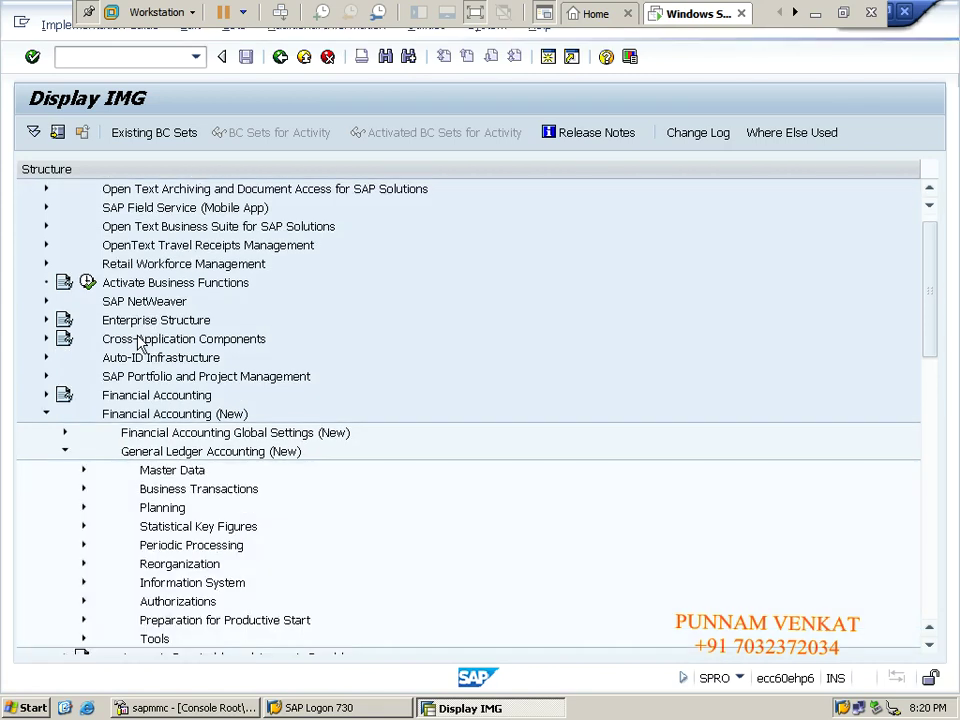
Expand Business Transactions and Document Splitting under General Ledger Accounting (New).
key("Down")
key("Down")
key("Right")
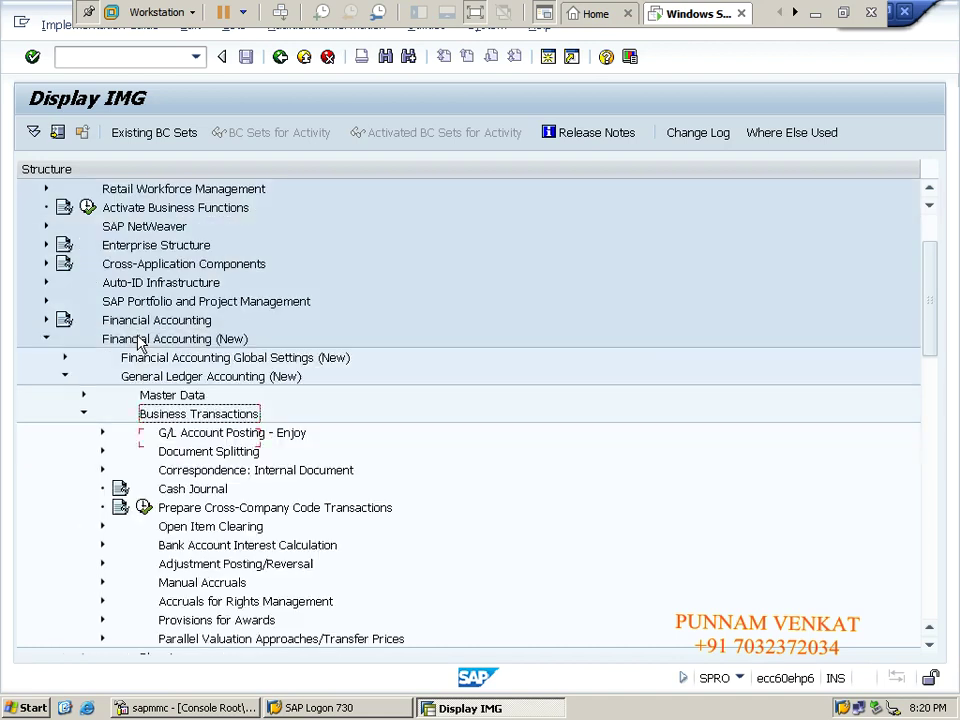
key("Down")
key("Down")
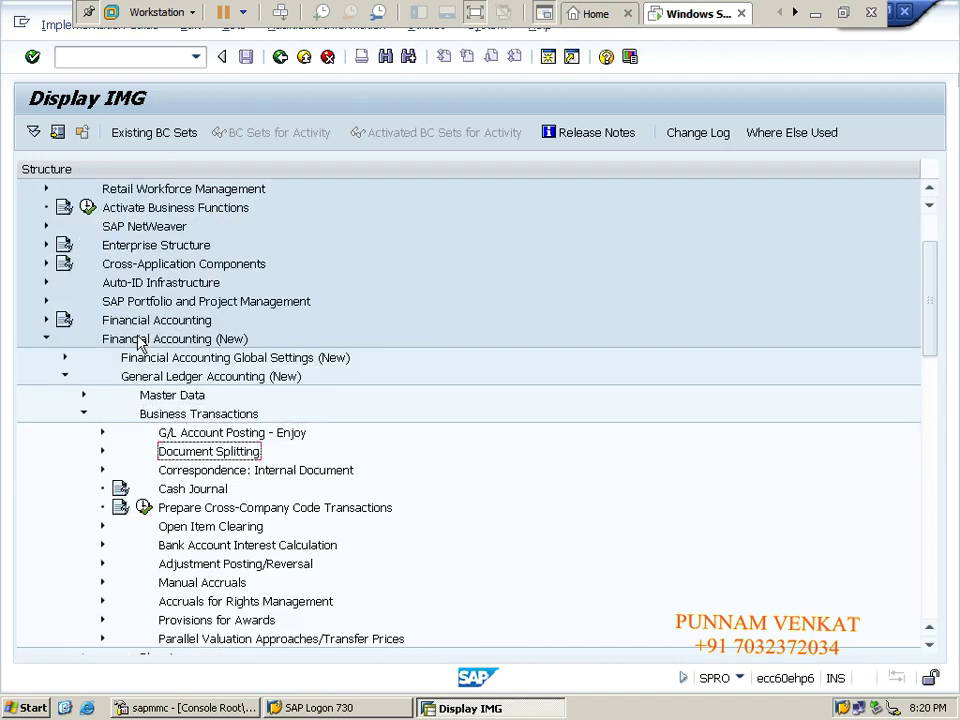
key("Right")
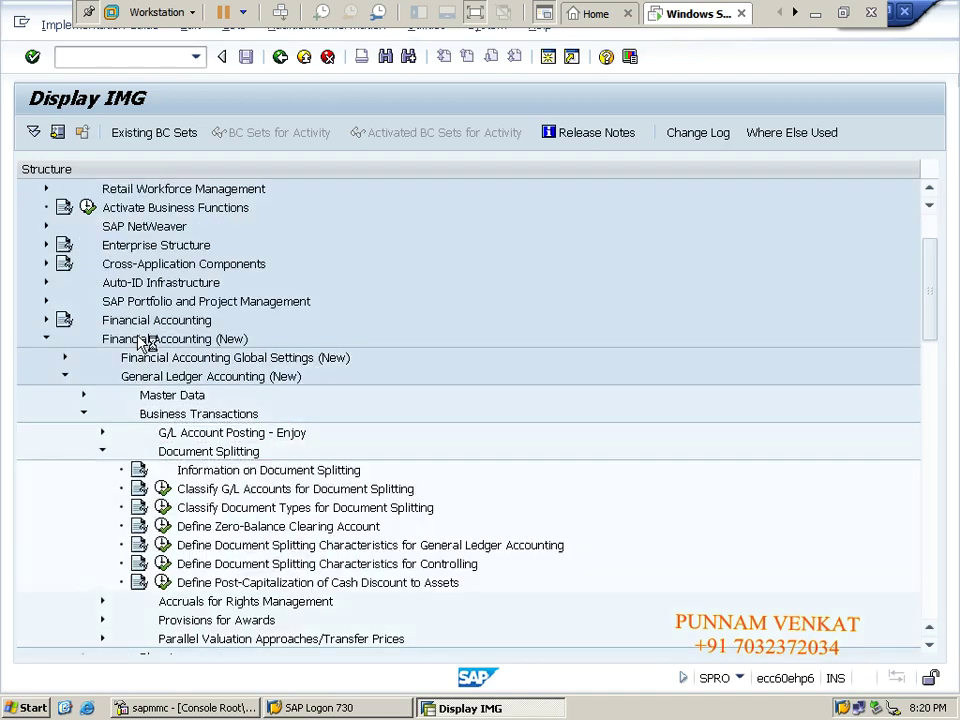
Read the documentation for the Define Zero-Balance Clearing Account activity and close it.
key("Down")
key("Down")
key("Down")
key("Down")
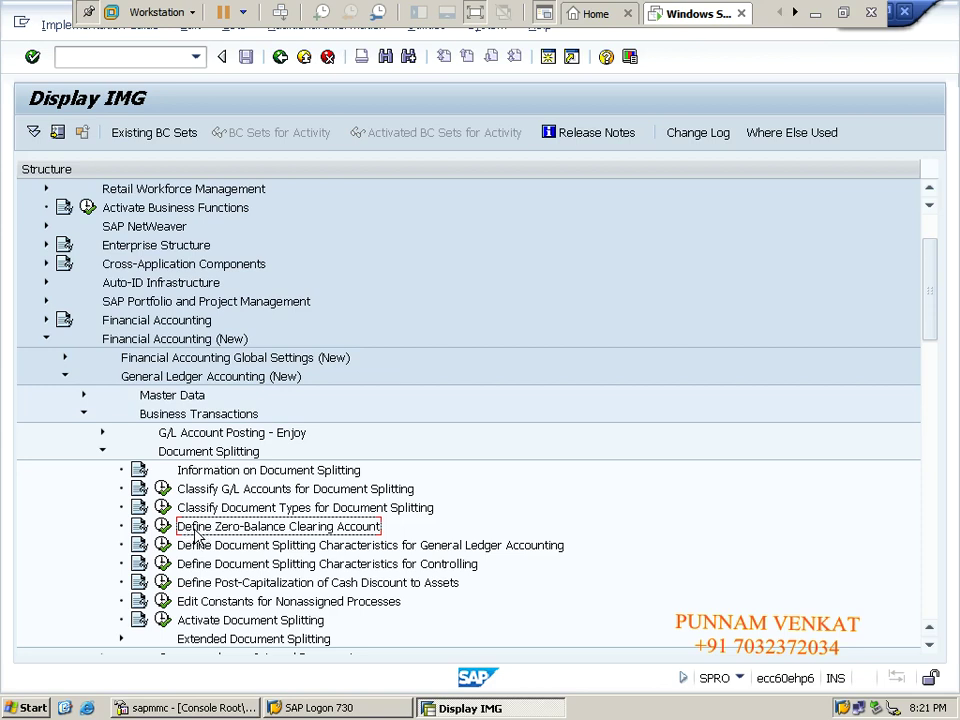
left_click(137, 528)
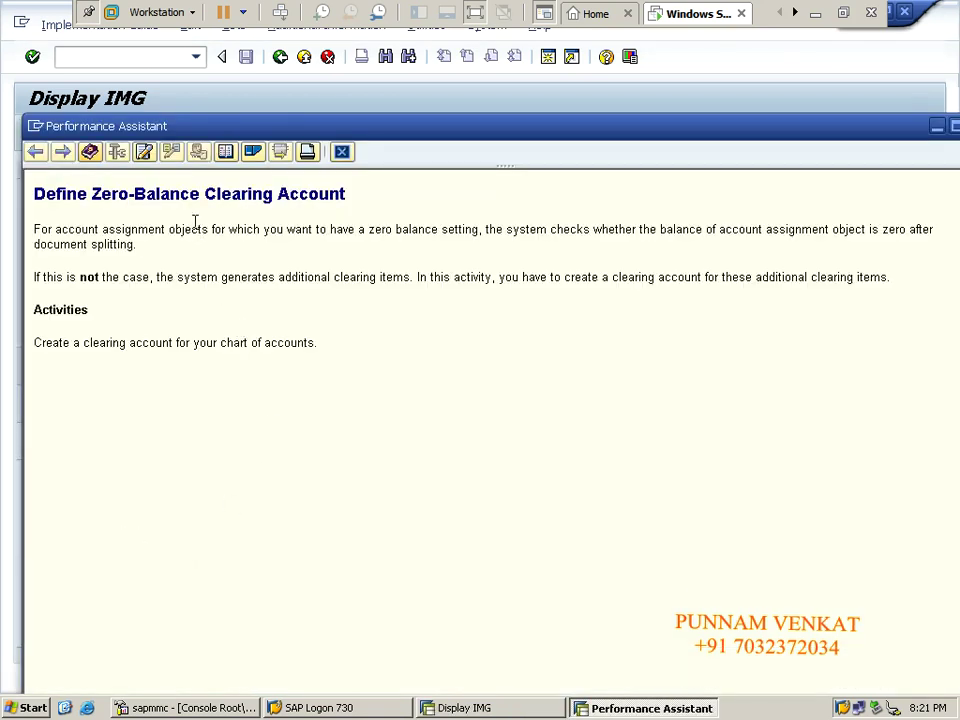
left_click_drag(195, 223, 237, 342)
left_click(298, 381)
left_click_drag(320, 343, 37, 222)
left_click(380, 377)
left_click_drag(707, 127, 619, 137)
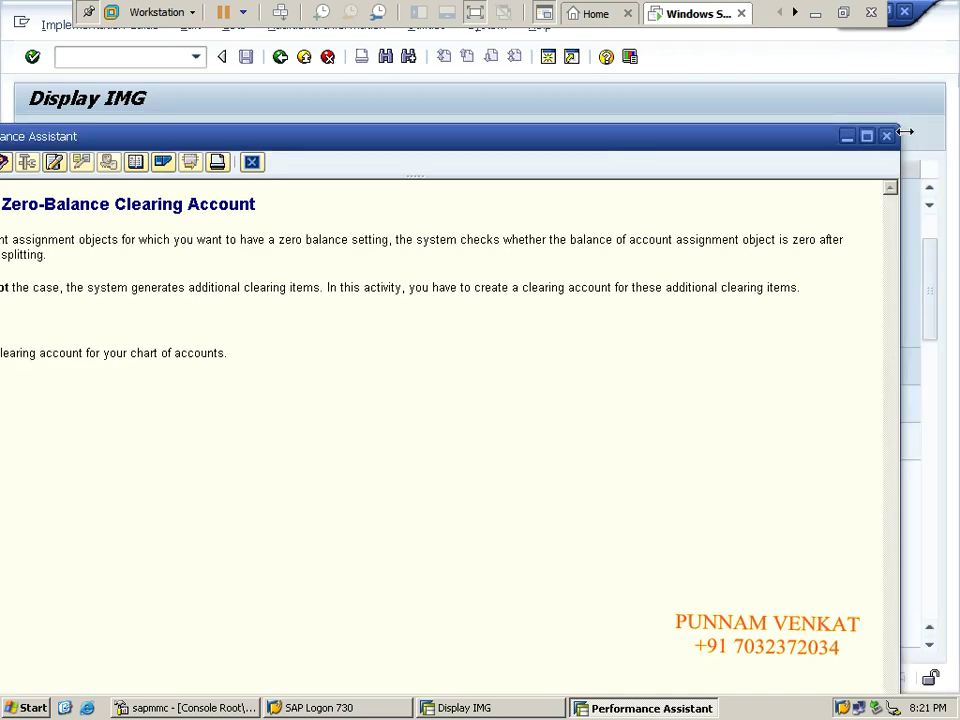
left_click(886, 136)
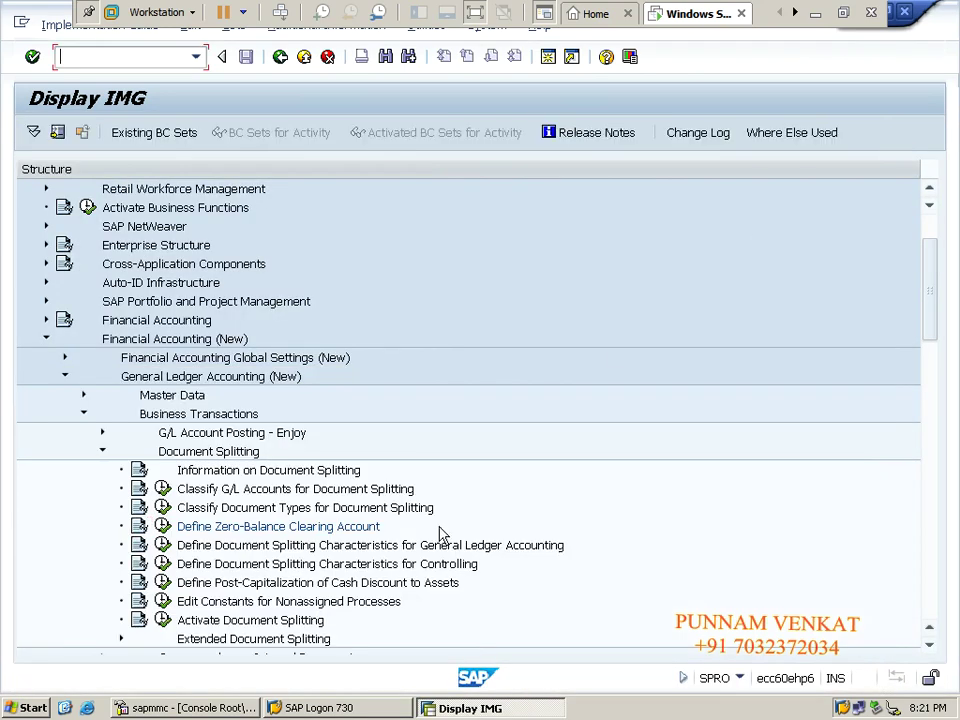
Execute the Define Zero-Balance Clearing Account activity to reach its posting key overview.
left_click(163, 527)
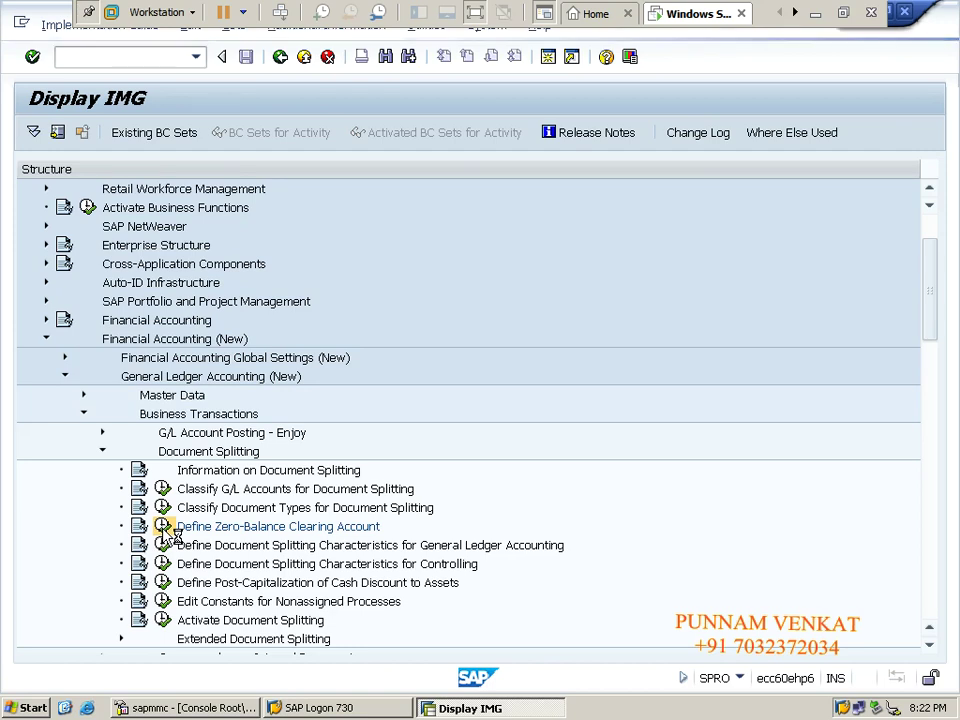
left_click(163, 527)
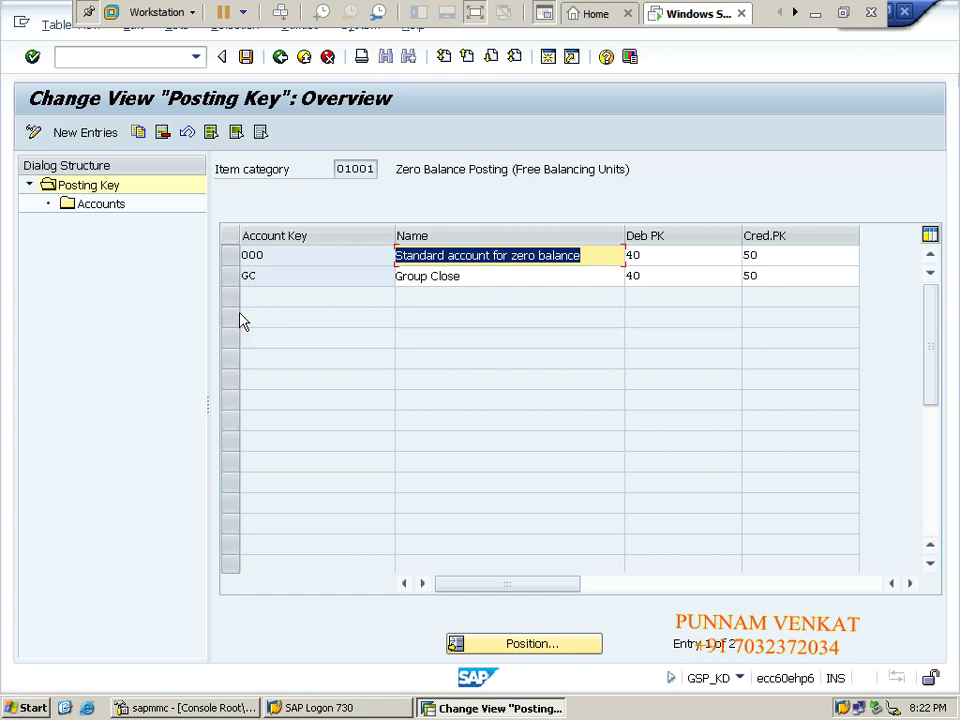
left_click(231, 263)
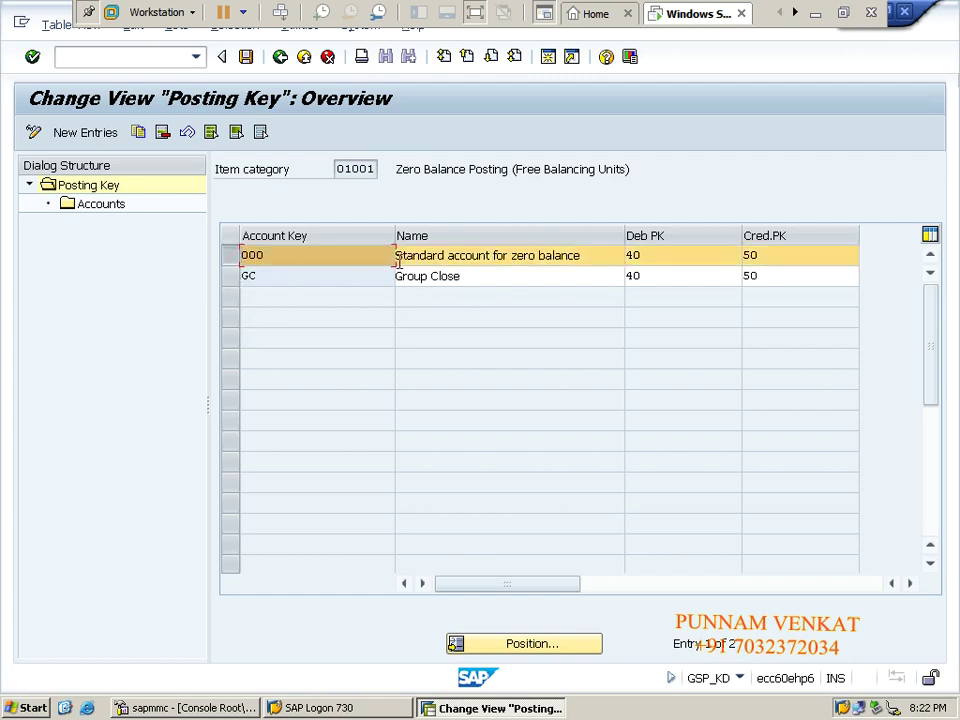
left_click_drag(396, 258, 586, 262)
left_click(232, 257)
left_click(232, 257)
double_click(104, 209)
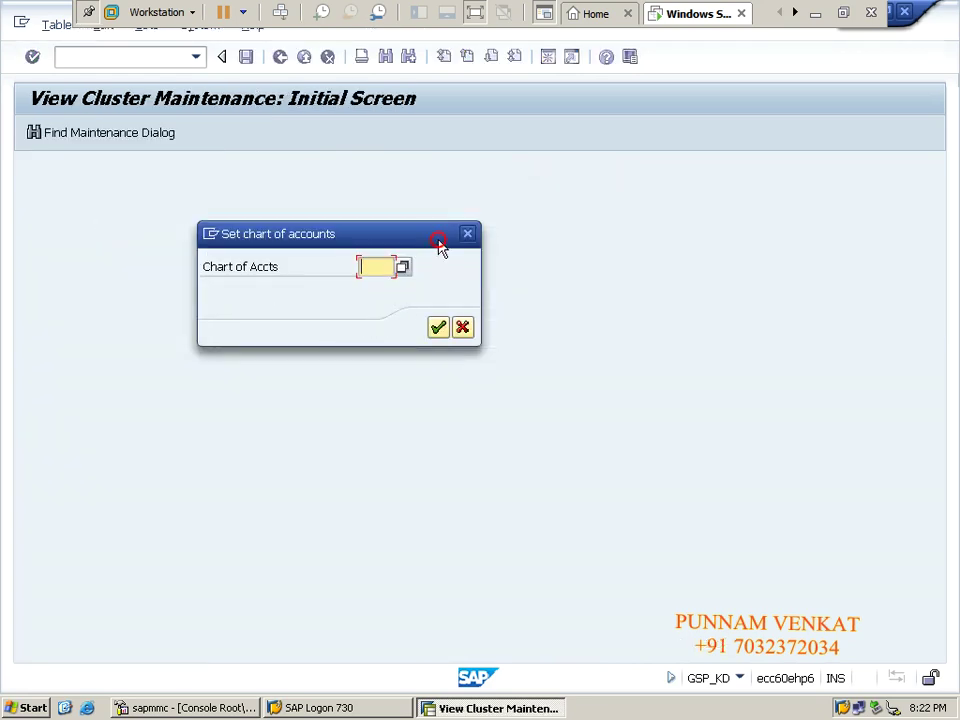
type("PMC")
left_click(438, 330)
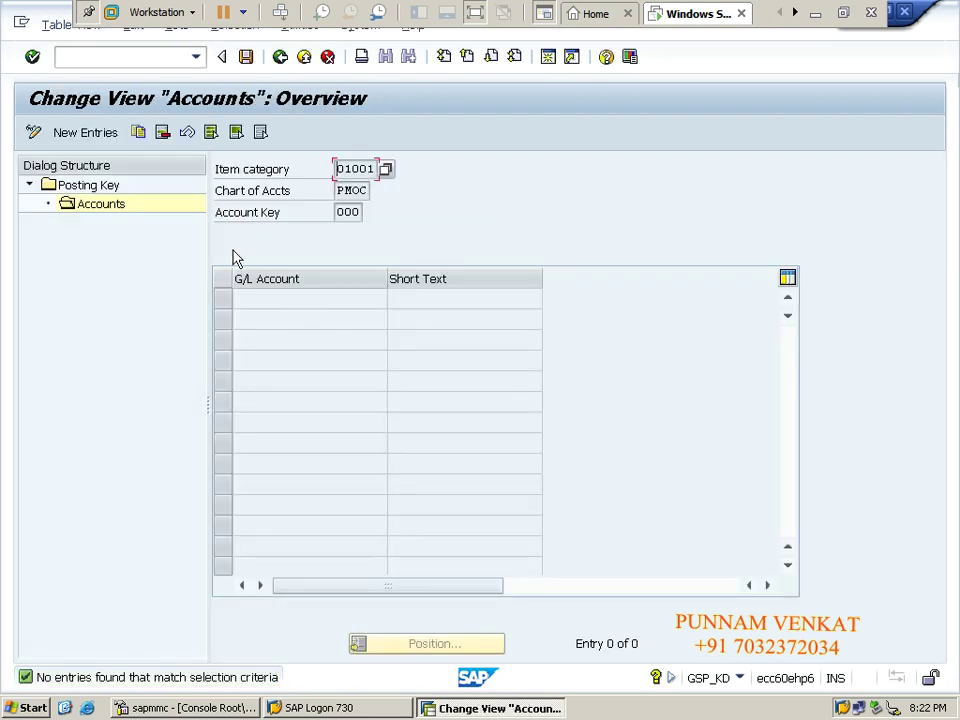
left_click(104, 145)
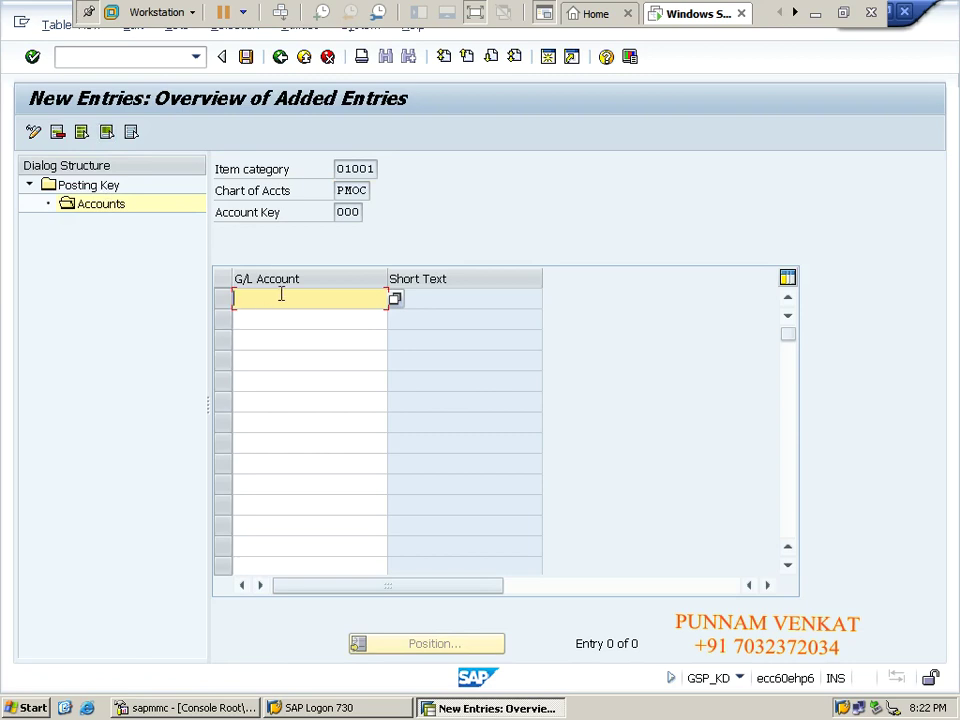
type("1600")
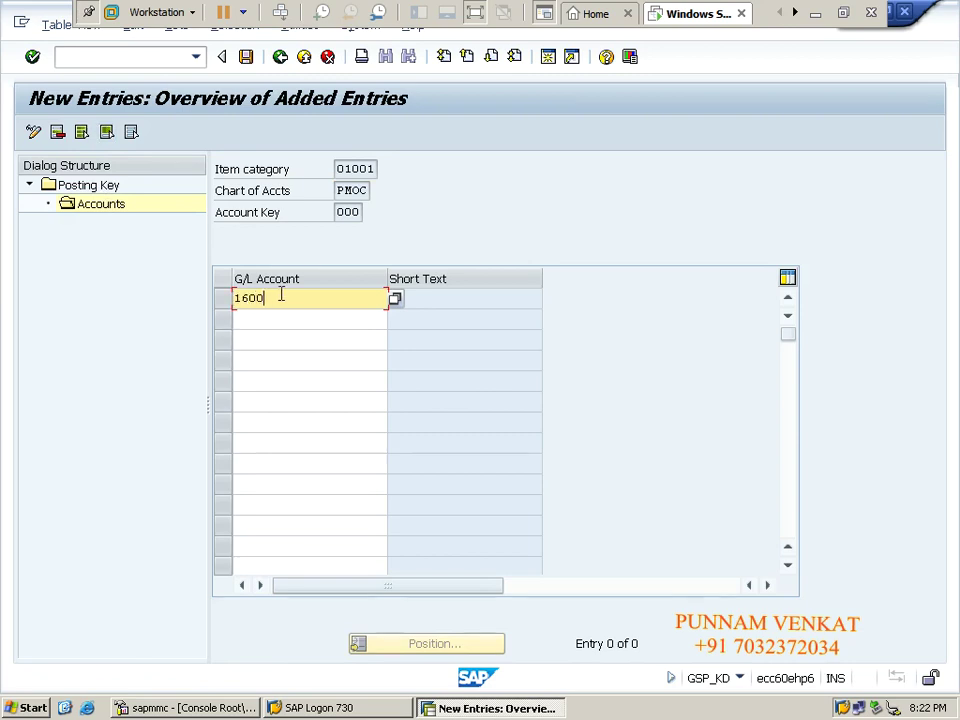
key("BackSpace")
key("BackSpace")
key("BackSpace")
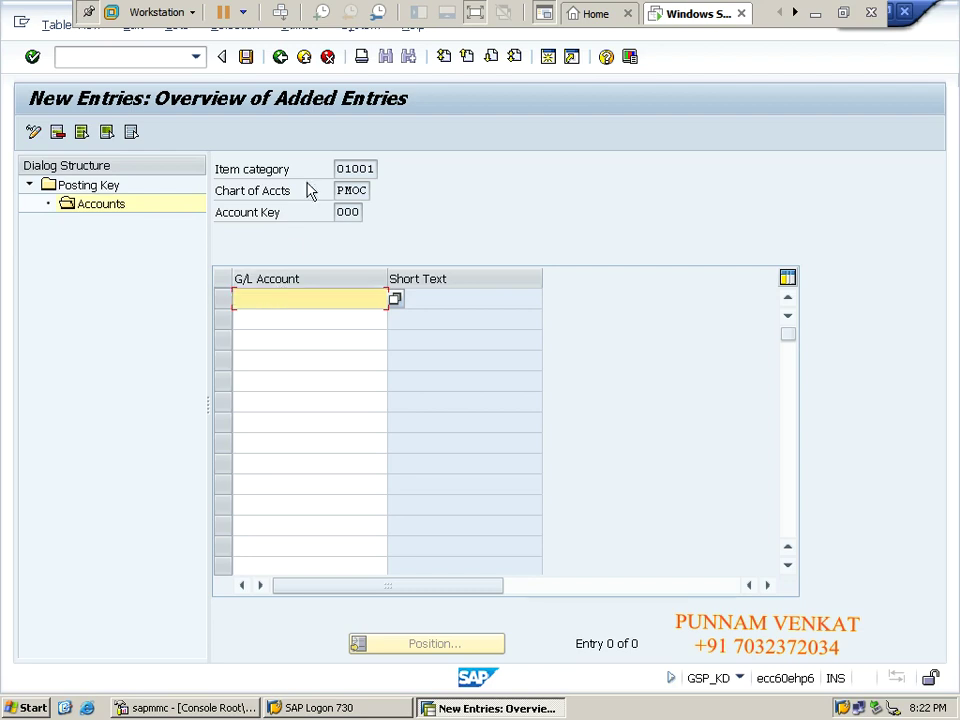
left_click(329, 60)
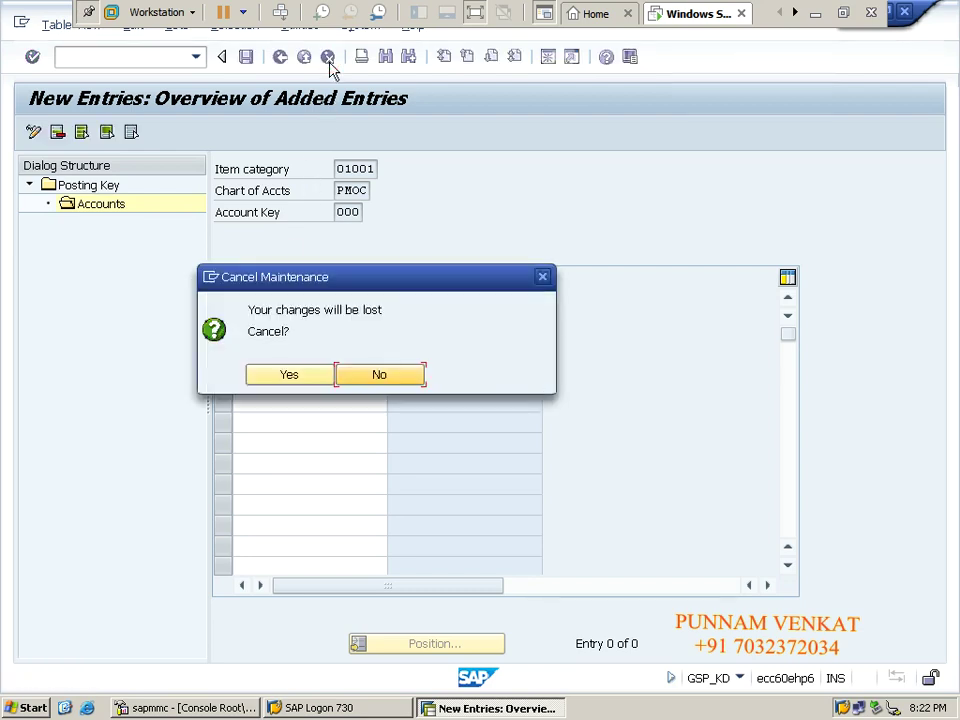
left_click(300, 379)
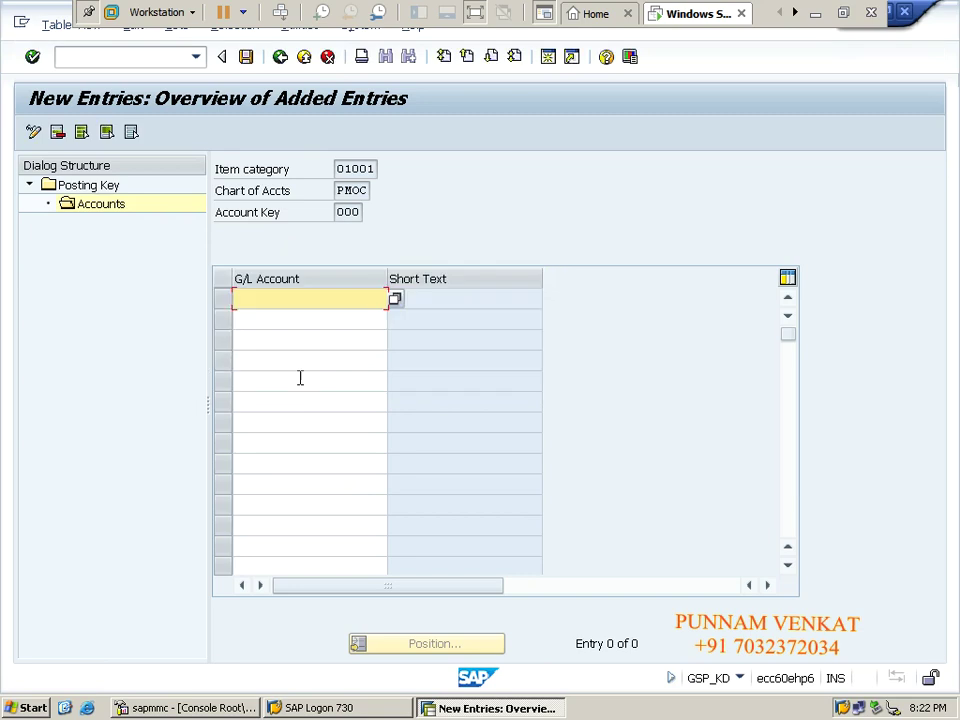
left_click(305, 58)
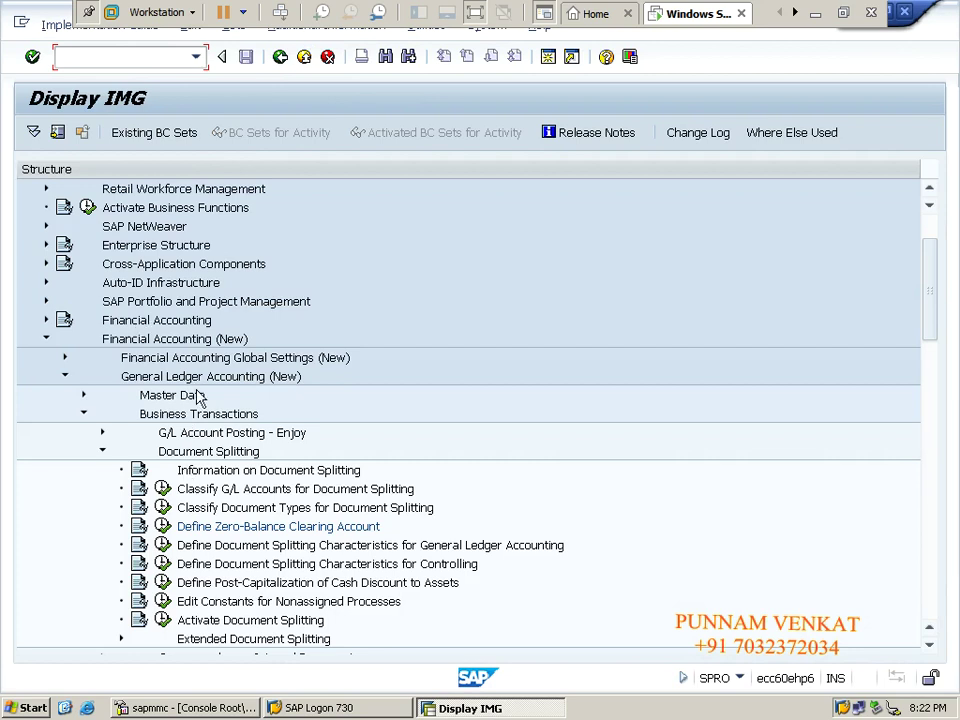
Execute the Define Zero-Balance Clearing Account activity under Document Splitting in General Ledger Accounting (New).
left_click(176, 341)
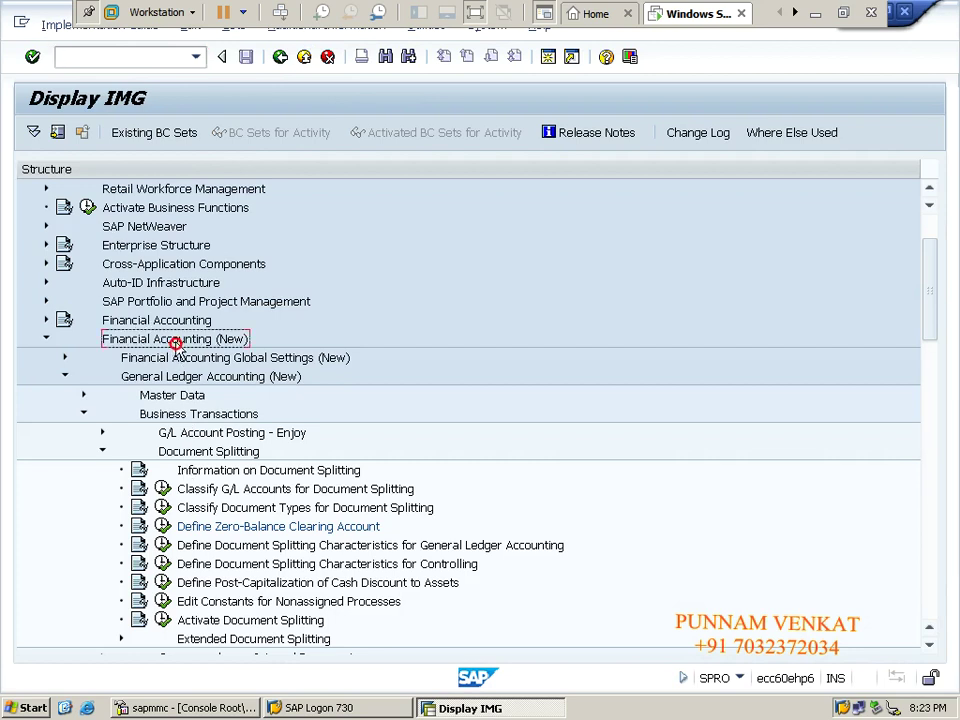
left_click(166, 378)
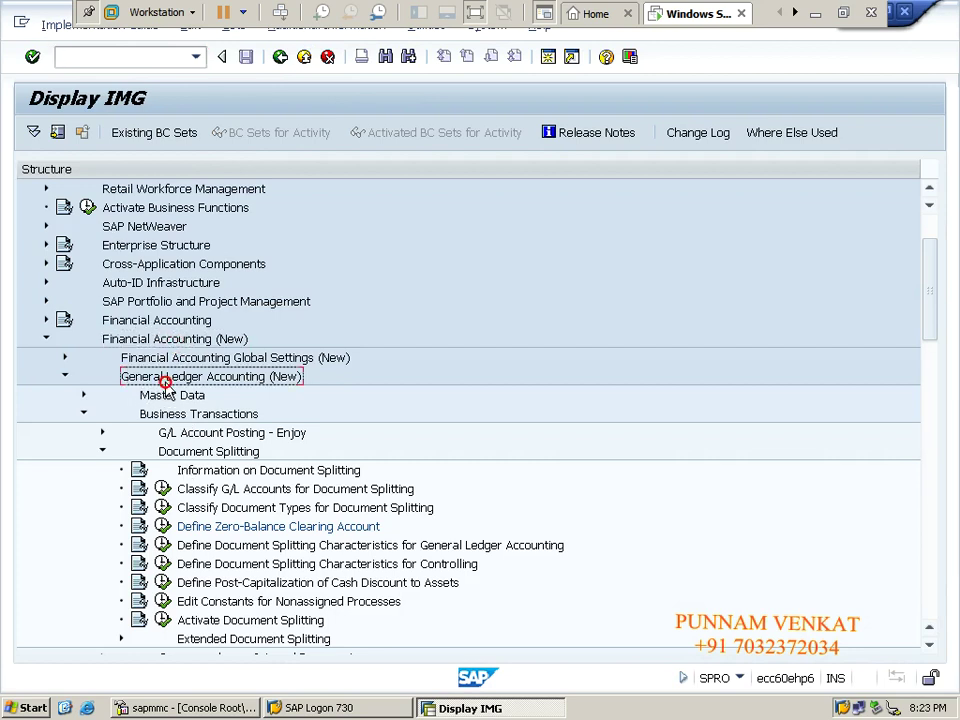
left_click(183, 418)
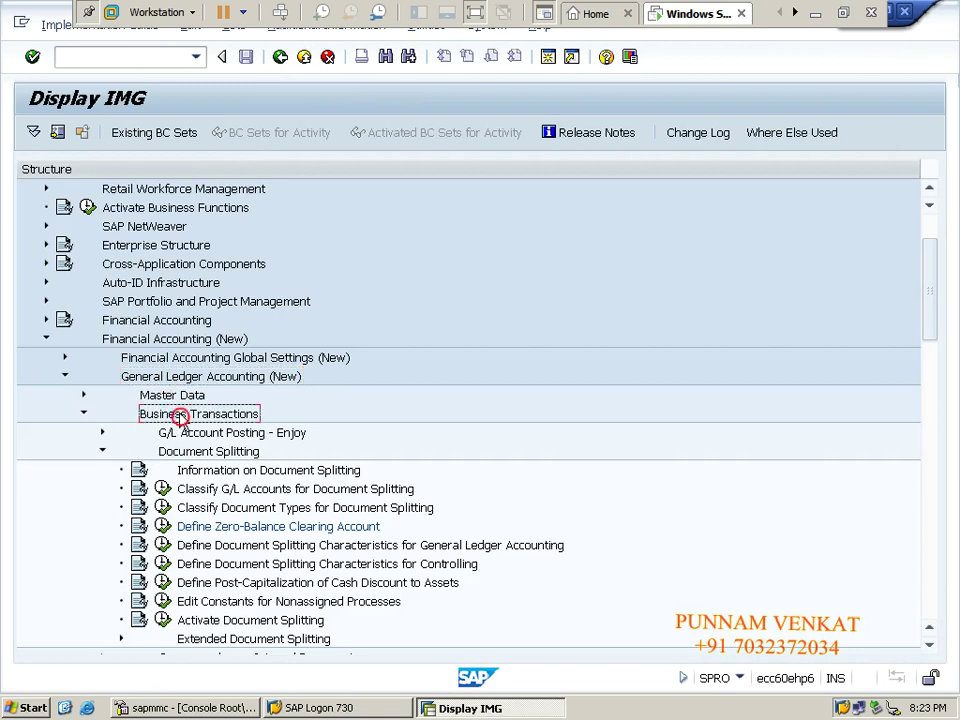
left_click(172, 452)
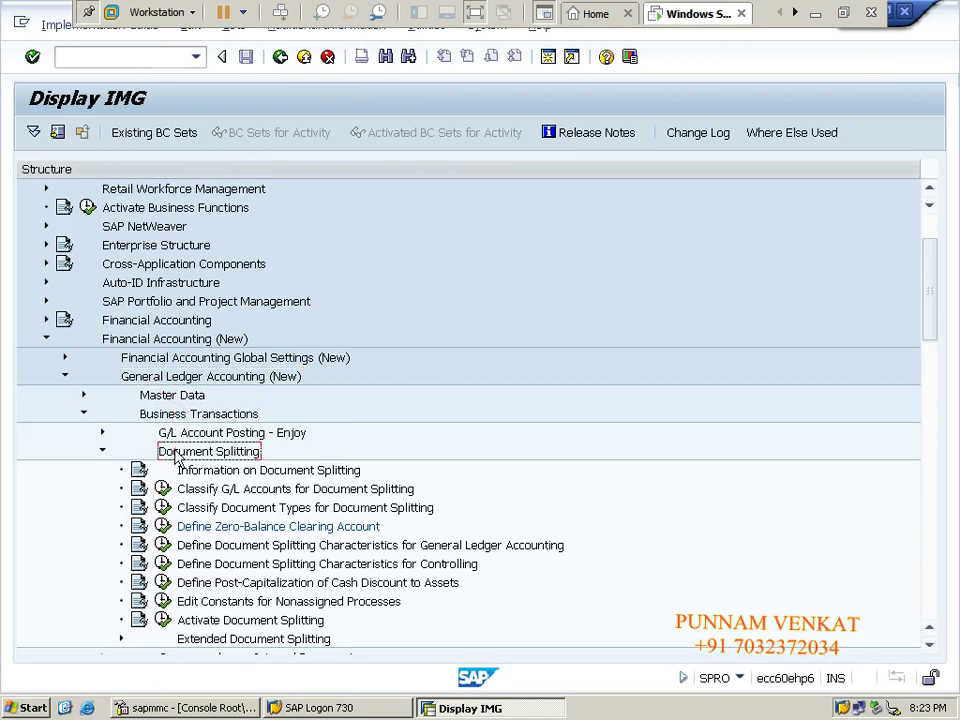
left_click(199, 526)
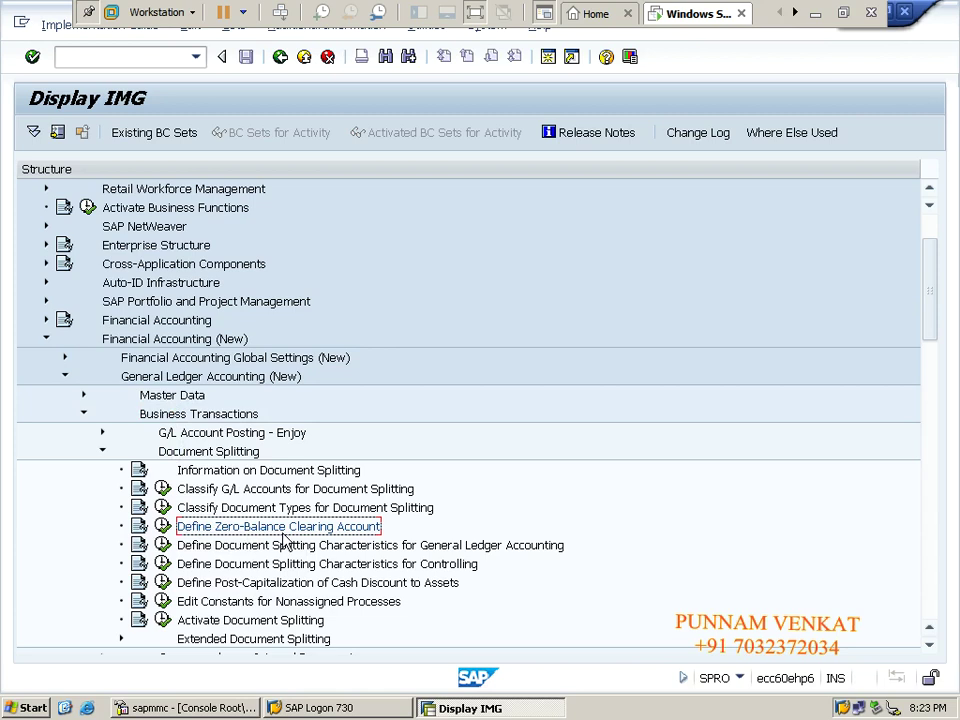
left_click(162, 528)
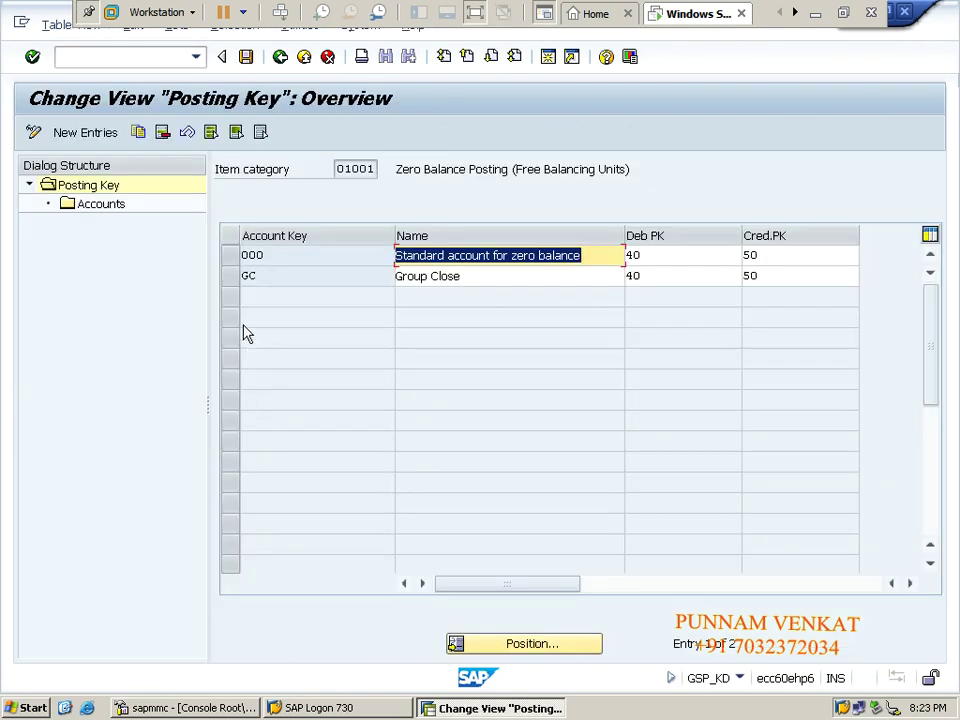
Open the accounts of account key 000, Standard account for zero balance, for chart of accounts PMOC.
left_click(231, 262)
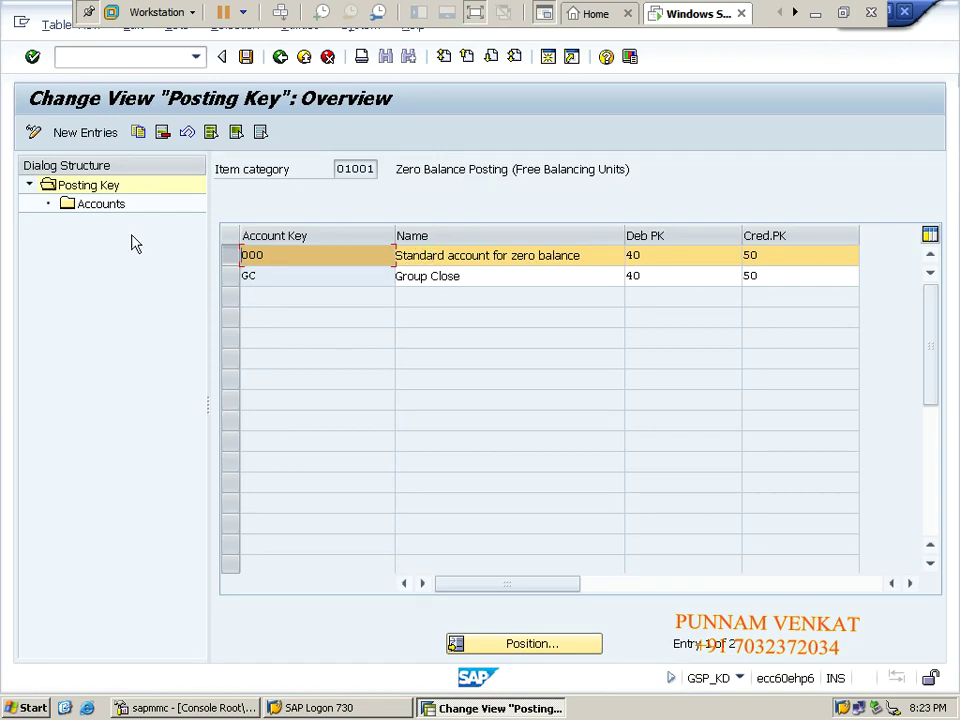
double_click(106, 205)
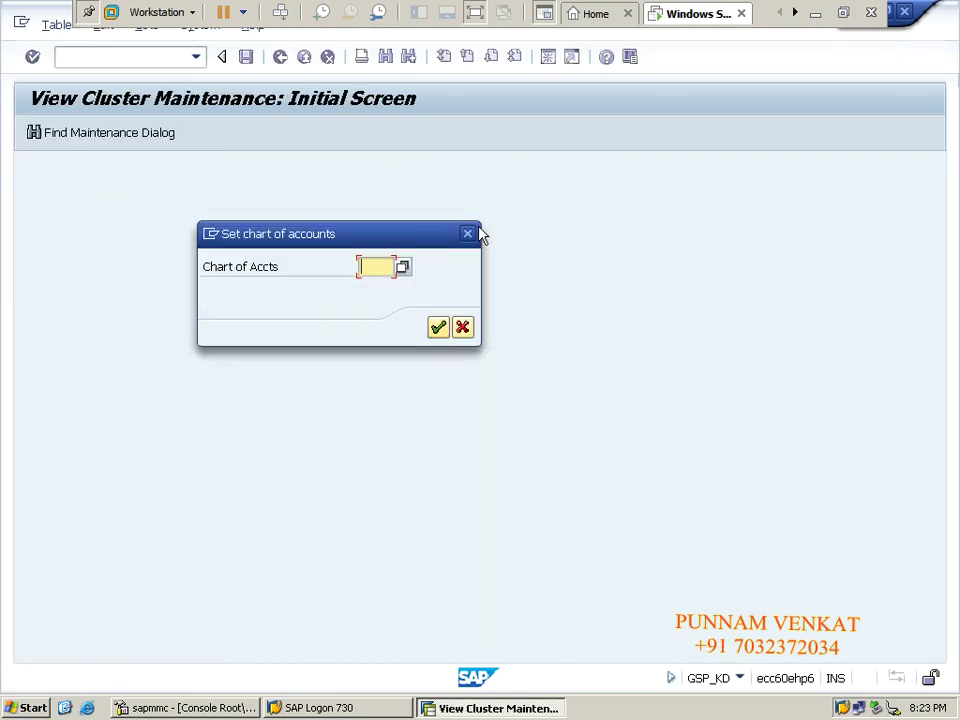
type("PMOC")
key("Return")
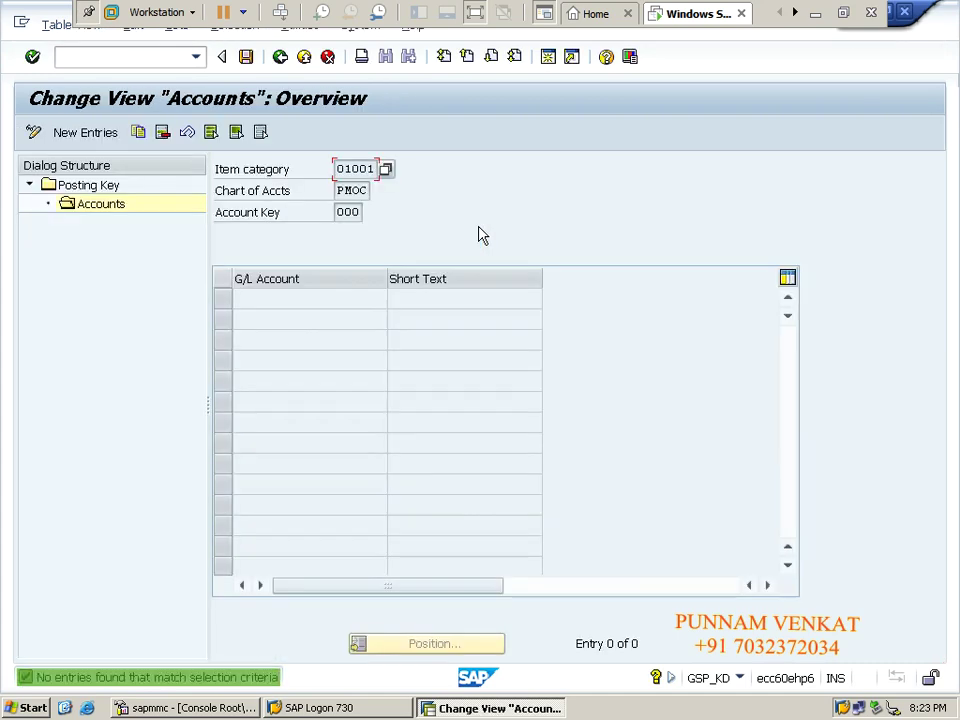
Add a new entry with G/L account 160000 for account key 000.
left_click(95, 136)
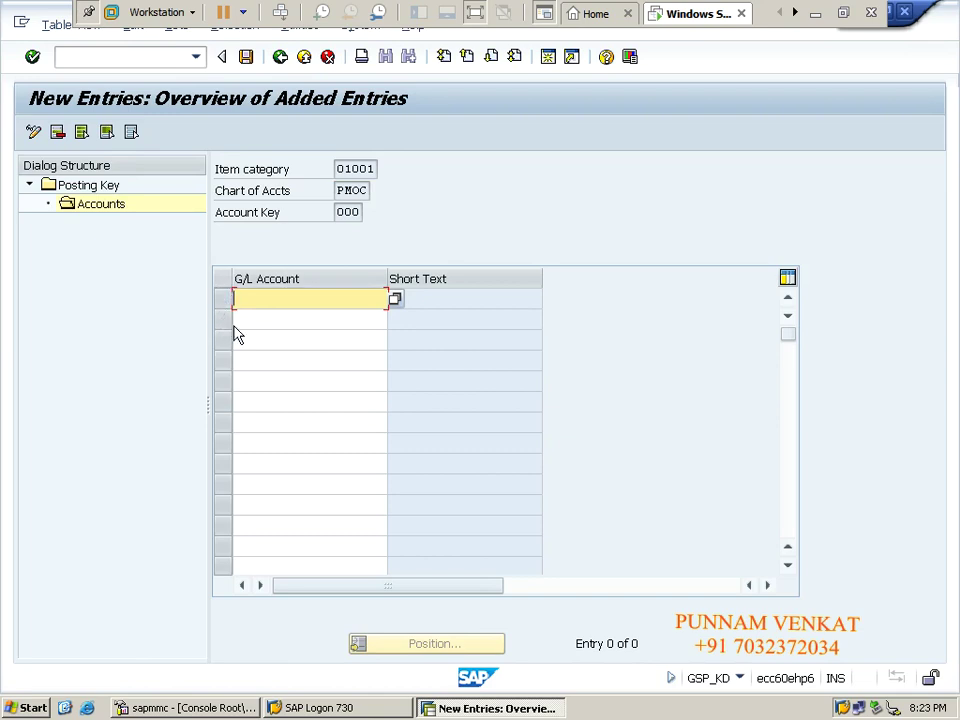
type("160000")
key("Return")
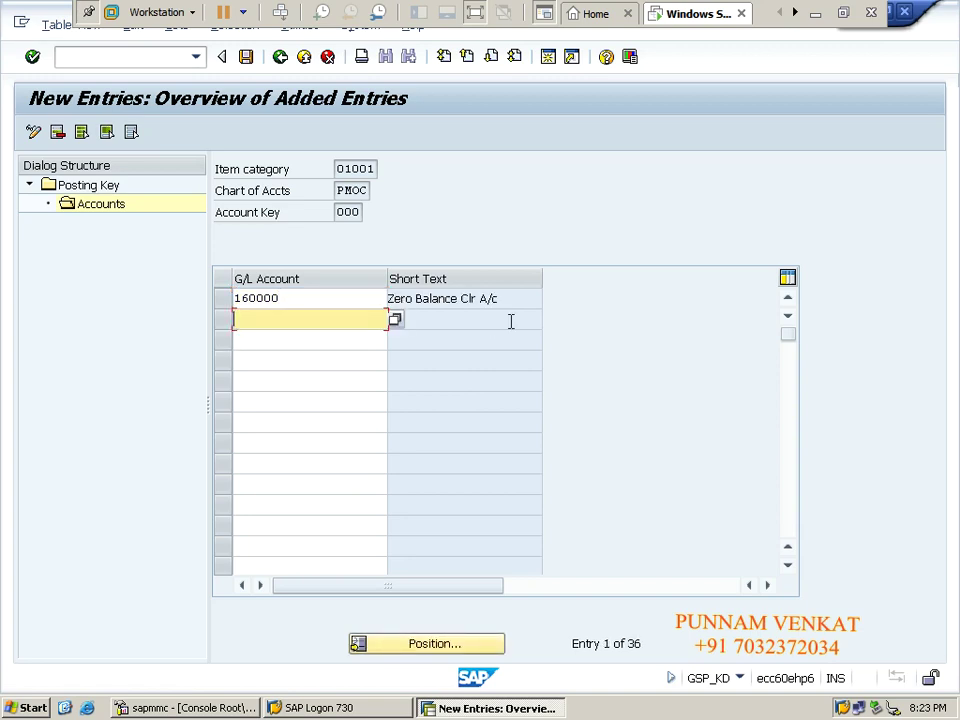
left_click_drag(512, 302, 249, 311)
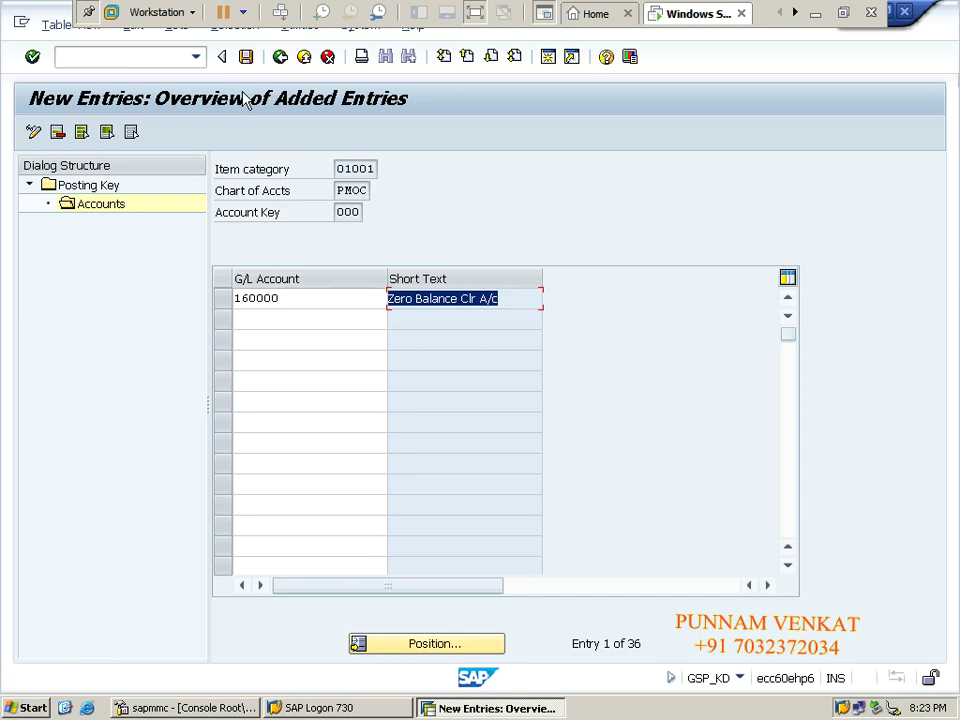
Save the account entry in the PM Goups IMP Project customizing request and return to the implementation guide.
left_click(247, 57)
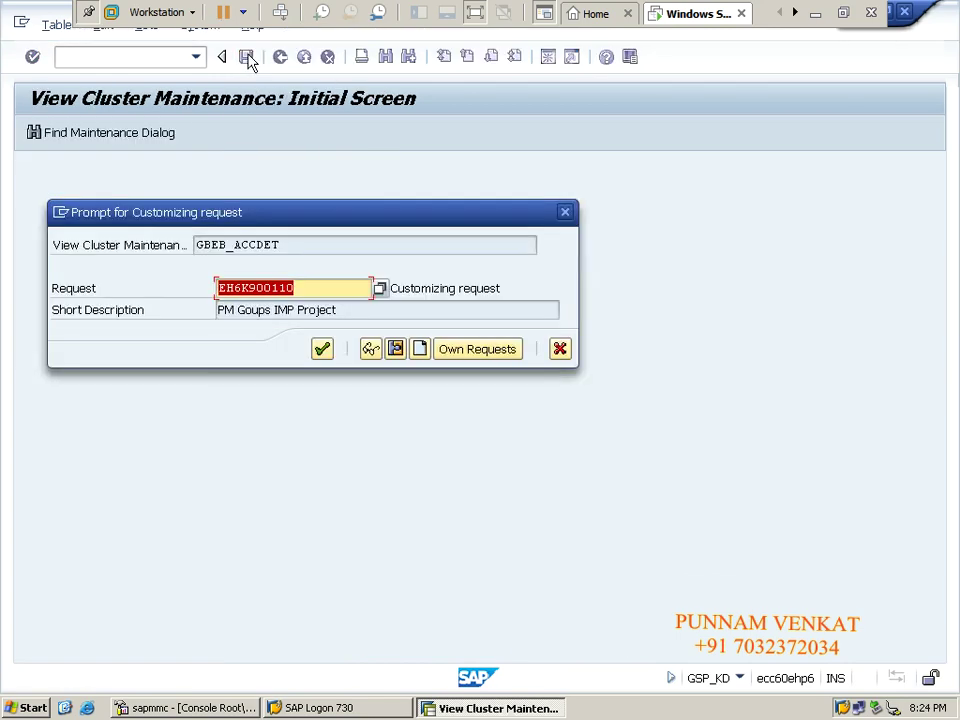
left_click(321, 349)
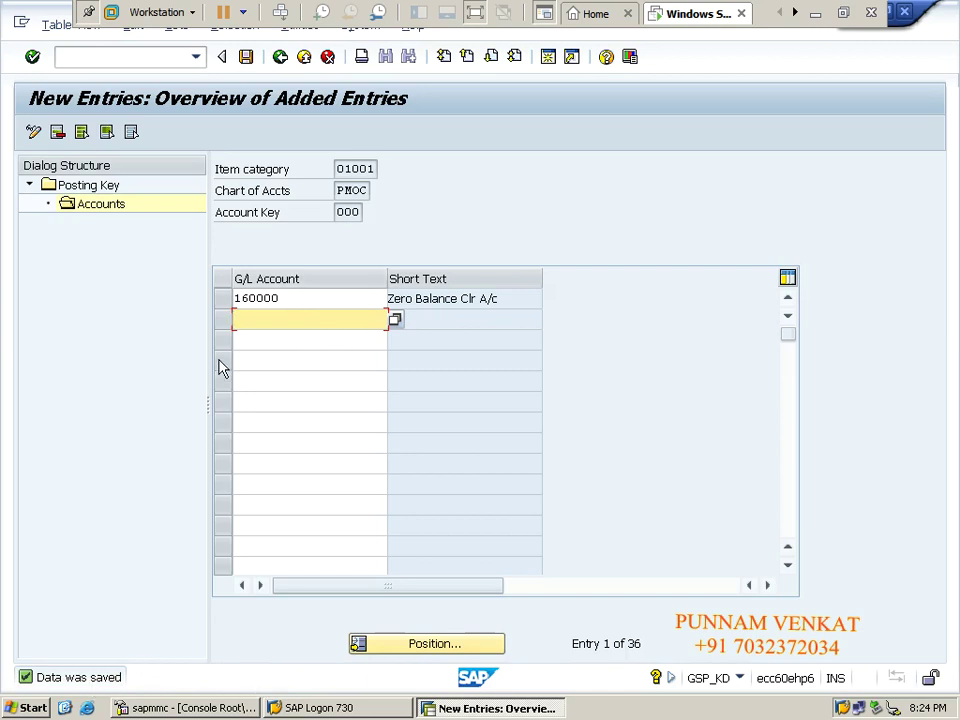
left_click(244, 60)
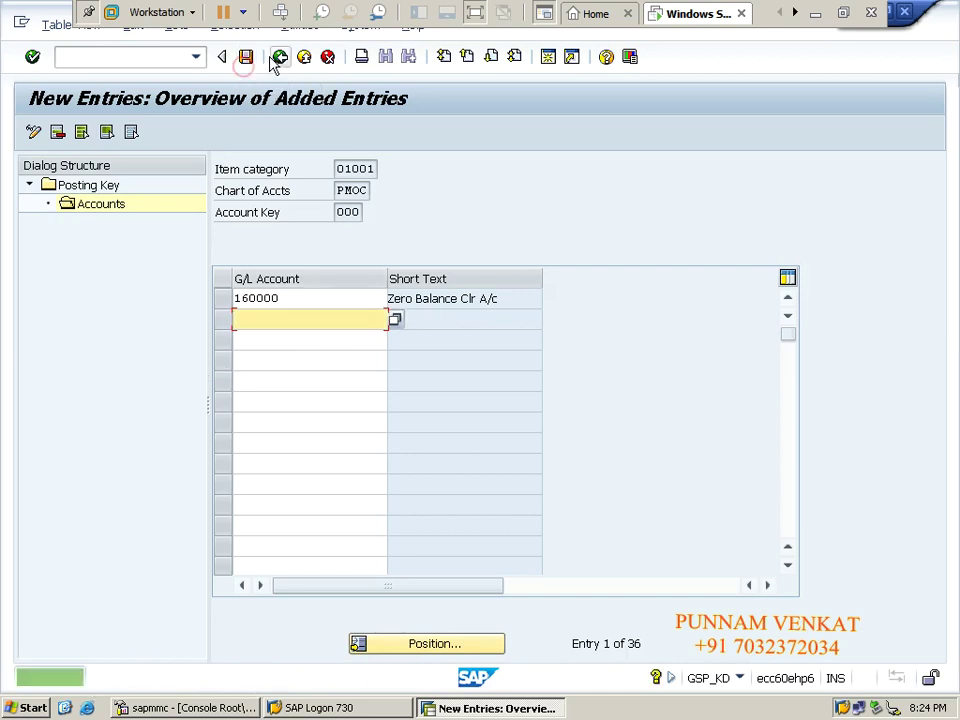
left_click(276, 58)
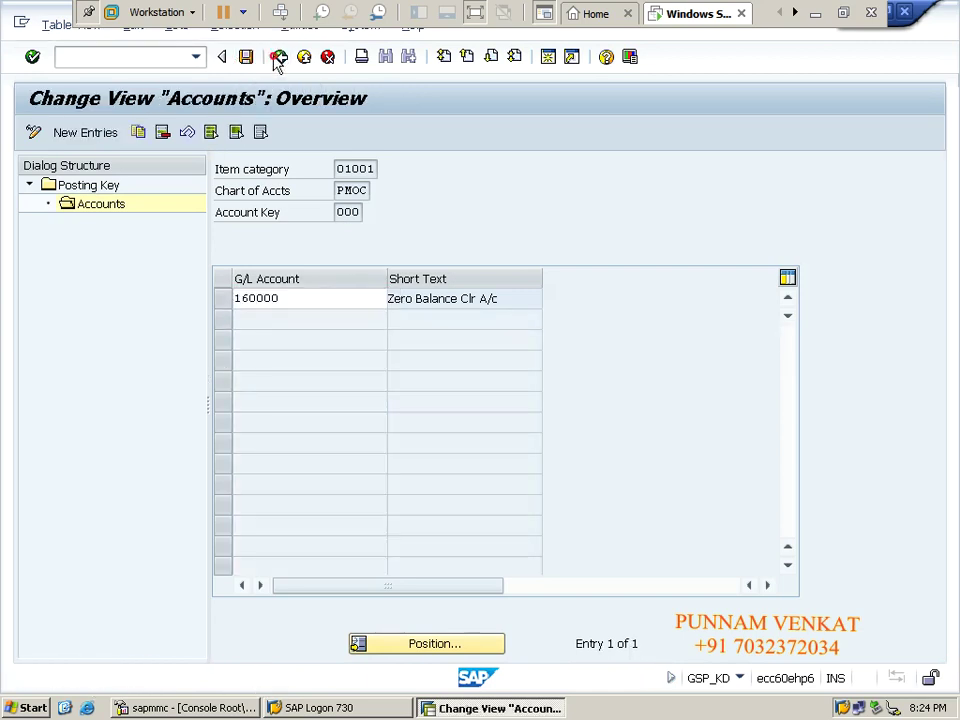
left_click(278, 58)
left_click(278, 58)
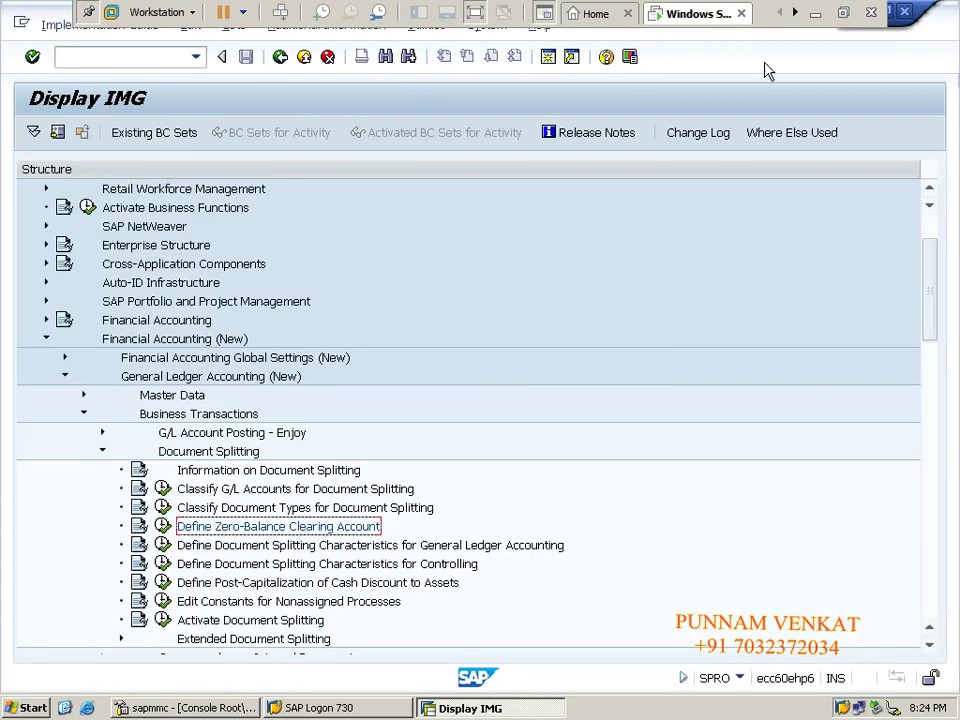
Switch to the SAP FI_New notes in Excel and select the step 5 heading in cell A17.
left_click(818, 13)
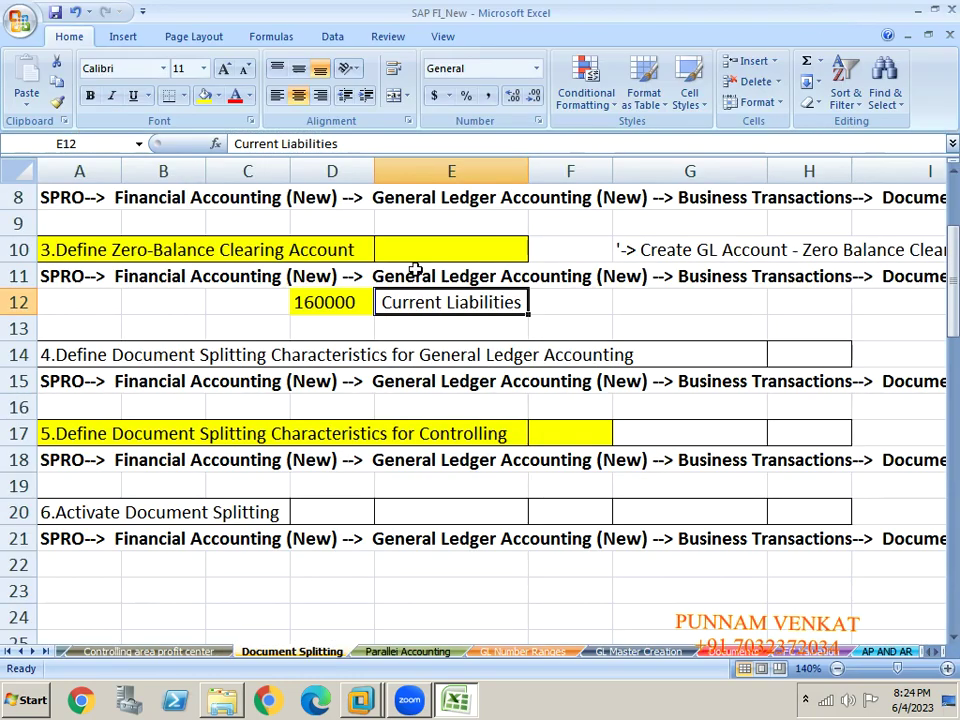
left_click(77, 424)
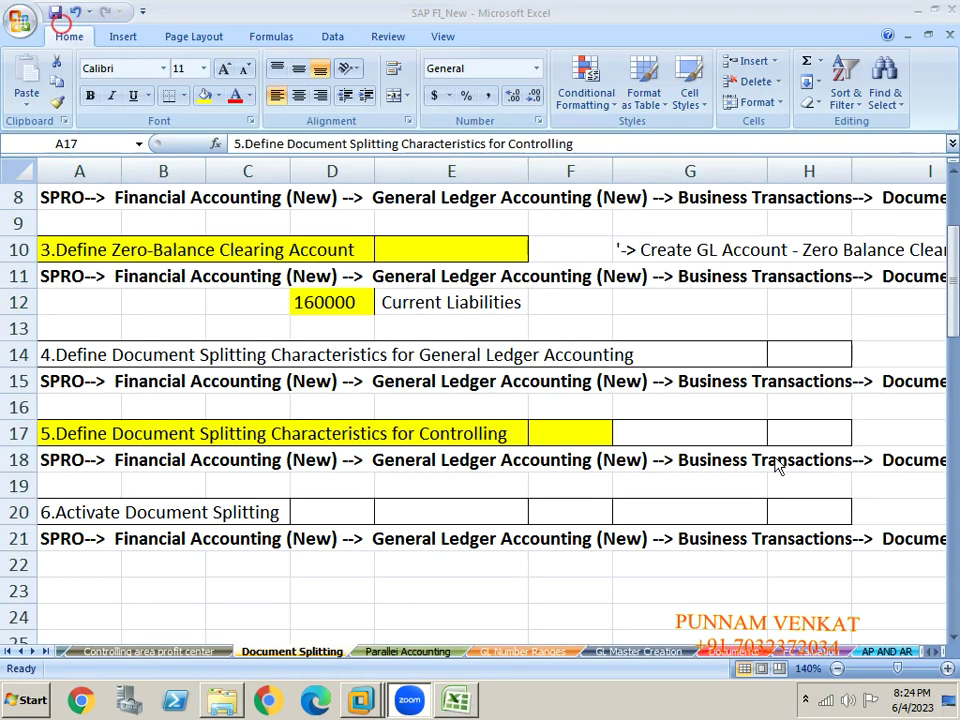
left_click(804, 703)
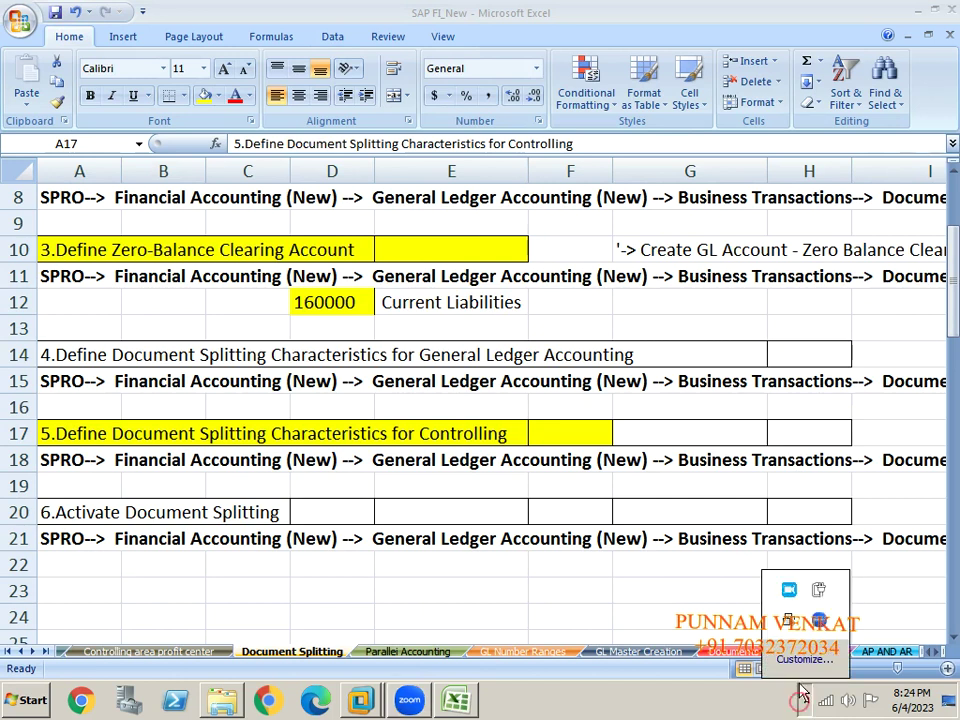
left_click(788, 595)
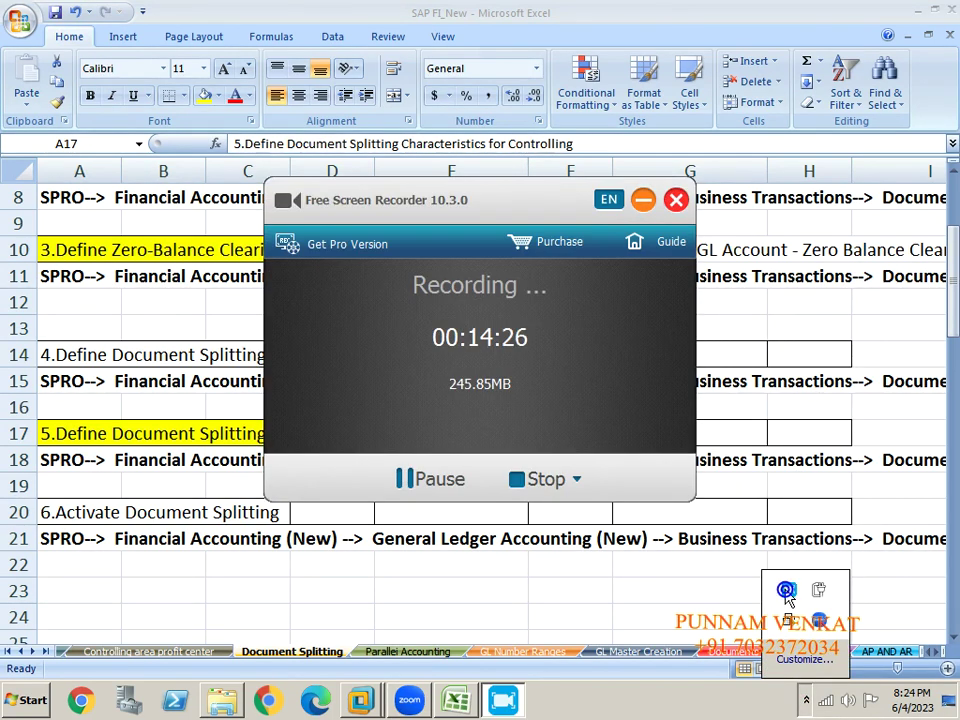
left_click(432, 480)
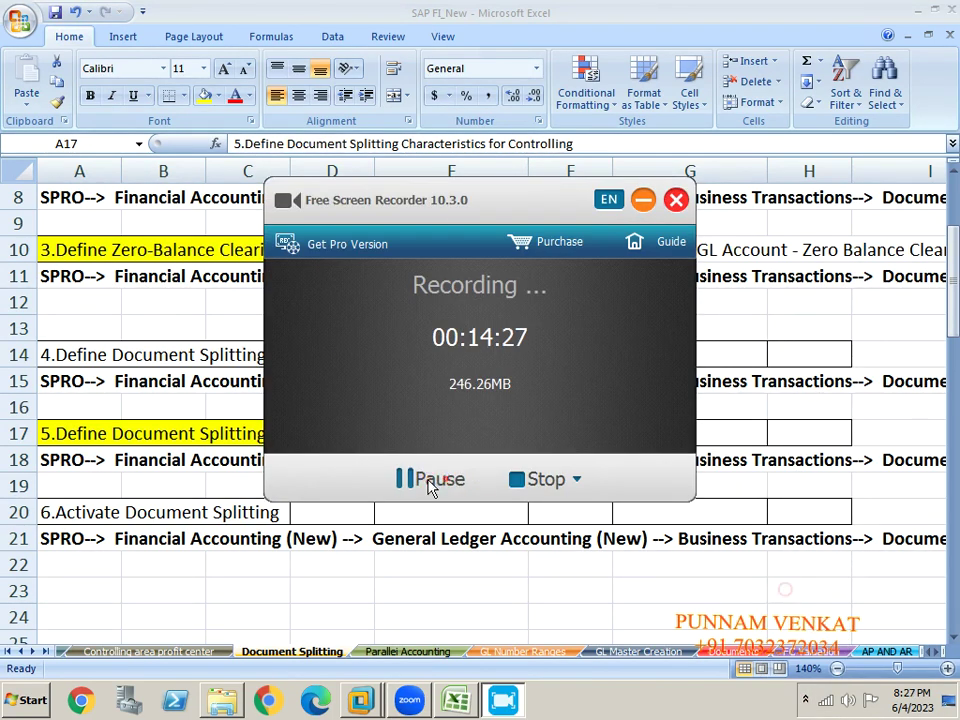
left_click(654, 205)
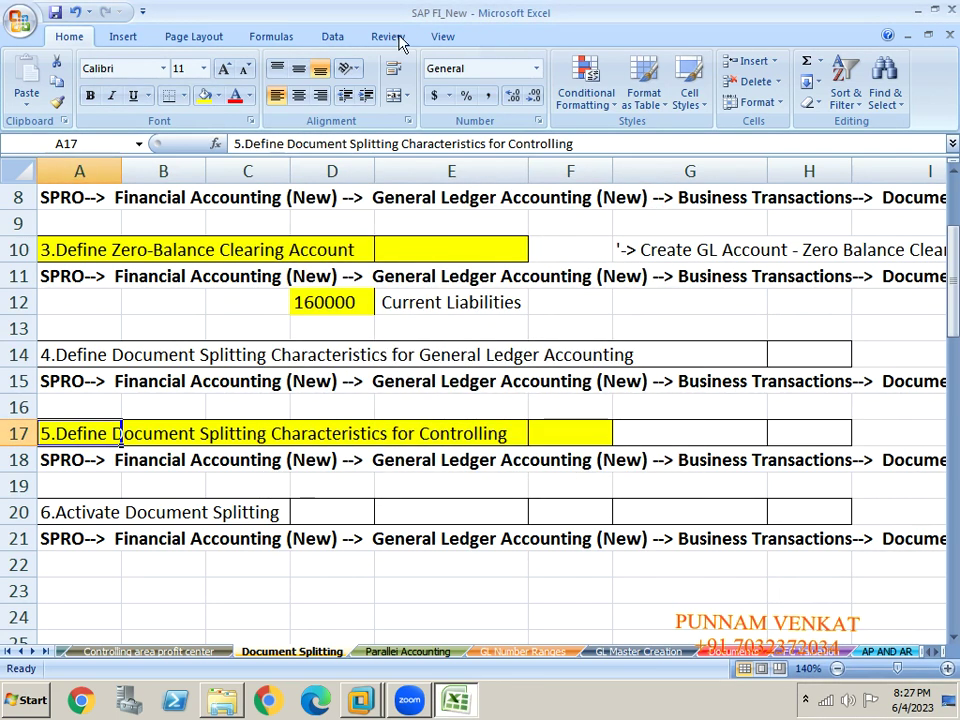
Save the SAP FI_New workbook and select cell D15 in the path below the step 4 heading.
left_click(55, 12)
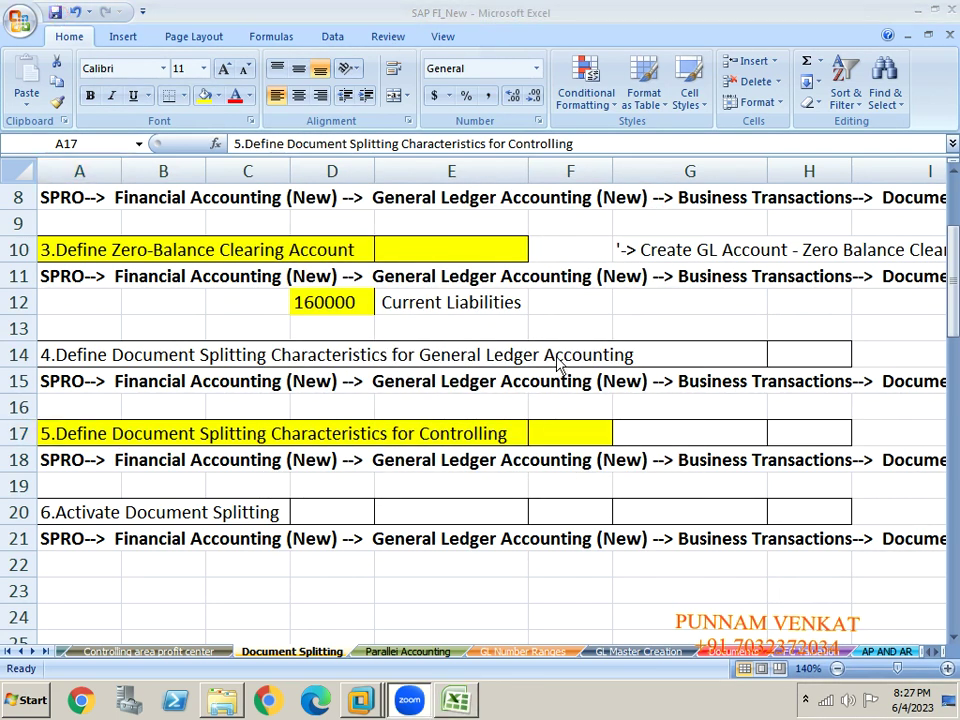
left_click(806, 699)
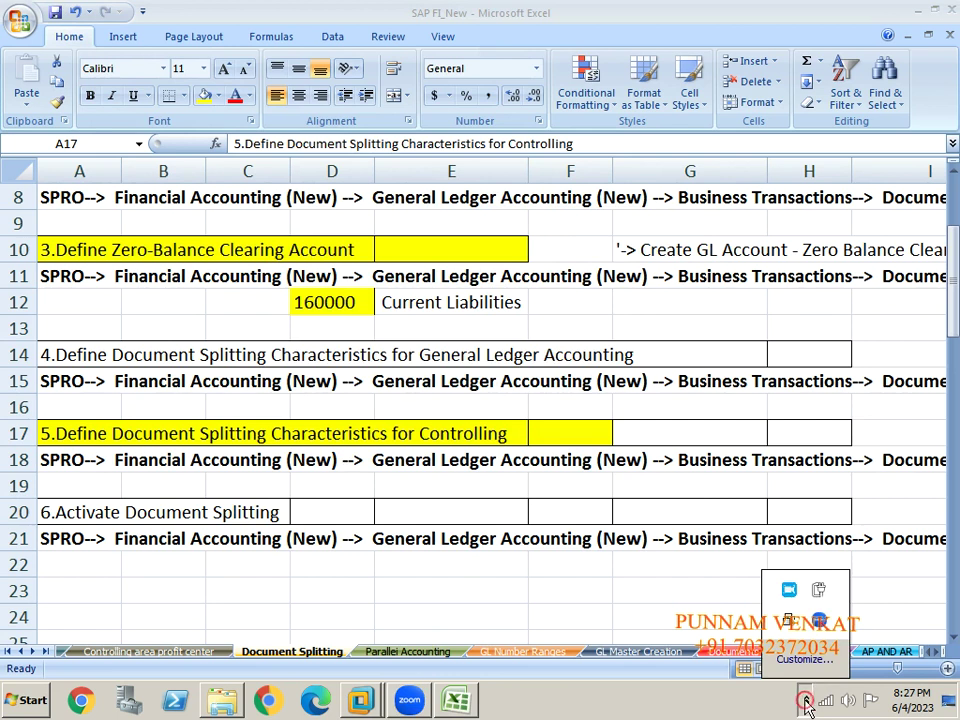
left_click(418, 414)
left_click(317, 369)
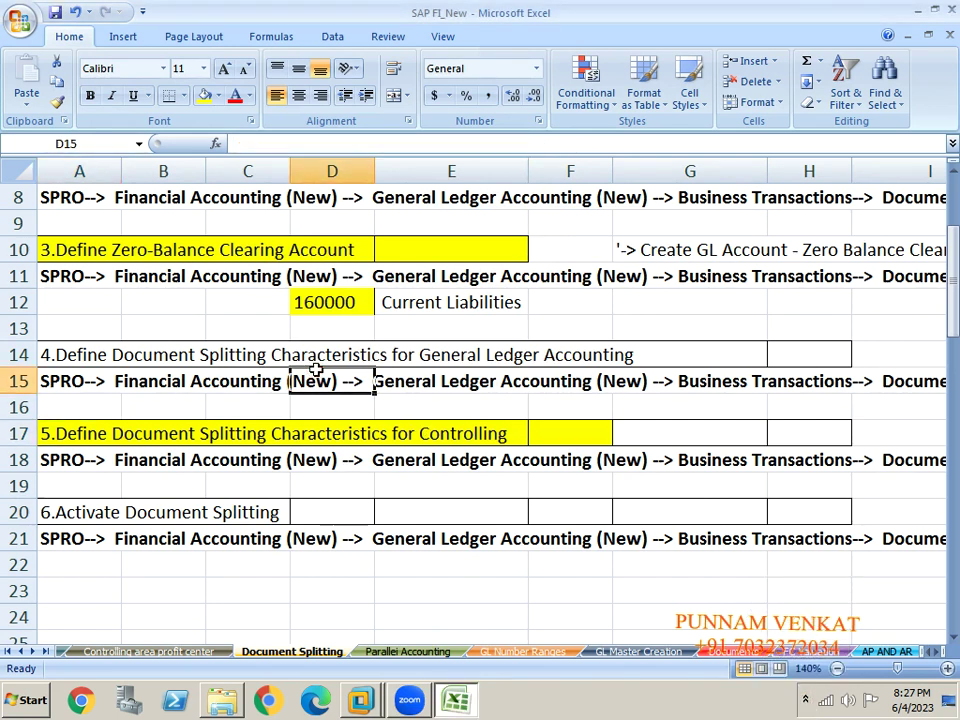
Review the zero-balance account 160000 entry and the paths listed for steps 4 to 6 in the notes.
left_click(320, 18)
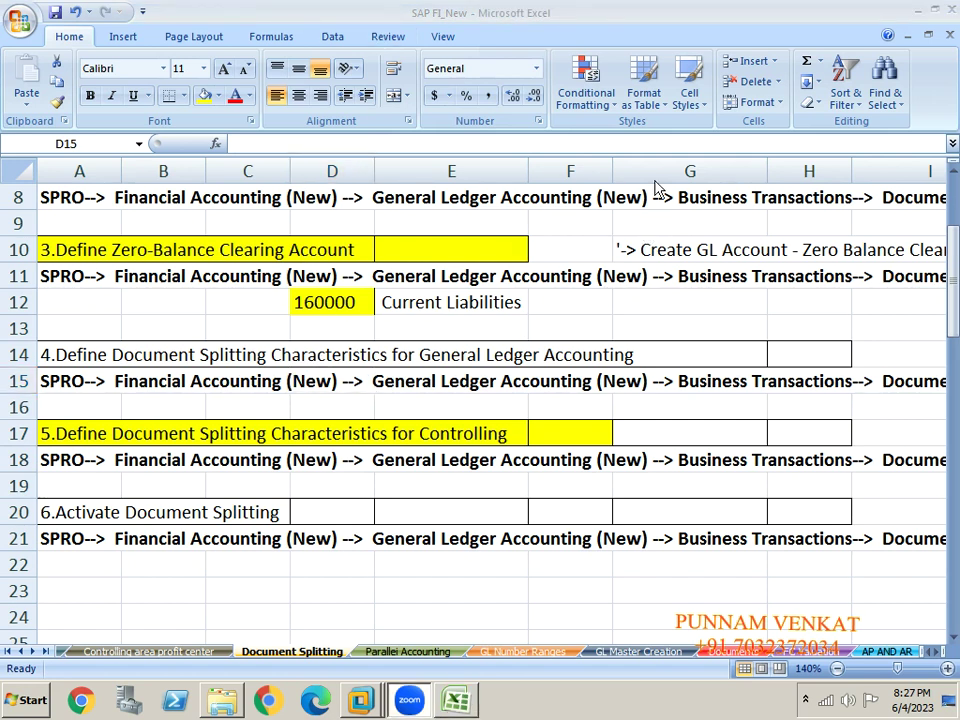
left_click(323, 300)
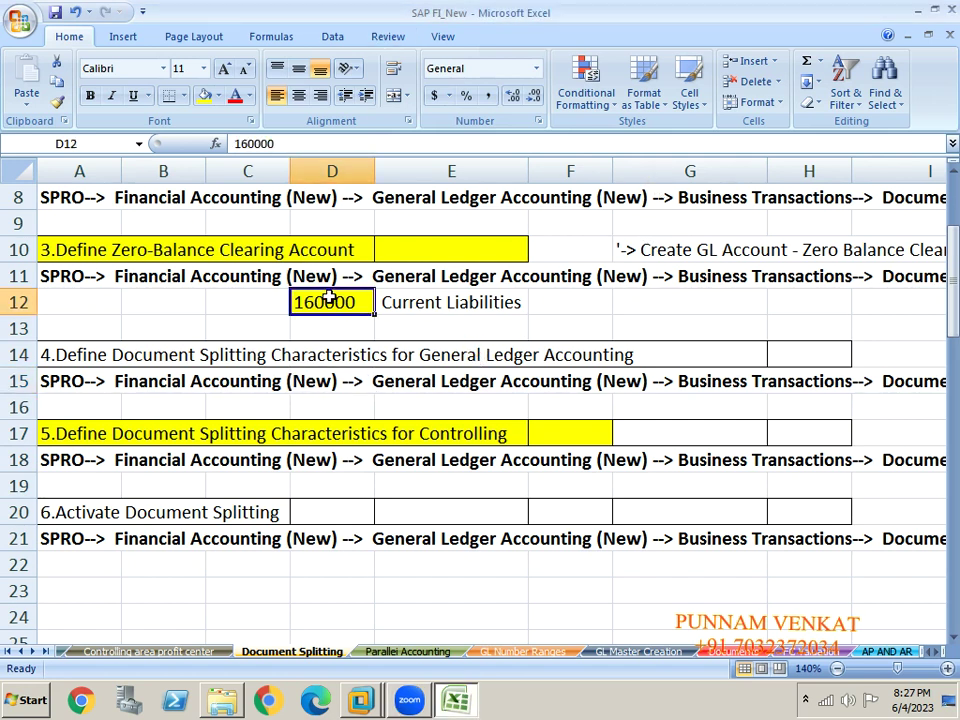
key("Down")
key("Down")
key("Down")
key("Down")
key("Down")
key("Down")
key("Down")
key("Down")
key("Down")
key("Down")
key("Down")
key("Down")
key("Down")
key("Down")
key("Down")
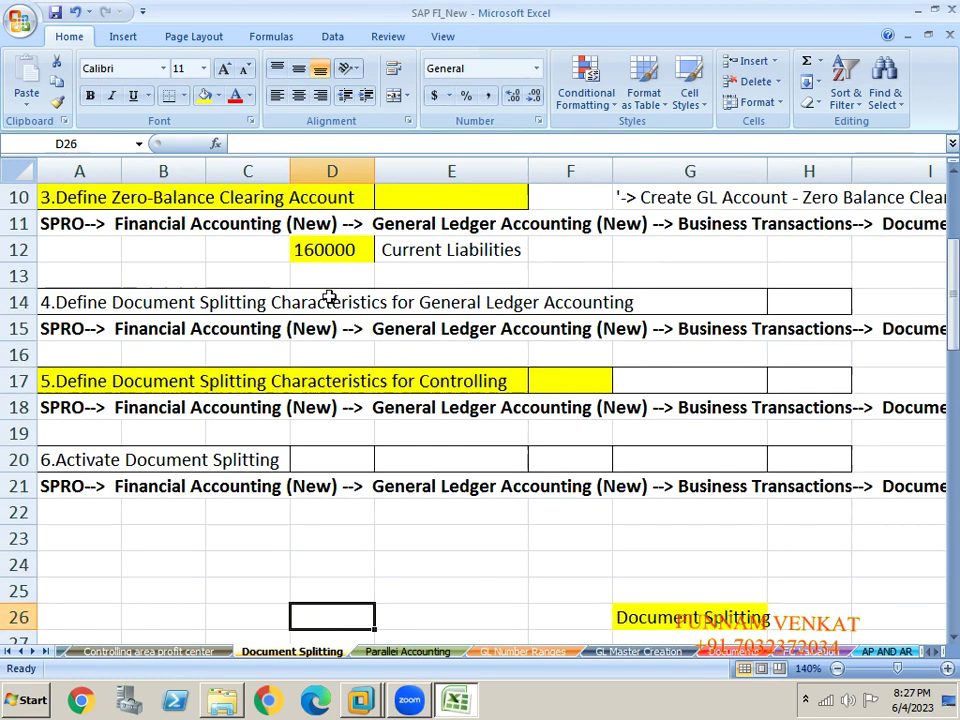
left_click(133, 282)
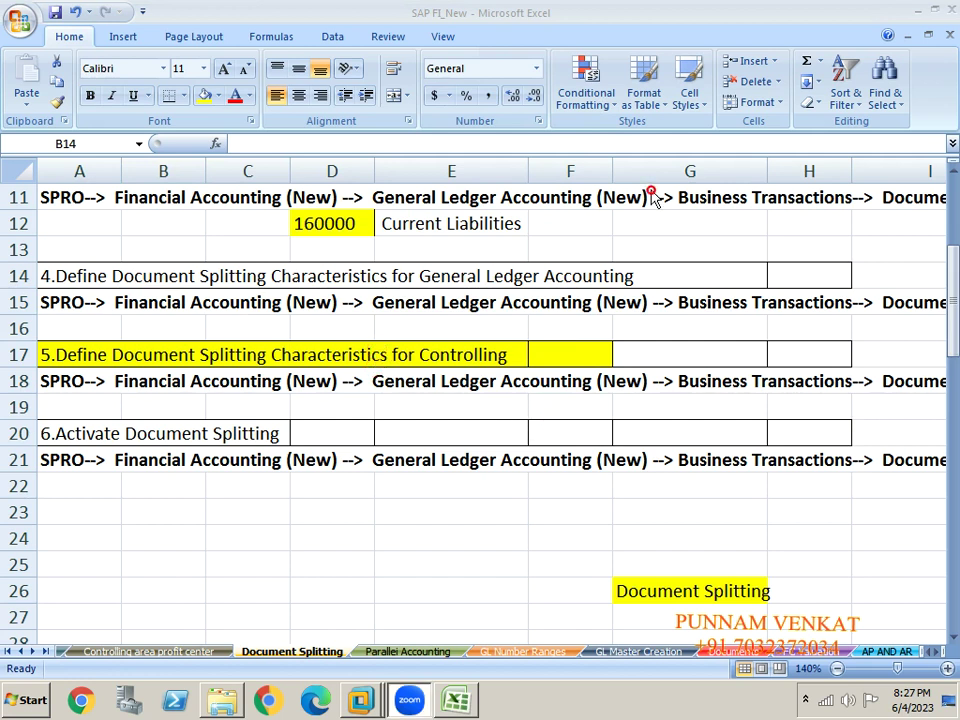
left_click(230, 300)
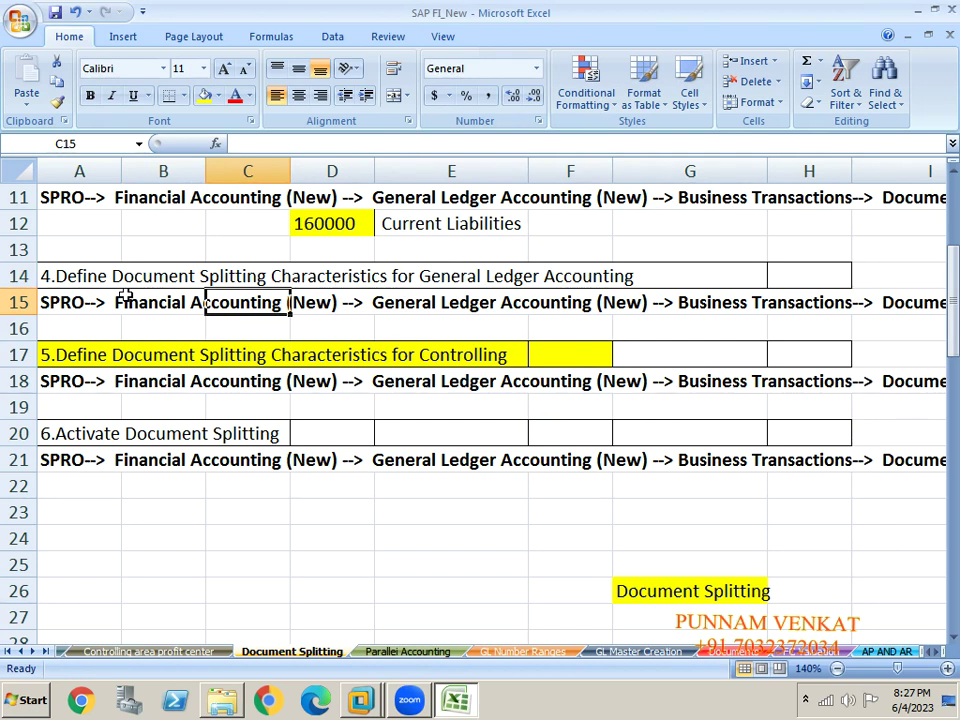
Examine the document splitting diagram from Document through Line item Data to the Class GL Document Posting example.
key("Down")
key("Down")
key("Down")
key("Down")
key("Down")
key("Down")
key("Down")
key("Down")
key("Down")
key("Down")
key("Down")
key("Down")
key("Down")
key("Down")
key("Down")
key("Down")
key("Down")
key("Down")
key("Down")
key("Down")
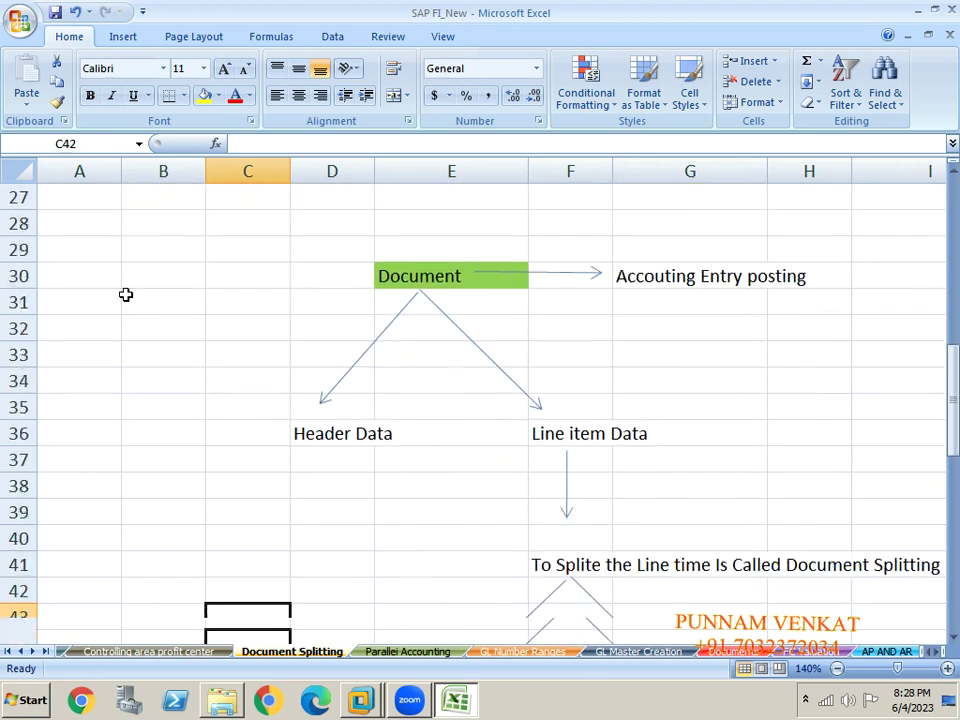
key("Down")
key("Down")
key("Down")
key("Down")
key("Down")
key("Down")
key("Down")
key("Down")
key("Down")
key("Down")
key("Down")
key("Down")
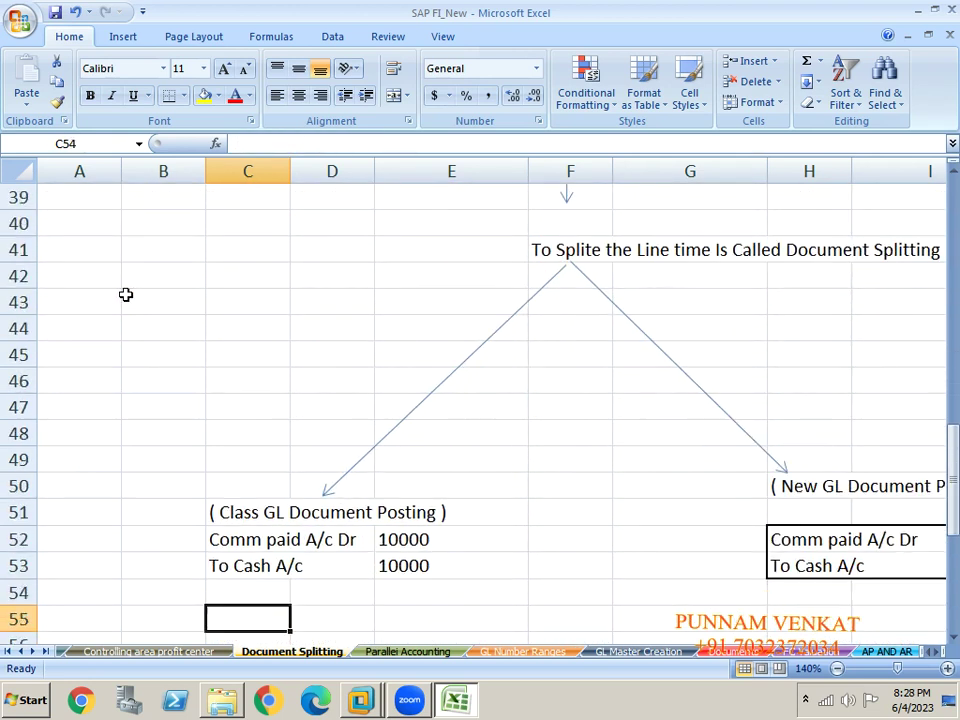
key("Down")
key("Down")
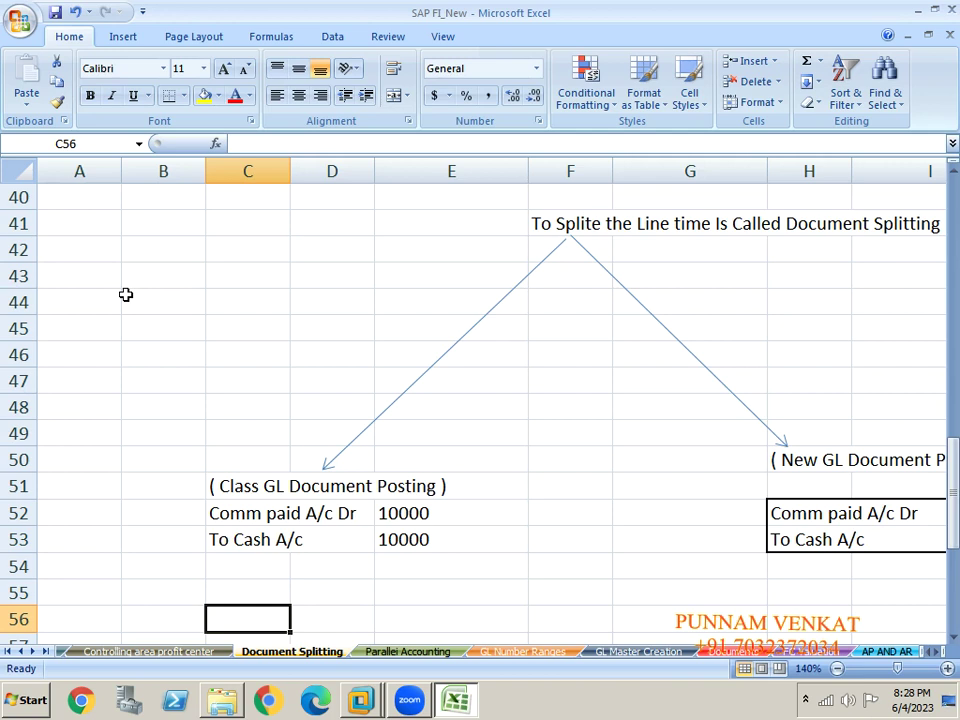
Examine the New GL Document Posting example and select its BA, PC and SMT values in K51:M53.
key("Right")
key("Right")
key("Right")
key("Right")
key("Right")
key("Right")
key("Right")
key("Right")
key("Right")
key("Right")
key("Right")
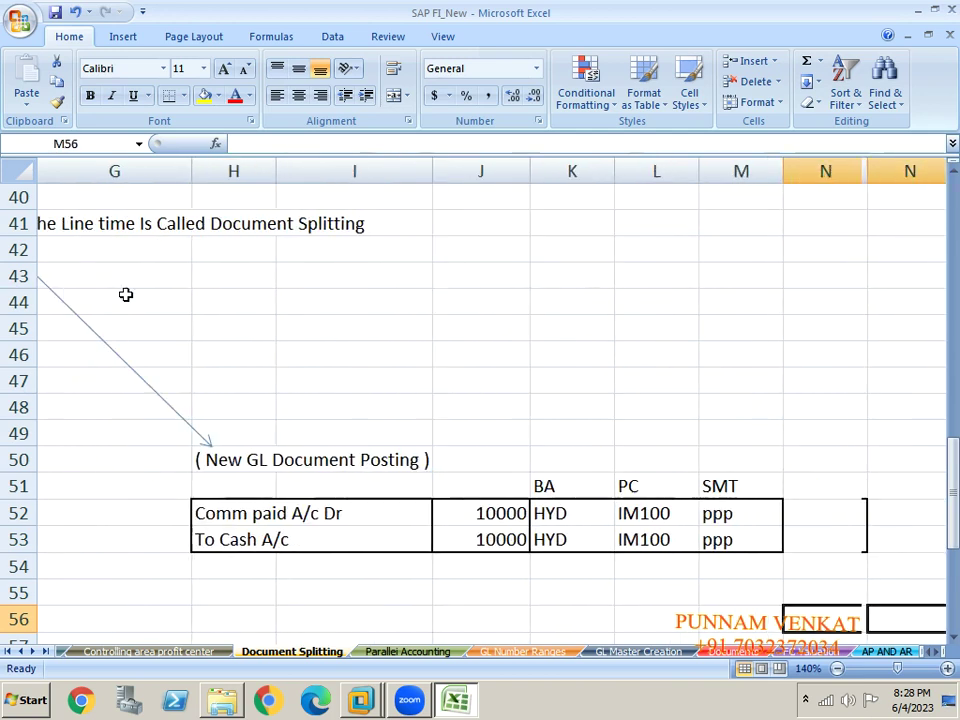
left_click(222, 534)
left_click(236, 516)
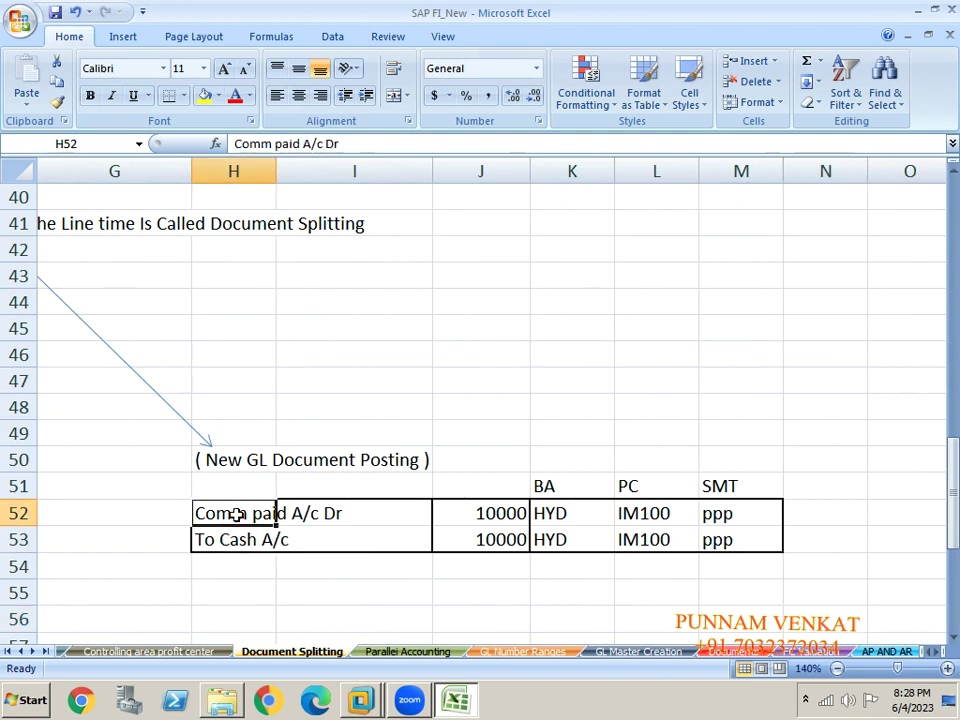
left_click_drag(570, 484, 568, 485)
key("shift+Down")
key("shift+Up")
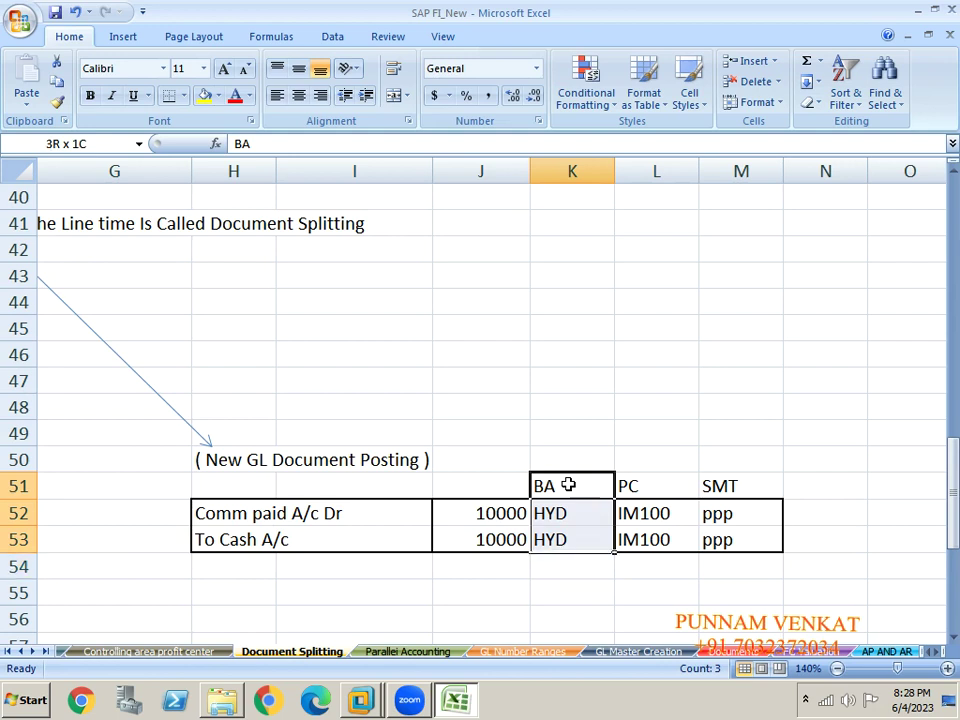
key("shift+Right")
key("shift+Right")
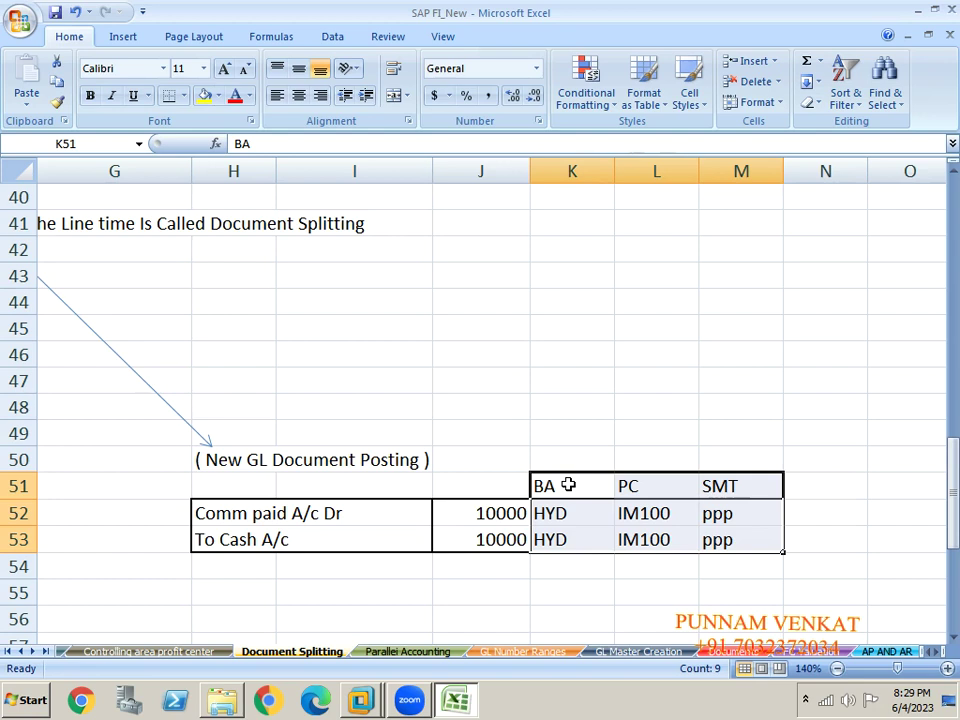
Return to the configuration steps in the notes and select the step 4 heading in cell A14.
key("Left")
key("Left")
key("Left")
key("Left")
key("Left")
key("Left")
key("Left")
key("Left")
key("Left")
key("Left")
key("Up")
key("Up")
key("Up")
key("Up")
key("Up")
key("Up")
key("Up")
key("Up")
key("Up")
key("Up")
key("Up")
key("Up")
key("Up")
key("Up")
key("Up")
key("Up")
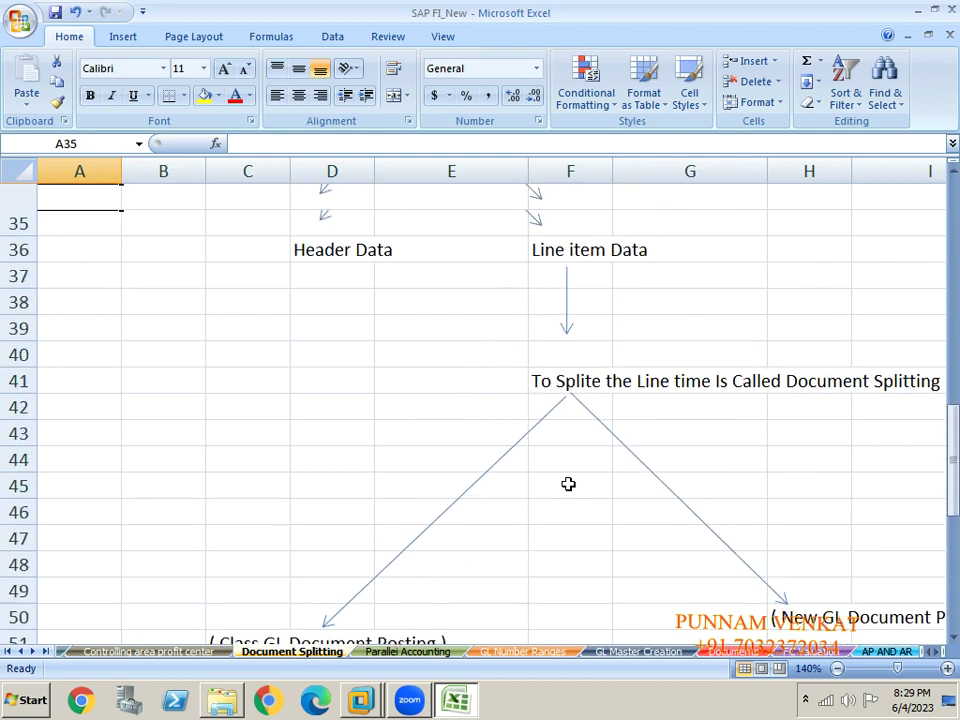
key("Up")
key("Up")
key("Up")
key("Up")
key("Up")
key("Up")
key("Up")
key("Up")
key("Up")
key("Up")
key("Up")
key("Up")
key("Up")
key("Up")
key("Up")
key("Up")
key("Up")
key("Up")
key("Up")
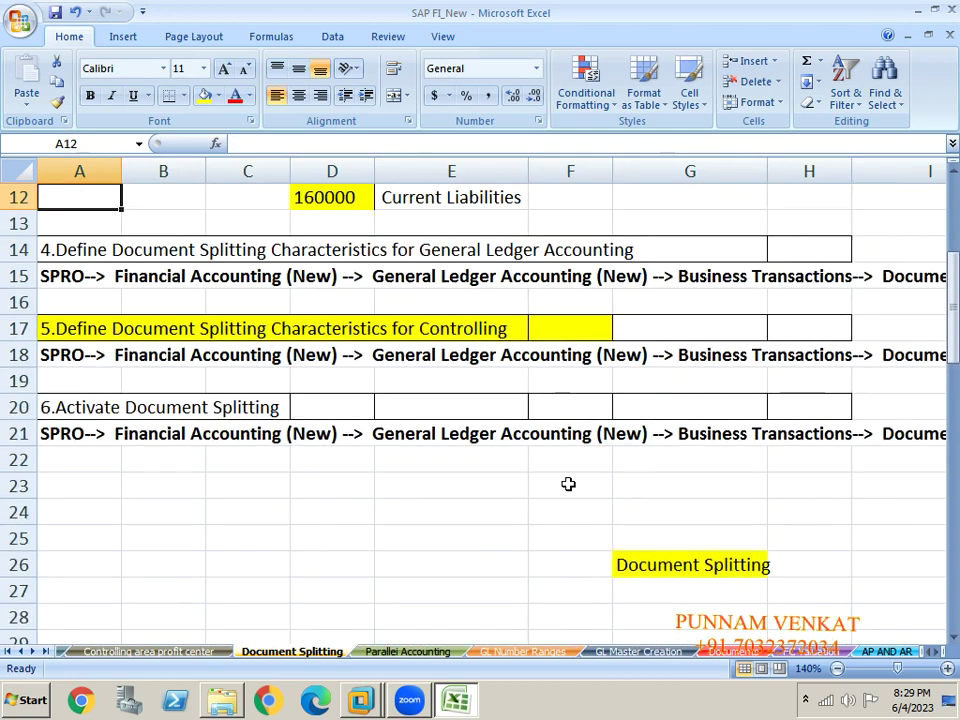
left_click(62, 300)
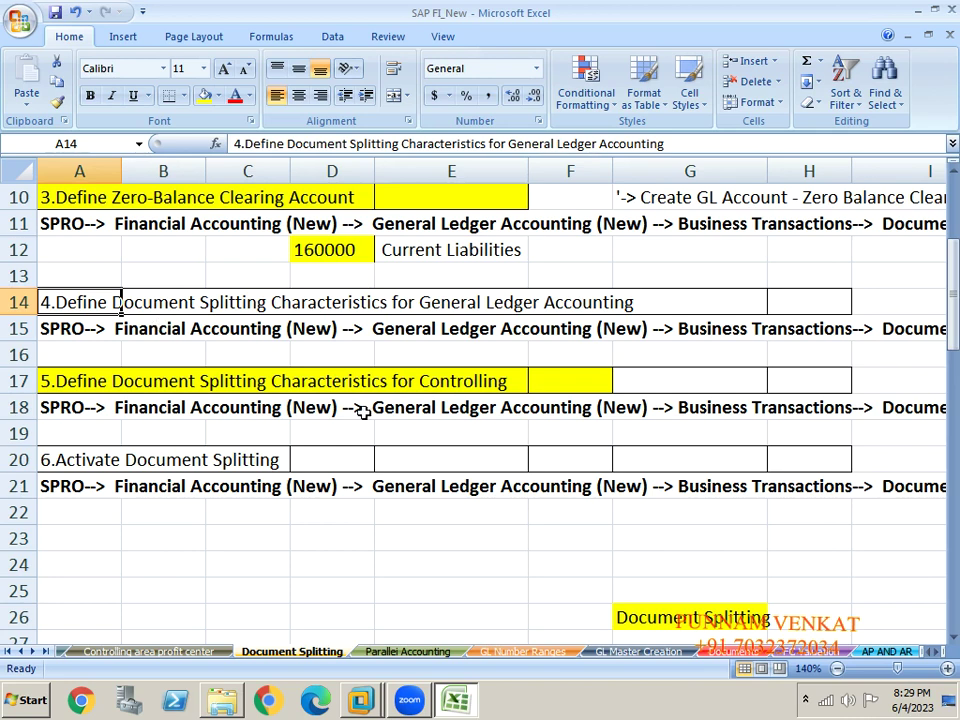
Switch to SAP and open Define Document Splitting Characteristics for General Ledger Accounting under Business Transactions, Document Splitting.
key("alt+Tab")
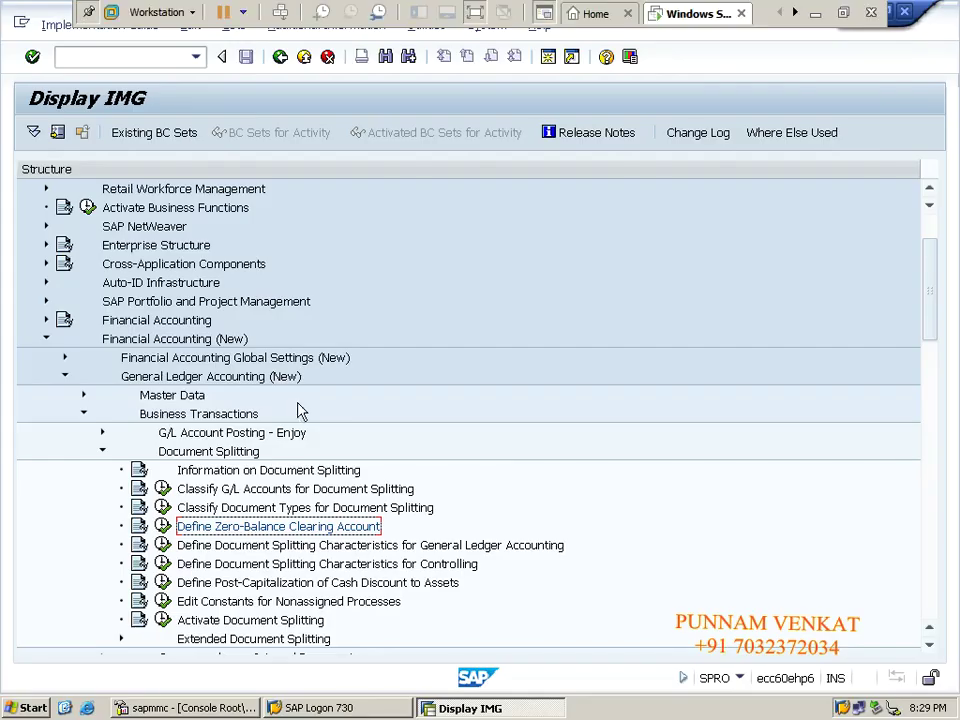
left_click(208, 341)
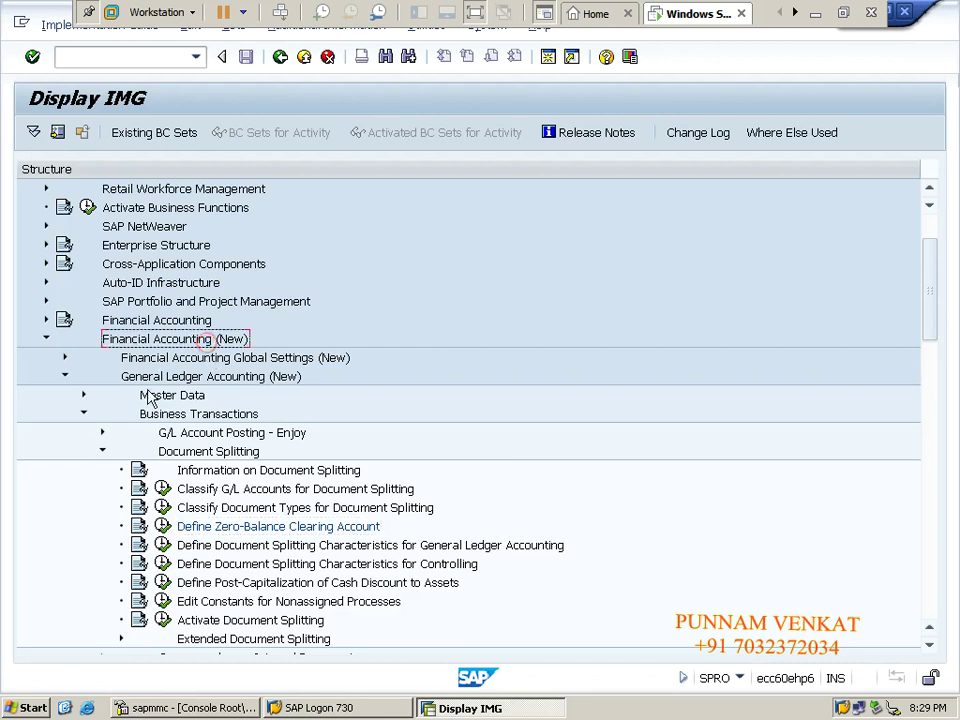
left_click(196, 377)
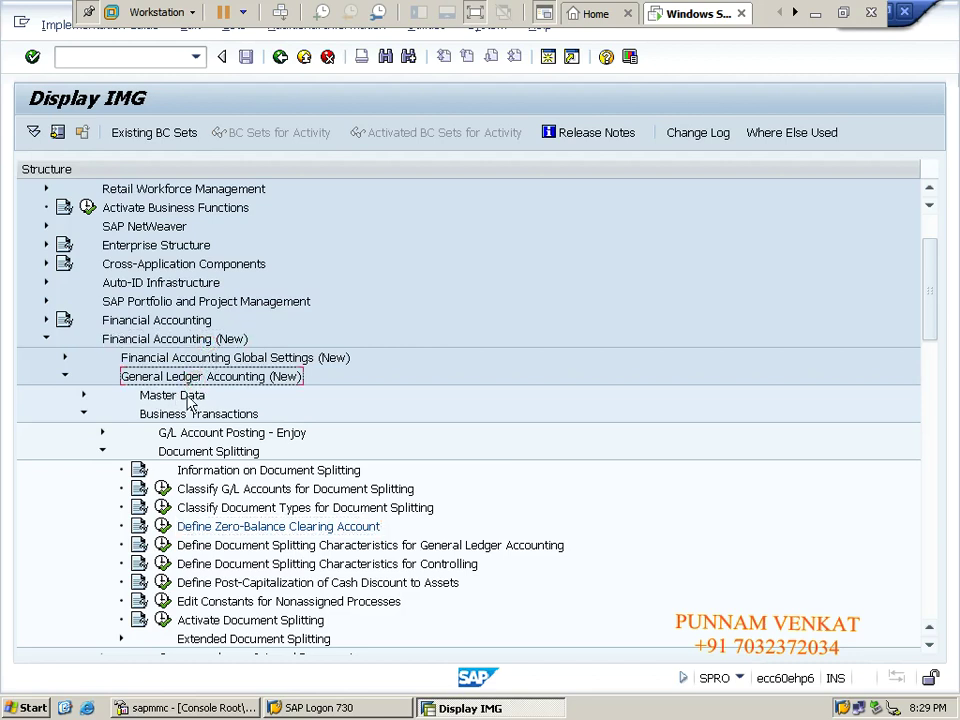
left_click(204, 414)
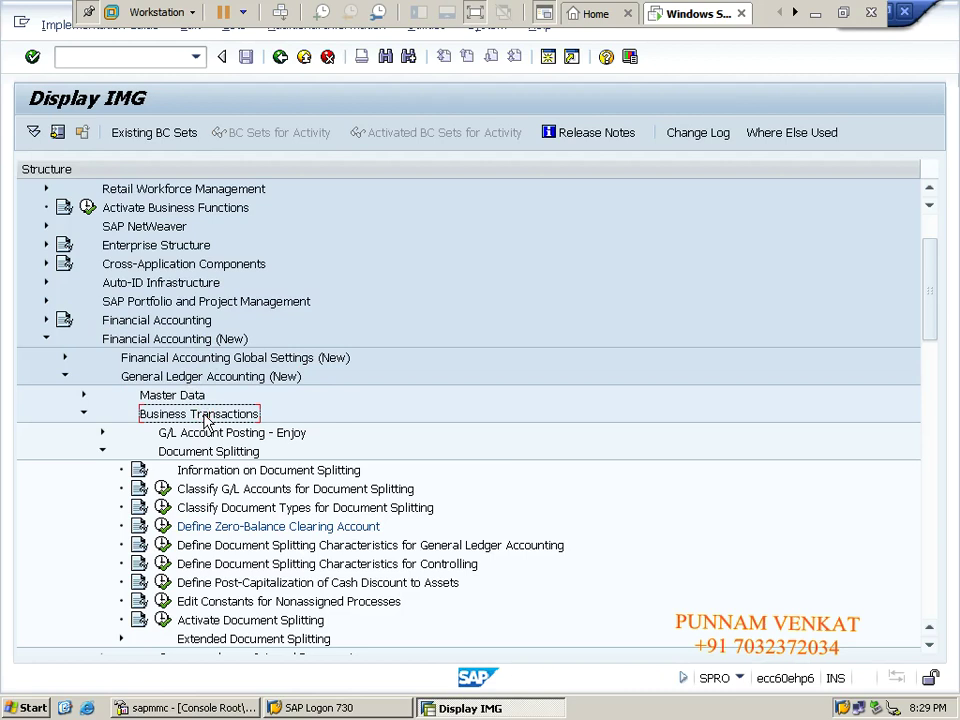
left_click(233, 456)
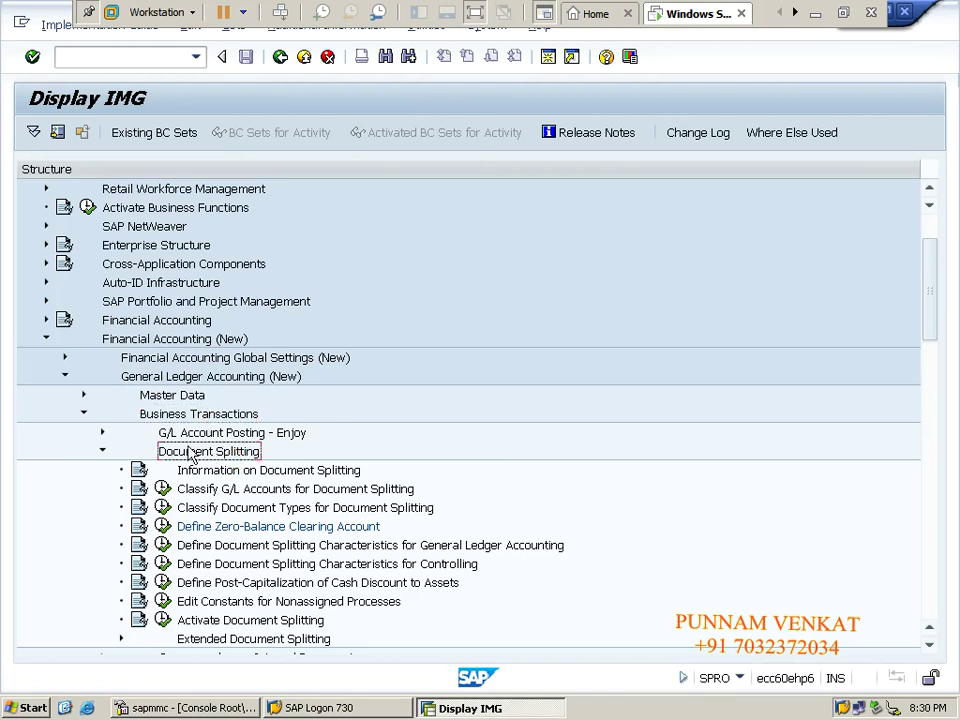
left_click(237, 546)
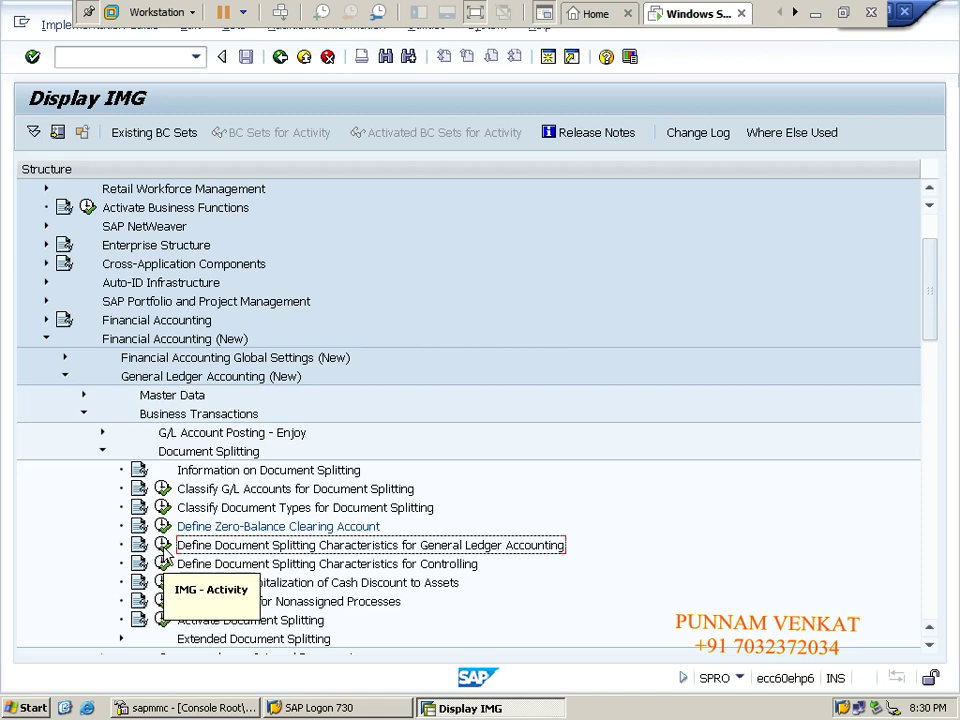
left_click(163, 545)
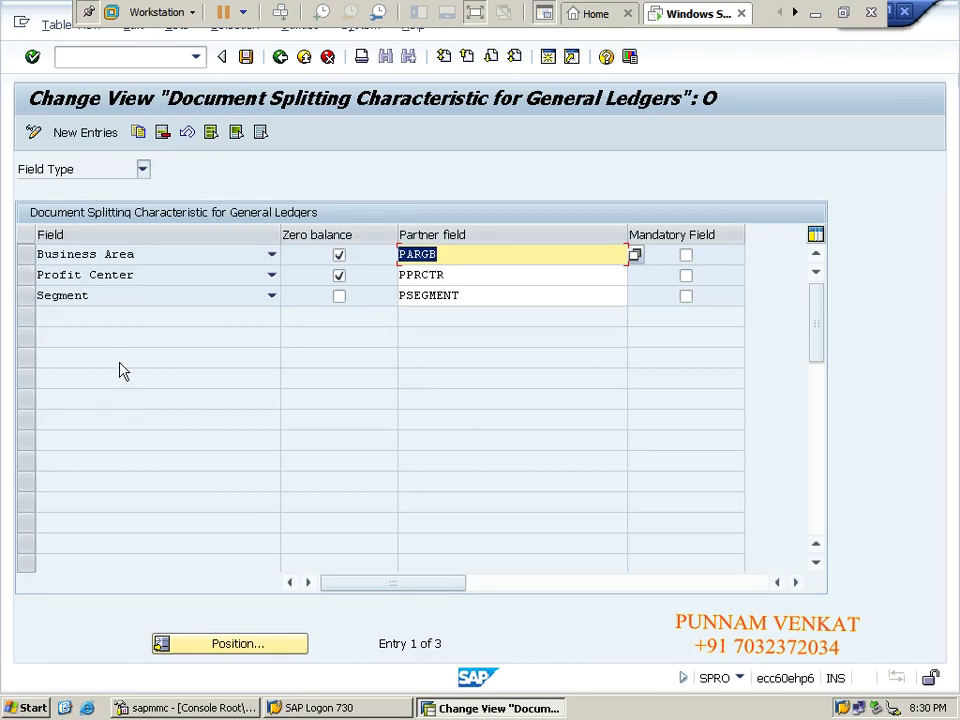
Examine the existing Business Area, Profit Center and Segment characteristics by selecting and deselecting their rows.
left_click(22, 257)
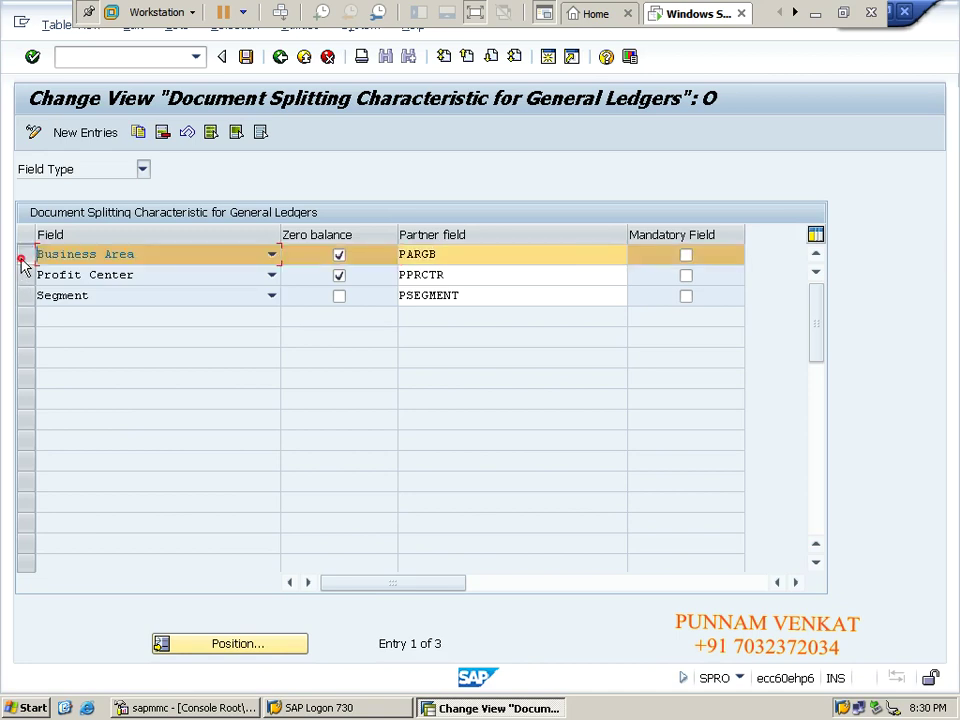
left_click(24, 276)
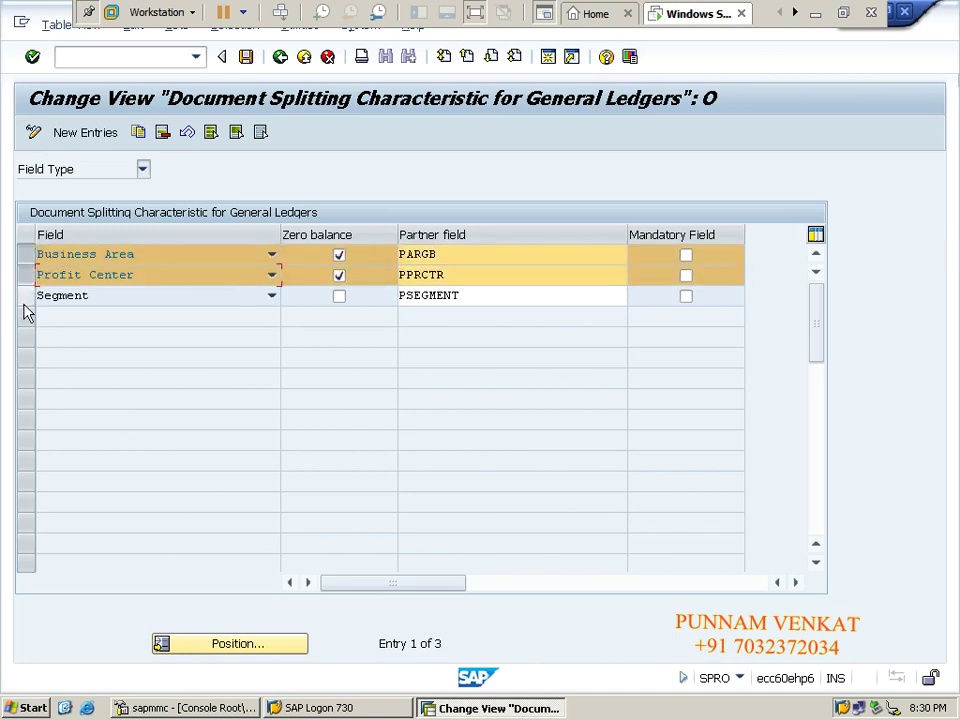
left_click(24, 298)
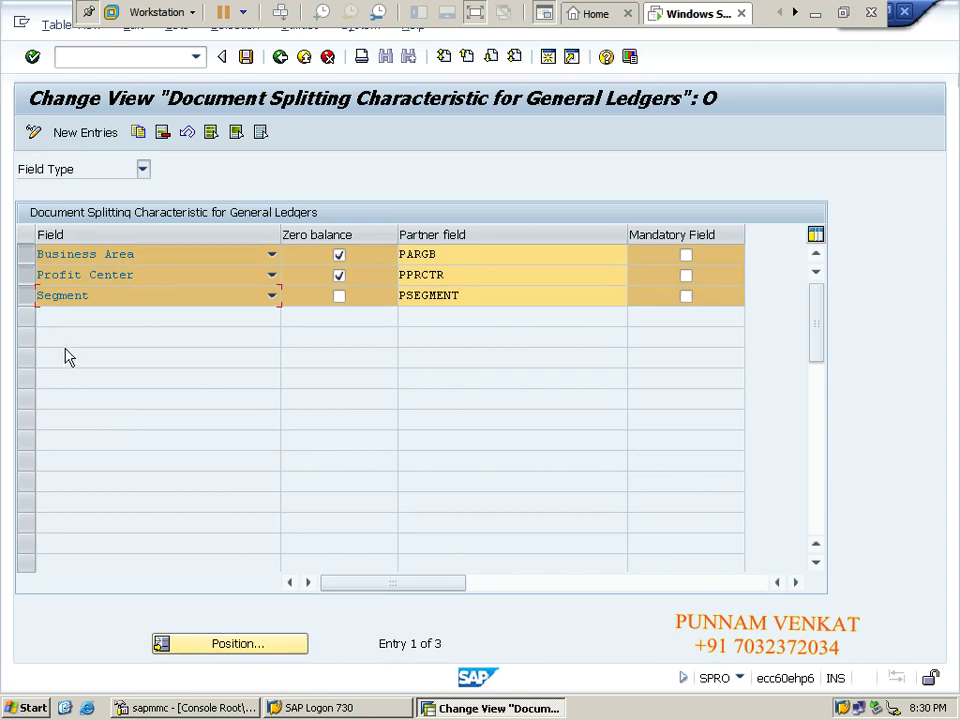
left_click(25, 255)
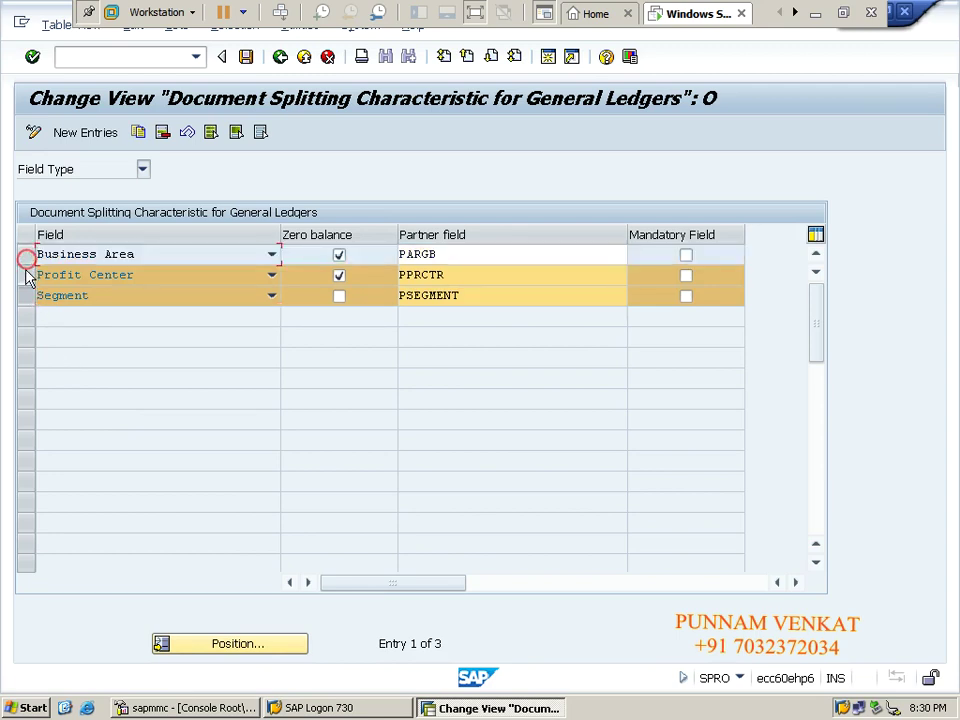
left_click(26, 273)
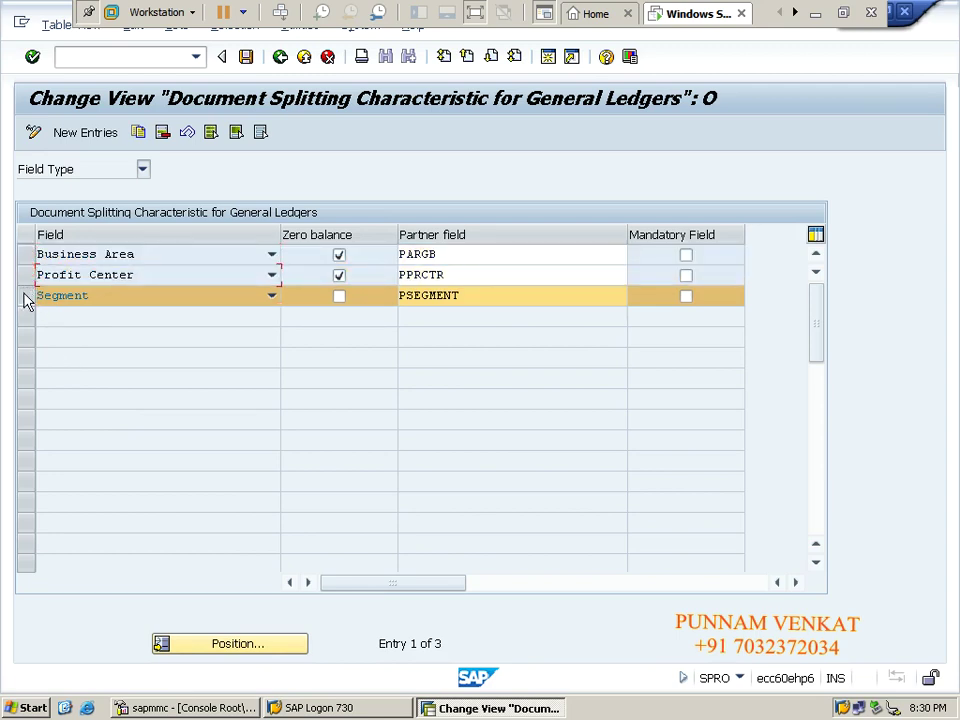
left_click(26, 296)
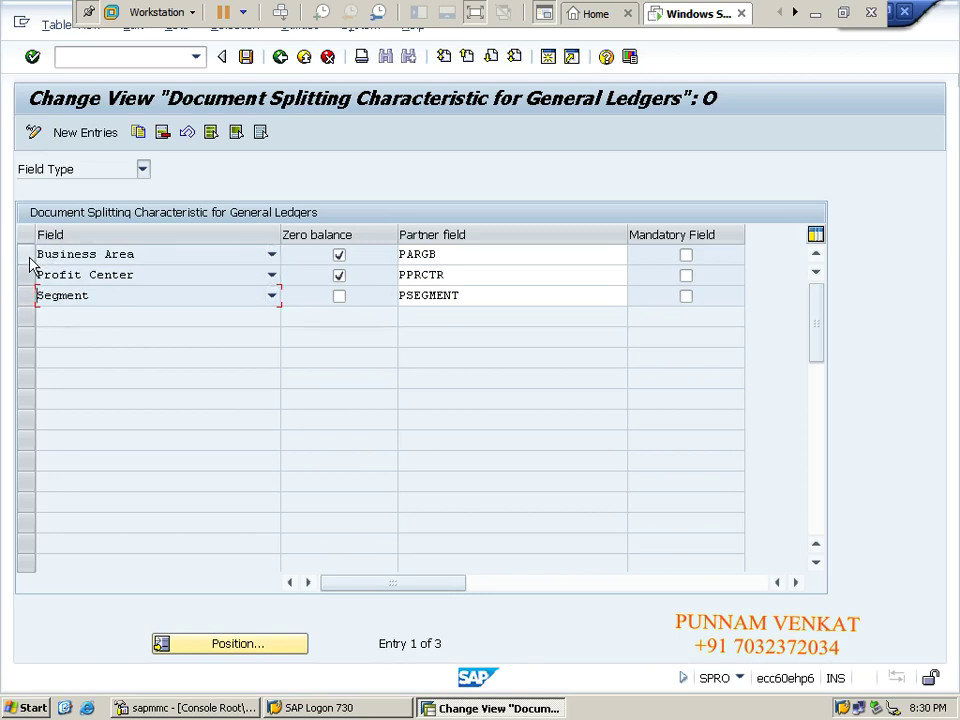
left_click(26, 255)
left_click(26, 275)
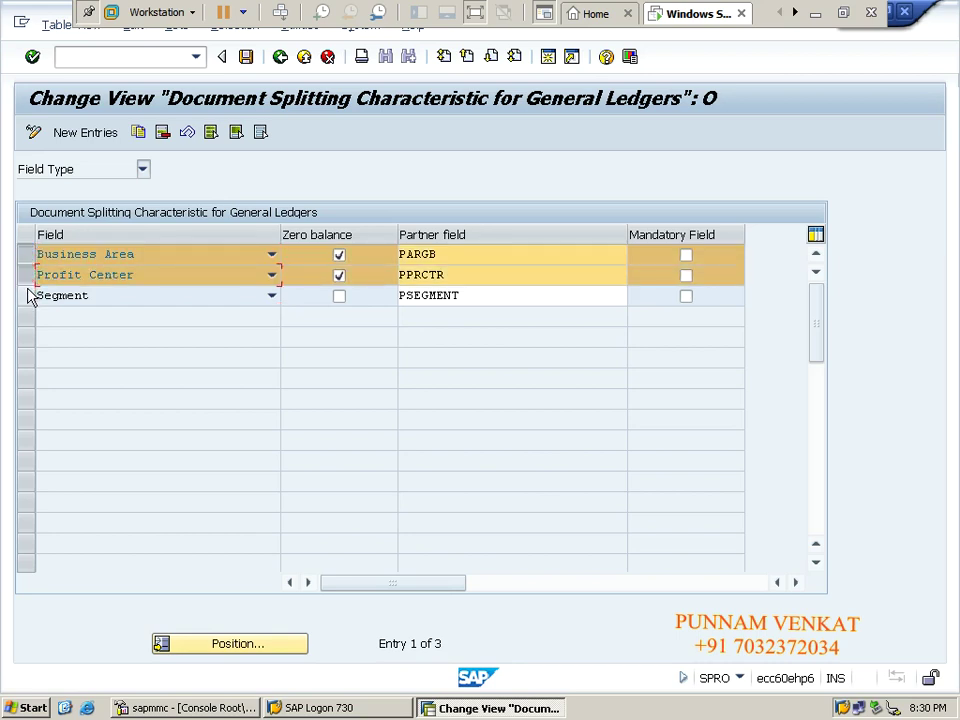
left_click(26, 296)
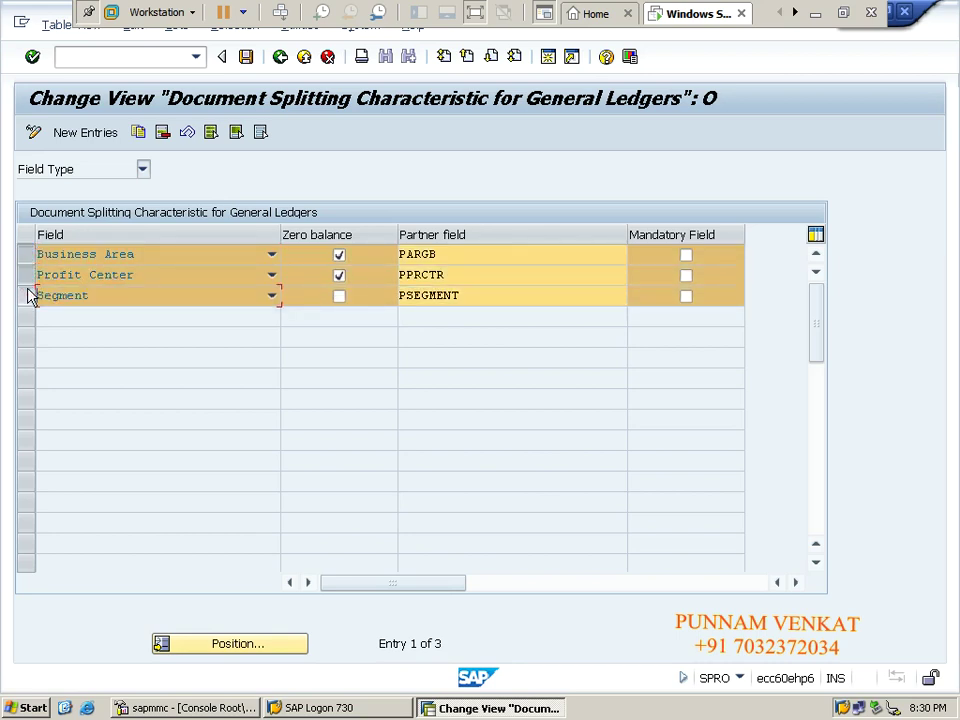
left_click(26, 296)
left_click(26, 276)
left_click(24, 257)
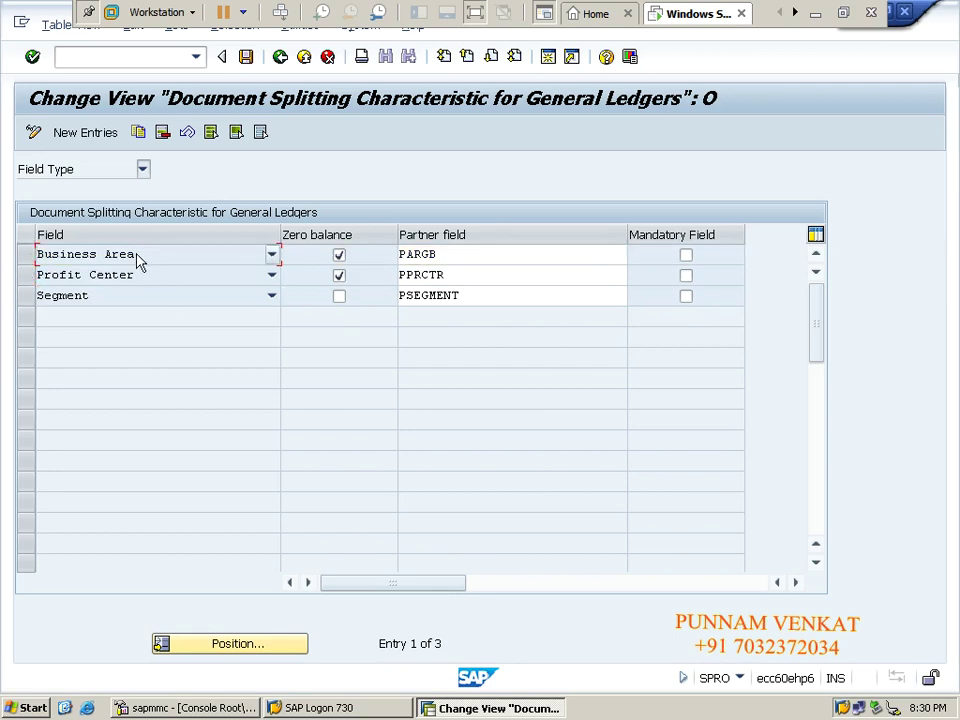
Try adding Business Area, Profit Center and Segment as new document splitting characteristics for general ledgers.
left_click(92, 143)
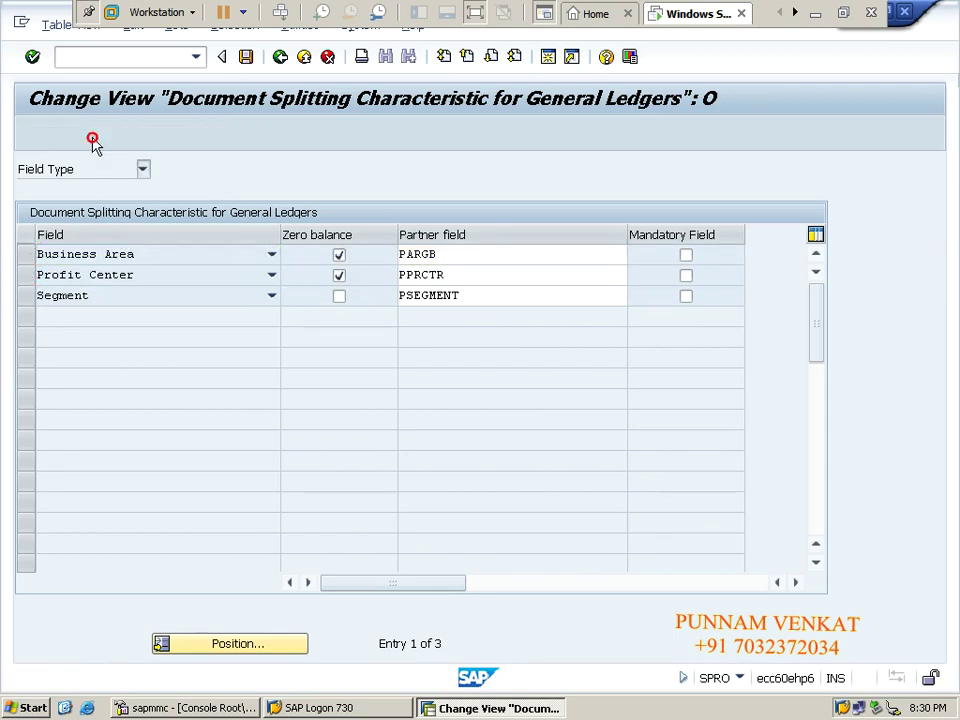
left_click(272, 255)
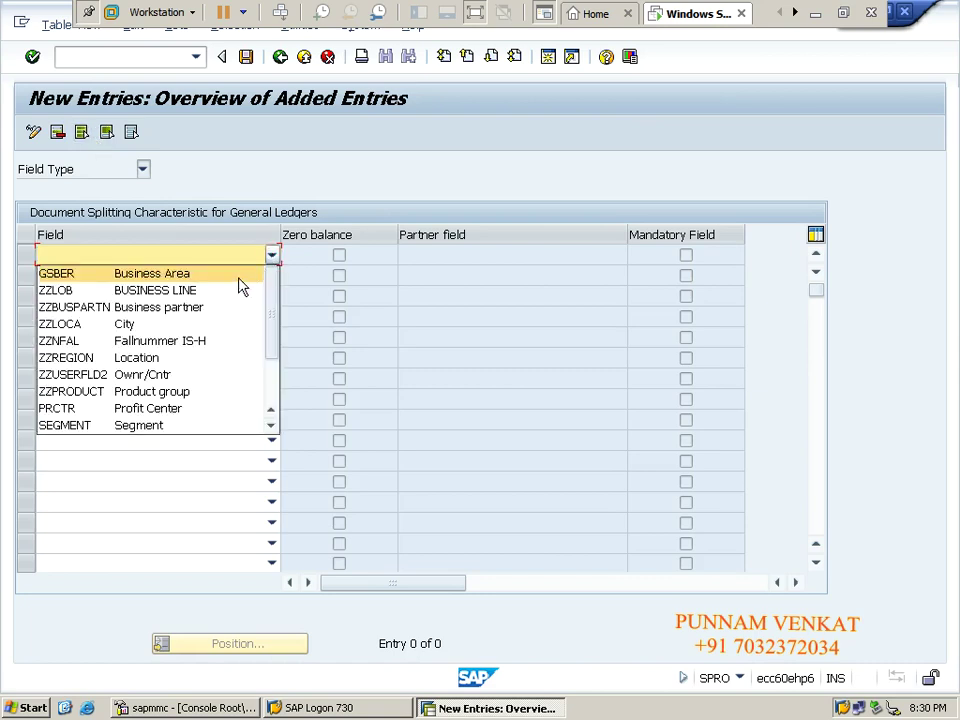
left_click(232, 273)
left_click(272, 276)
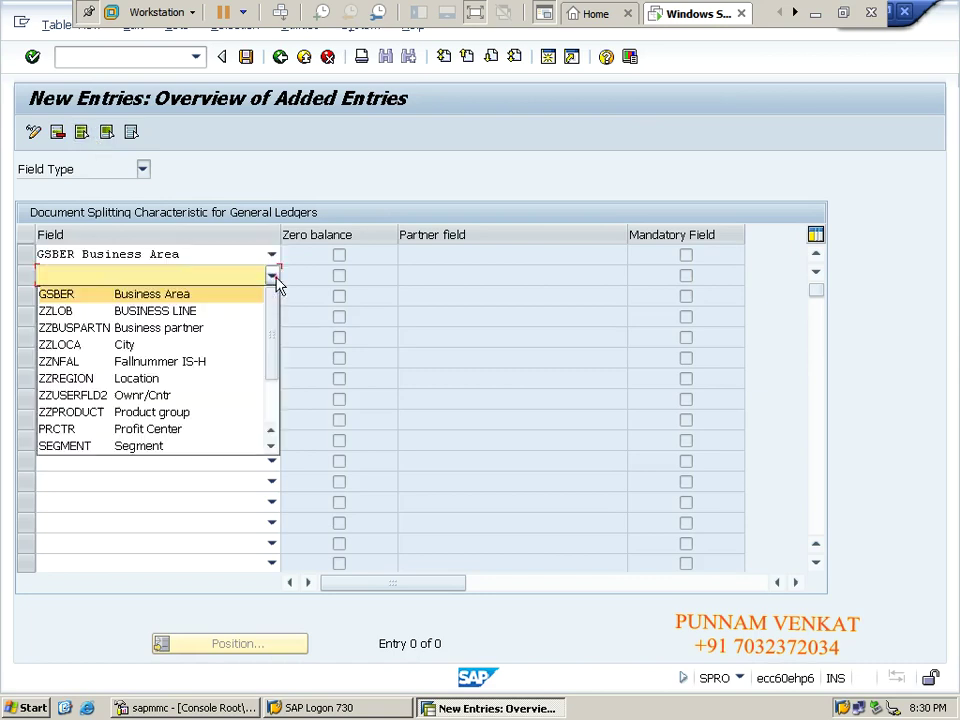
key("p")
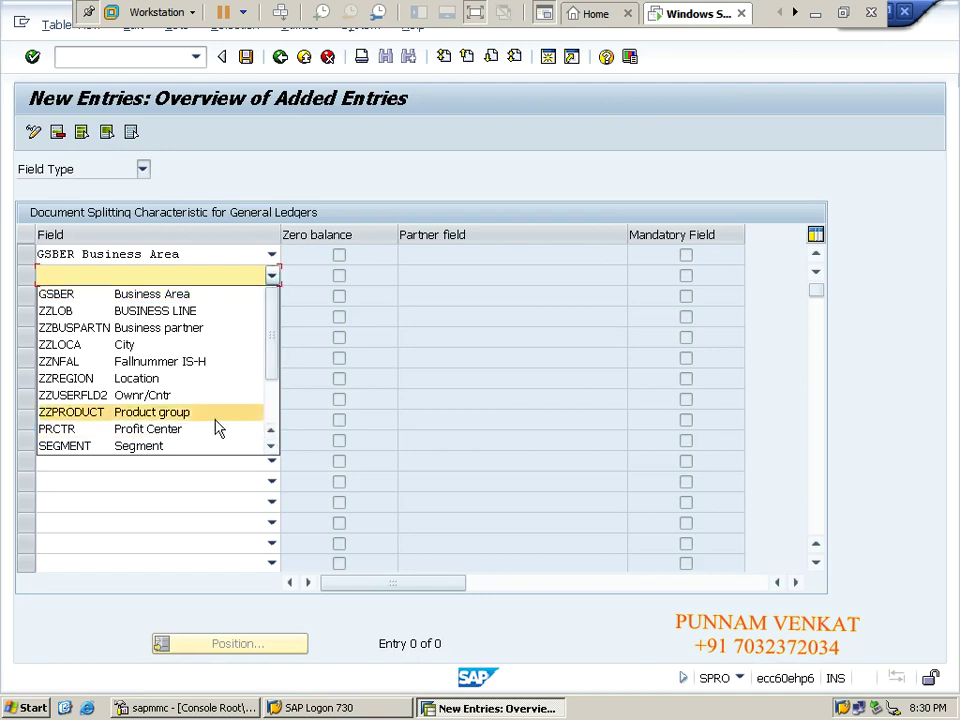
left_click(193, 433)
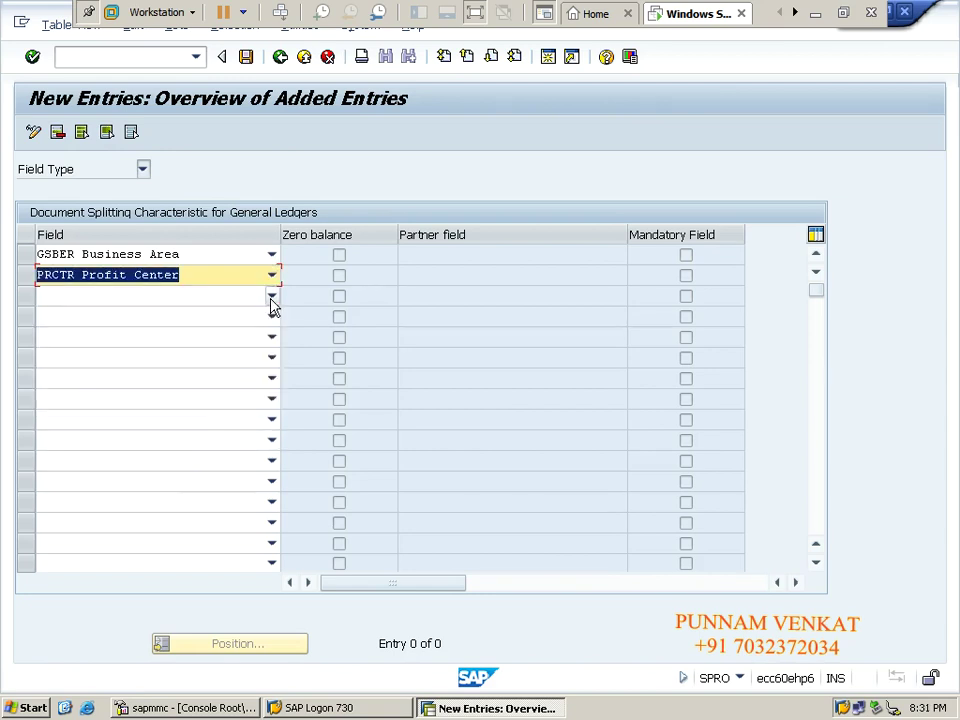
left_click(272, 298)
left_click(200, 470)
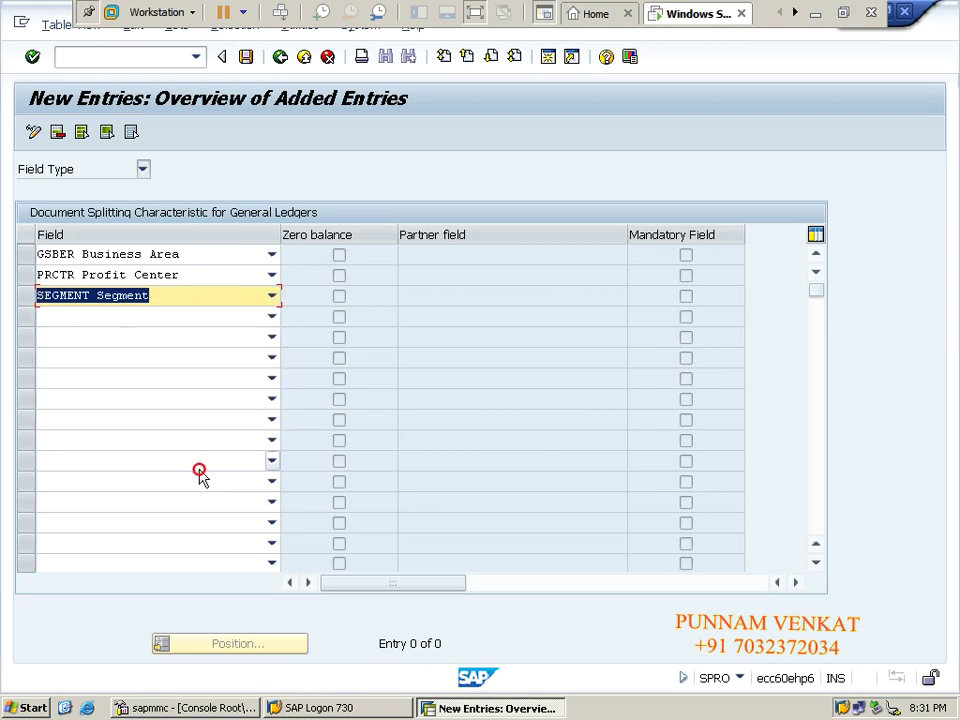
Discard the unsaved new entries and return to the overview of existing general ledger splitting characteristics.
left_click(327, 57)
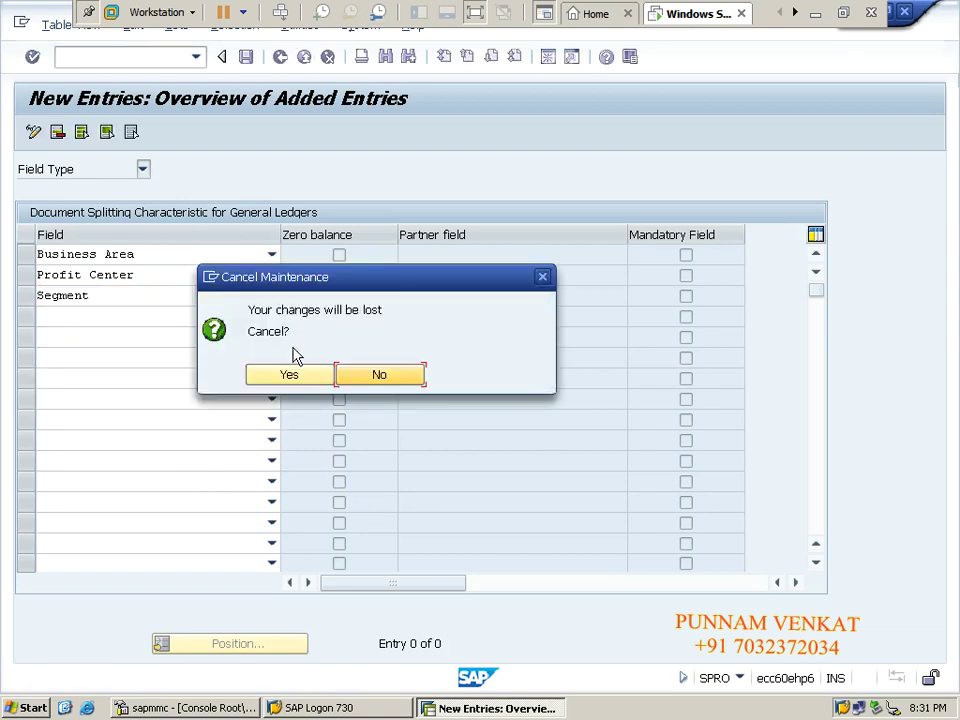
left_click(289, 375)
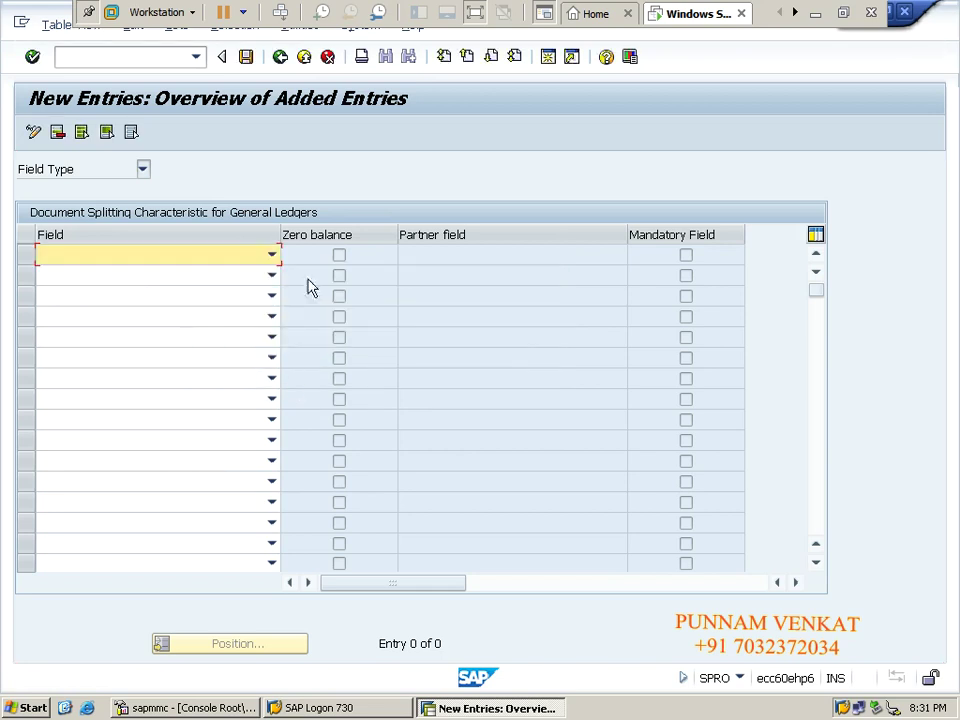
left_click(286, 58)
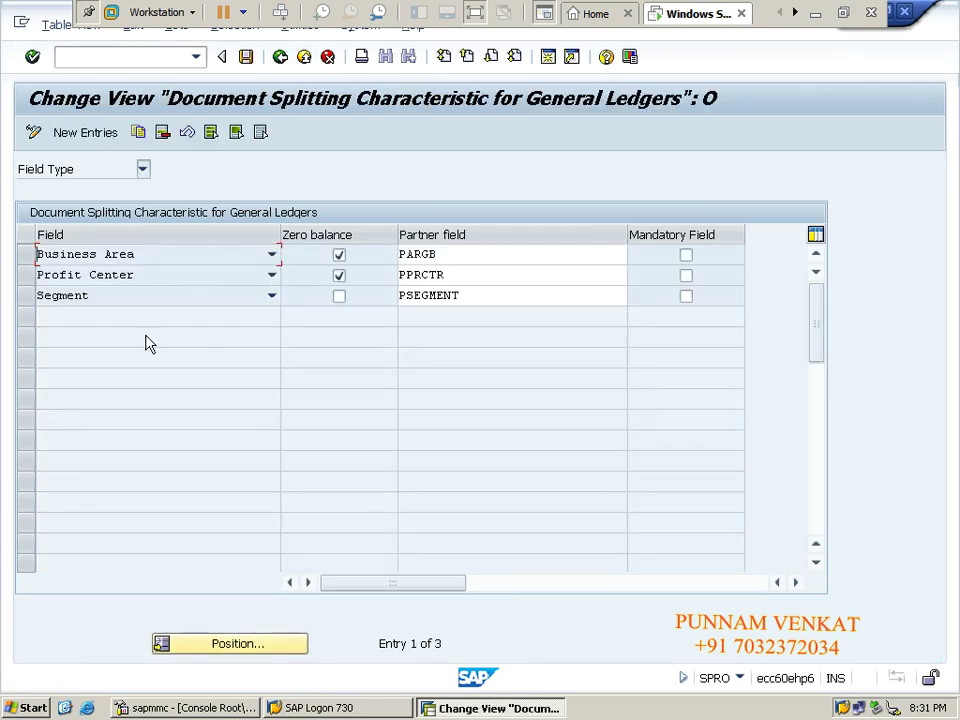
Select the existing Business Area, Profit Center and Segment rows for review, and return to the Document Splitting activities in the IMG.
left_click(28, 255)
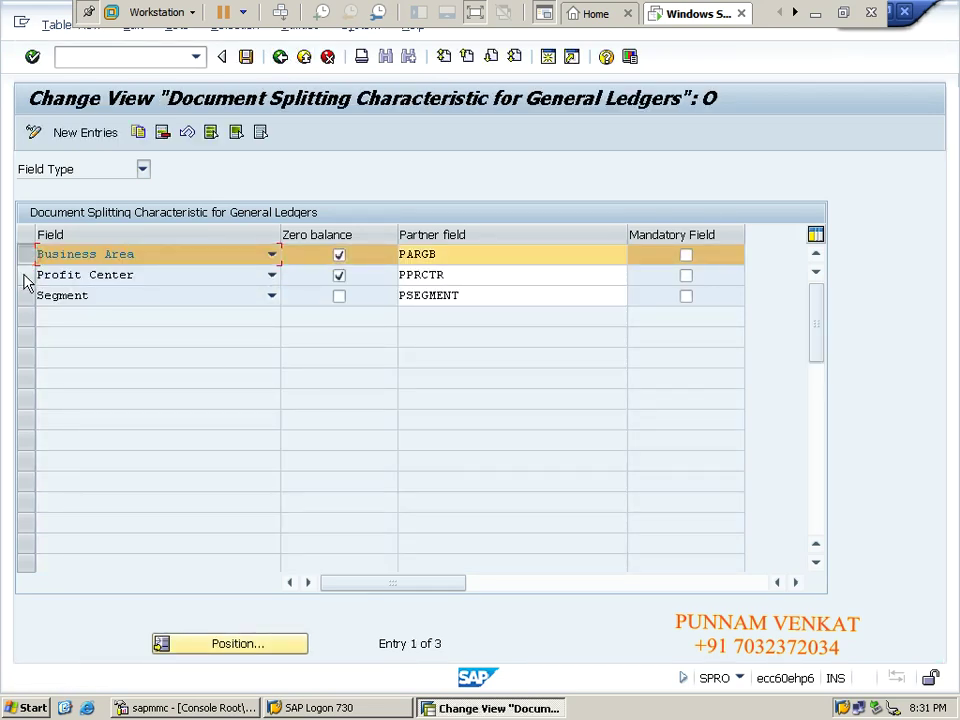
left_click(25, 274)
left_click(24, 298)
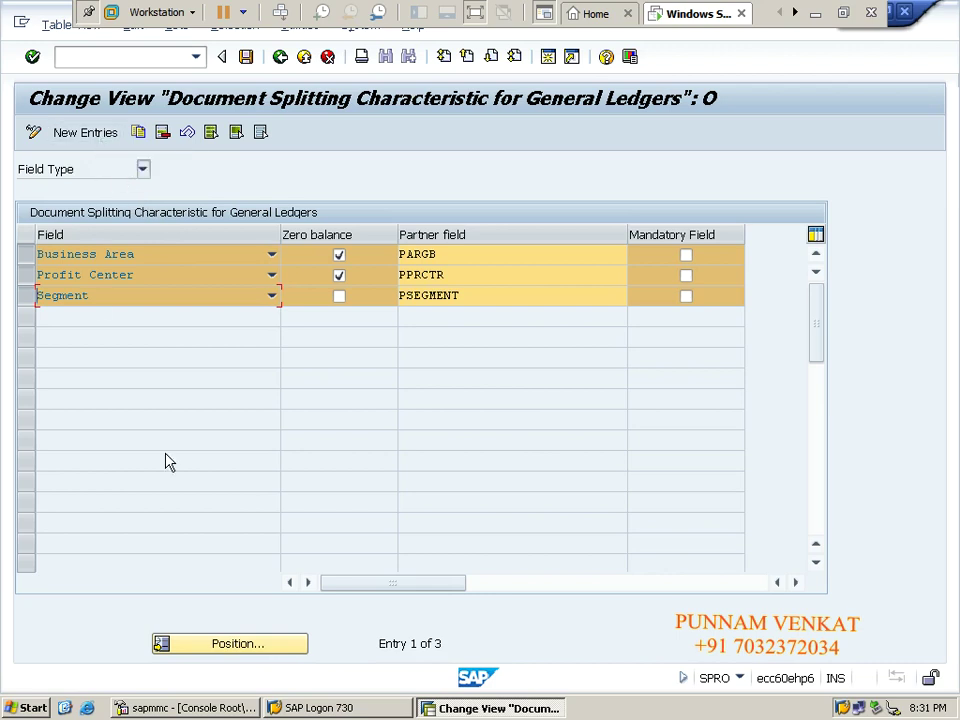
left_click(283, 66)
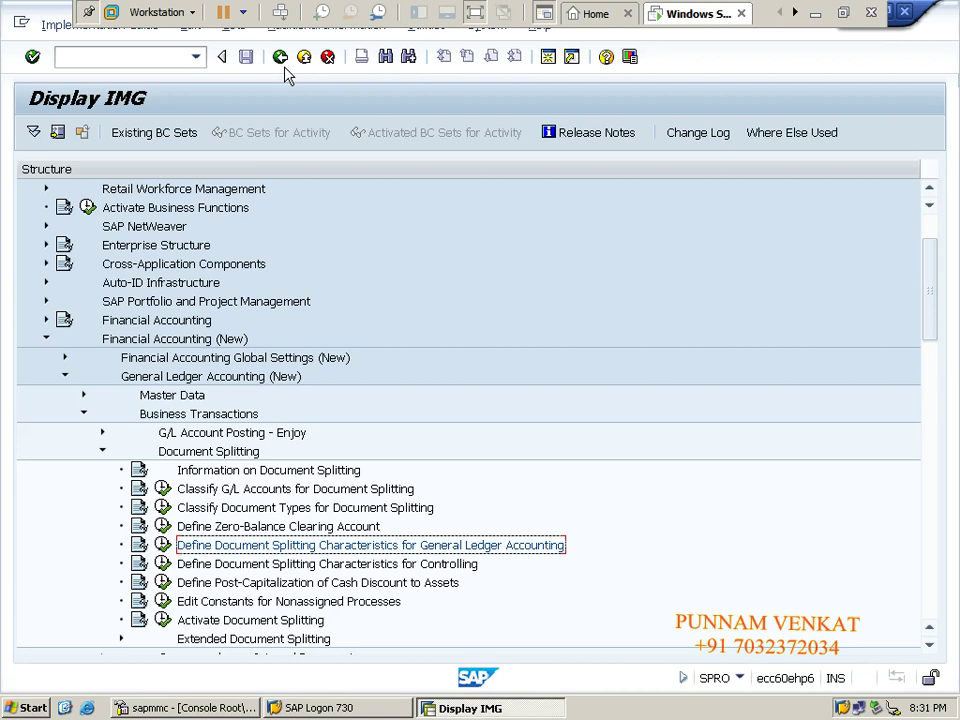
key("Down")
key("Down")
key("Down")
key("Down")
key("Down")
key("Down")
key("Down")
key("Down")
key("Down")
key("Down")
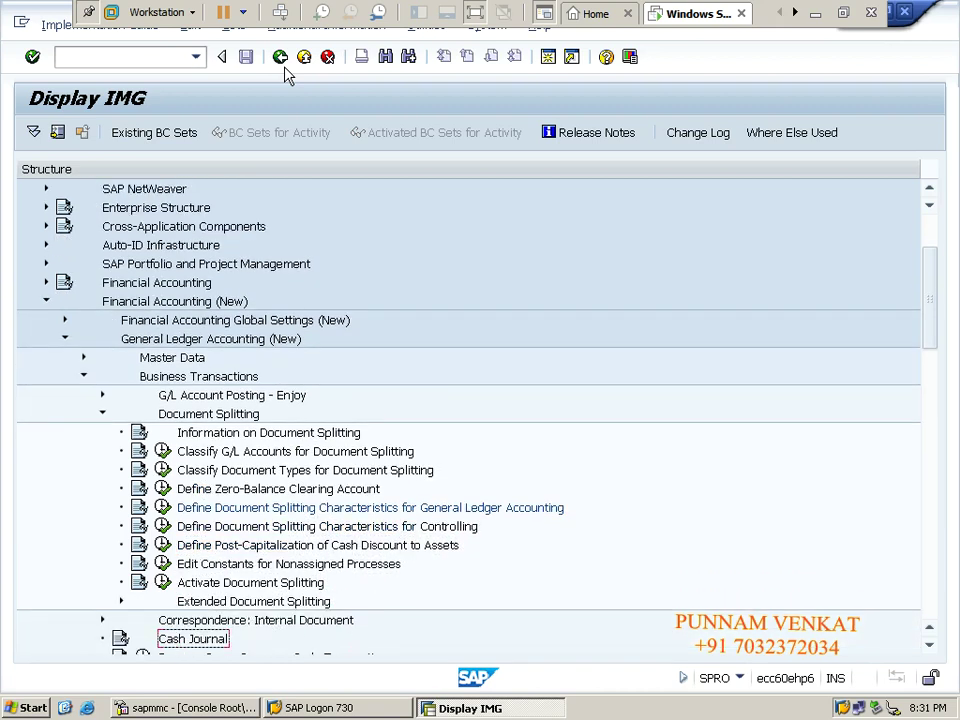
Switch to the Excel notes and review the step 5 heading, Define Document Splitting Characteristics for Controlling, in cell A17.
left_click(814, 13)
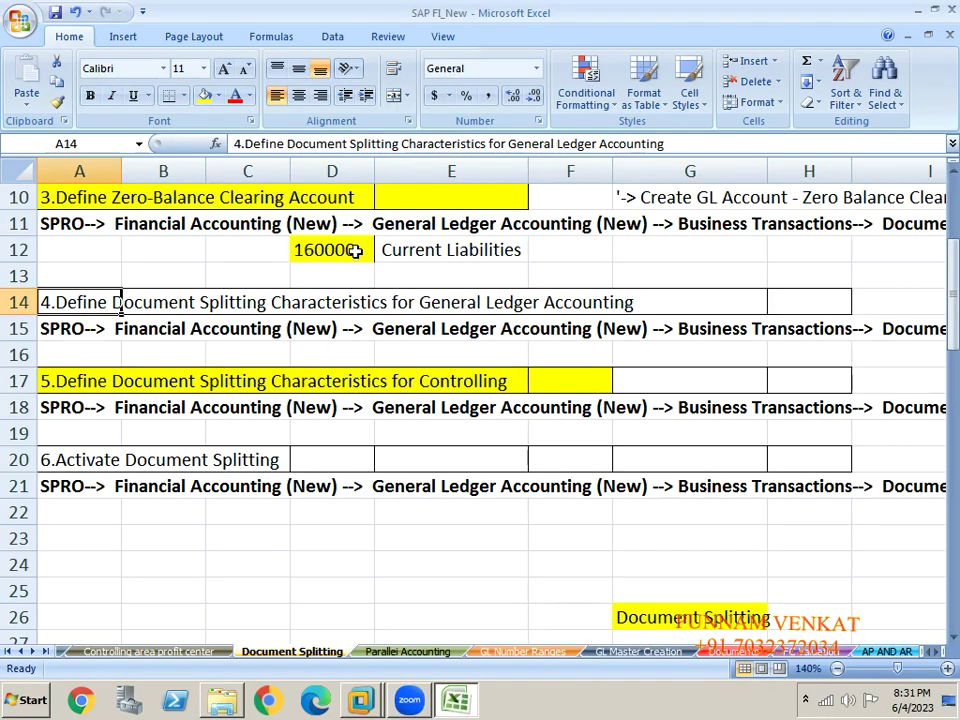
key("Down")
key("Down")
key("Down")
key("Down")
key("Down")
key("Down")
key("Down")
key("Down")
key("Down")
key("Down")
key("Down")
key("Down")
key("Down")
key("Down")
key("Down")
key("Down")
key("Down")
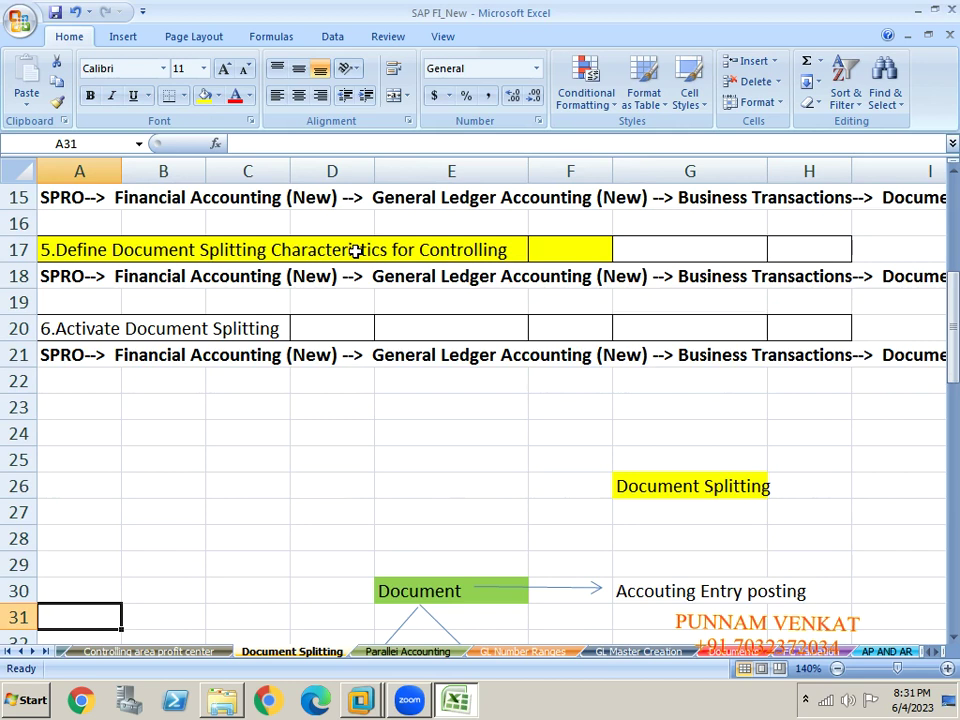
left_click(95, 267)
left_click(92, 254)
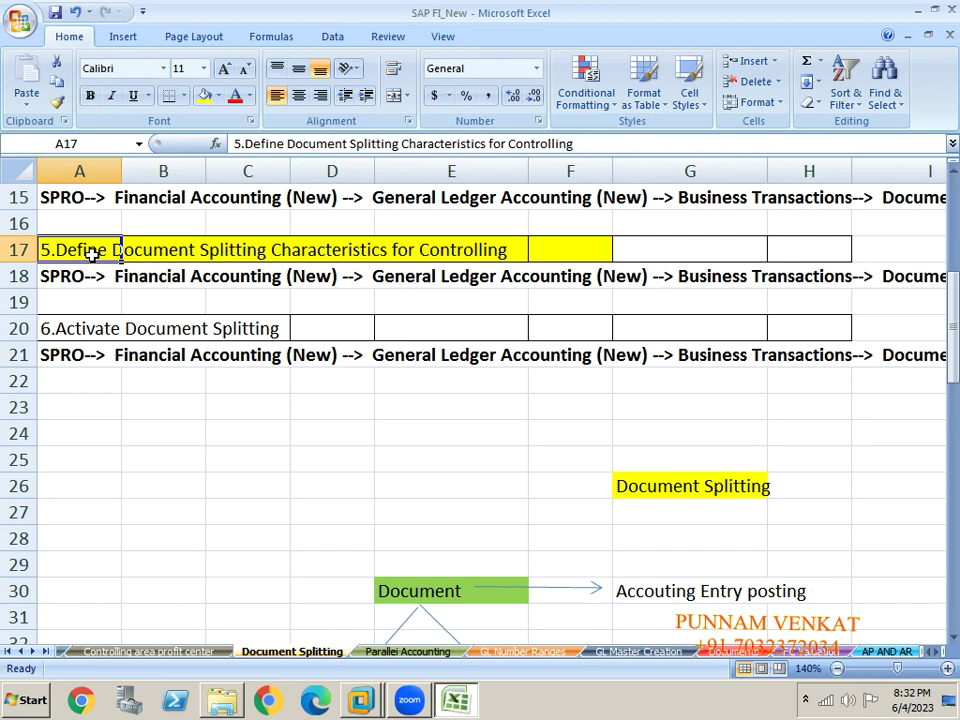
left_click(73, 294)
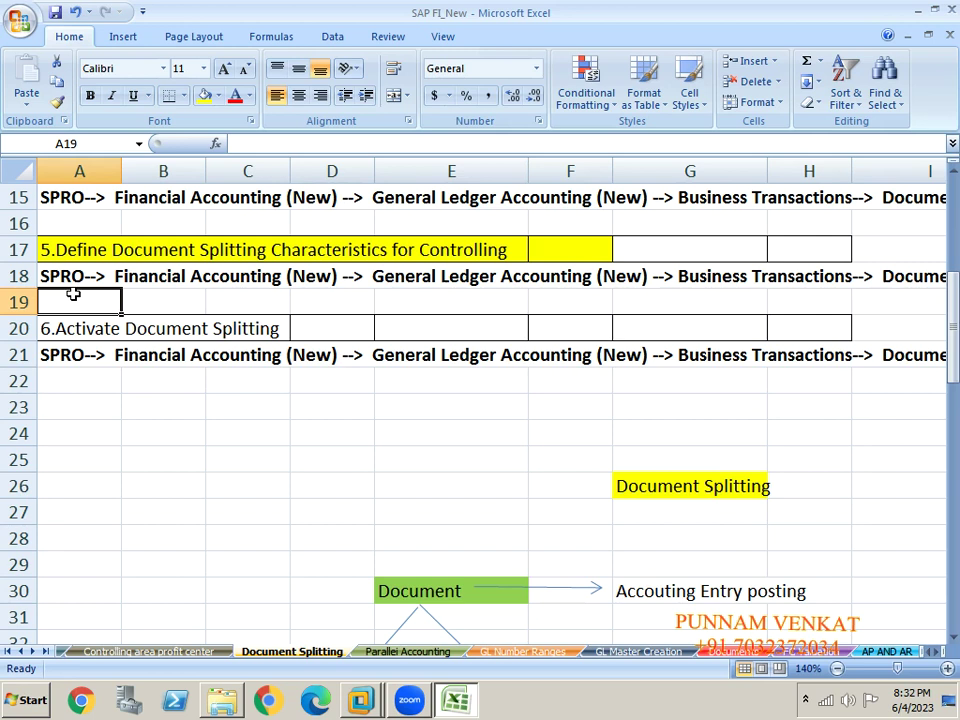
Switch to SAP, examine the entries in Define Document Splitting Characteristics for Controlling, and return to the IMG.
key("alt+Tab")
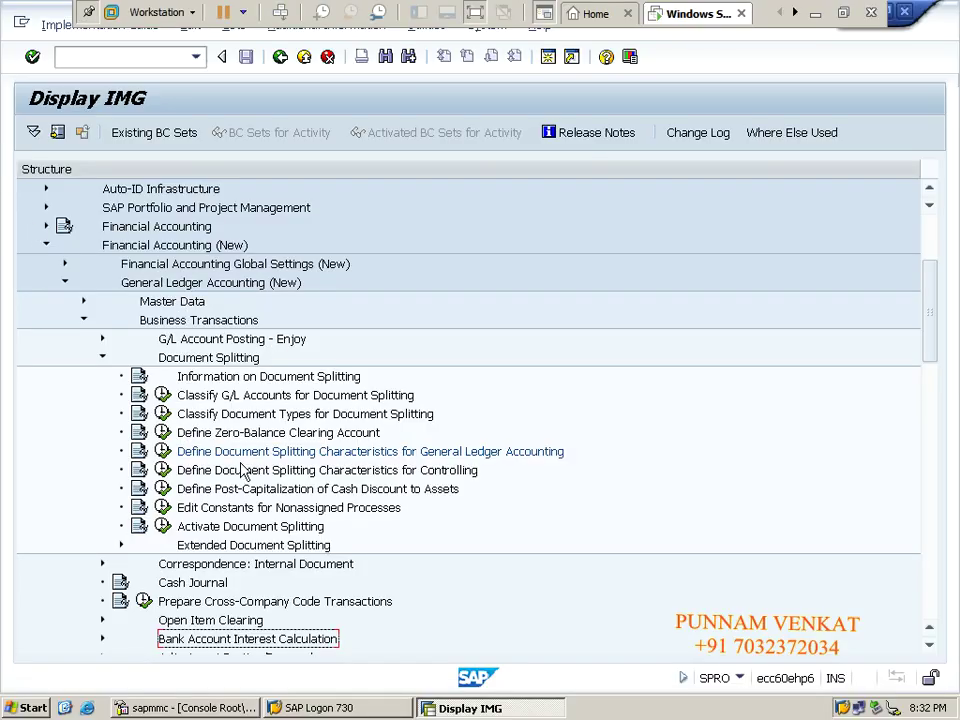
left_click(202, 470)
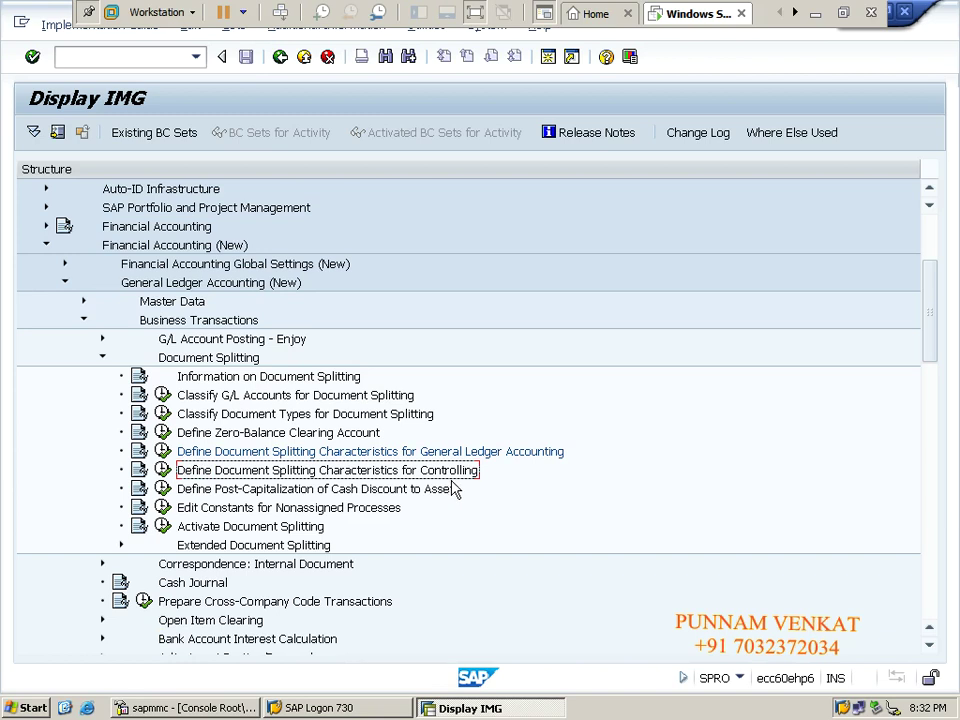
left_click(163, 470)
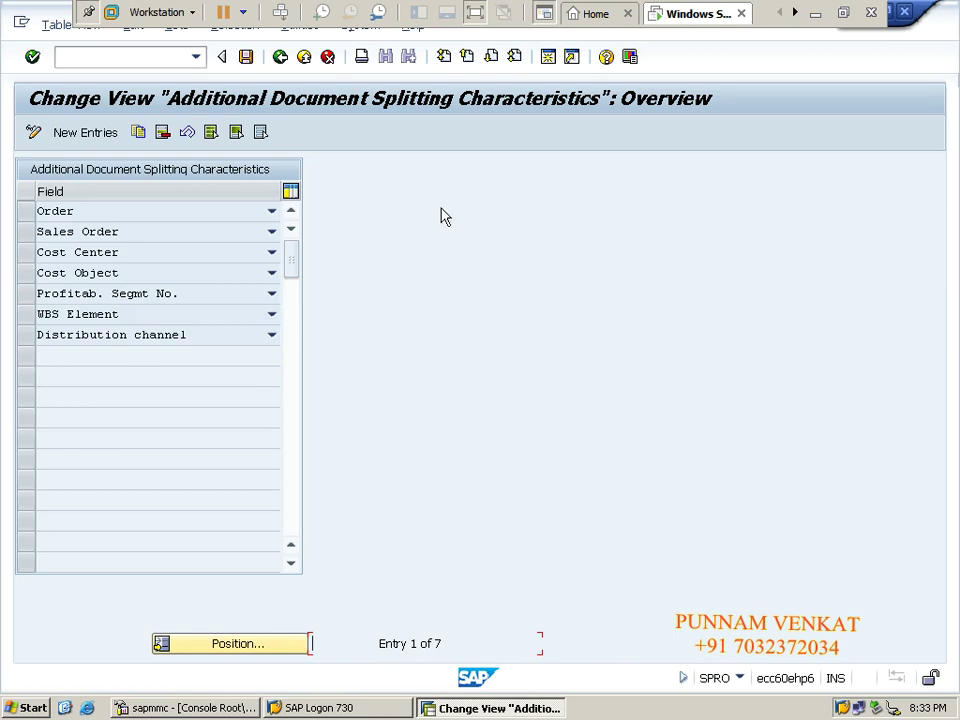
left_click(282, 59)
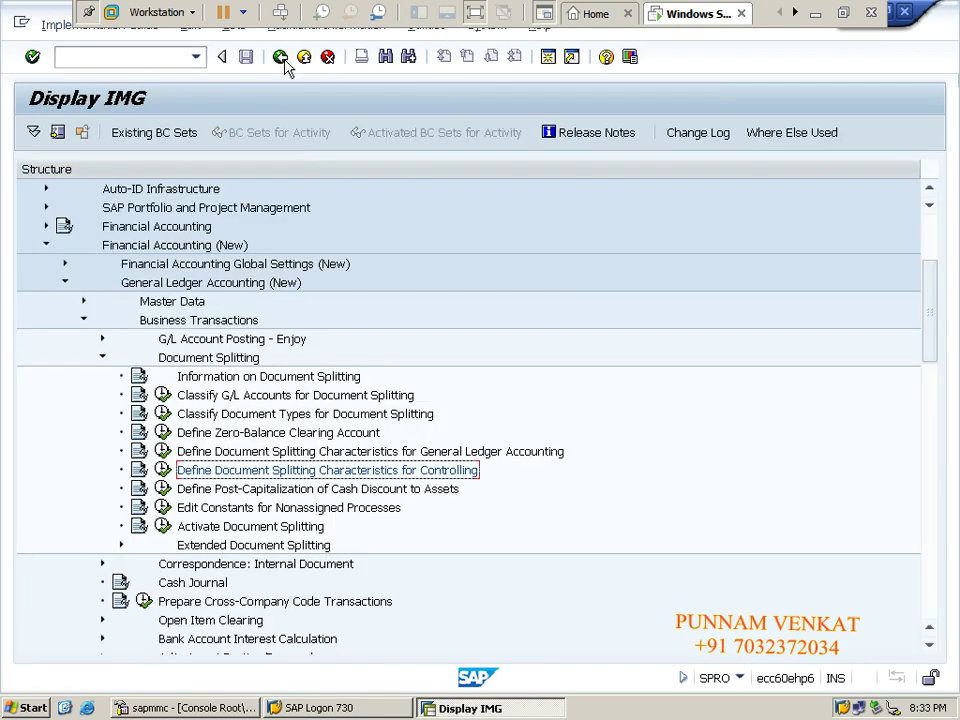
Locate Activate Document Splitting in the IMG and select the matching step 6 heading in cell A20 of the Excel notes.
left_click(231, 528)
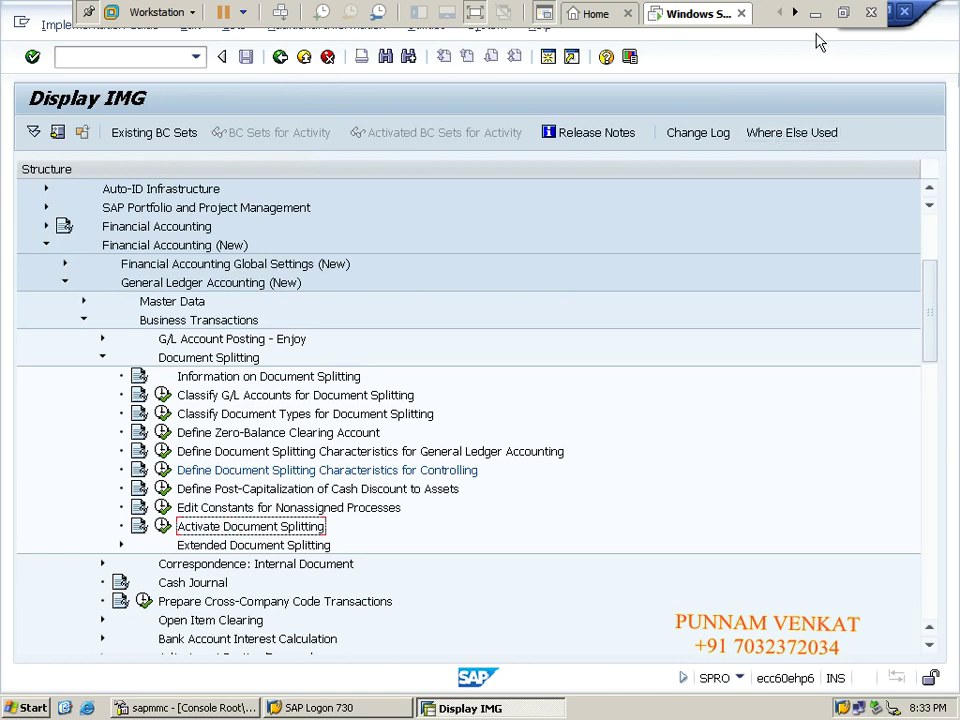
left_click(817, 22)
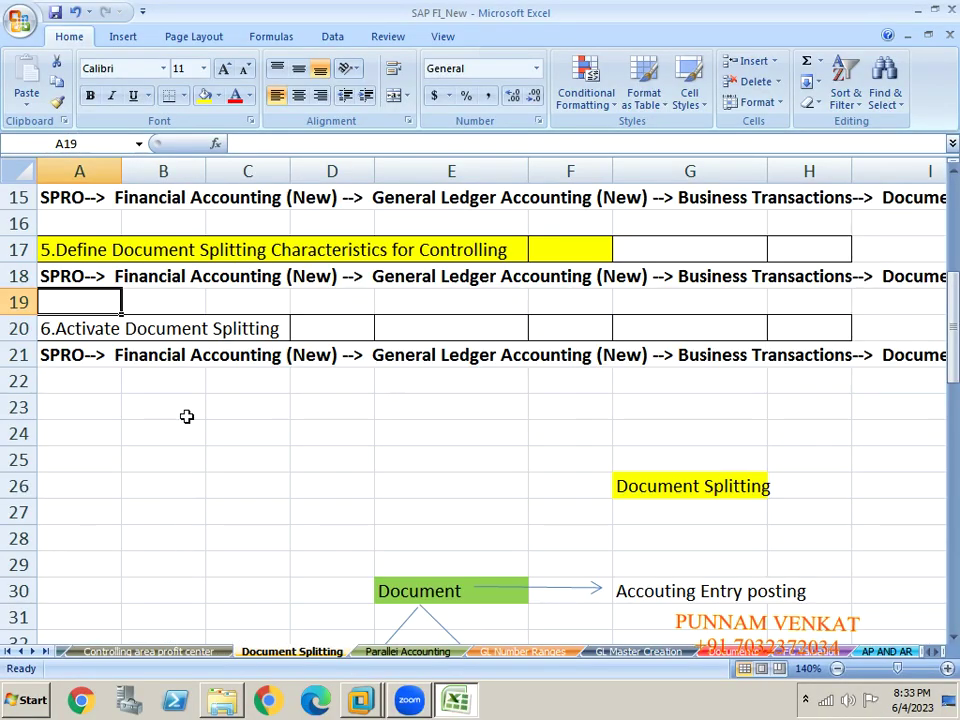
left_click(127, 348)
left_click(107, 326)
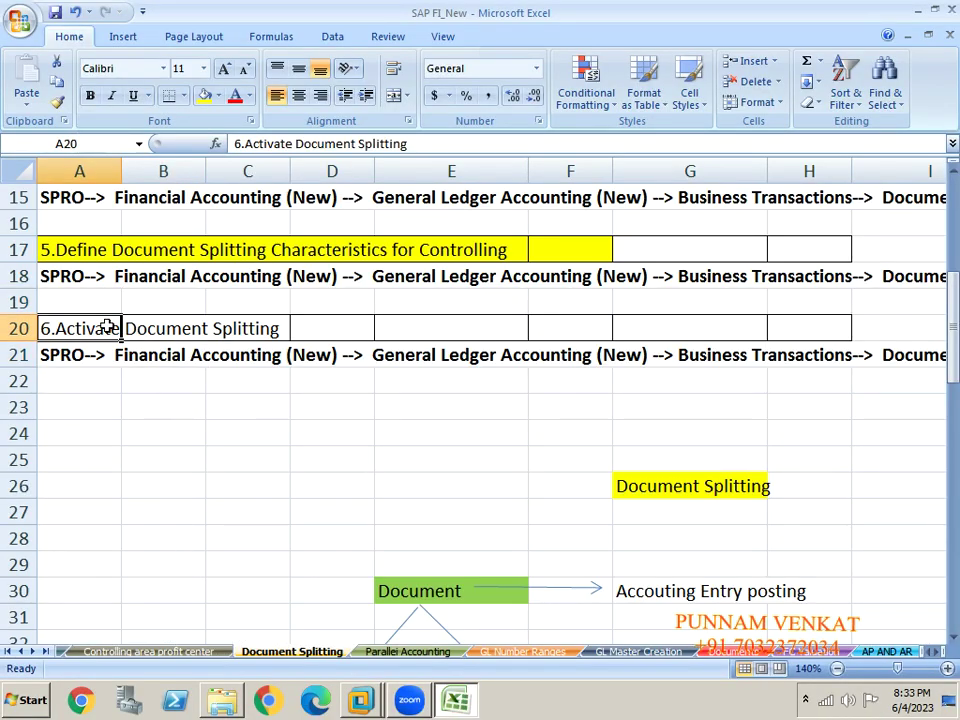
Switch to SAP and open the Activate Document Splitting activity under Business Transactions, Document Splitting.
key("alt+Tab")
key("alt+Tab")
key("alt+Tab")
key("alt+Tab")
key("alt+Tab")
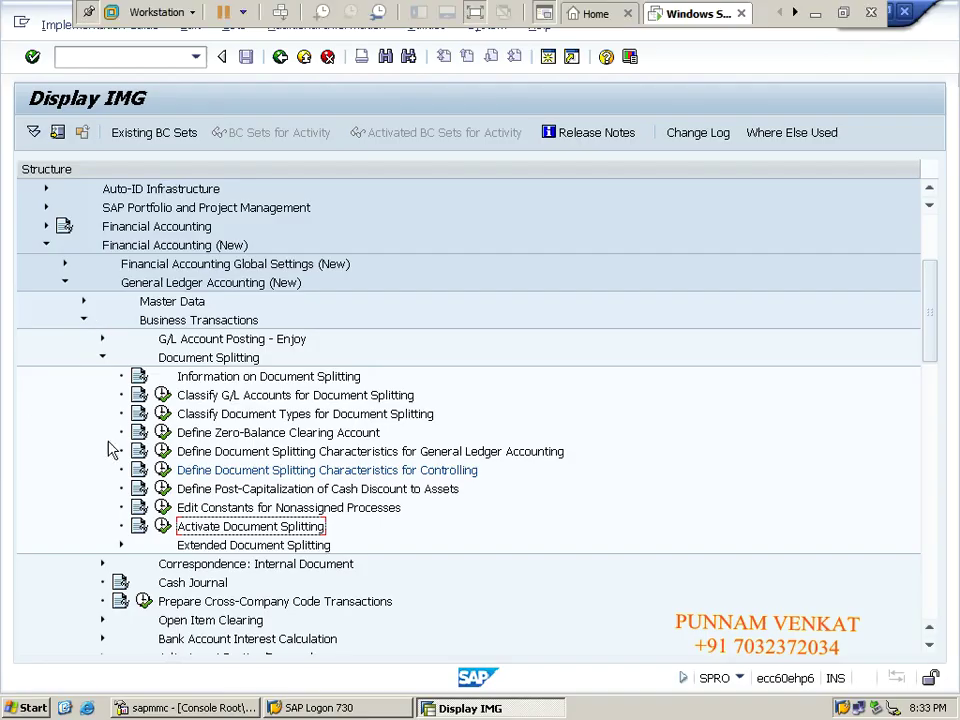
left_click(163, 527)
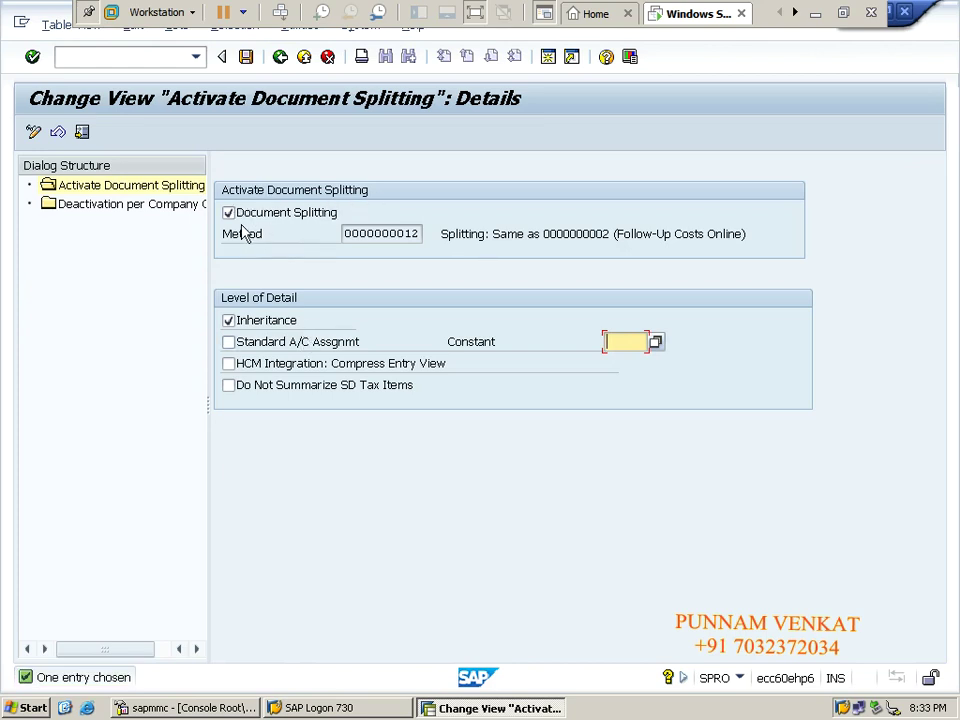
left_click(229, 214)
left_click(343, 233)
double_click(343, 233)
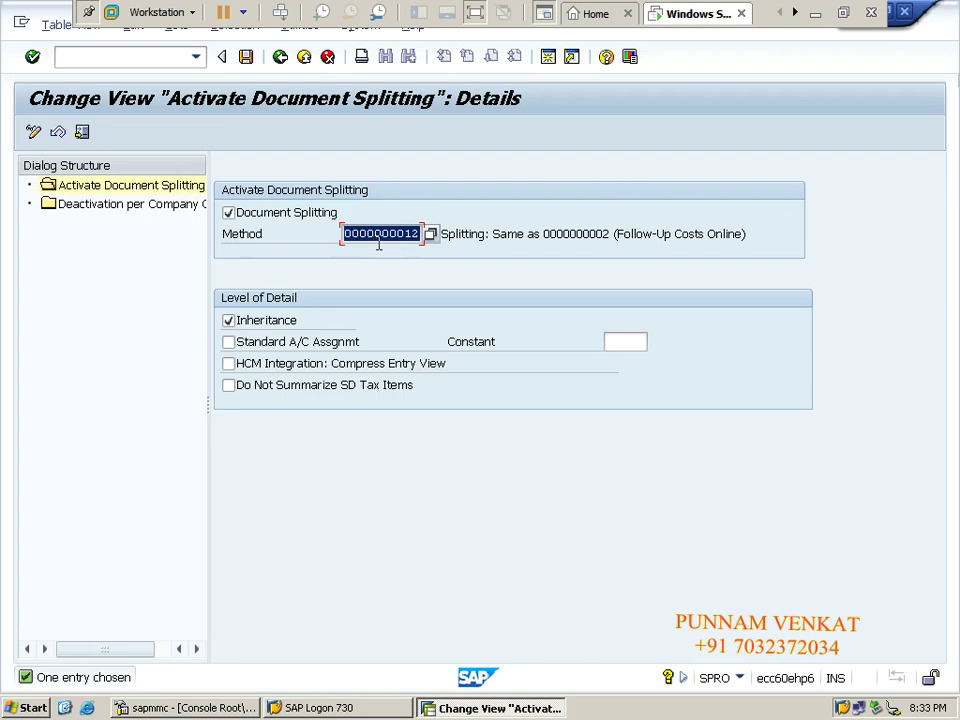
left_click(229, 214)
left_click(229, 214)
left_click(229, 215)
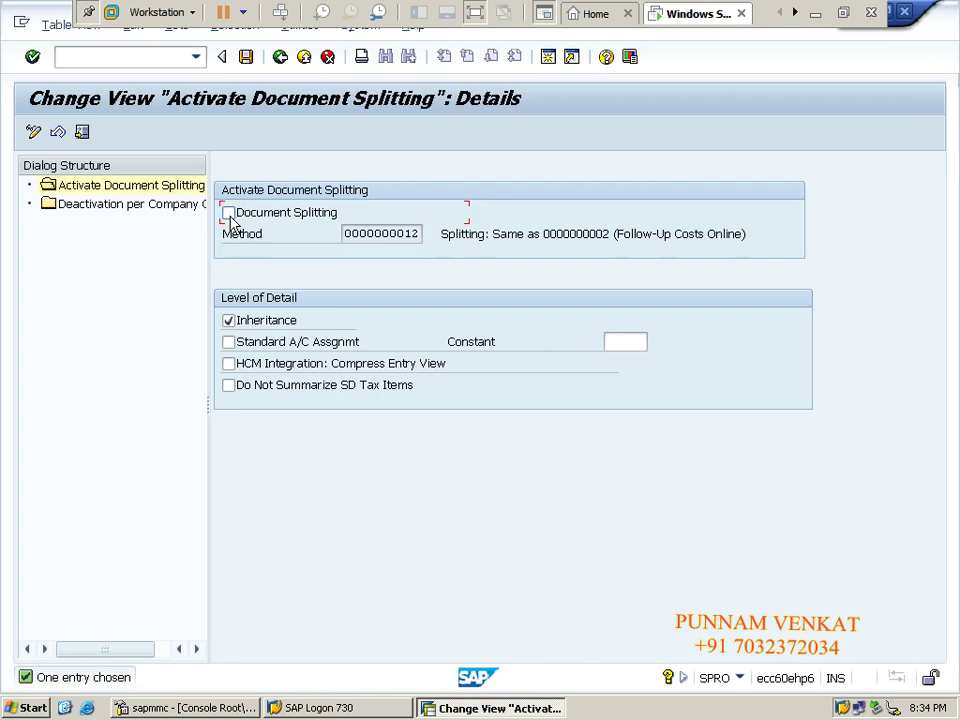
left_click(229, 216)
left_click(248, 59)
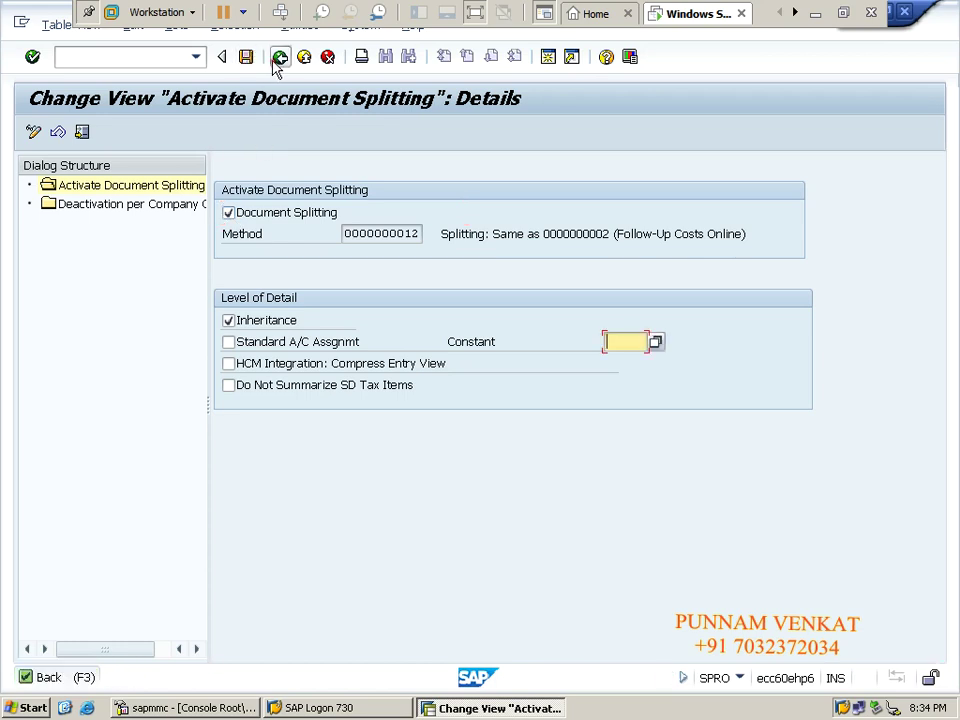
left_click(277, 60)
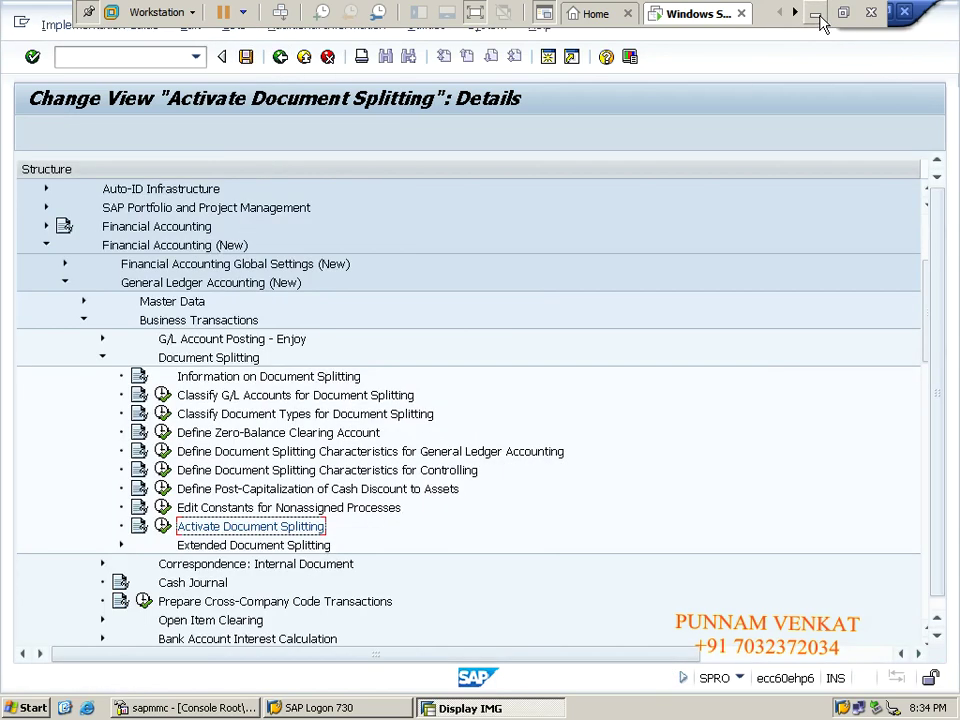
Switch to the Excel notes and go to cell B1 at the start of the Document Splitting sheet.
left_click(815, 14)
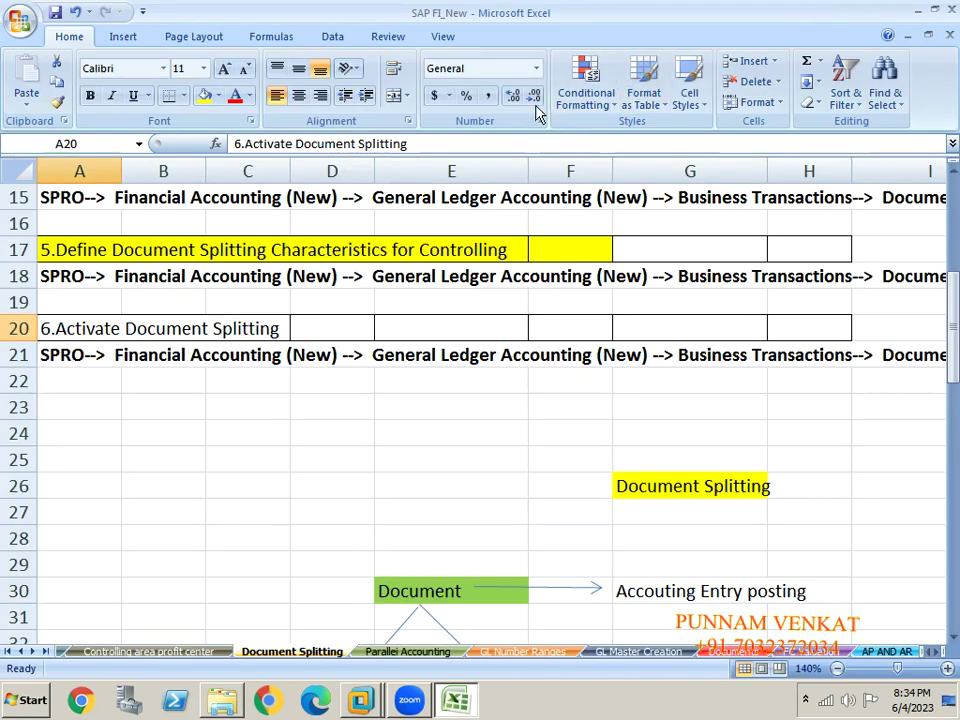
left_click(125, 345)
key("Up")
key("Up")
key("Up")
key("Up")
key("Up")
key("Up")
key("Up")
key("Up")
key("Up")
key("Up")
key("Up")
key("Up")
key("Up")
key("Up")
key("Up")
key("Up")
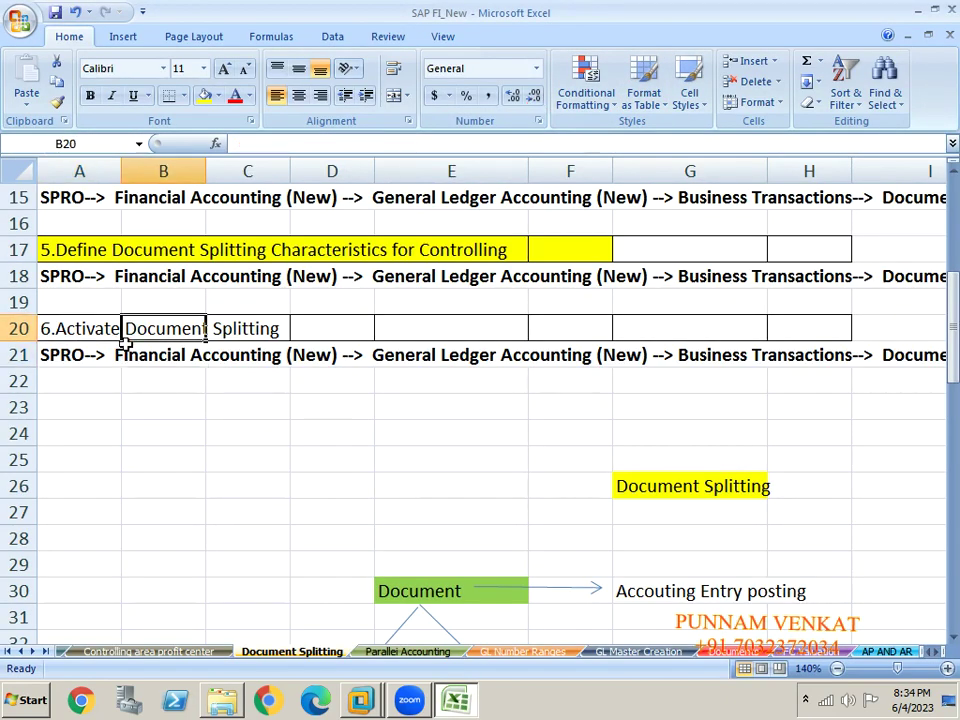
key("Up")
key("Up")
key("Up")
key("Up")
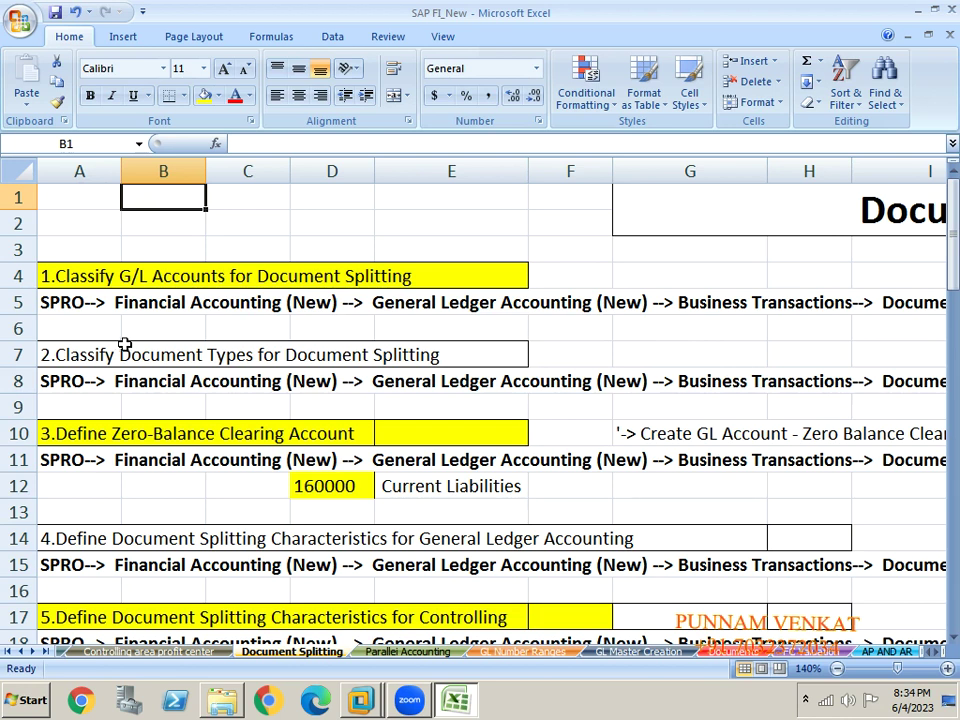
Review the document splitting configuration headings in column A, from step 1 in A4 through step 5 in A17.
left_click(103, 281)
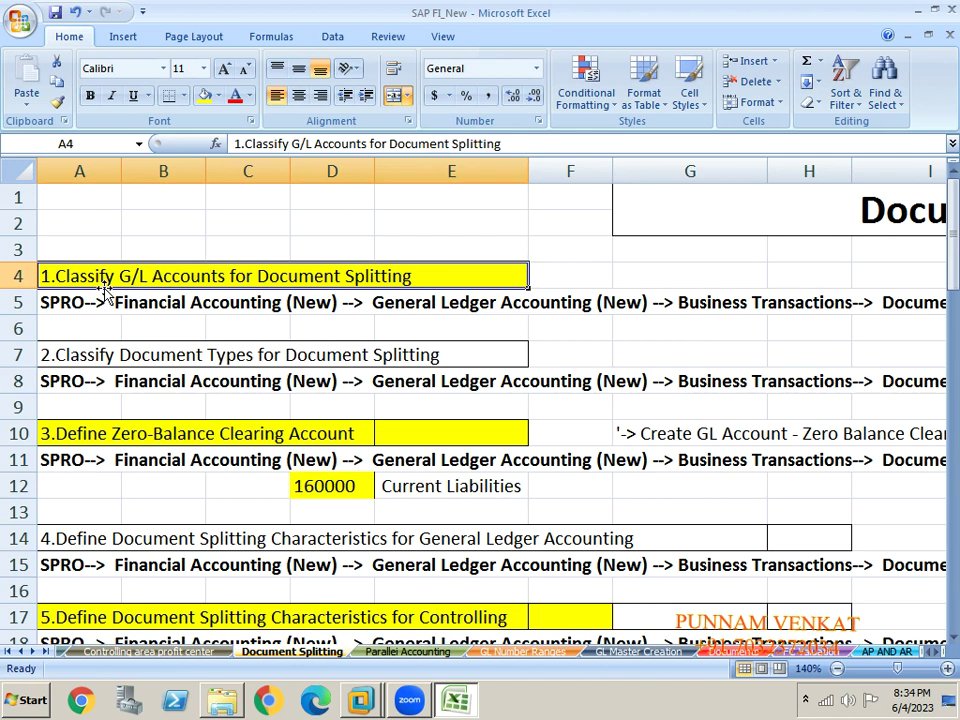
left_click(88, 355)
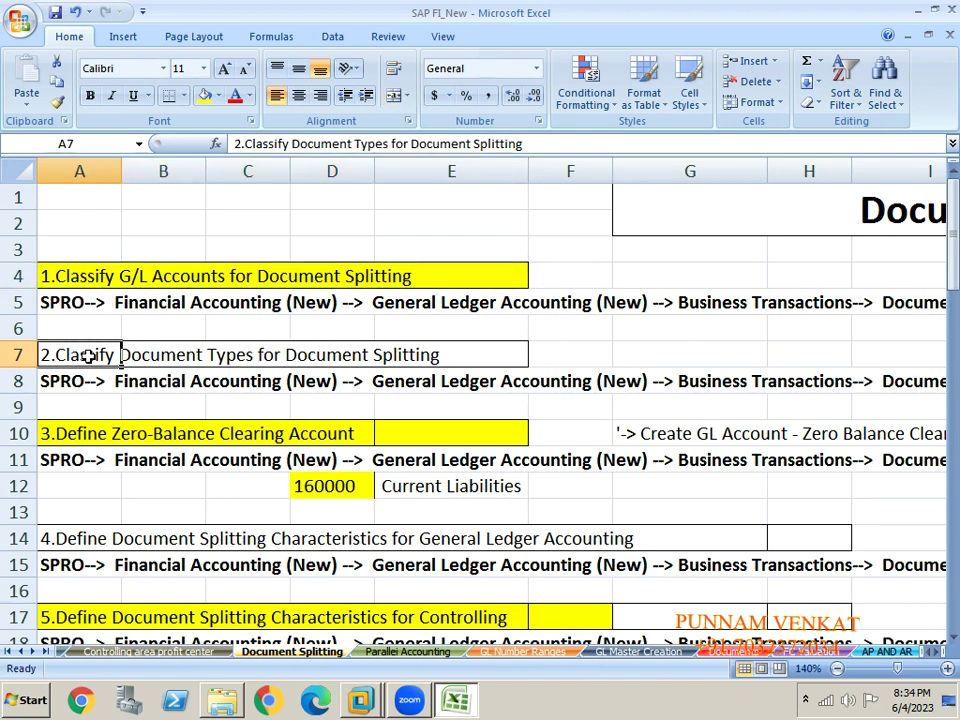
left_click(85, 432)
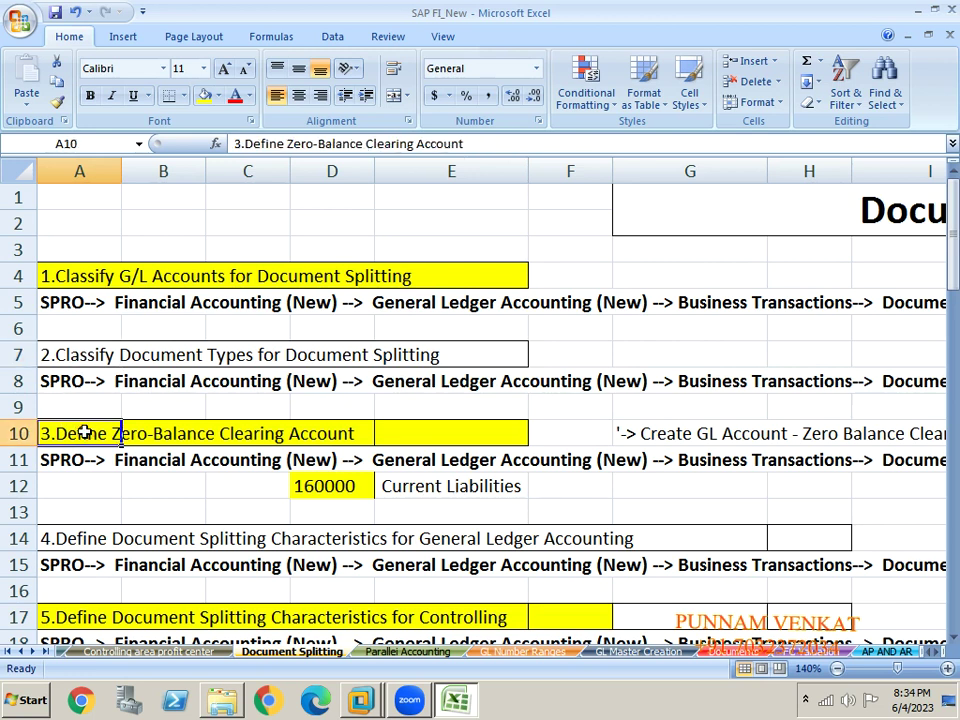
key("Down")
key("Down")
key("Down")
key("Down")
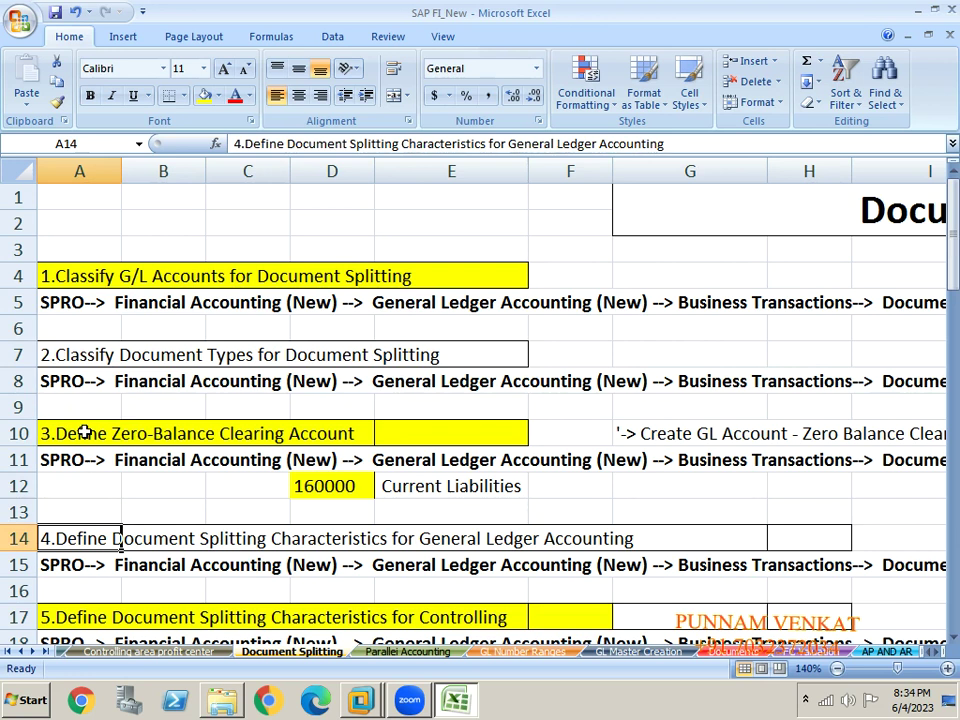
key("Down")
key("Down")
key("Down")
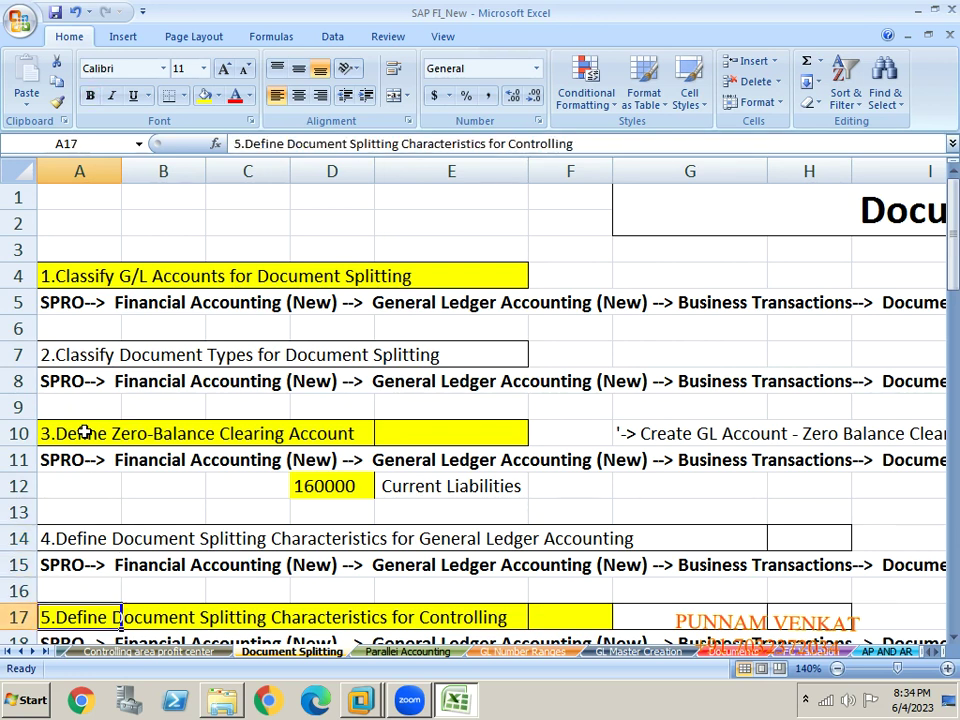
key("Down")
key("Down")
key("Down")
key("Down")
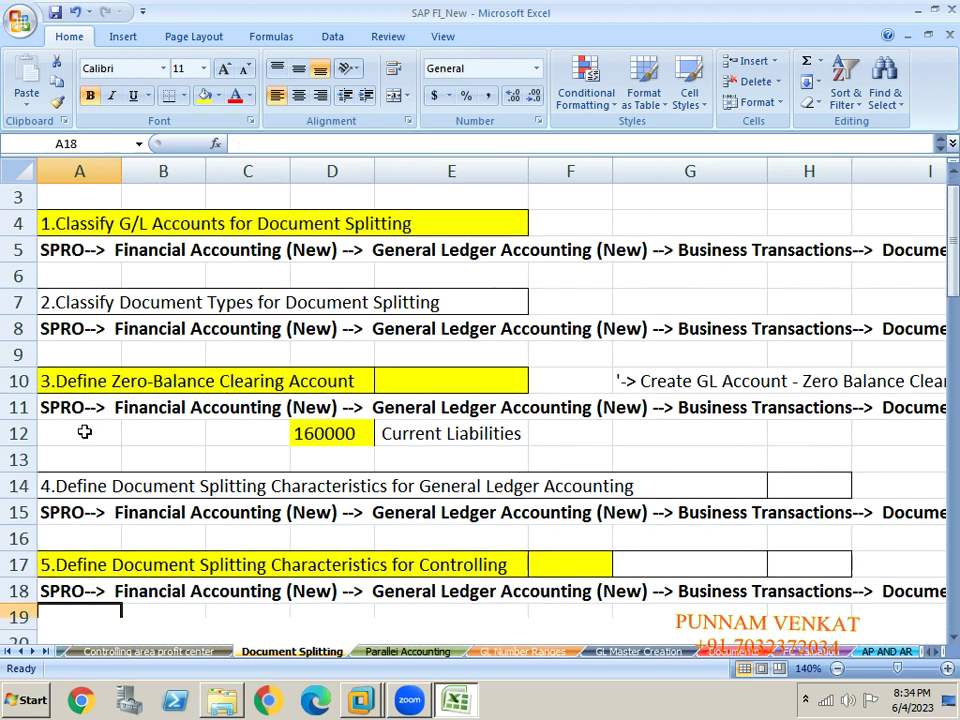
key("Up")
key("Up")
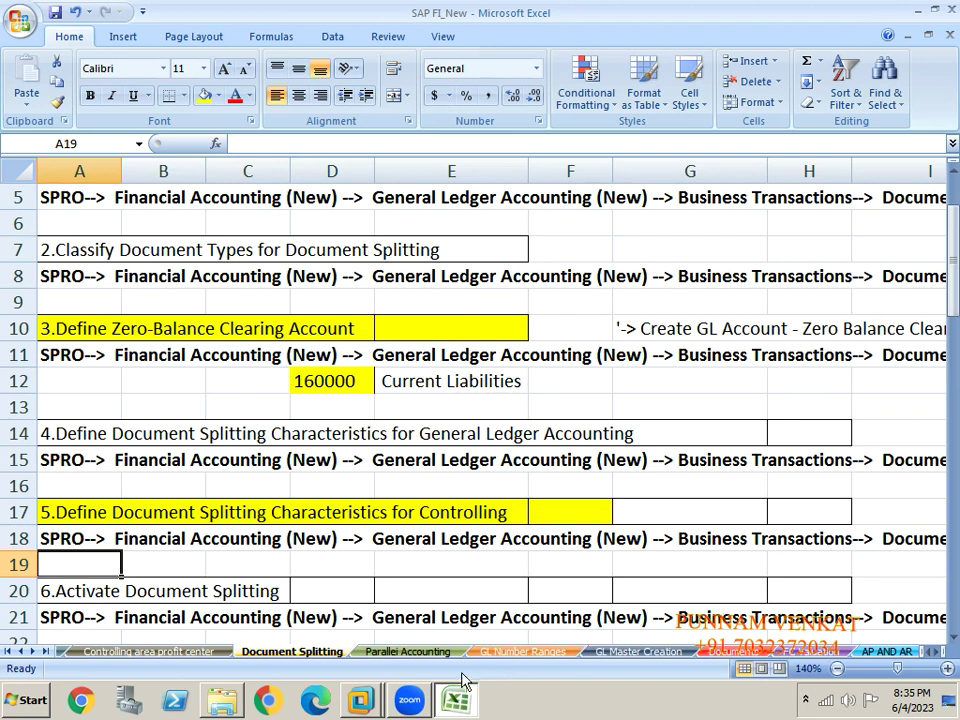
Open the Parallel Accounting sheet and go to its first row, selecting cell D1.
left_click(408, 651)
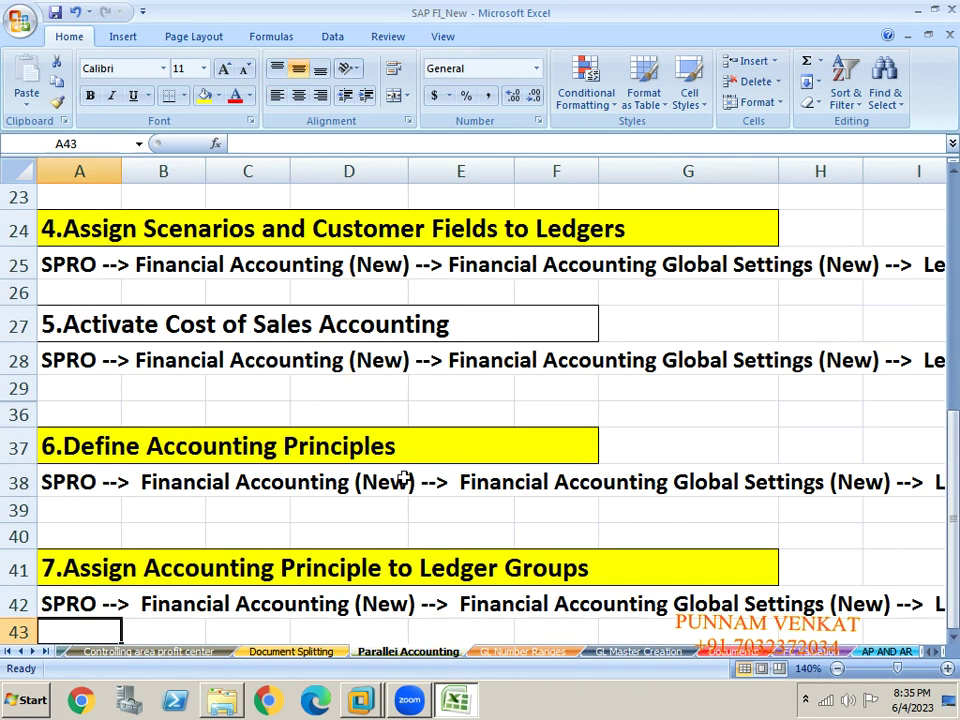
key("Up")
key("Up")
key("Up")
key("Up")
key("Up")
key("Up")
key("Up")
key("Up")
key("Up")
key("Up")
key("Up")
key("Up")
key("Up")
key("Up")
key("Up")
key("Up")
key("Up")
key("Up")
key("Up")
key("Up")
key("Up")
key("Up")
key("Up")
key("Up")
key("Up")
key("Up")
key("Up")
key("Up")
key("Up")
key("Up")
key("Up")
key("Up")
key("Up")
key("Right")
key("Right")
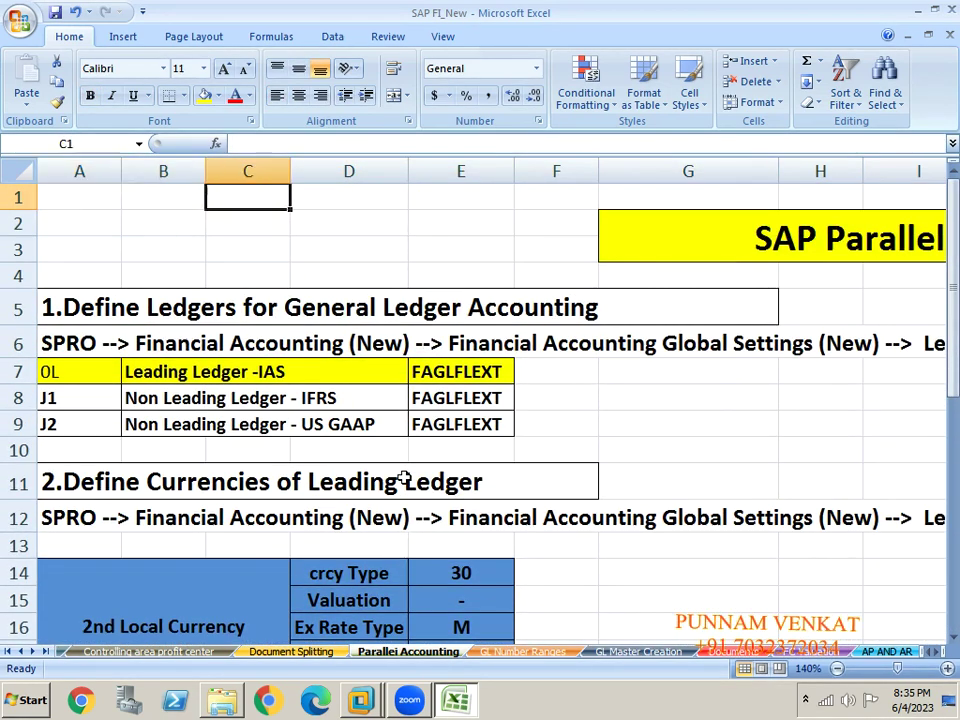
key("Right")
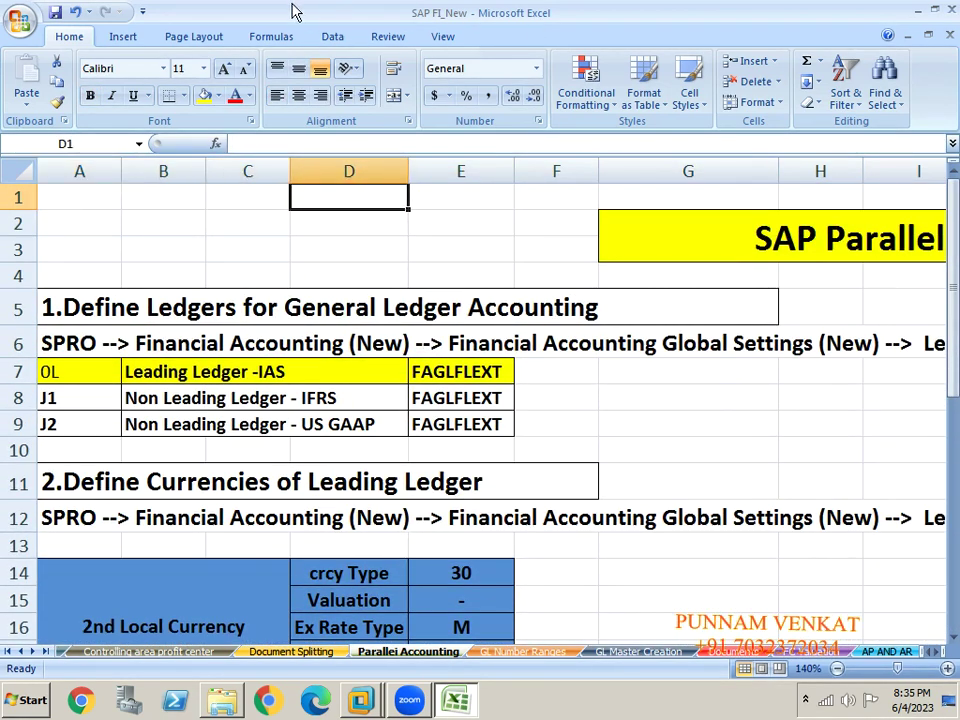
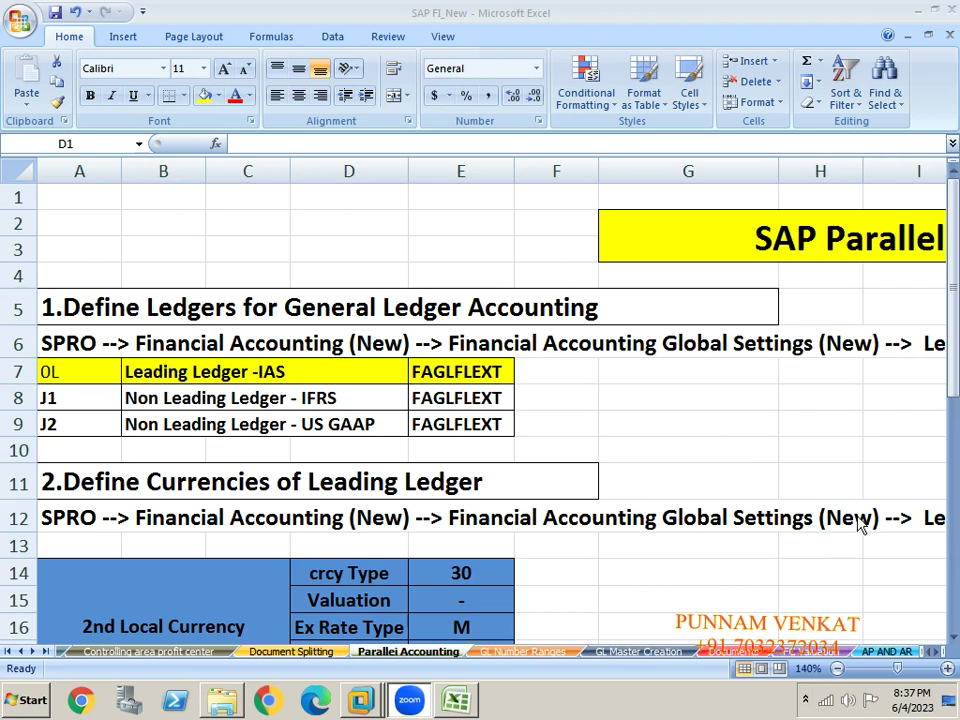
left_click(647, 193)
key("Right")
key("Right")
key("Right")
key("Right")
key("Right")
key("Right")
key("Right")
key("Right")
key("Right")
key("Right")
key("Right")
key("Right")
key("Right")
key("Right")
key("Right")
key("Right")
key("Right")
key("Right")
key("Right")
key("Right")
key("Right")
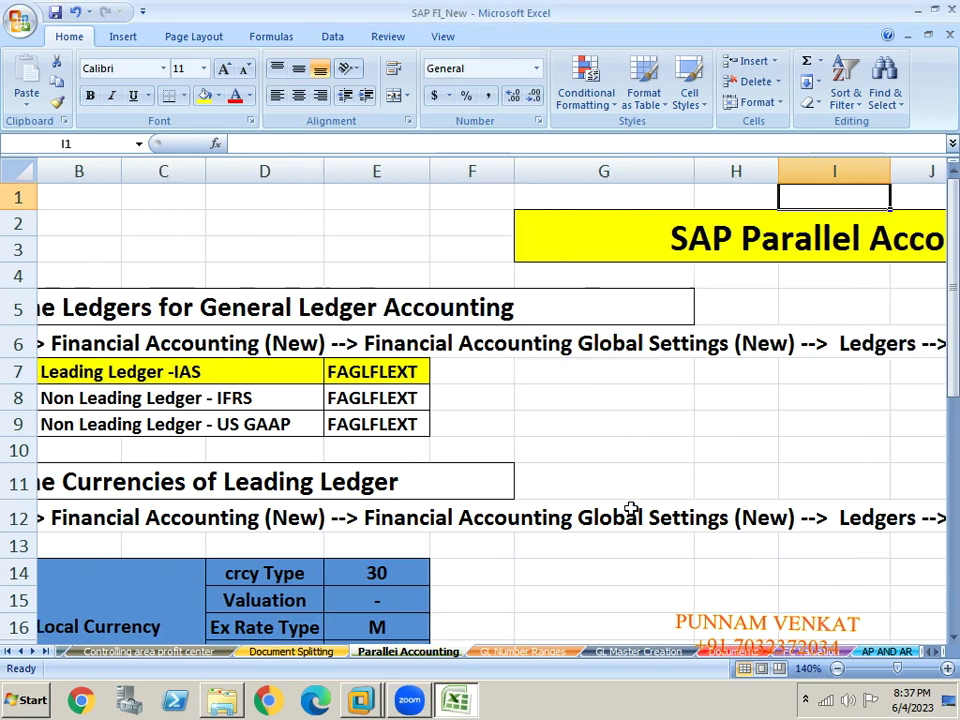
key("Right")
key("Right")
key("Right")
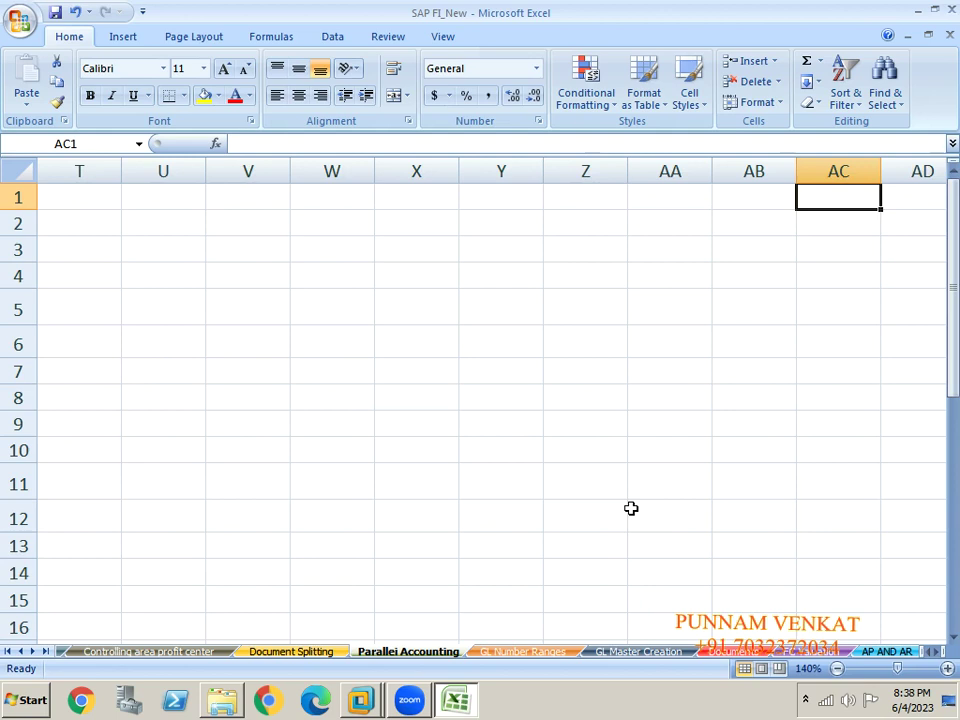
key("Left")
key("Left")
key("Left")
key("Left")
key("Left")
key("Left")
key("Left")
key("Left")
key("Left")
key("Left")
key("Left")
key("Left")
key("Left")
key("Left")
key("Left")
key("Left")
key("Left")
key("Left")
key("Left")
key("Left")
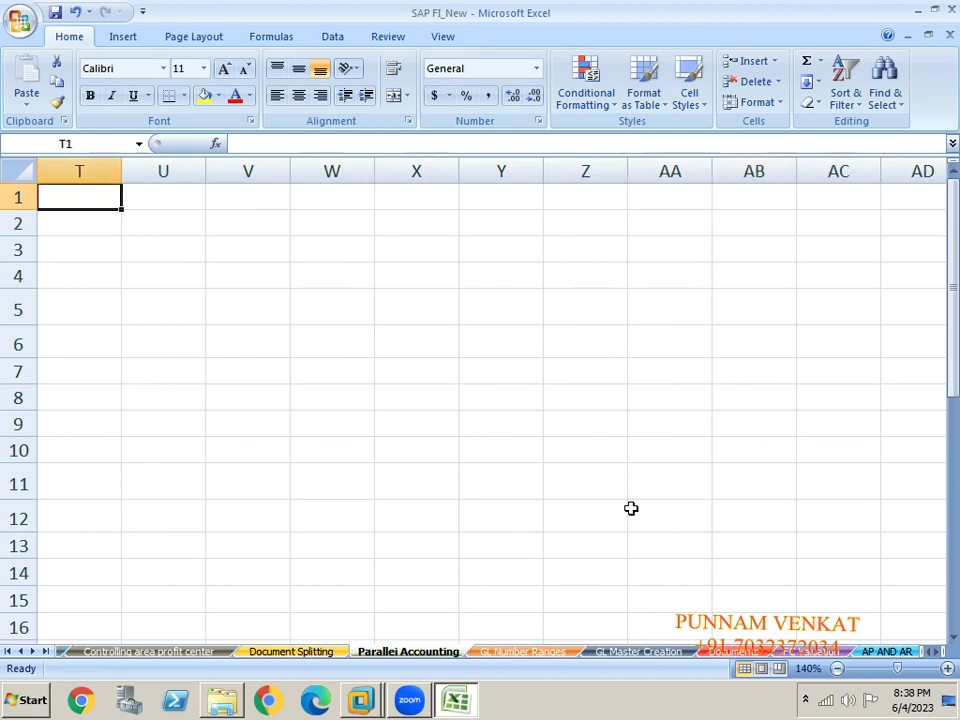
key("Left")
key("Left")
key("Left")
key("Left")
key("Left")
key("Left")
key("Left")
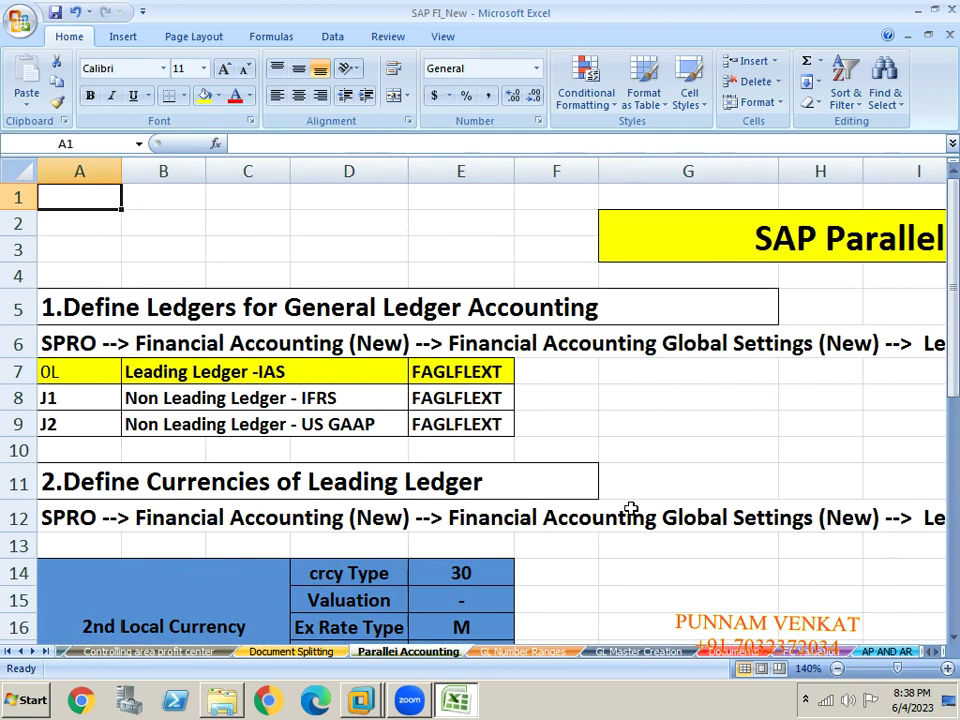
Examine the Parallel Accounting notes from the ledger definitions down to the 2nd Local Currency settings in row 14.
key("Down")
key("Down")
key("Down")
key("Down")
key("Down")
key("Down")
key("Down")
key("Down")
key("Down")
key("Down")
key("Down")
key("Down")
key("Down")
key("Right")
key("Right")
key("Right")
key("Right")
key("Right")
key("Right")
key("Right")
key("Right")
key("Right")
key("Right")
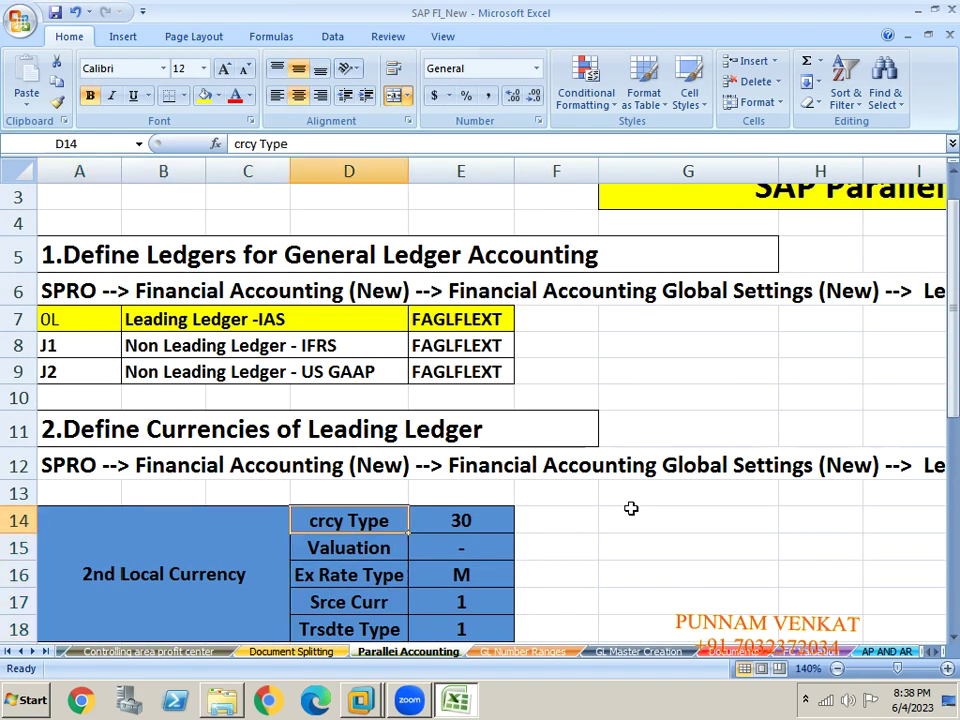
Go to the empty area of the Parallel Accounting sheet around cell AC14 and enlarge the view to 160%.
key("Right")
key("Right")
key("Right")
key("Right")
key("Right")
key("Right")
key("Right")
key("Right")
key("Right")
key("Right")
key("Right")
key("Right")
key("Right")
key("Right")
key("Right")
key("Right")
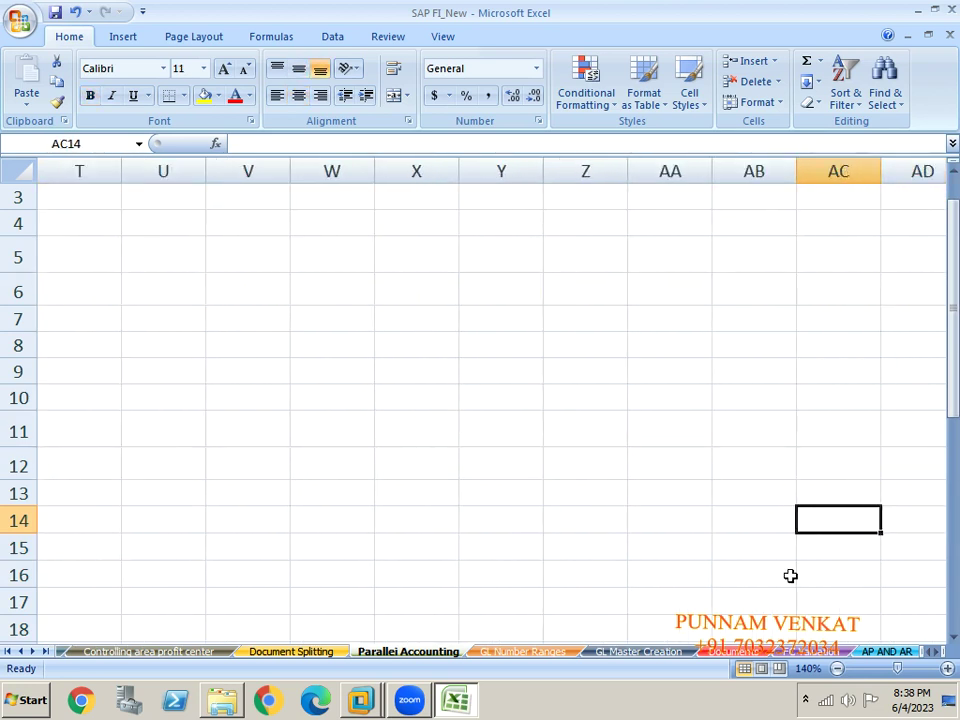
left_click(947, 668)
left_click(947, 668)
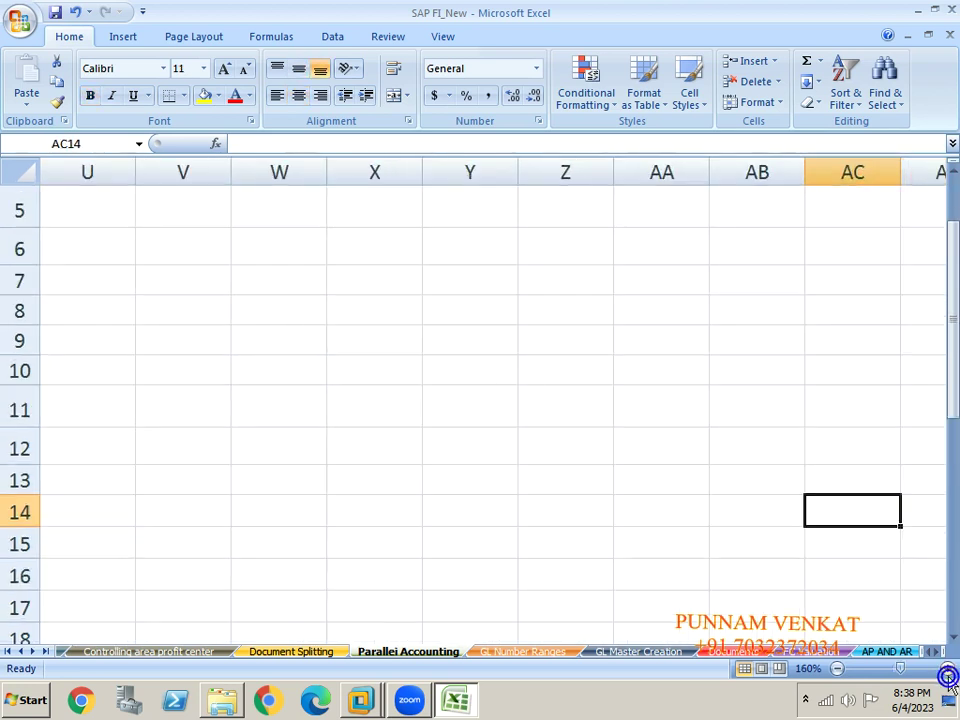
List the accounting standards GAAP, IAS and IFRS in cells X7 to X9.
left_click(371, 276)
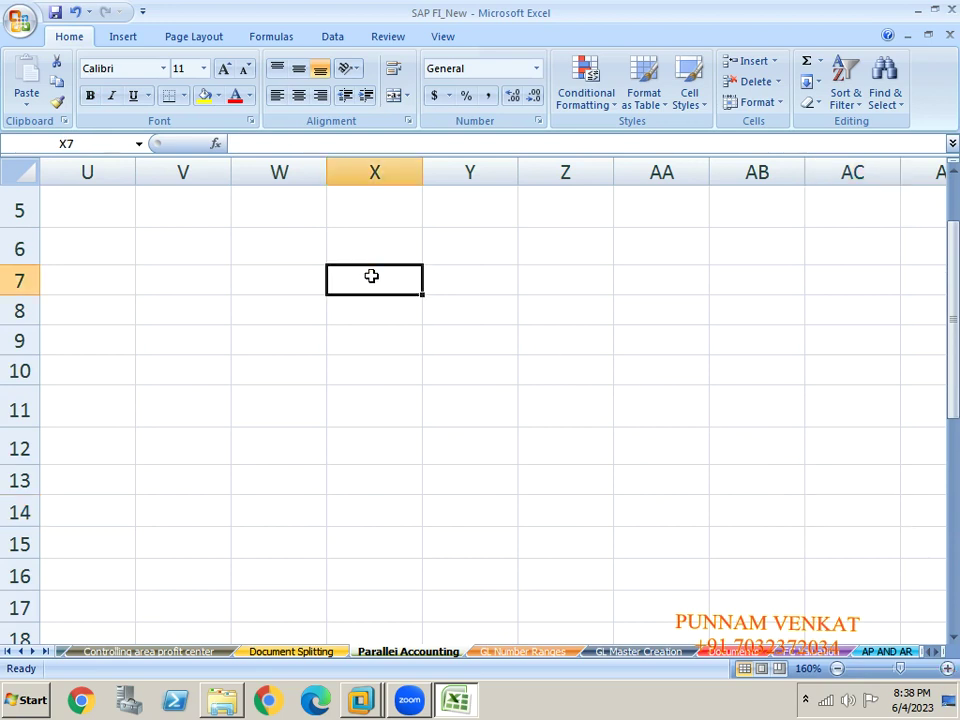
type("G")
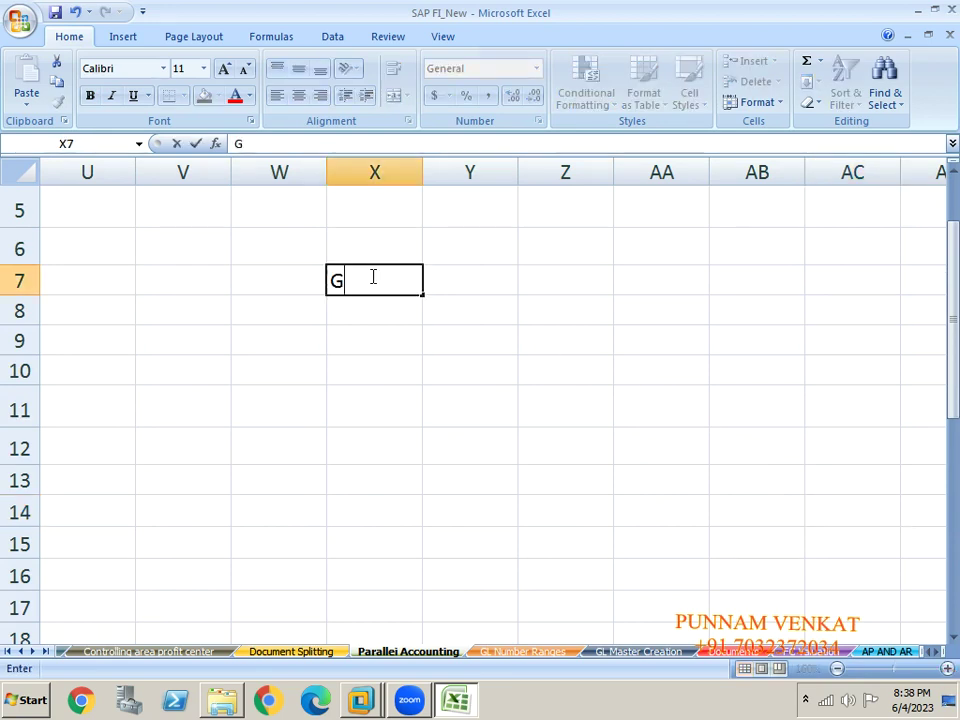
type("AAP")
key("ctrl+Return")
key("Left")
key("Left")
key("Right")
key("Right")
left_click(234, 144)
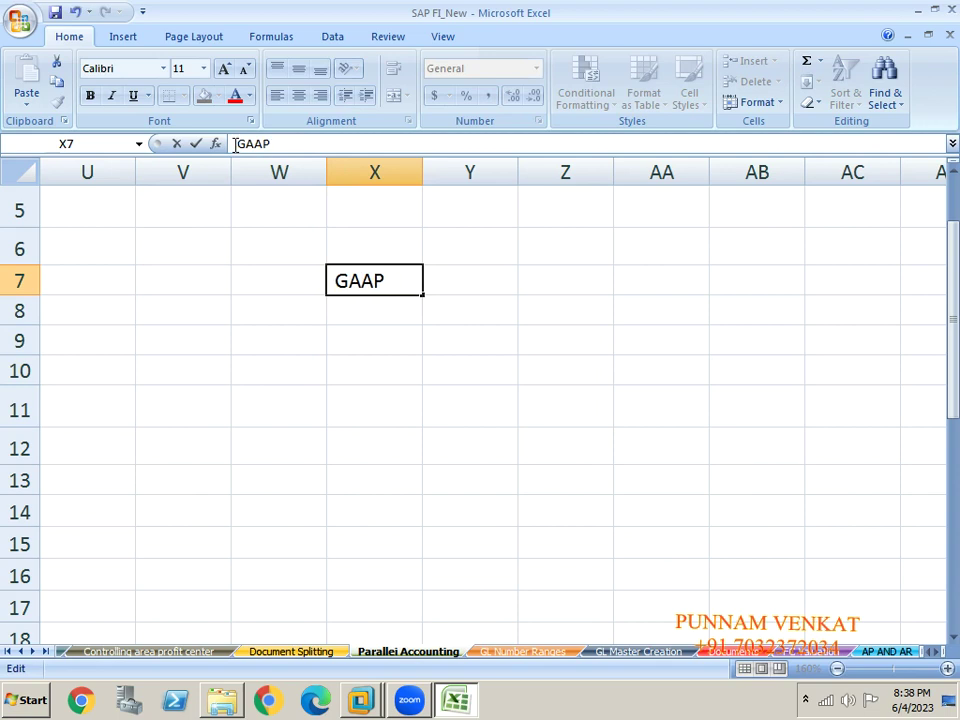
key("Return")
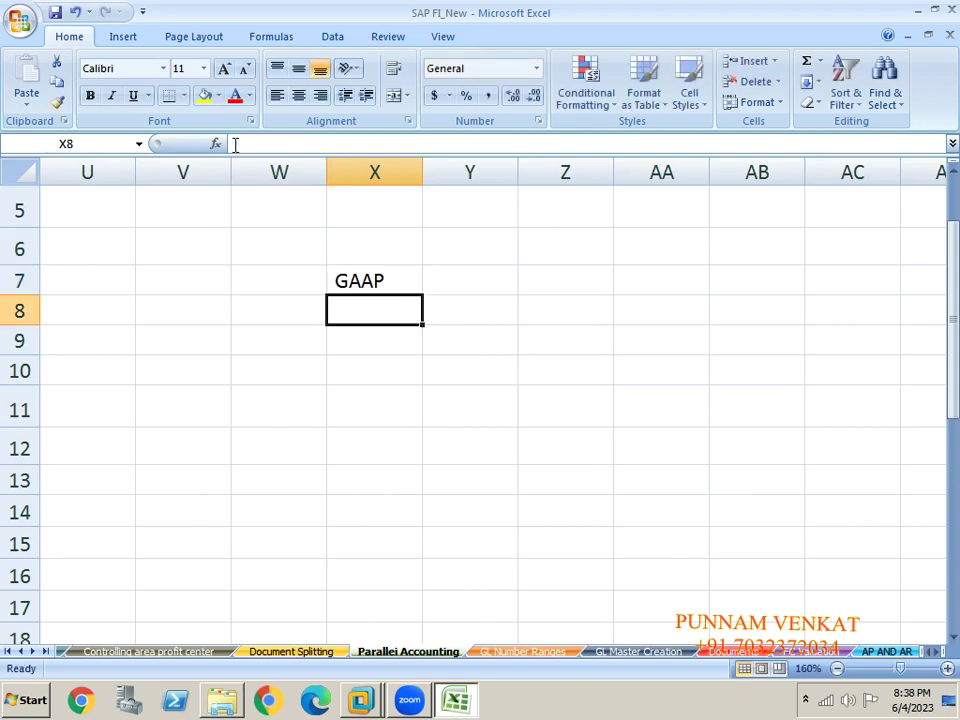
type("IAS")
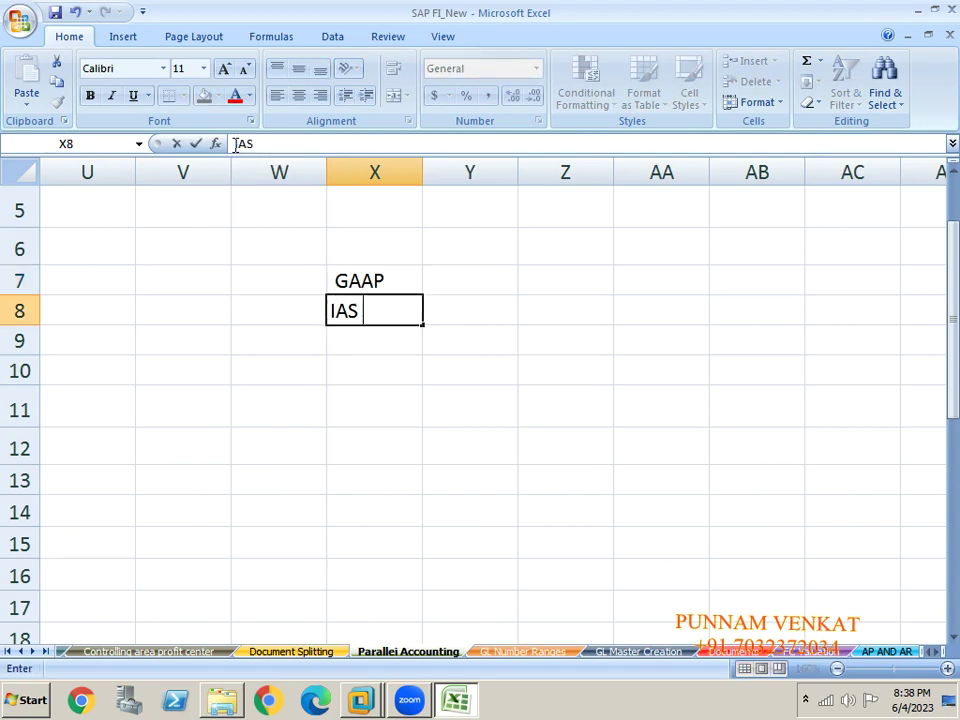
key("Return")
type("IFRS")
key("Return")
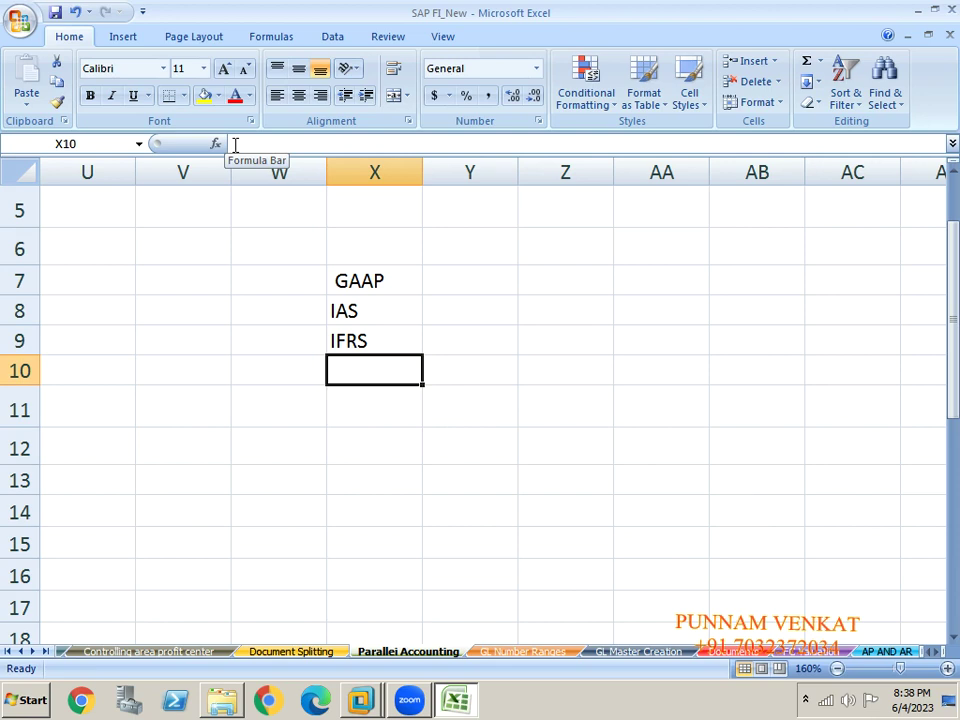
Clear the GAAP, IAS and IFRS entries from cells X7 to X9.
left_click(362, 280)
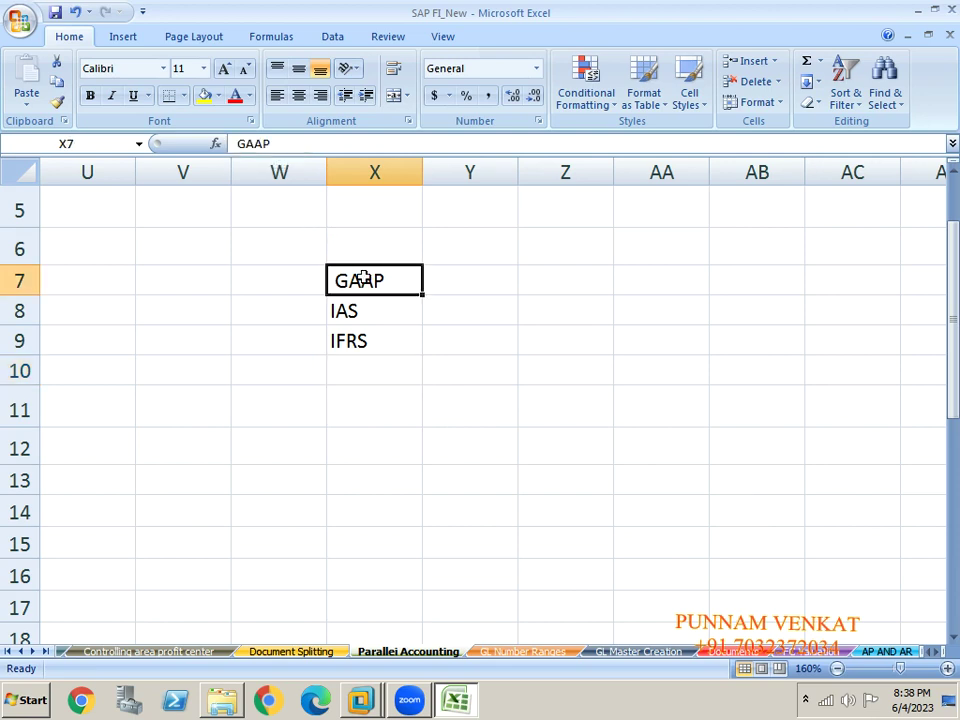
key("shift+Down")
key("shift+Down")
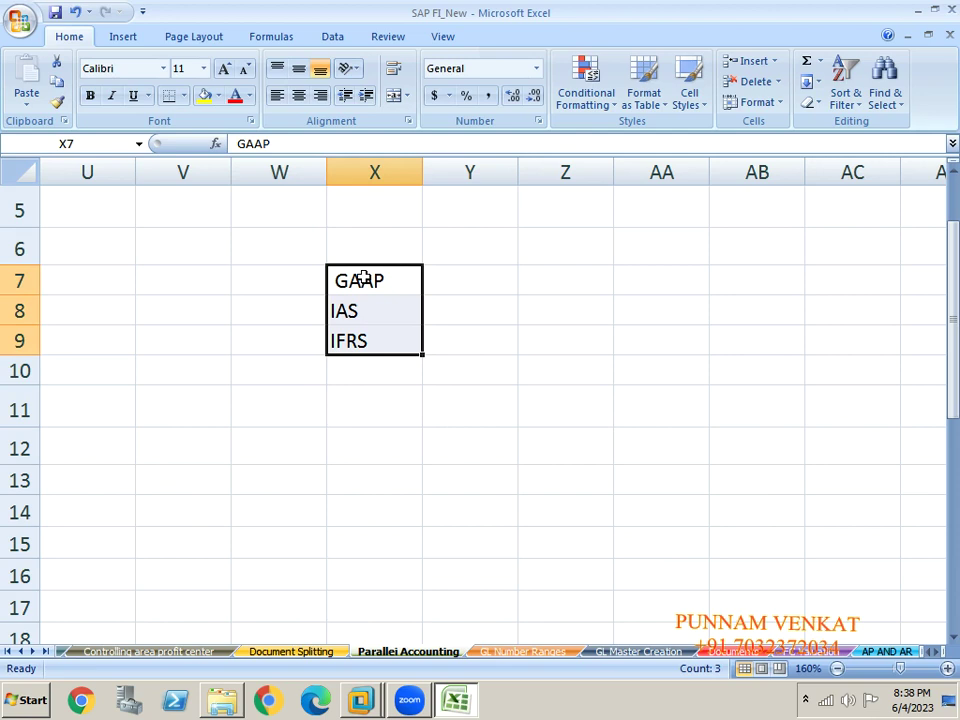
key("Delete")
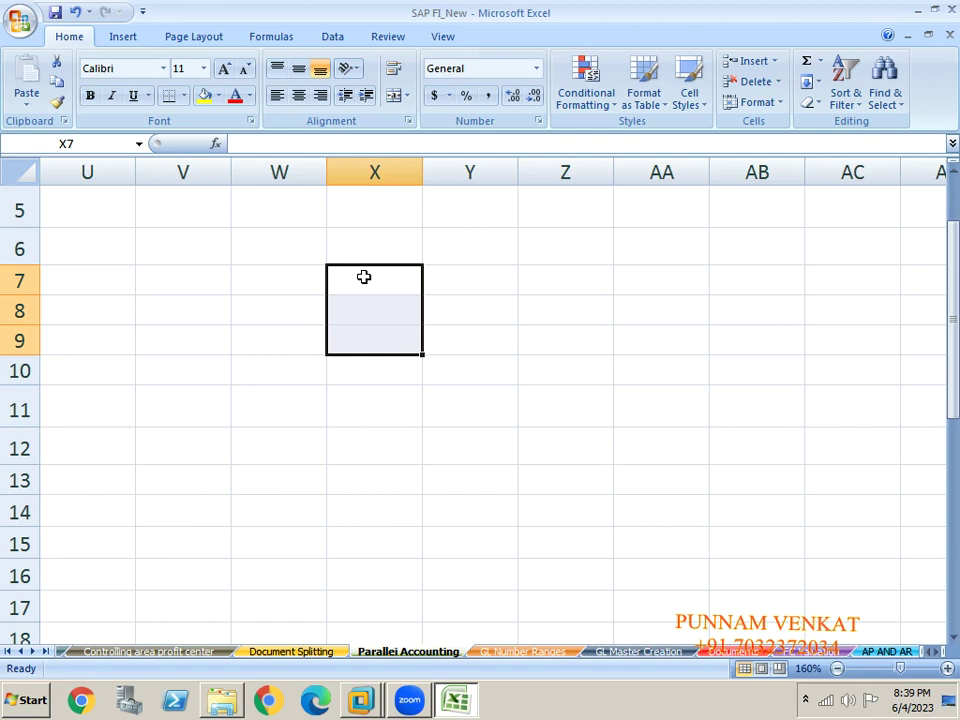
Enter the heading Ledgers in cell W7.
left_click(294, 332)
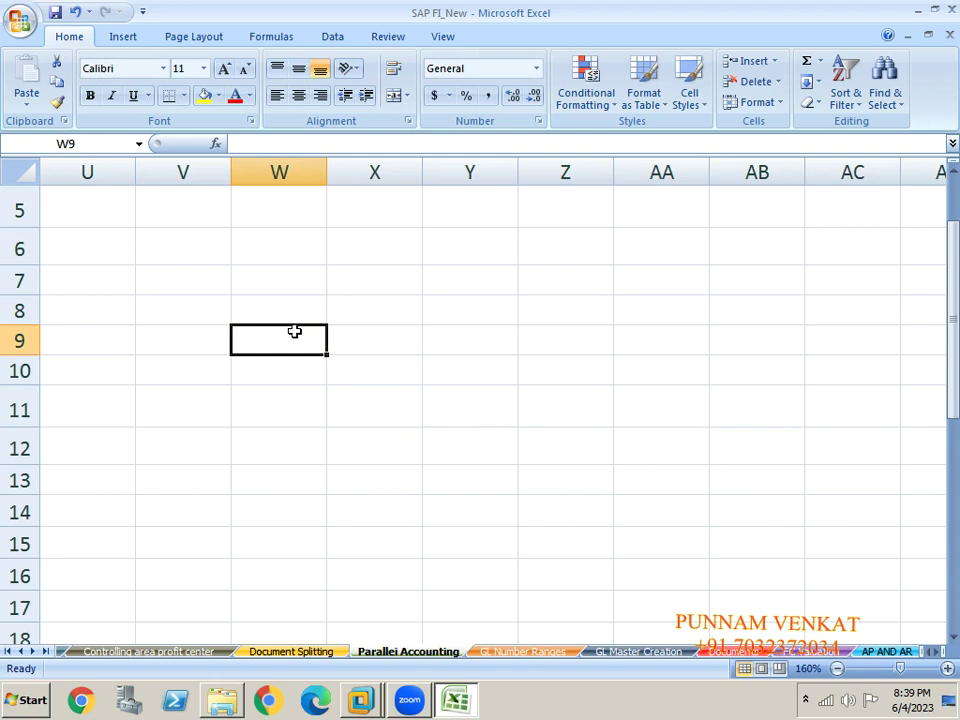
key("Up")
key("Up")
type("Ledgers")
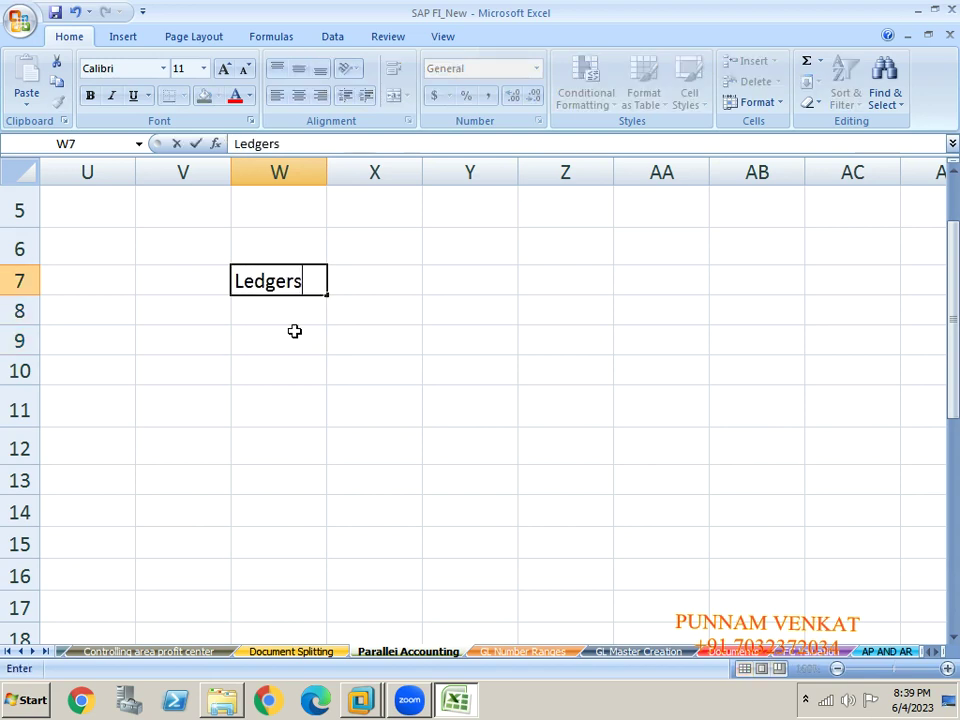
key("Return")
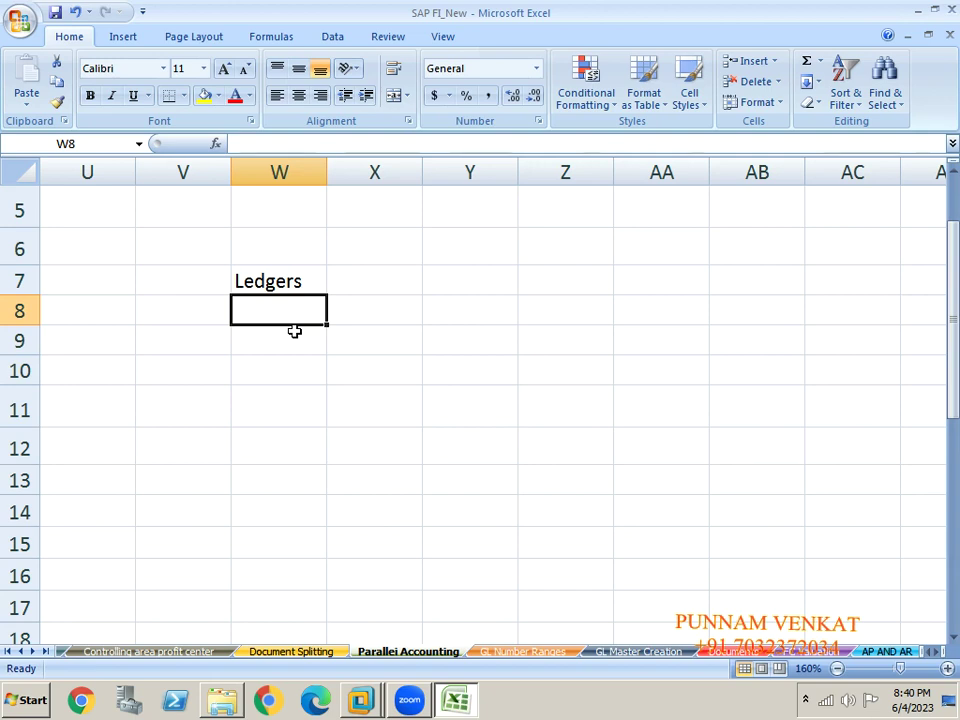
Enter Leading Ledger in cell W10 and Non Ledger in cell Y10 as the two ledger types.
key("Down")
key("Down")
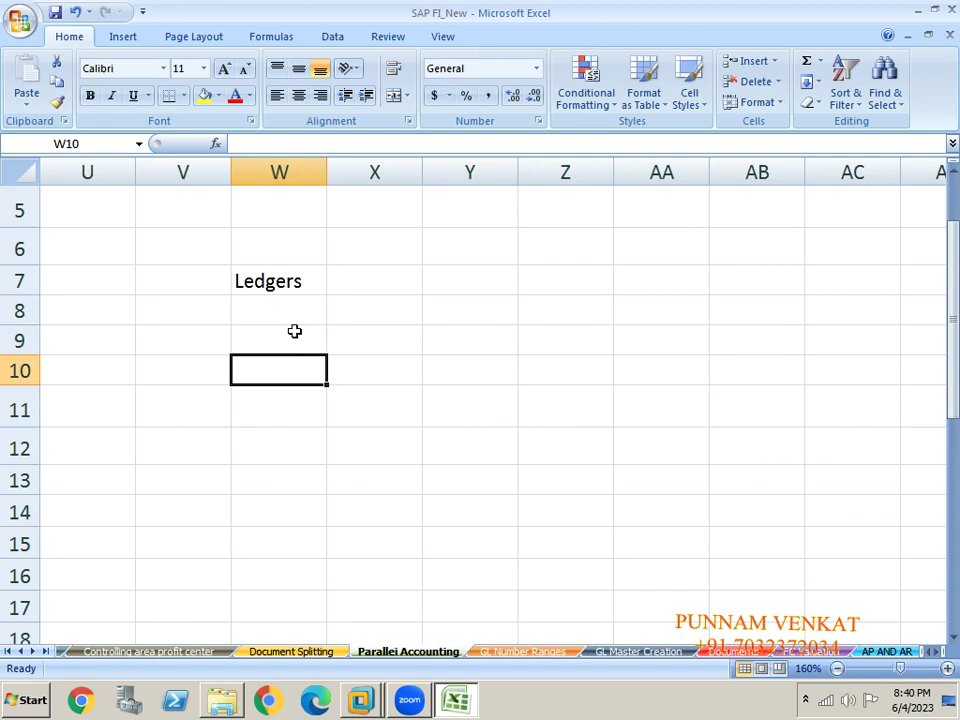
type("Leading le")
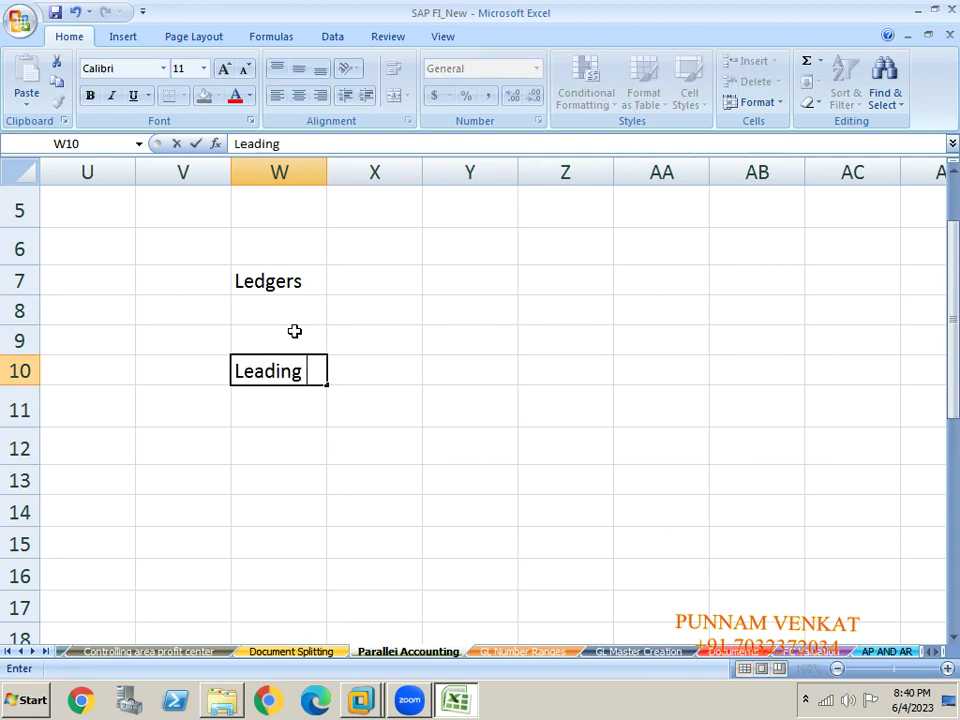
key("BackSpace")
type("Ledger")
key("Tab")
key("Tab")
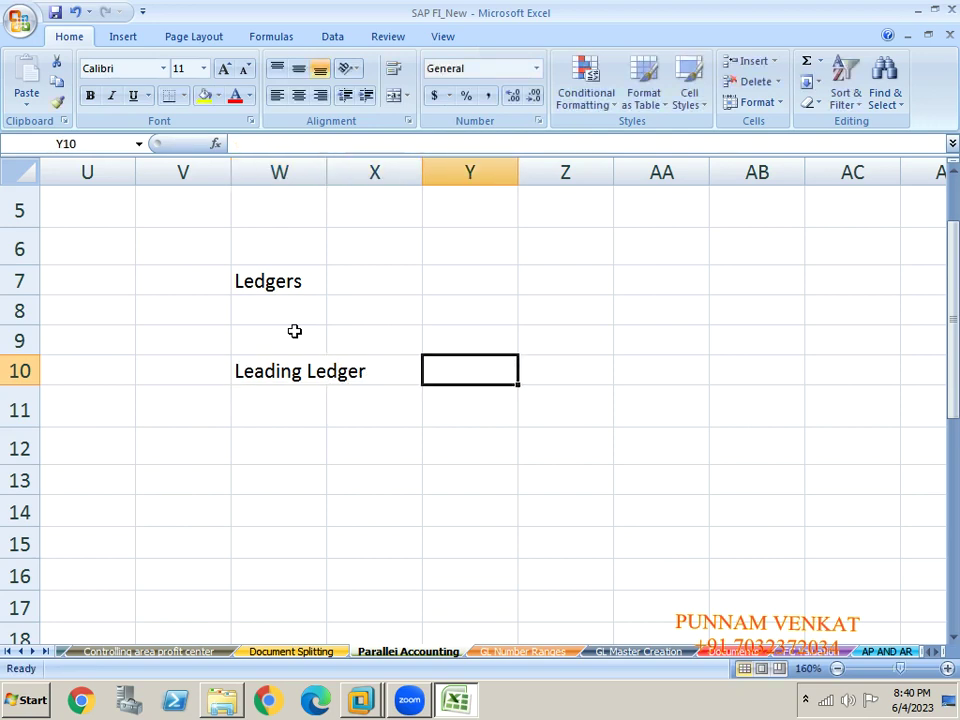
type("Non")
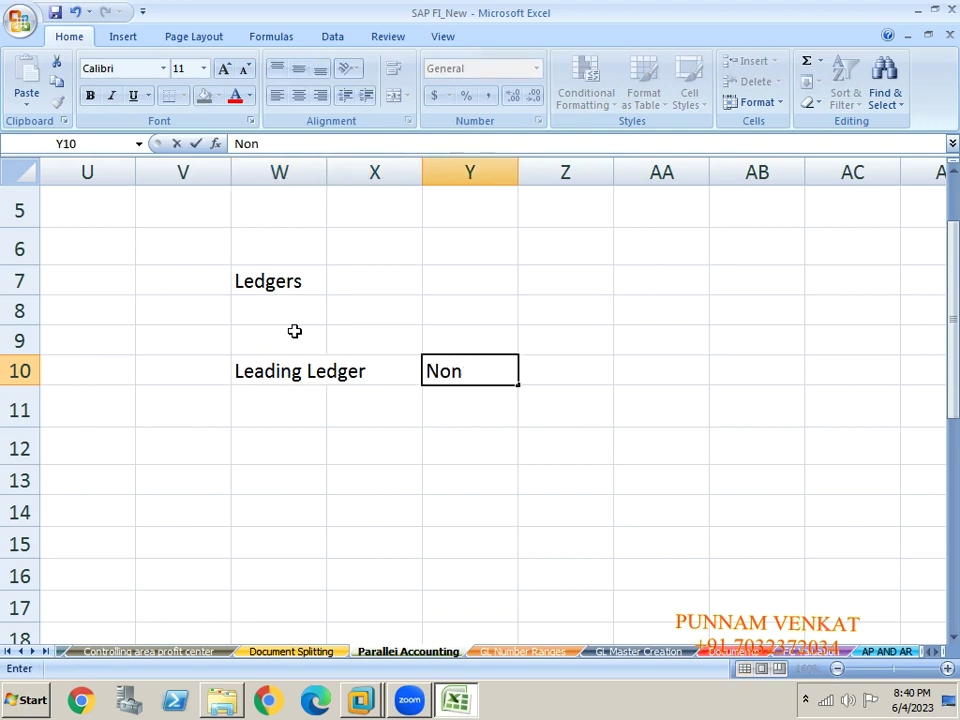
type(" Ledger")
key("Return")
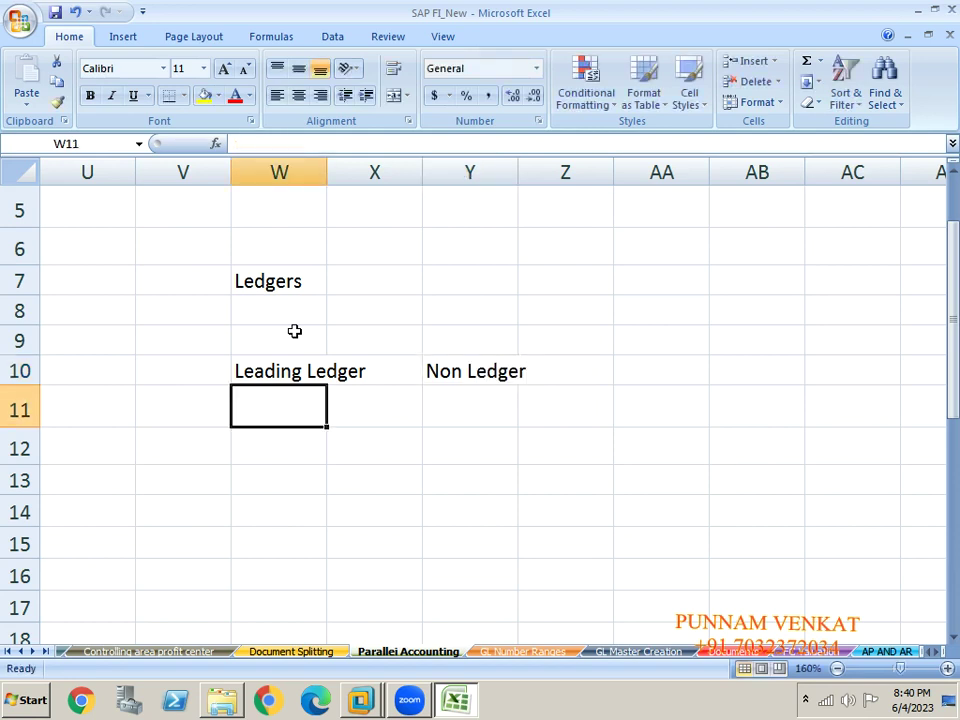
Enter the ledger code 0L as text in cell W12 under Leading Ledger.
left_click(259, 373)
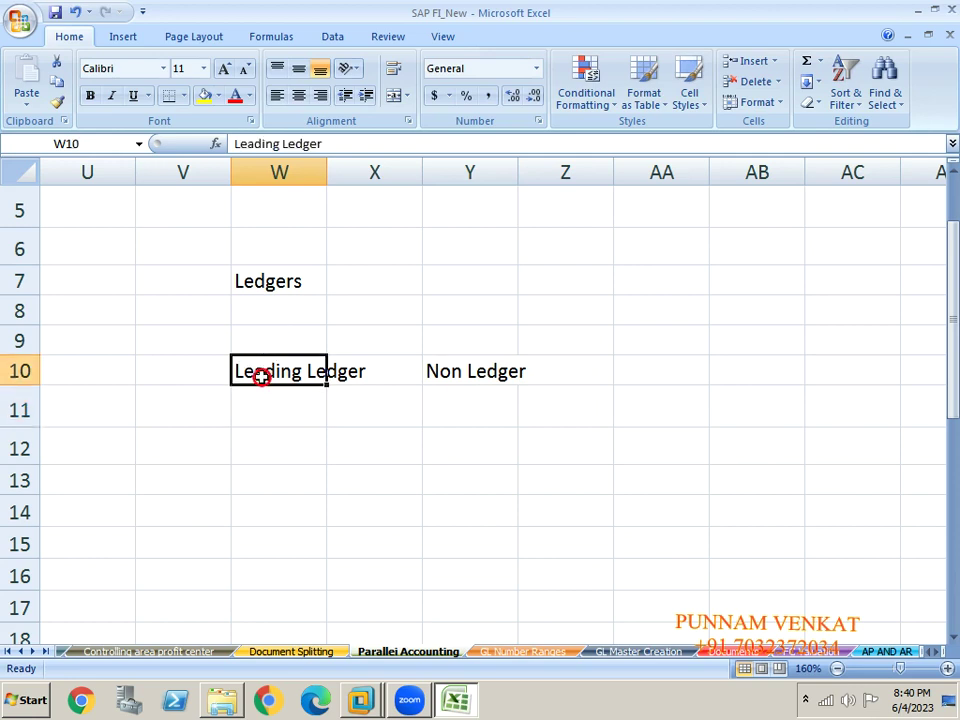
left_click(285, 435)
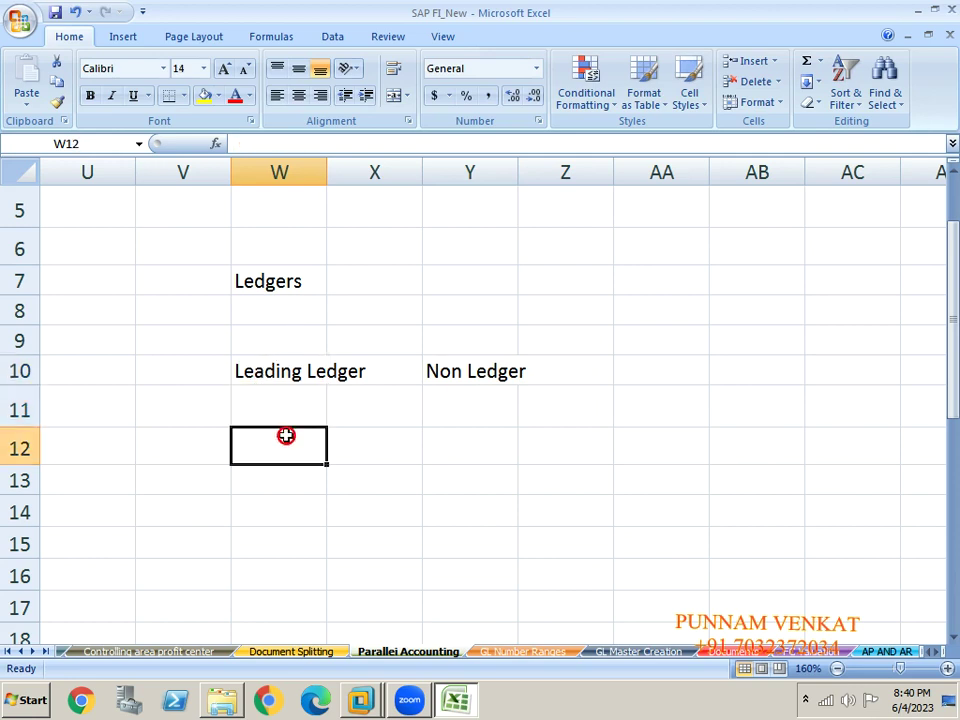
type("'ol")
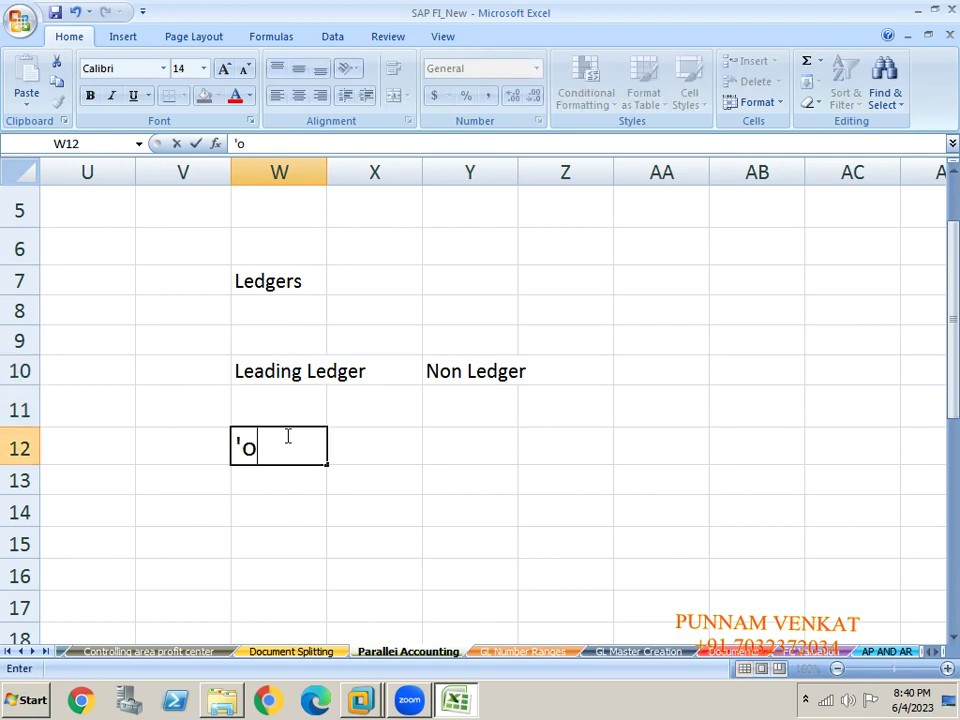
key("BackSpace")
key("BackSpace")
type("0L")
key("Return")
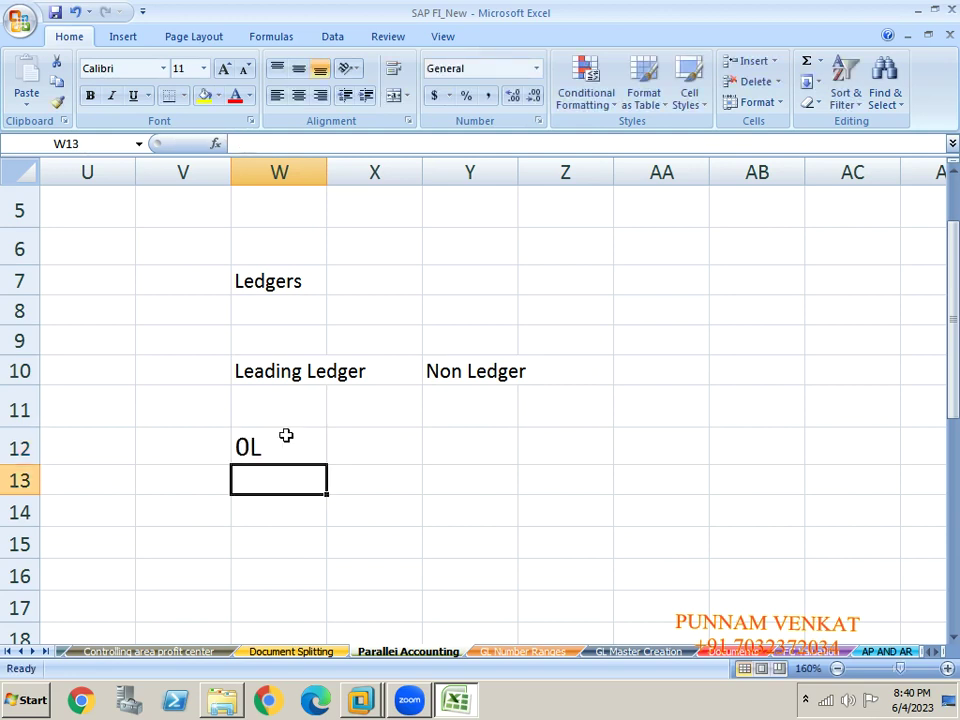
Widen column W so that the Leading Ledger text fits within its cell.
left_click(284, 371)
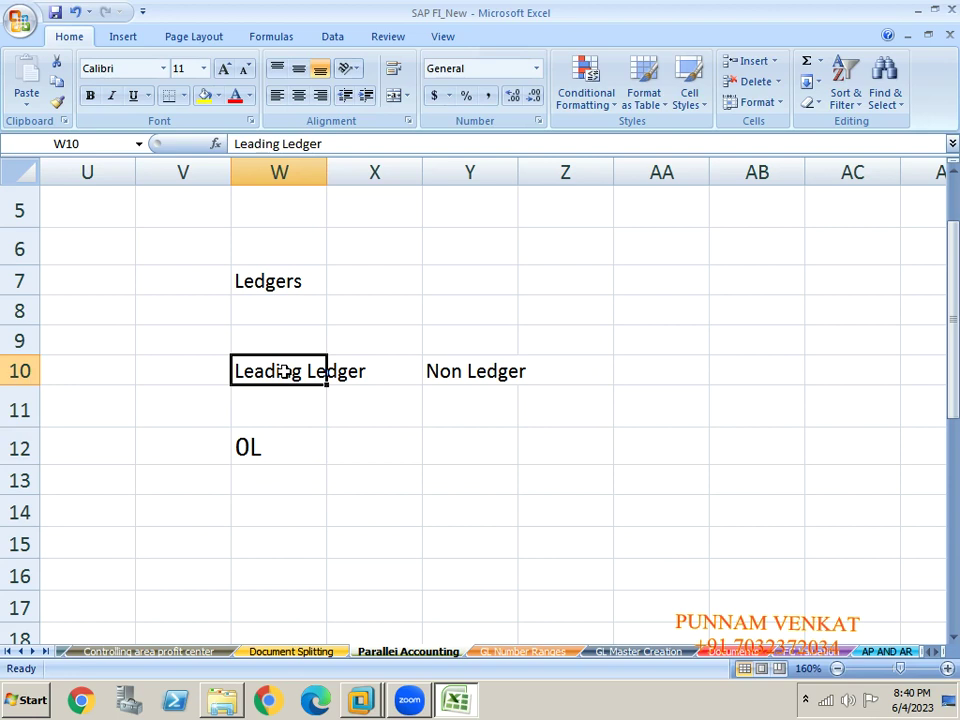
left_click_drag(284, 371, 282, 448)
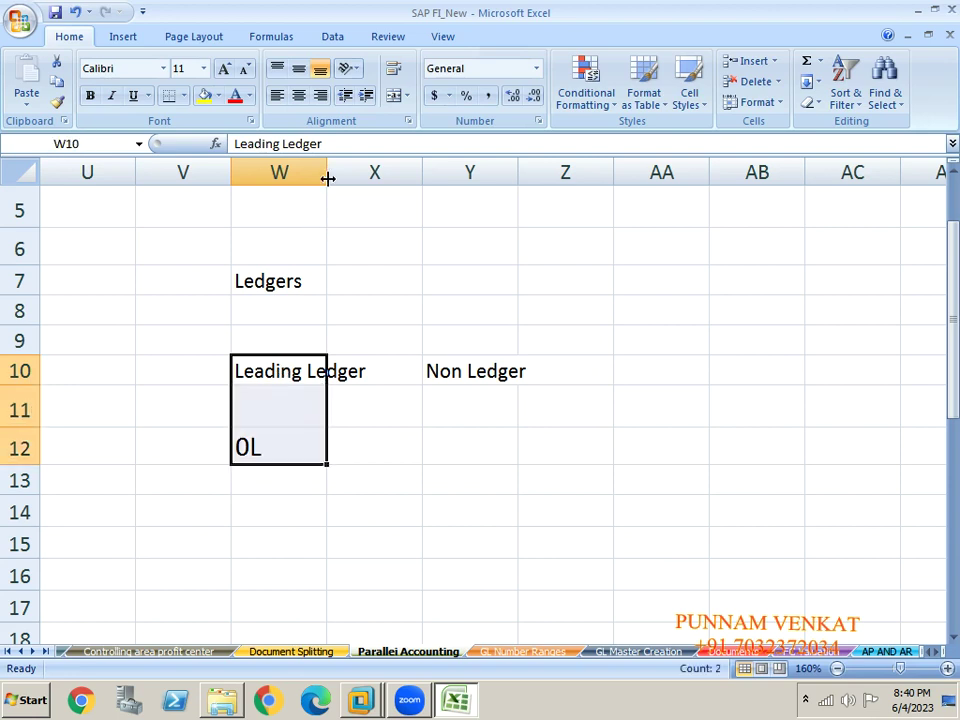
left_click_drag(328, 177, 369, 186)
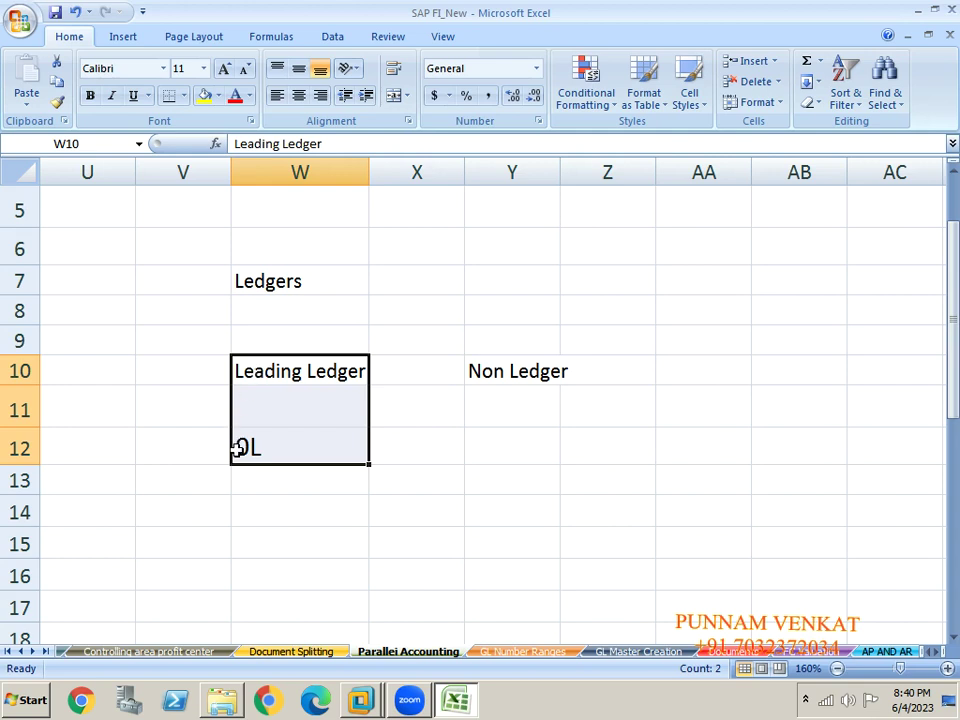
Enter the accounting standard IAS in cell W15 below the 0L ledger code.
left_click(281, 447)
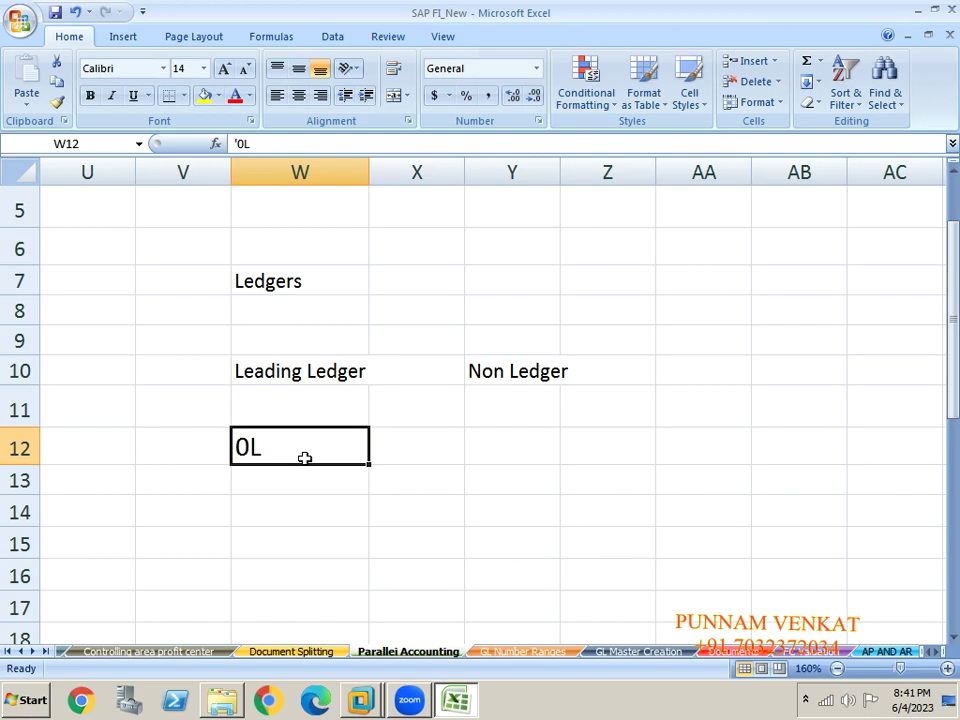
left_click(274, 541)
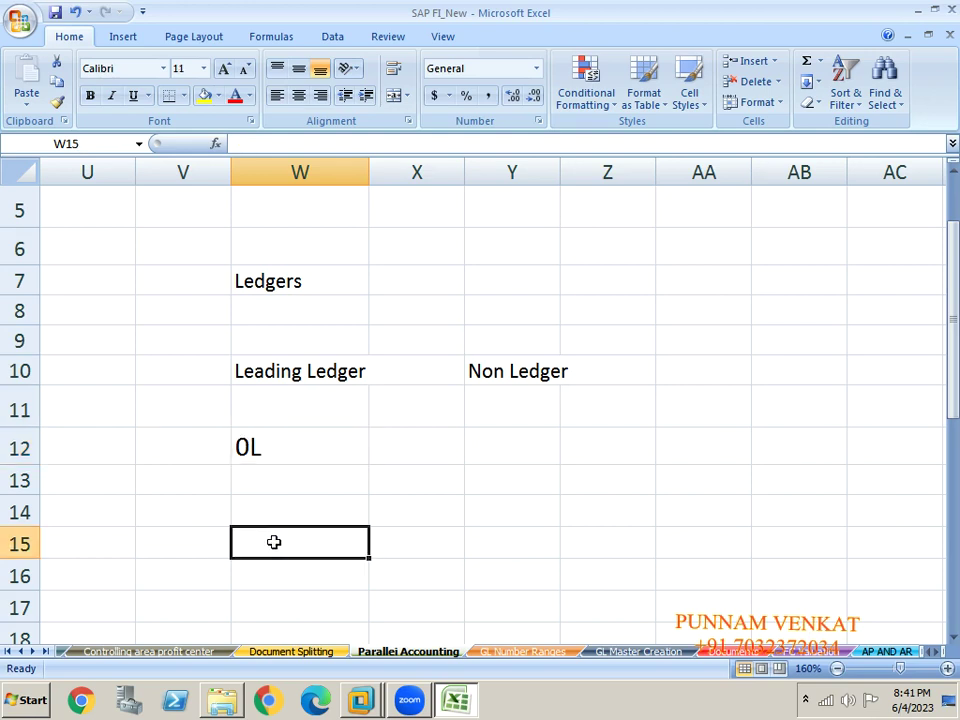
type("IAS")
key("Return")
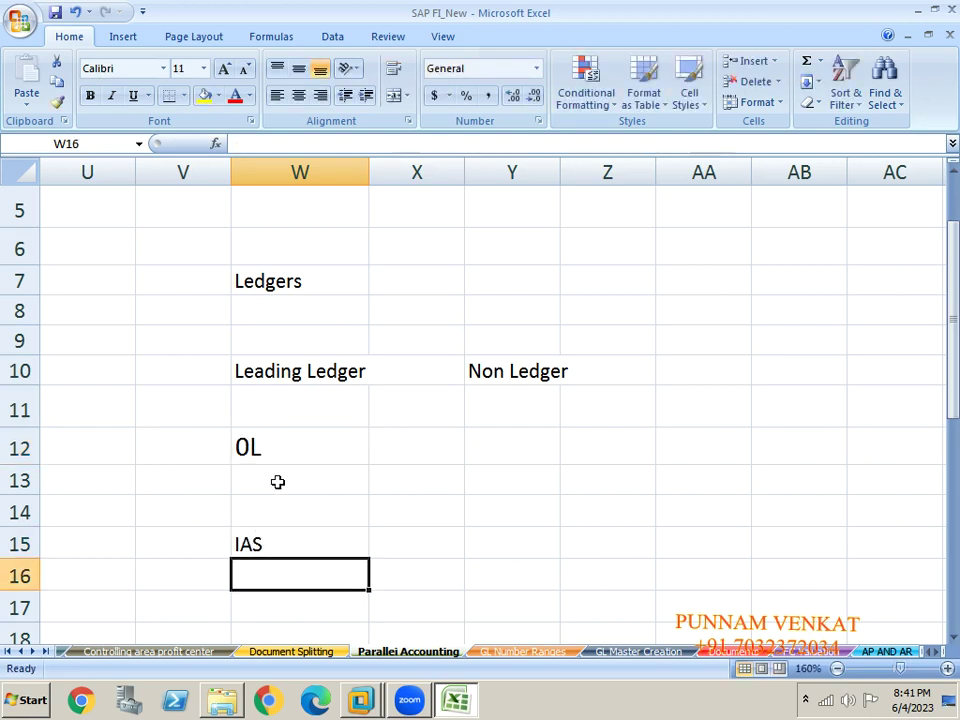
Select cells W10 to W15 to review the Leading Ledger, 0L and IAS entries together.
left_click(269, 371)
key("shift+Down")
key("shift+Down")
key("shift+Down")
key("shift+Down")
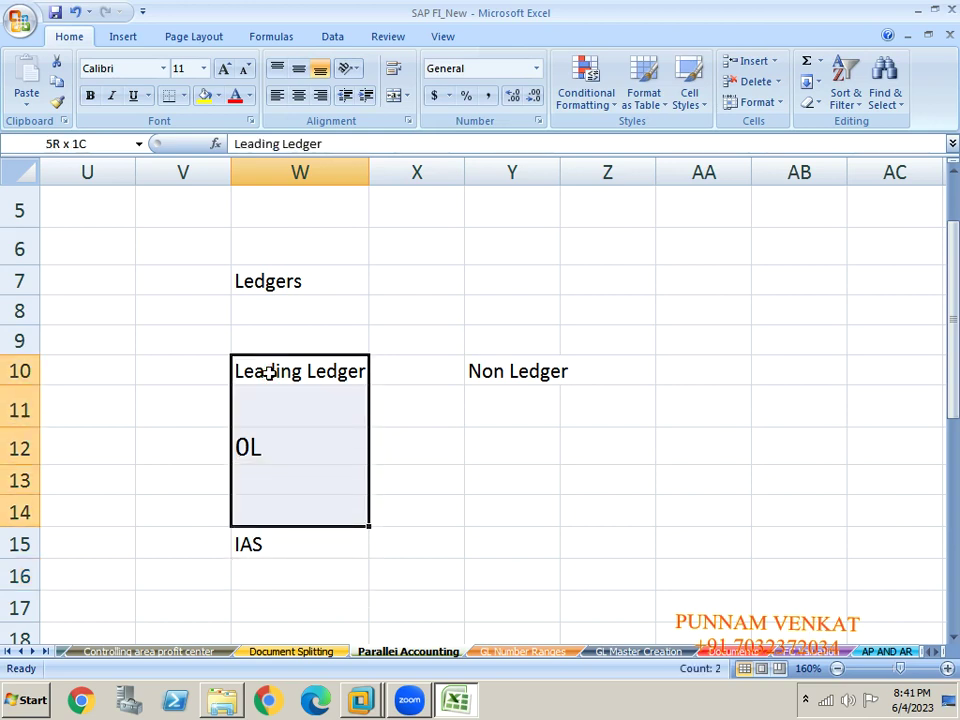
key("shift+Down")
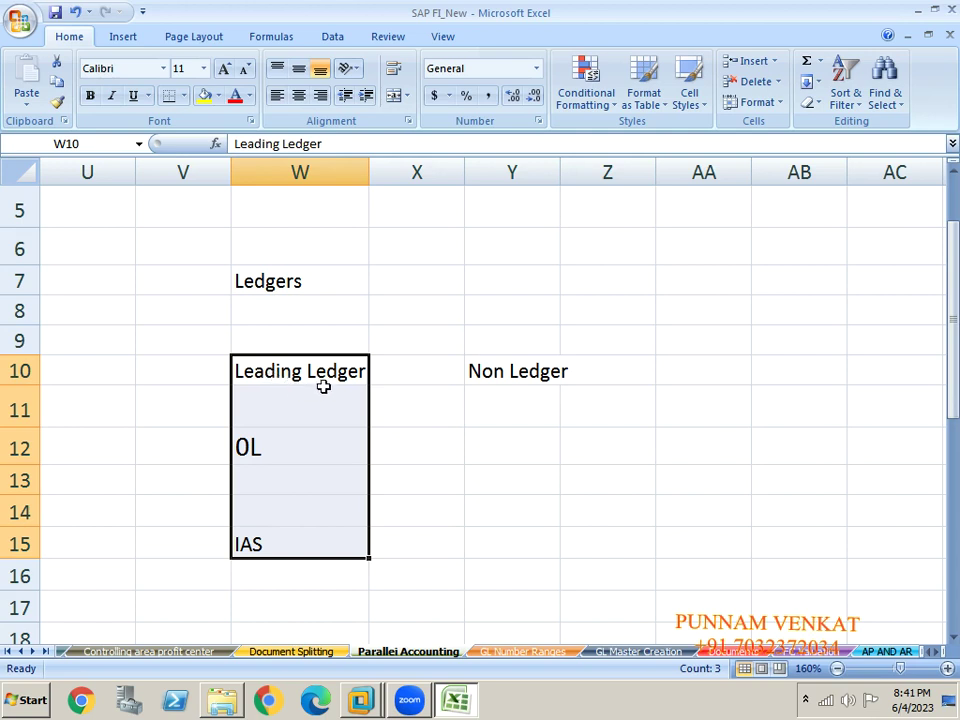
Widen column Y to fit the Non Ledger text and fill the IAS cell W15 with yellow.
left_click(508, 378)
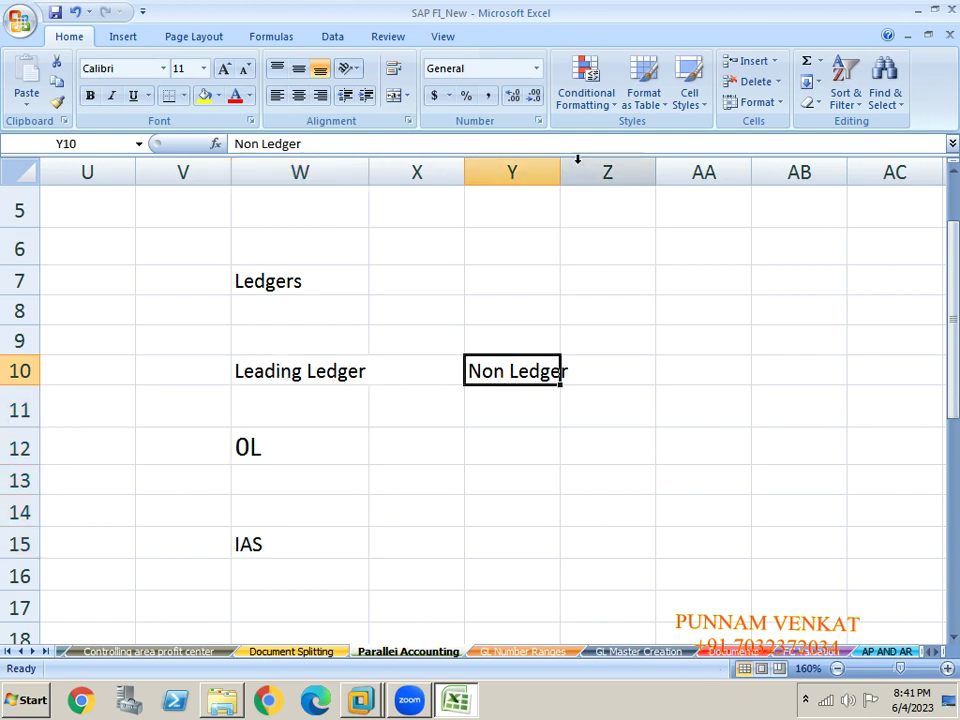
left_click_drag(558, 172, 599, 174)
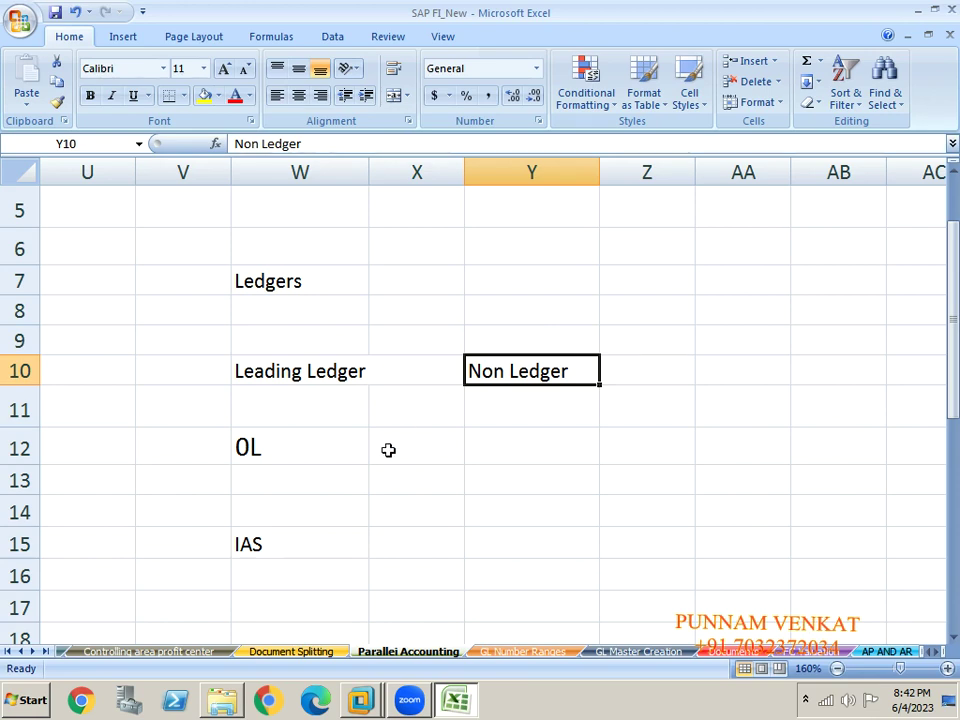
left_click(285, 537)
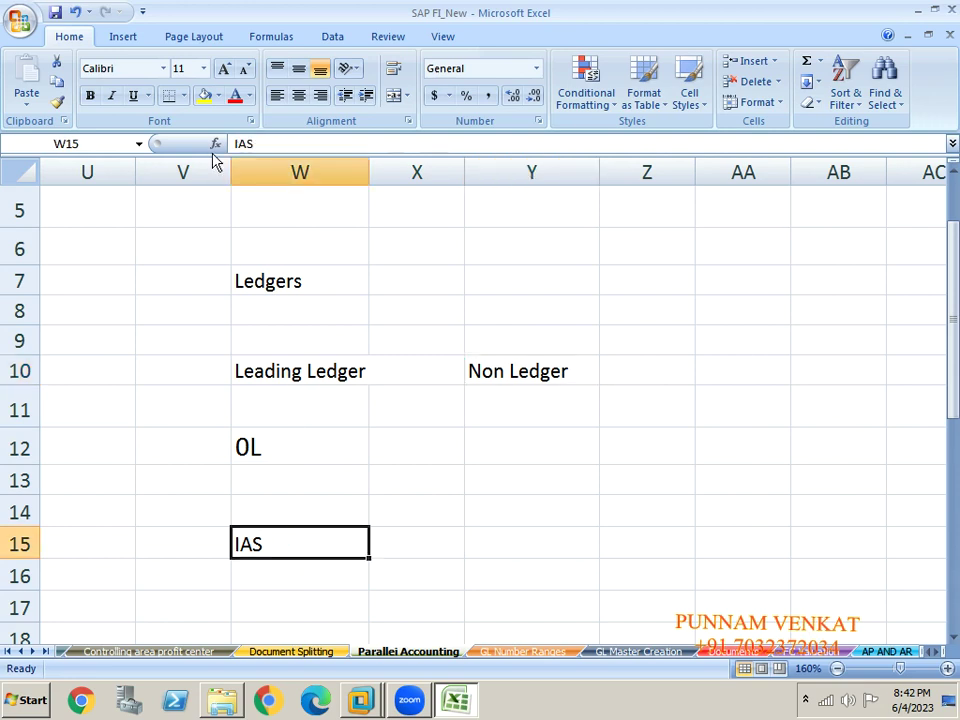
left_click(203, 95)
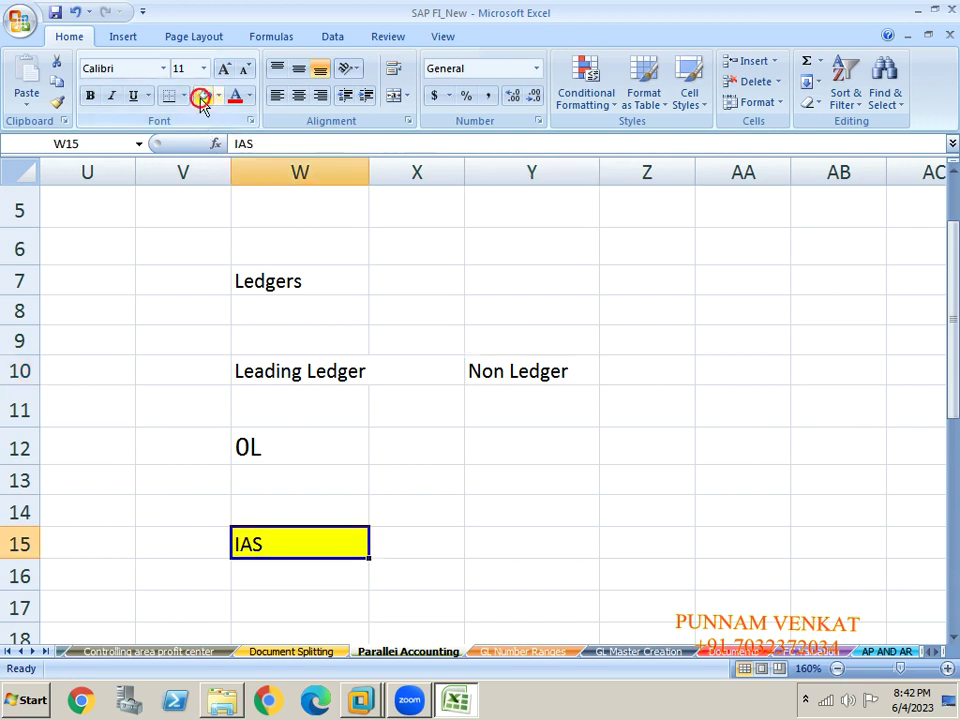
Fill the 0L ledger code cell W12 with yellow.
left_click(258, 446)
left_click(204, 96)
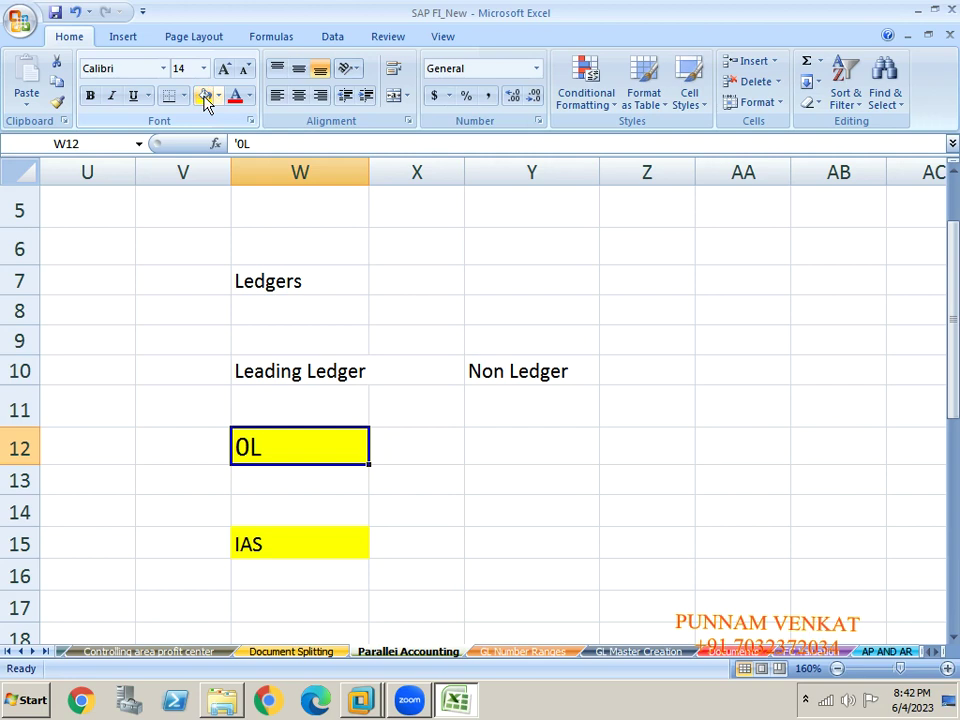
Review the Define Ledgers for General Ledger Accounting table from cell A1 and the configuration path across to column K.
key("Left")
key("Left")
key("Left")
key("Left")
key("Left")
key("Left")
key("Left")
key("Left")
key("Left")
key("Left")
key("Left")
key("Left")
key("Left")
key("Left")
key("Left")
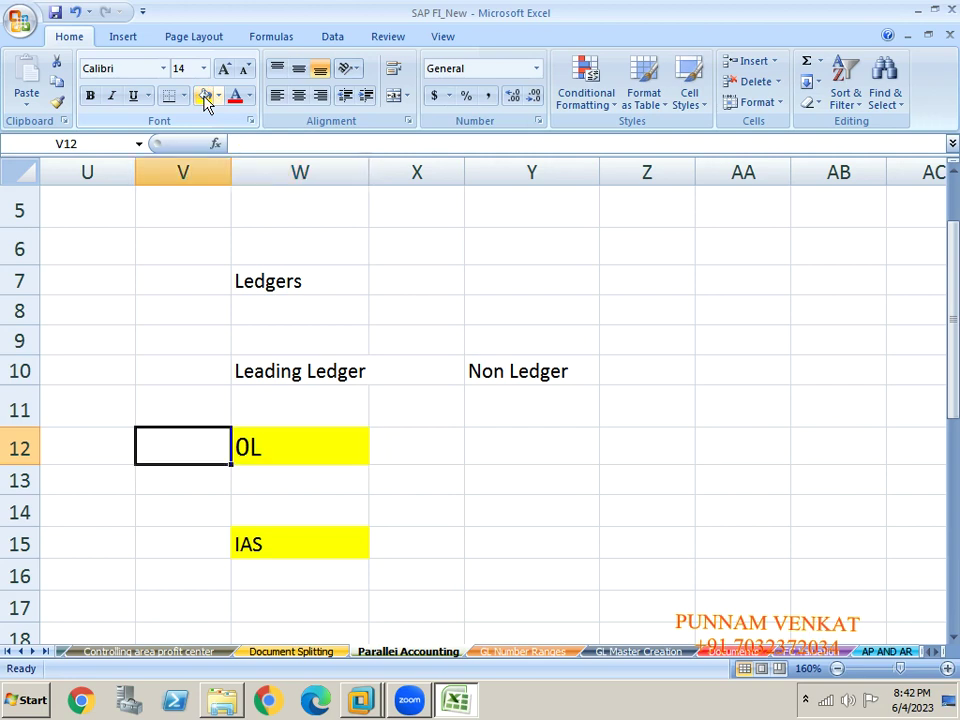
key("Left")
key("Left")
key("Left")
key("Left")
key("Left")
key("Left")
key("Left")
key("Up")
key("Up")
key("Up")
key("Up")
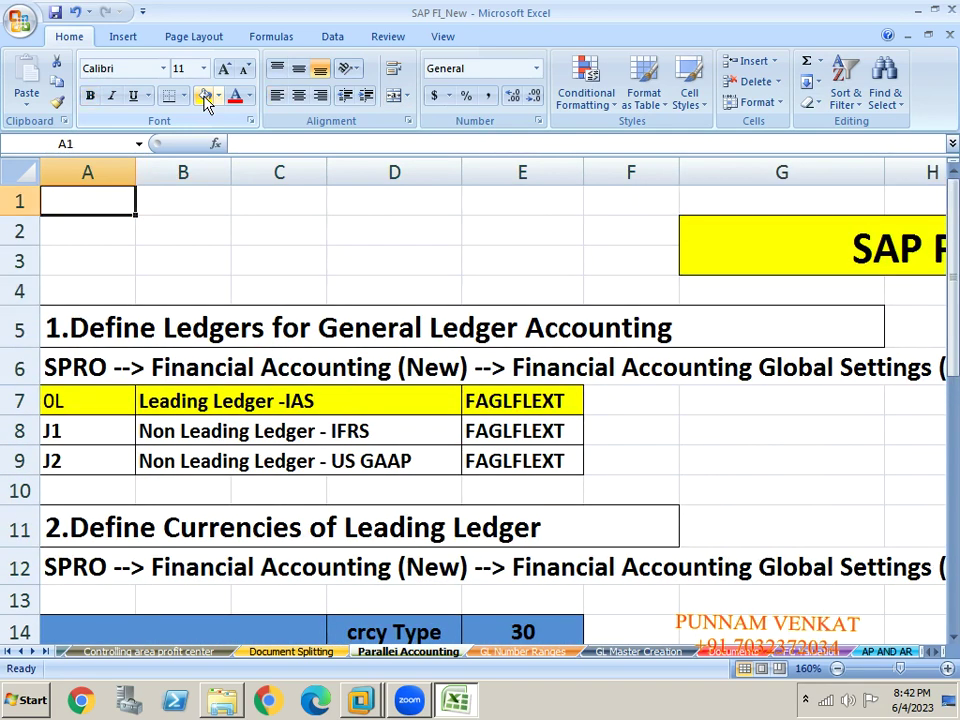
key("Right")
key("Right")
key("Right")
key("Right")
key("Right")
key("Right")
key("Right")
key("Right")
key("Right")
key("Right")
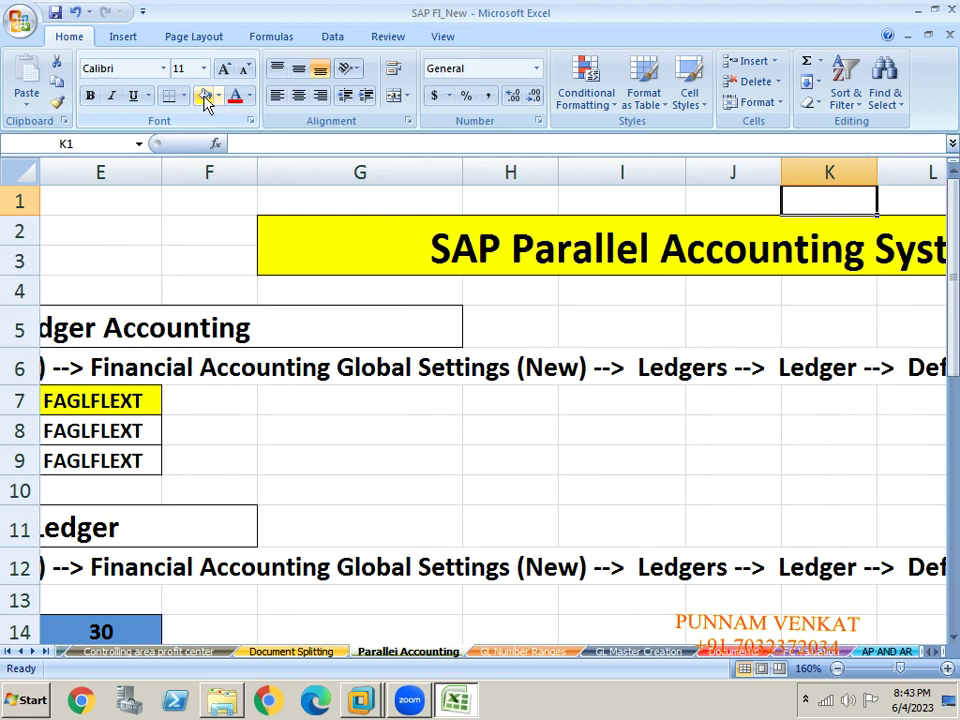
Return to the ledger notes and enter the accounting standard IFRS in cell Y15 under Non Ledger.
key("Right")
key("Right")
key("Right")
key("Right")
key("Right")
key("Right")
key("Right")
key("Right")
key("Right")
key("Right")
key("Right")
key("Right")
key("Right")
key("Right")
key("Right")
key("Right")
key("Right")
key("Right")
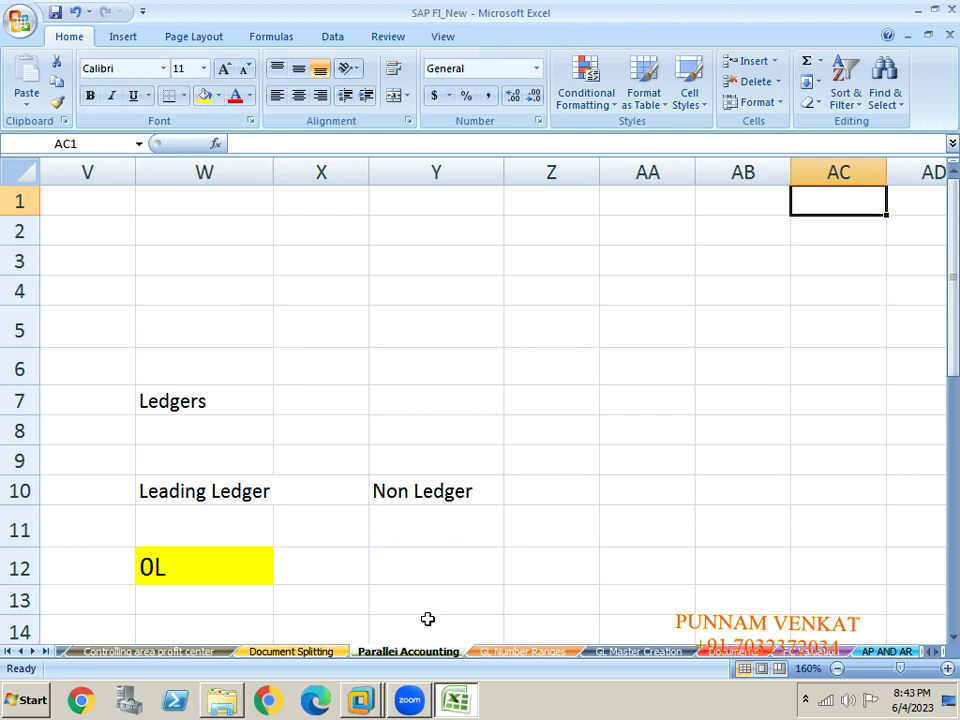
left_click(458, 572)
key("Down")
key("Down")
key("Down")
key("Down")
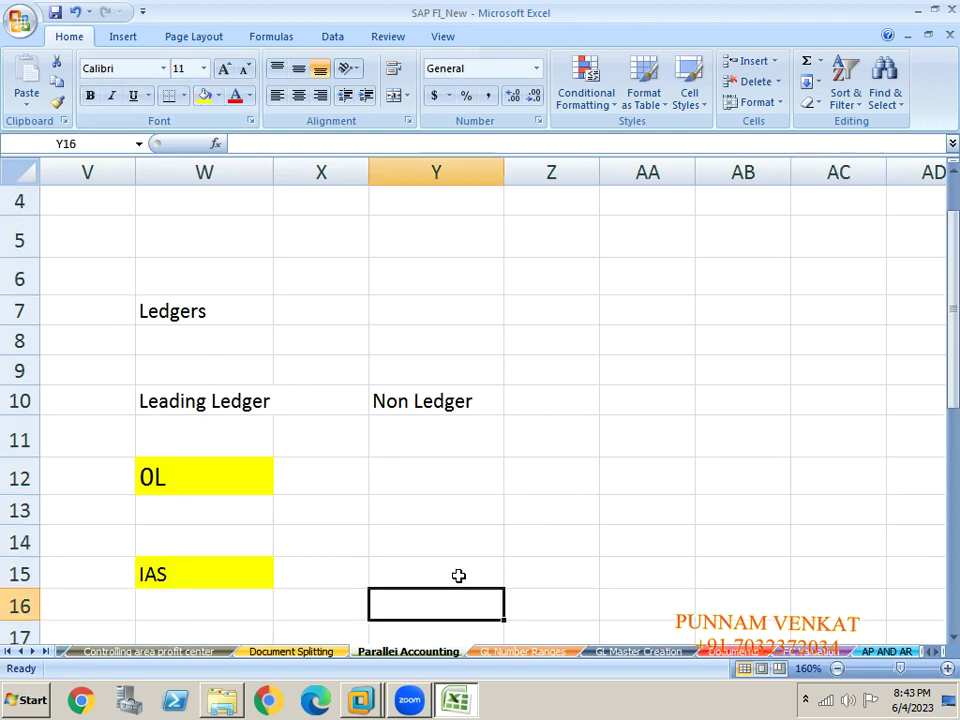
key("Up")
type("IFRS")
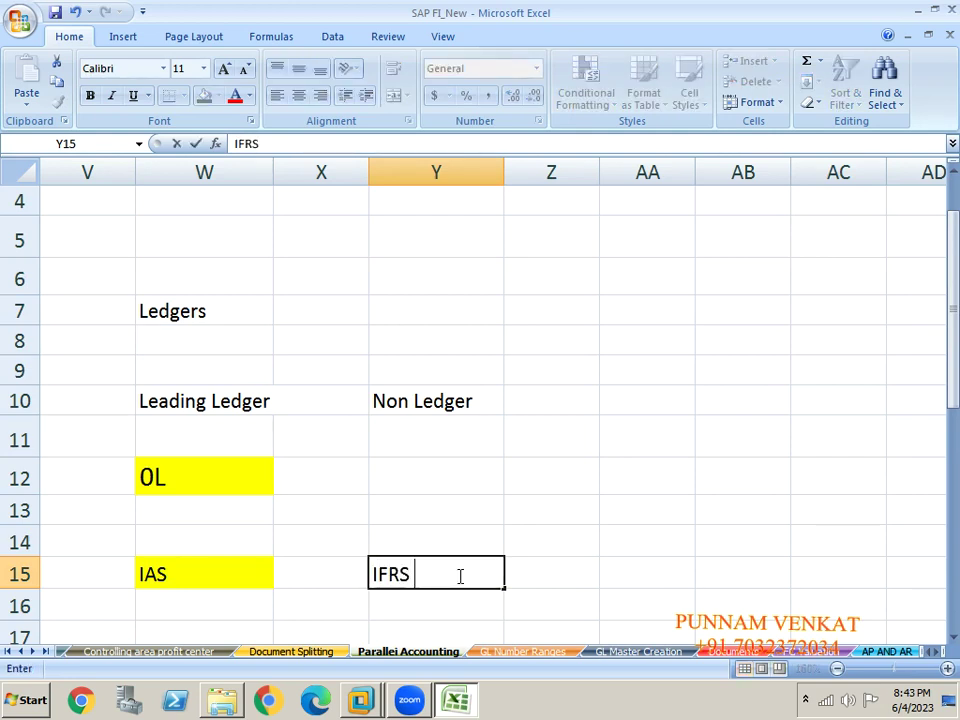
key("Return")
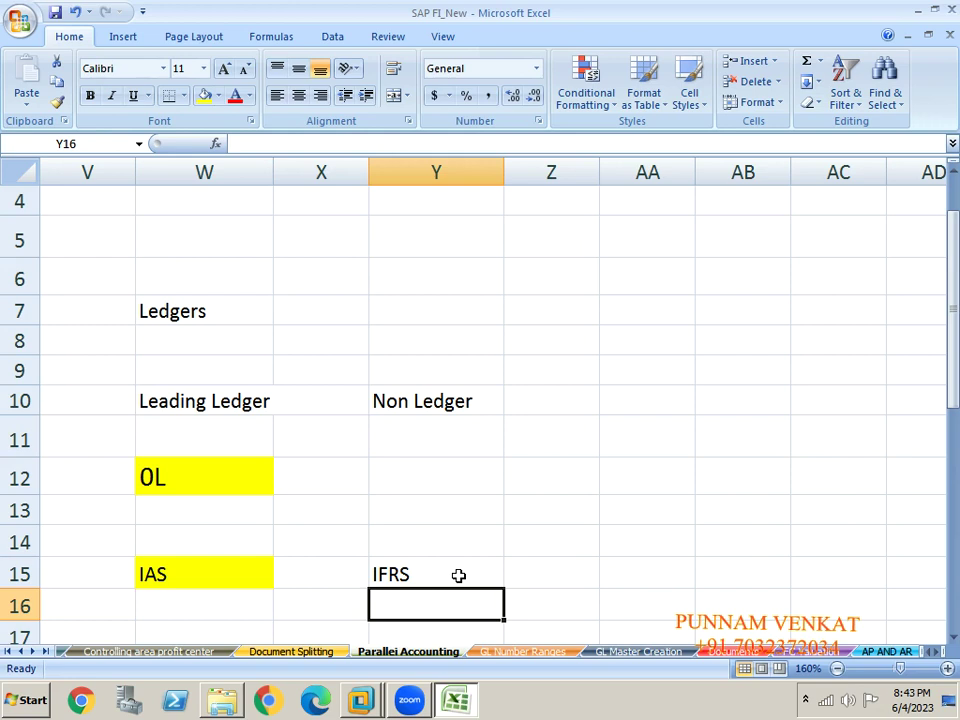
Move the IFRS entry from cell Y15 up to cell Y13.
left_click(458, 575)
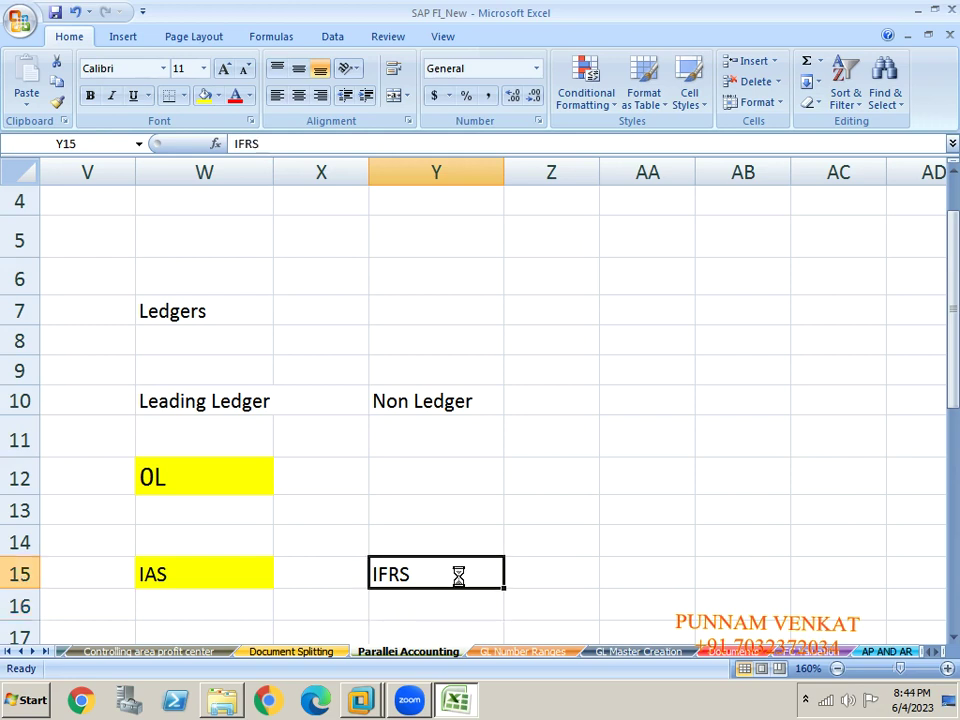
key("ctrl+x")
key("Up")
key("Up")
key("Return")
Enter the second non-leading accounting standard, US GAAP, in cell Y15.
key("Down")
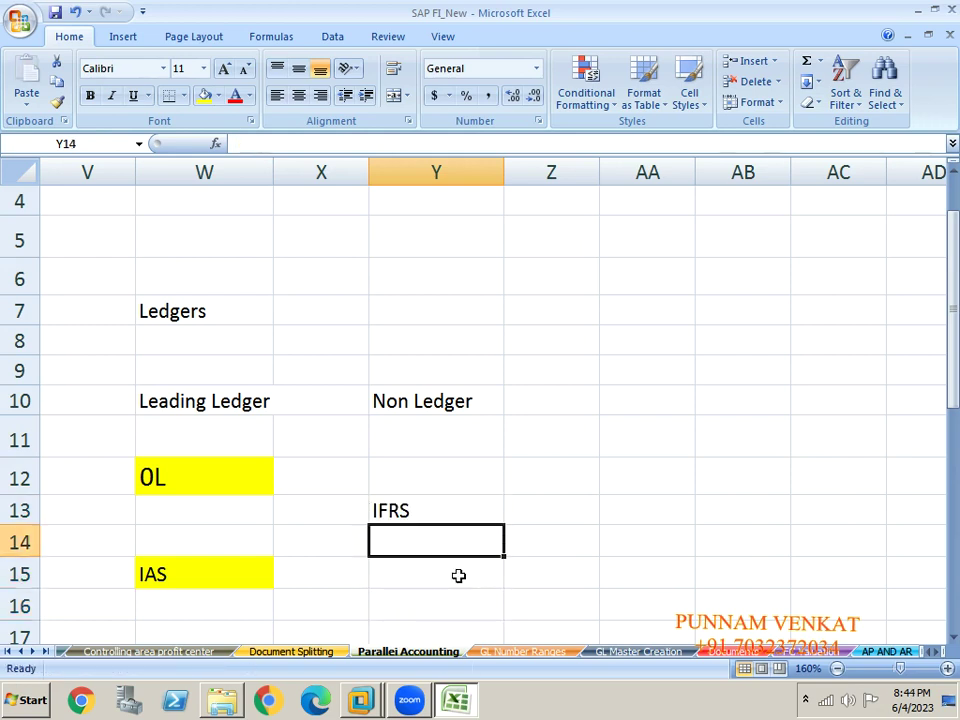
key("Down")
type("US")
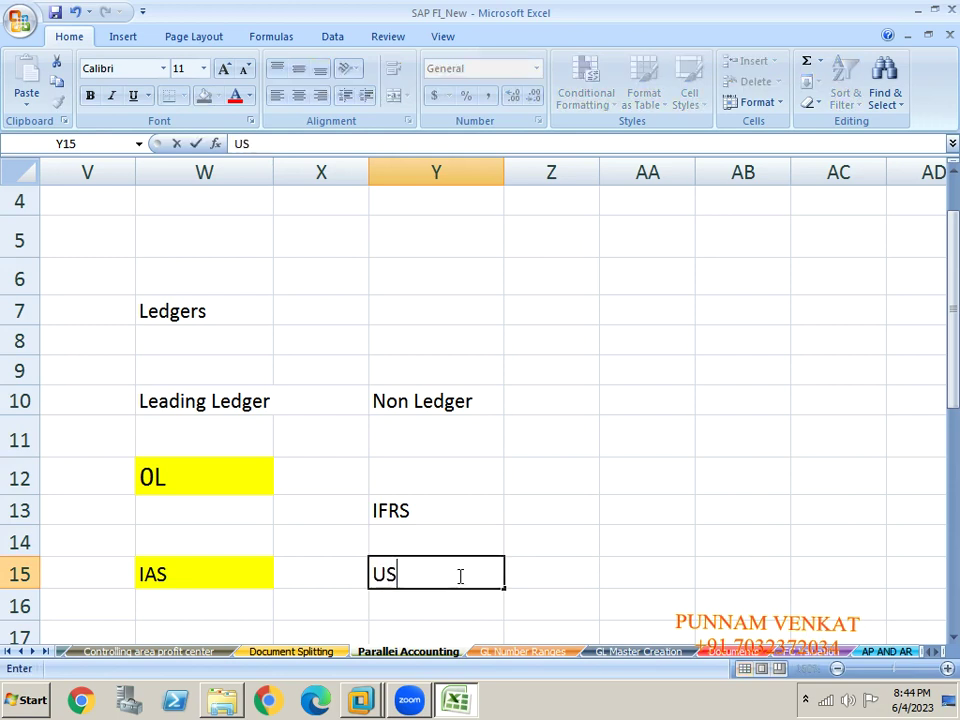
type(" GAAP")
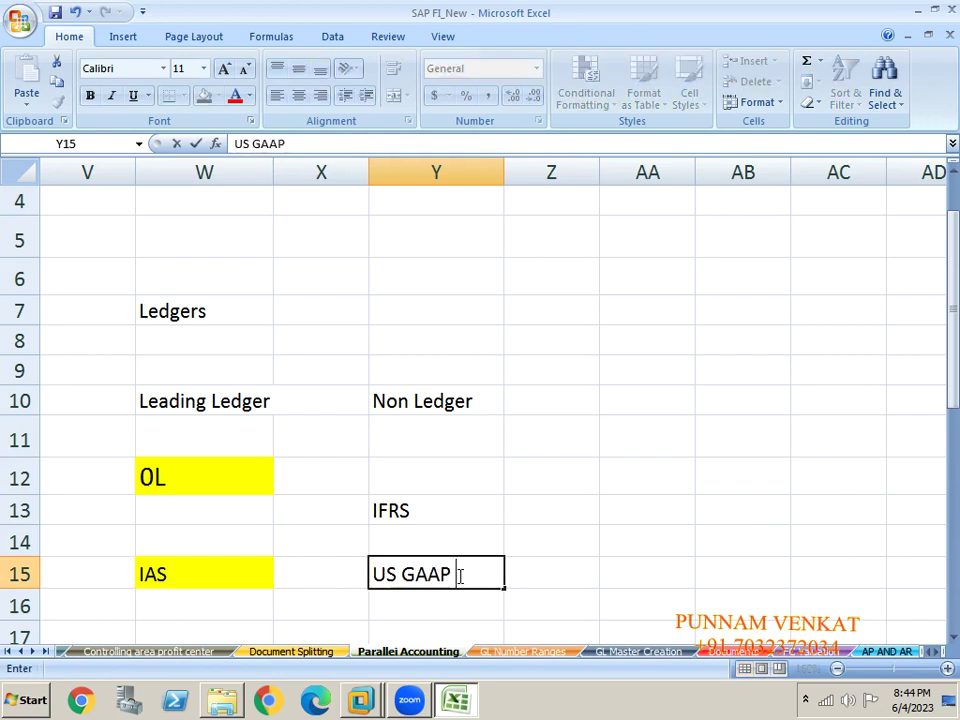
Finish entering US GAAP in cell Y15 under the Non Ledger heading.
key("Return")
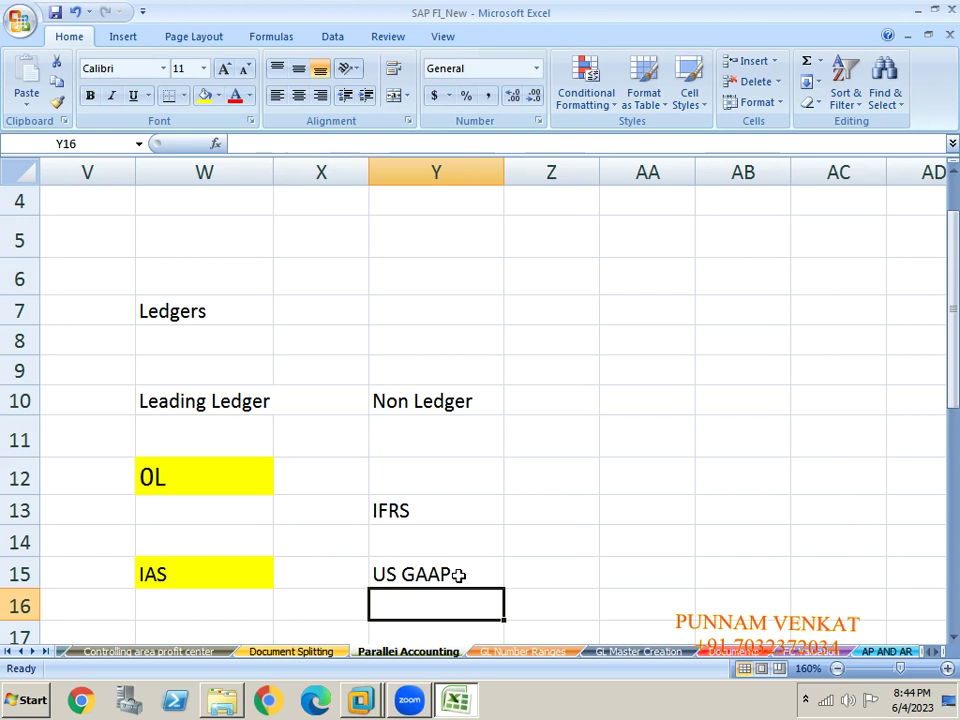
left_click(458, 575)
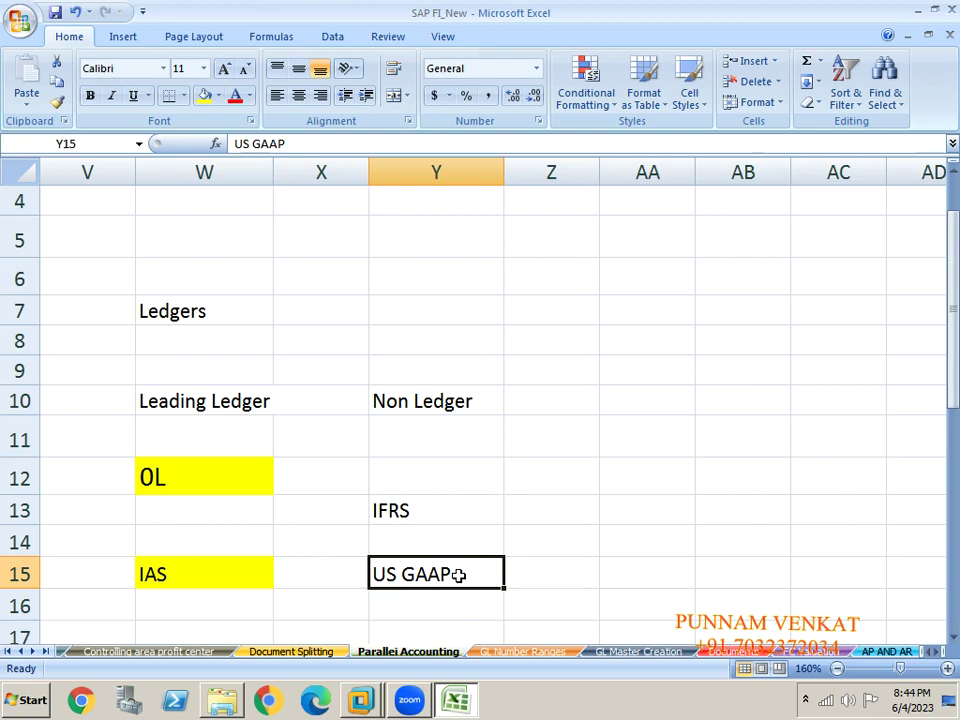
Examine the 0L and IAS entries under Leading Ledger and the IFRS and US GAAP entries under Non Ledger.
left_click(189, 466)
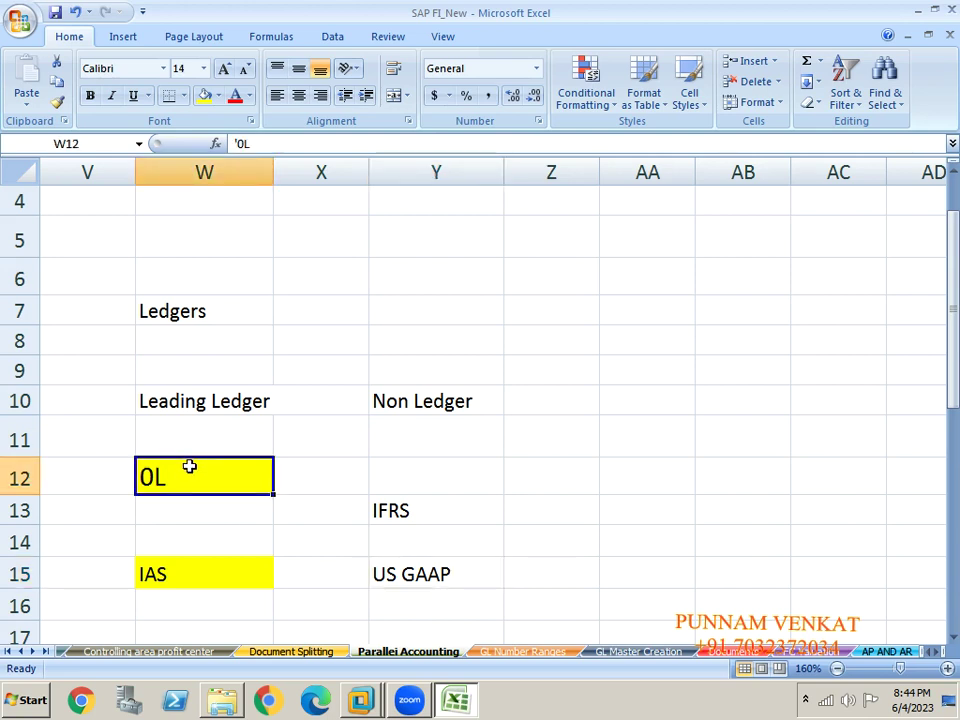
left_click(173, 583)
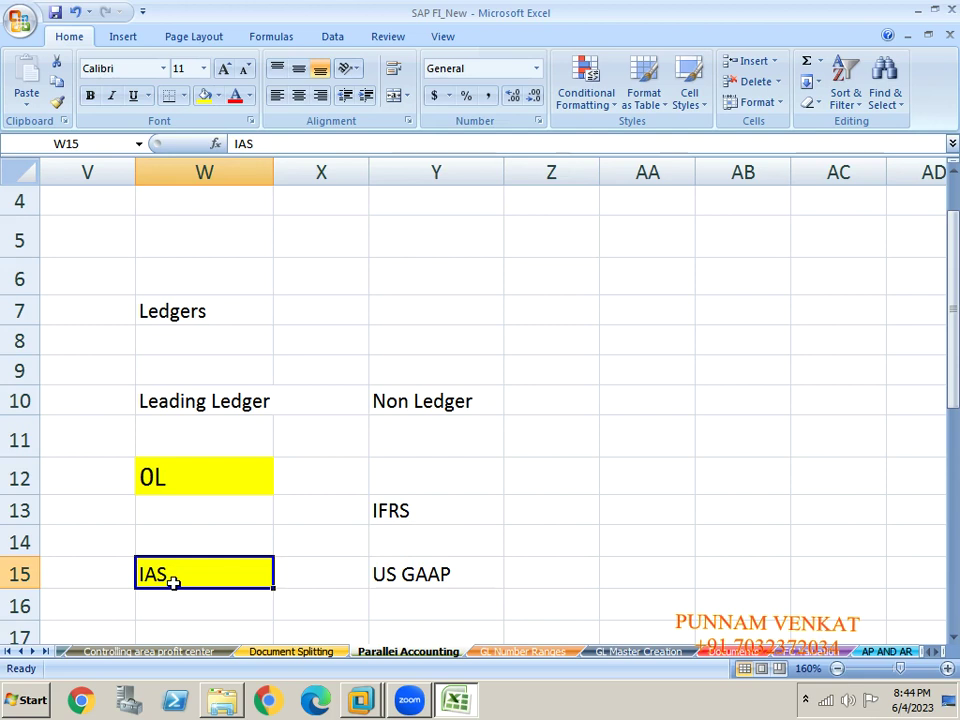
left_click(426, 513)
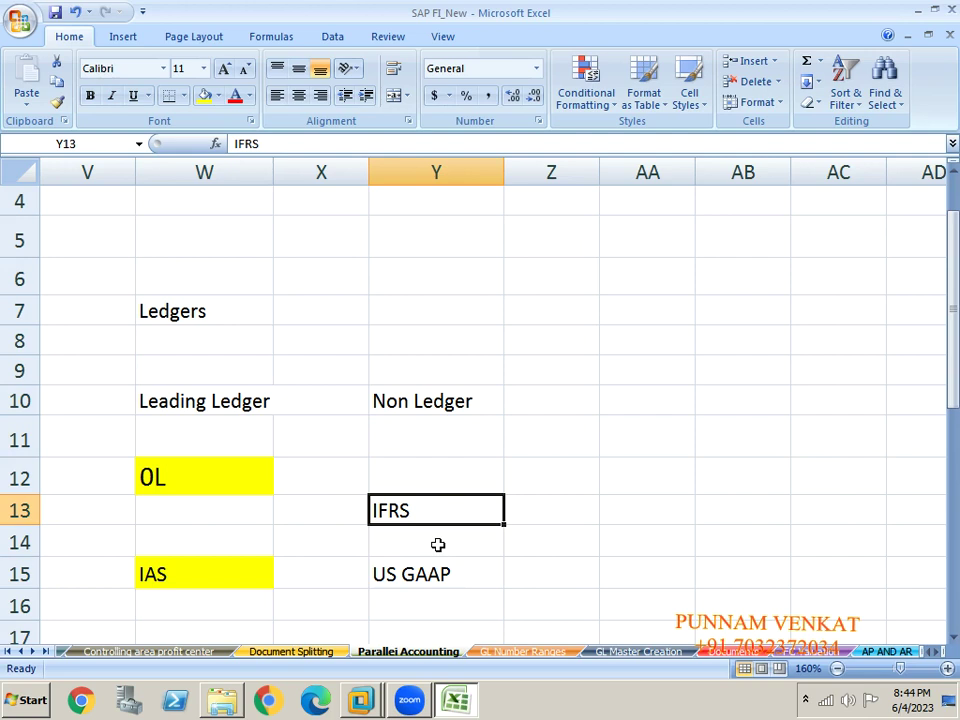
left_click(400, 575)
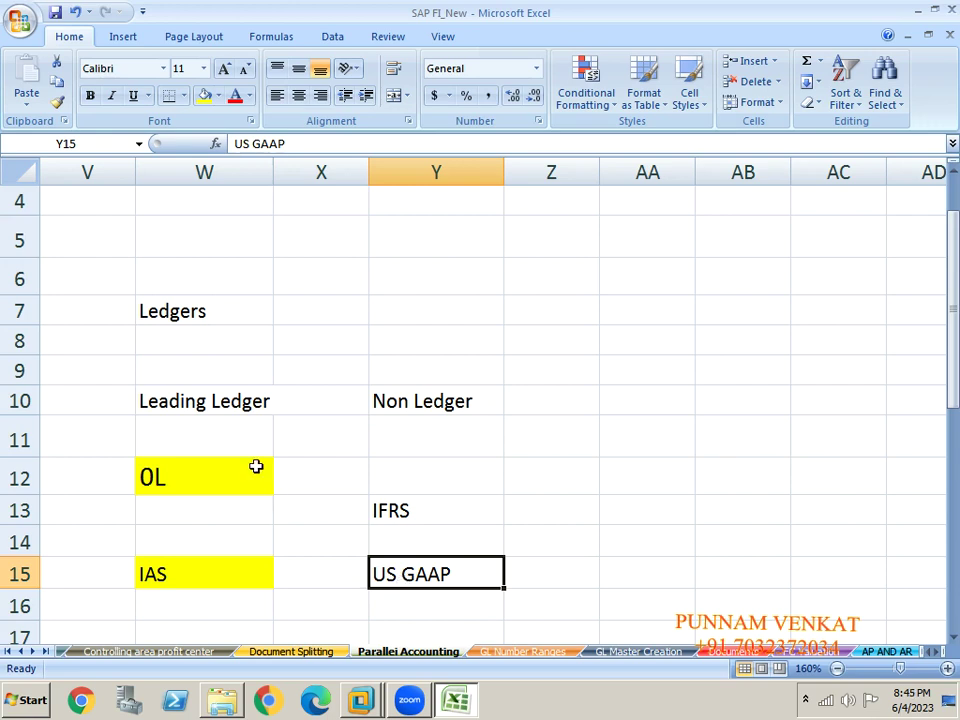
Select the Leading Ledger range W10:W16 to examine its entries.
left_click(194, 400)
key("shift+Down")
key("shift+Down")
key("shift+Down")
key("shift+Down")
key("shift+Down")
key("shift+Down")
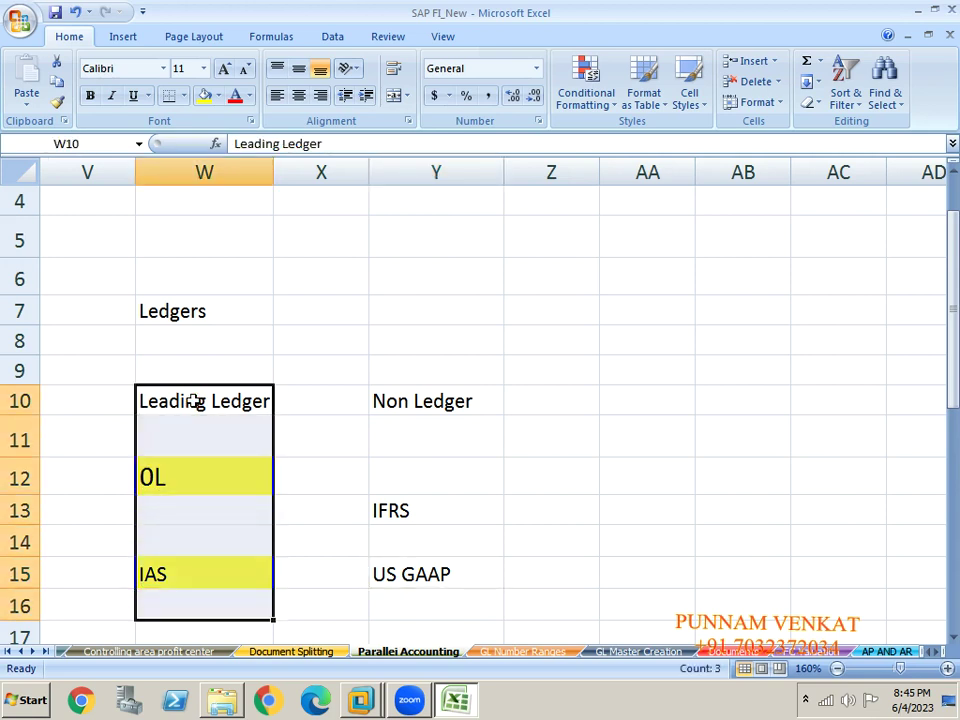
Select the Non Ledger range Y10:Y16 to examine its entries.
left_click(422, 405)
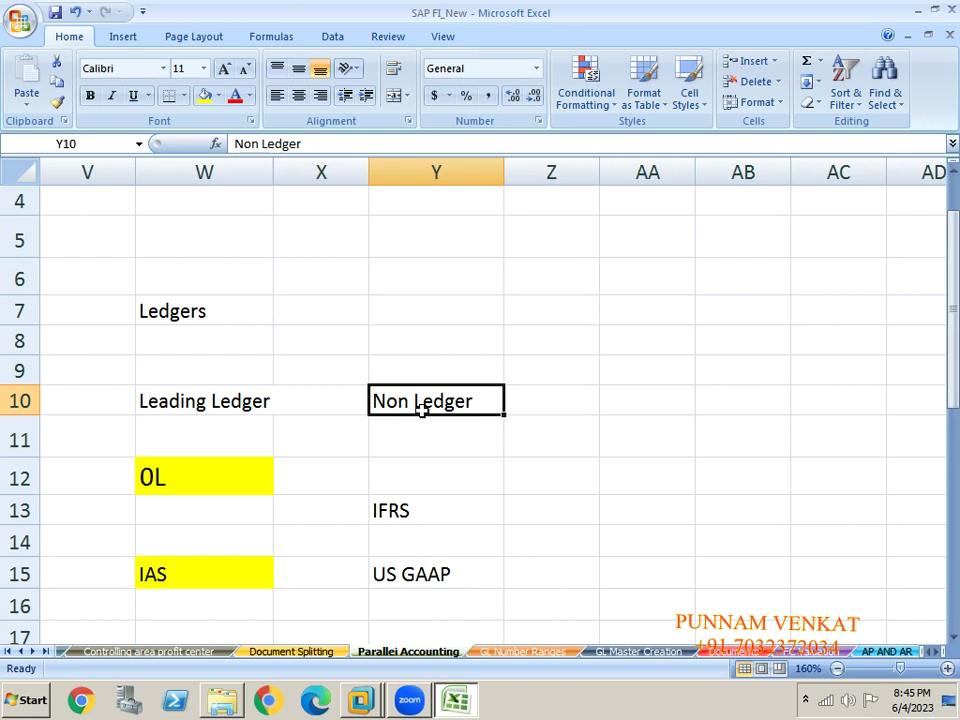
key("shift+Down")
key("shift+Down")
key("shift+Down")
key("shift+Down")
key("shift+Down")
key("shift+Down")
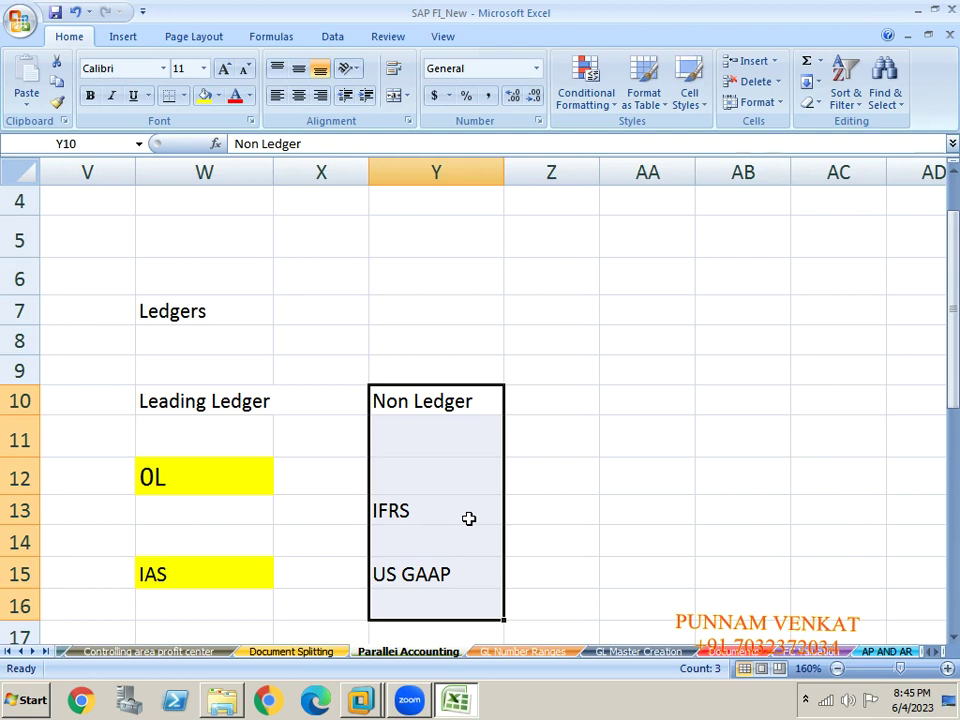
left_click(216, 510)
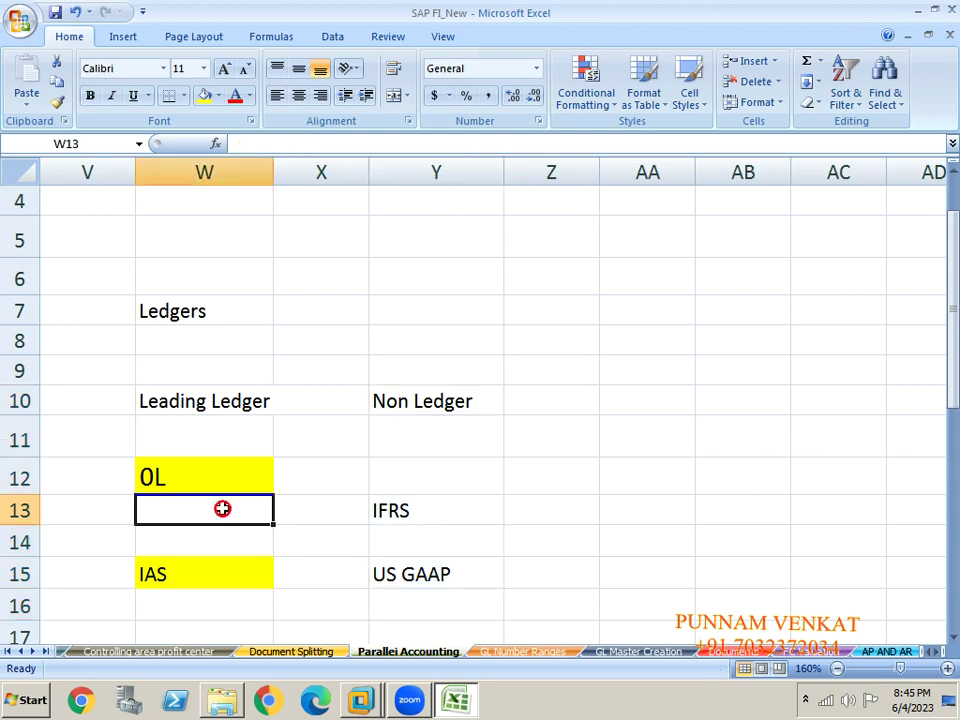
left_click(433, 534)
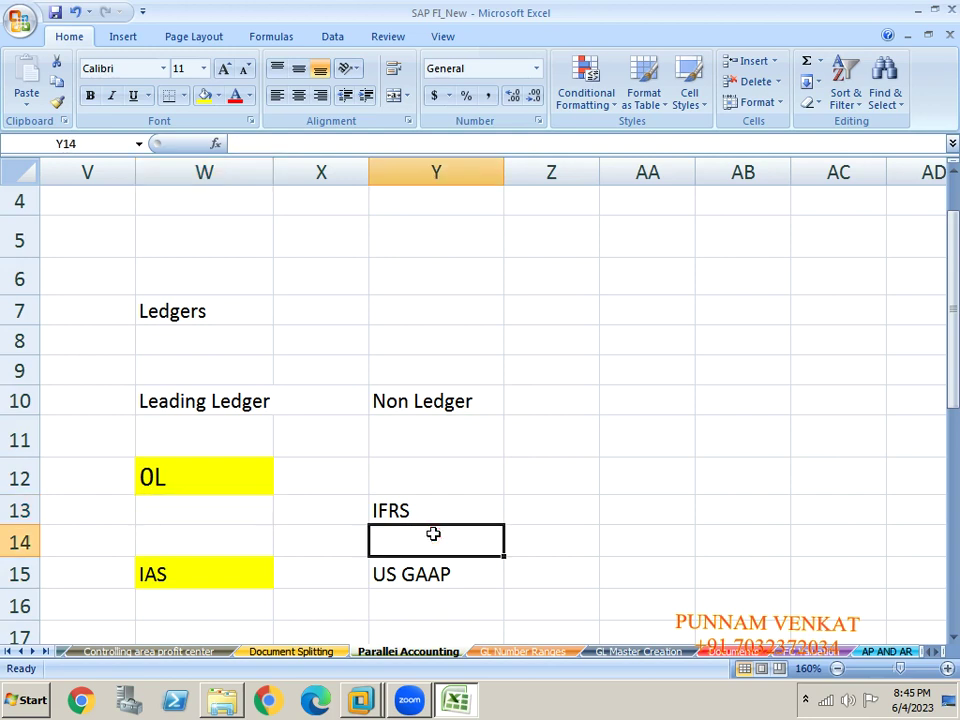
left_click(219, 534)
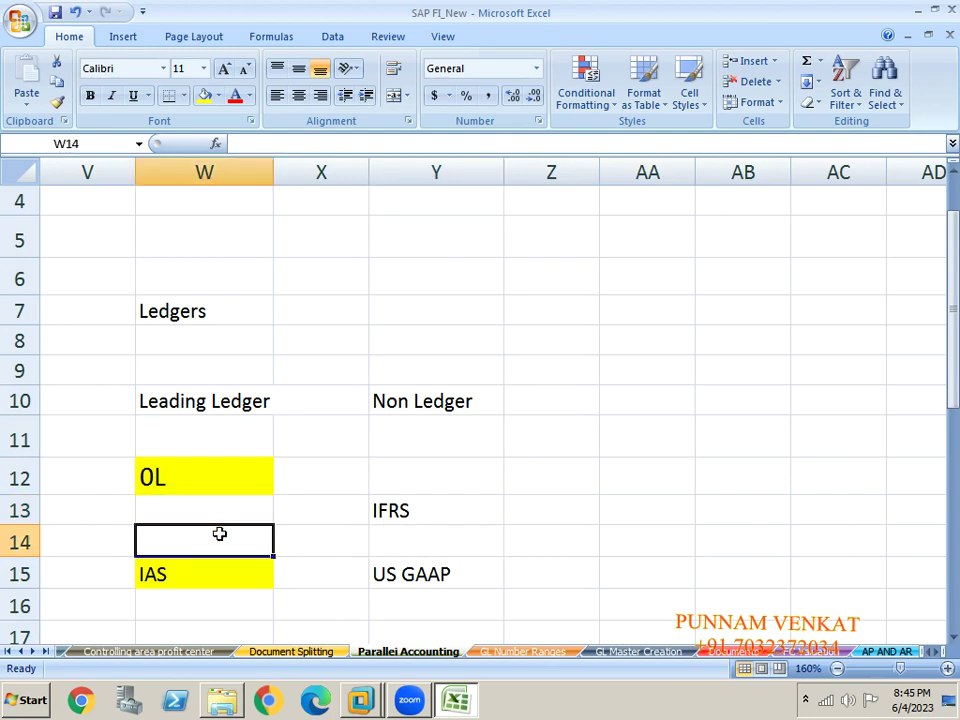
left_click(396, 538)
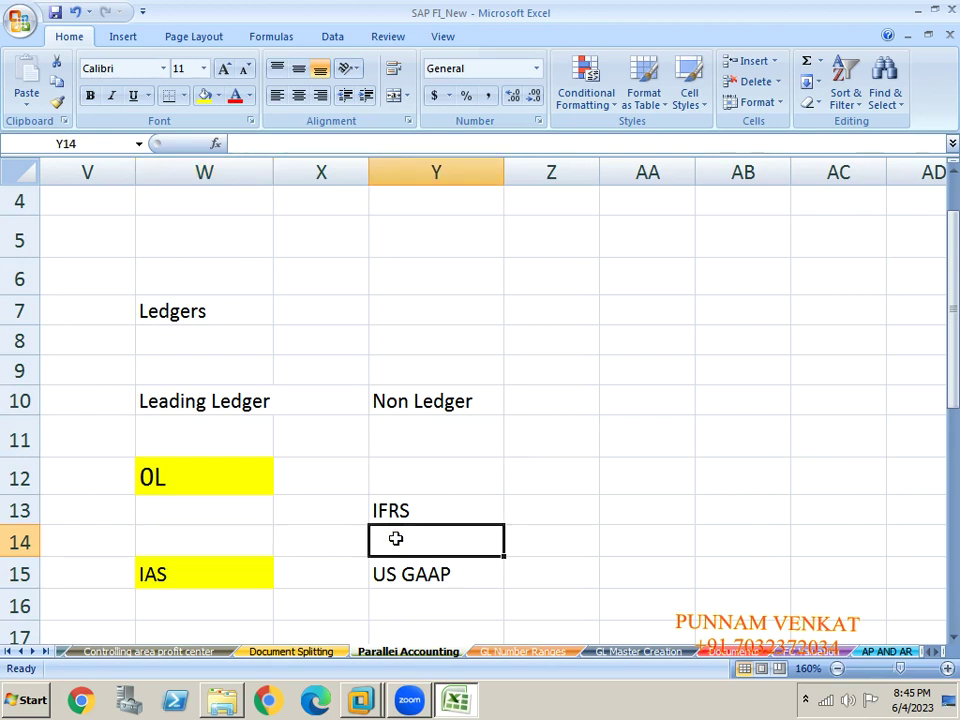
Enter the heading "Accouting Entry posting" in cell AF11, in the empty area beyond the ledger columns.
key("Right")
key("Right")
key("Right")
key("Right")
key("Right")
key("Right")
key("Right")
key("Right")
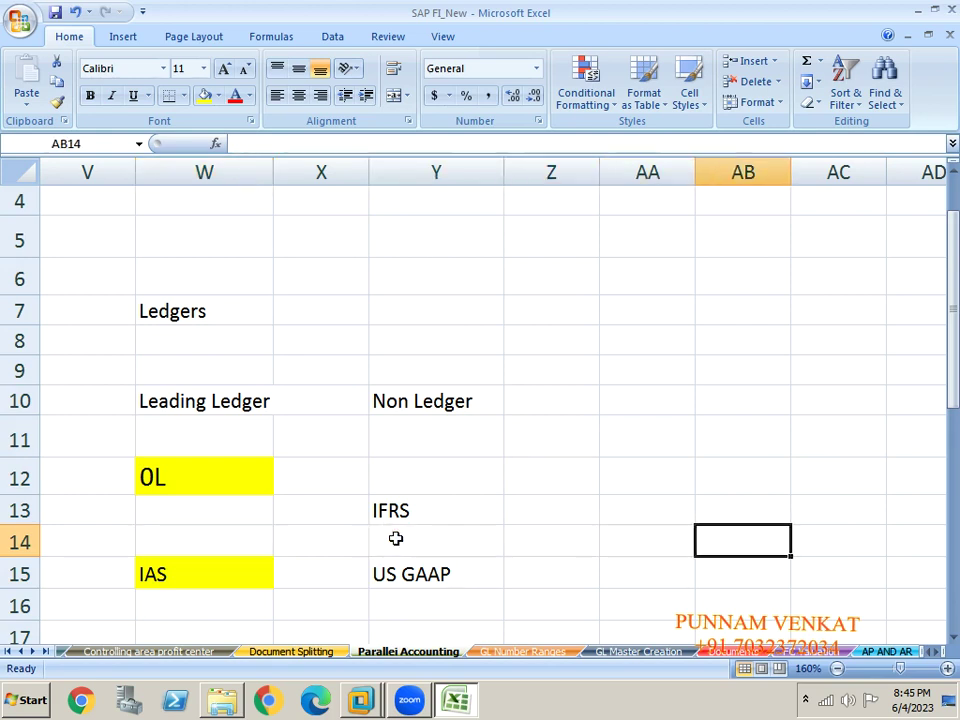
key("Right")
key("Right")
key("Right")
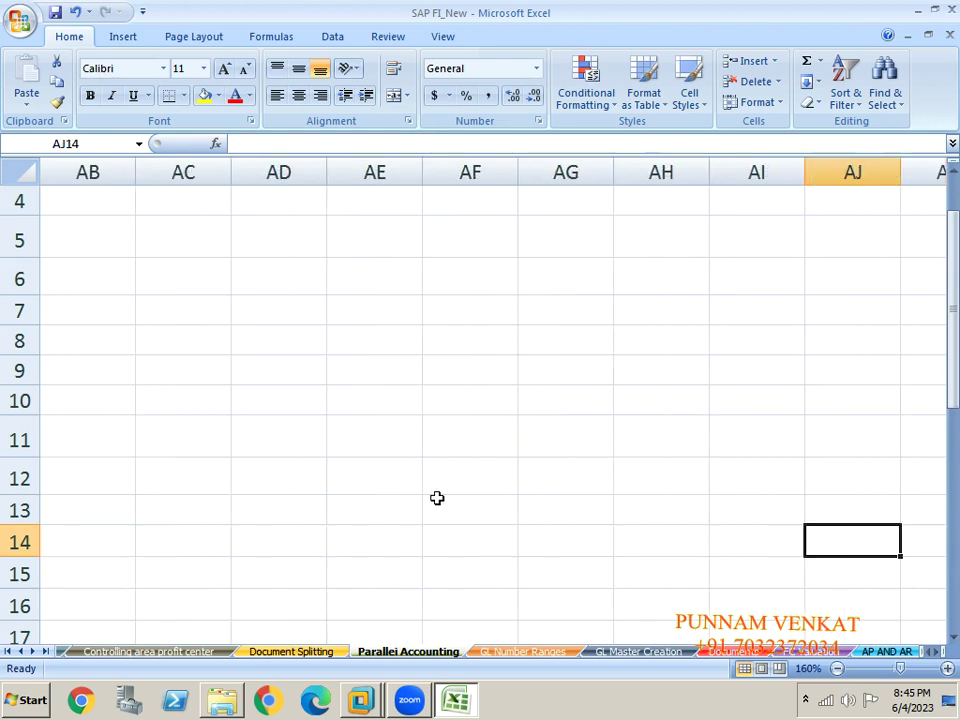
left_click(446, 426)
type("Accouting En")
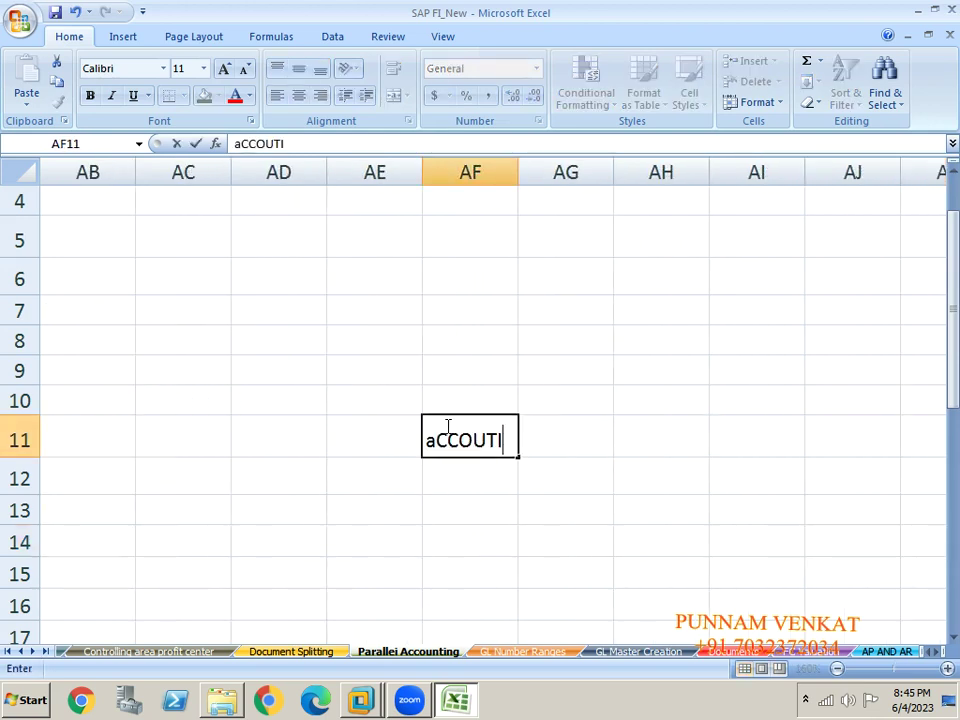
type("try")
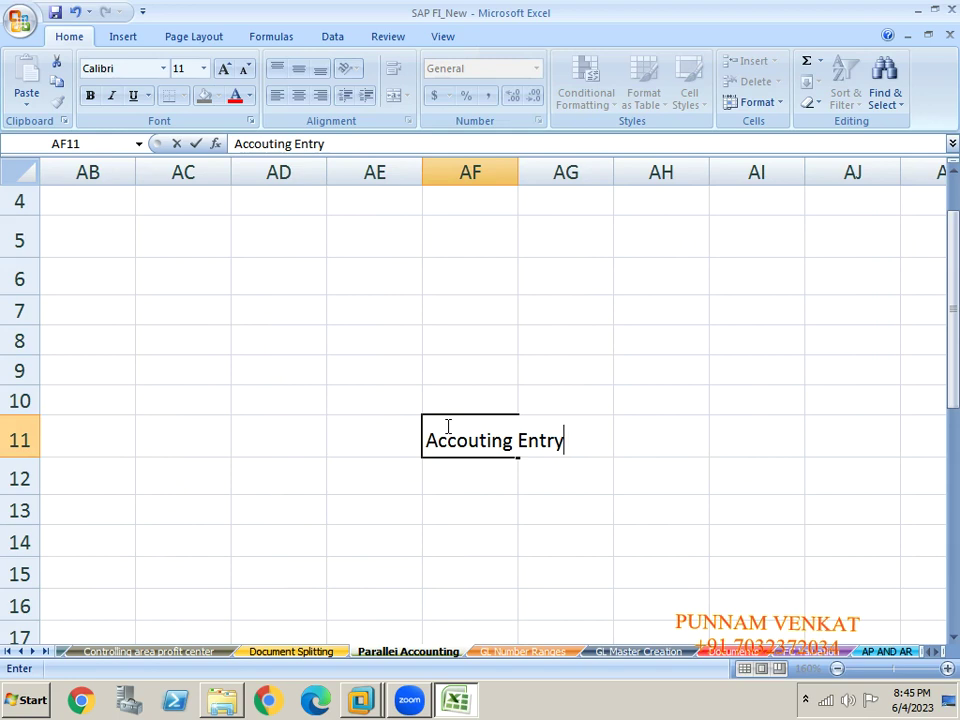
type(" posting")
key("Return")
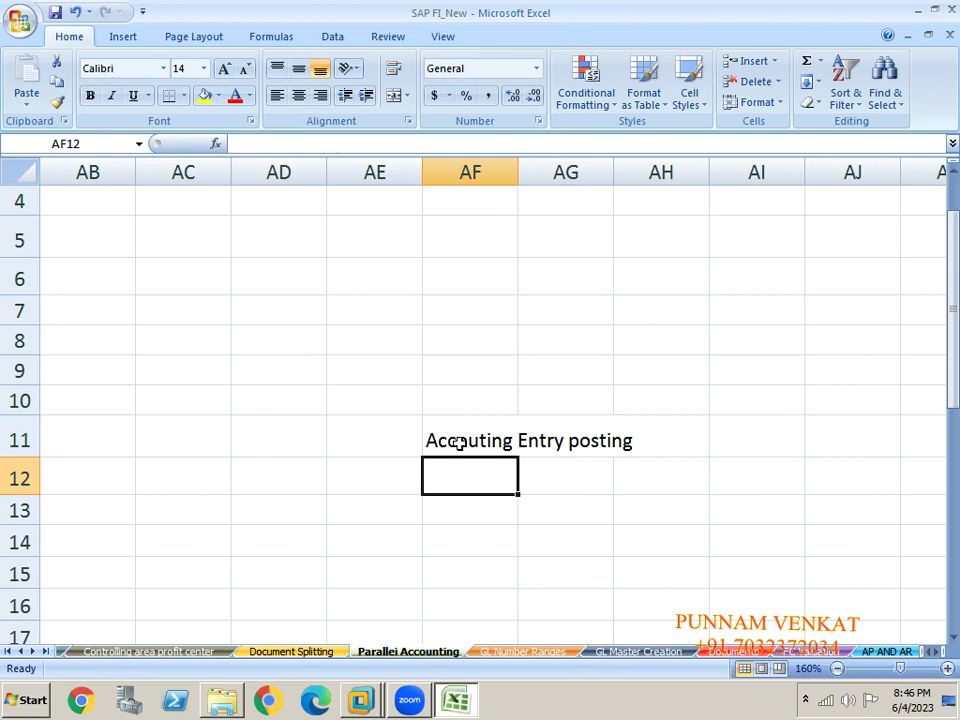
Draw an arrow from the start of the "Accouting Entry posting" heading diagonally up toward cell AE9.
left_click(456, 441)
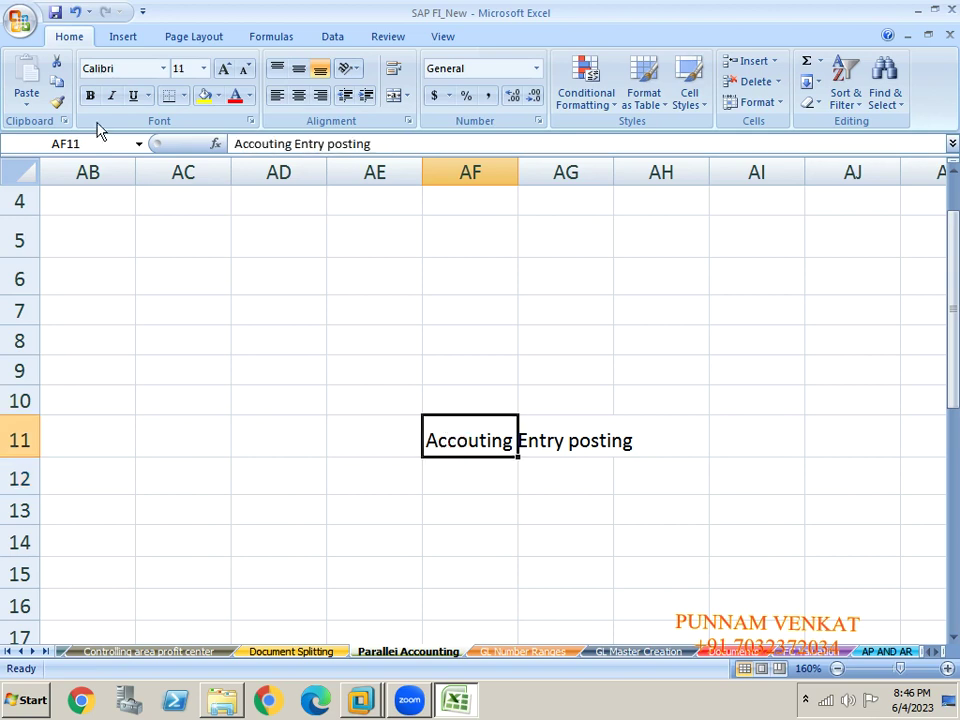
left_click(124, 40)
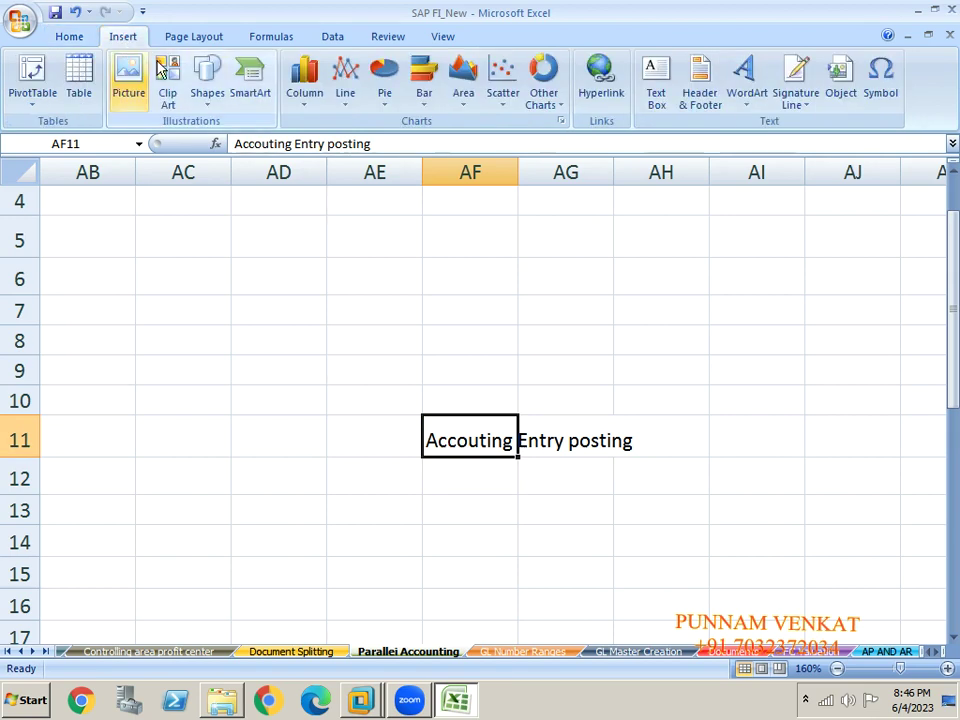
left_click(208, 100)
left_click(245, 140)
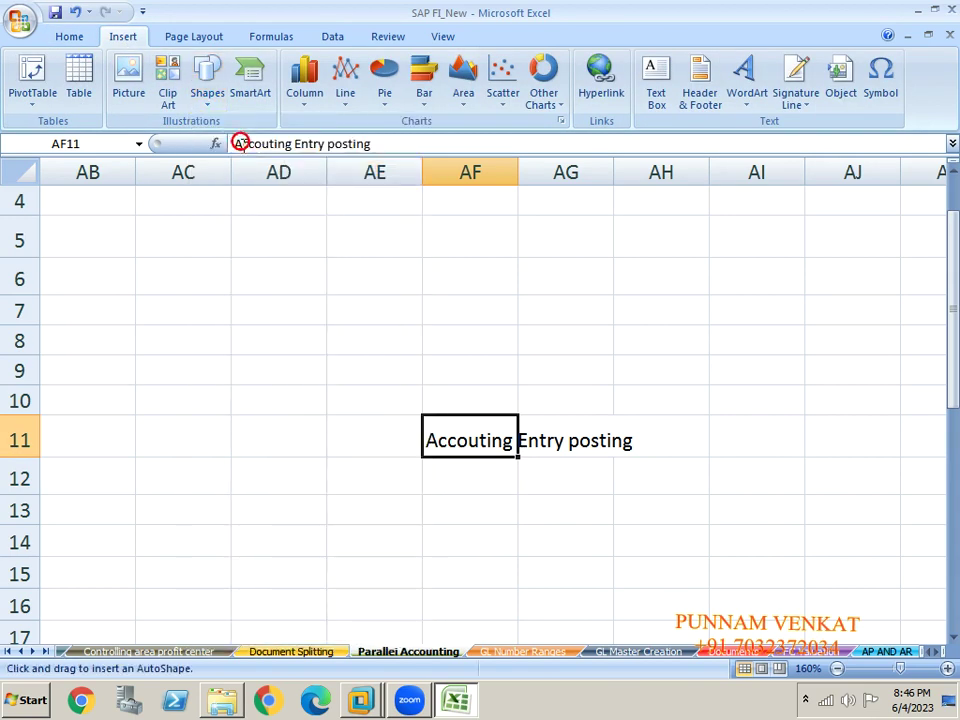
left_click_drag(440, 432, 370, 378)
Label the first arrow "L. Currency" in cell AE9.
left_click(372, 377)
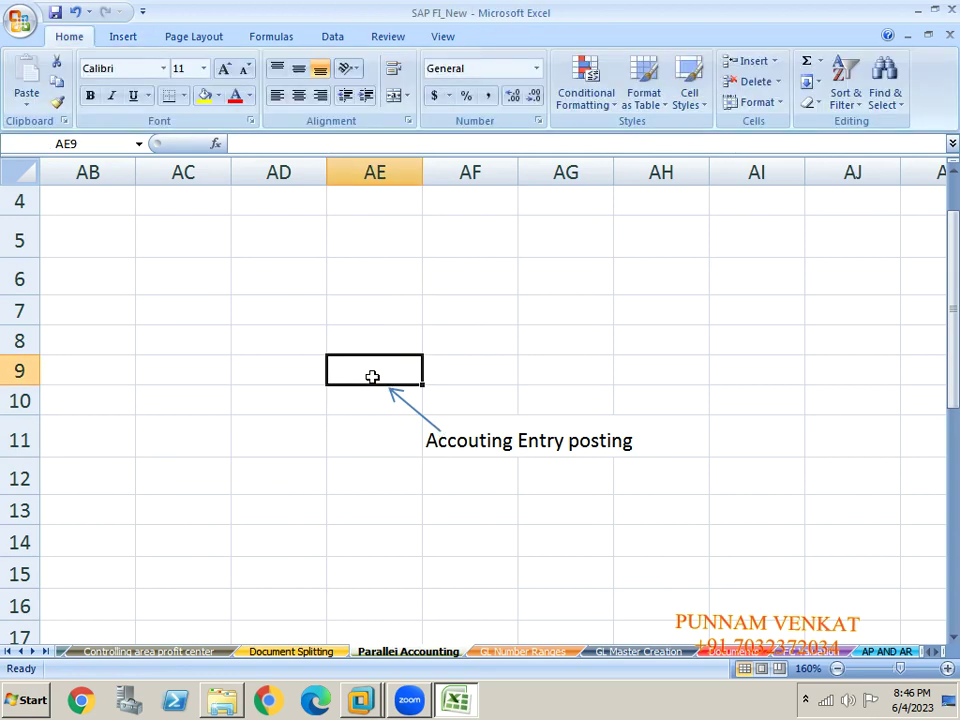
type("K")
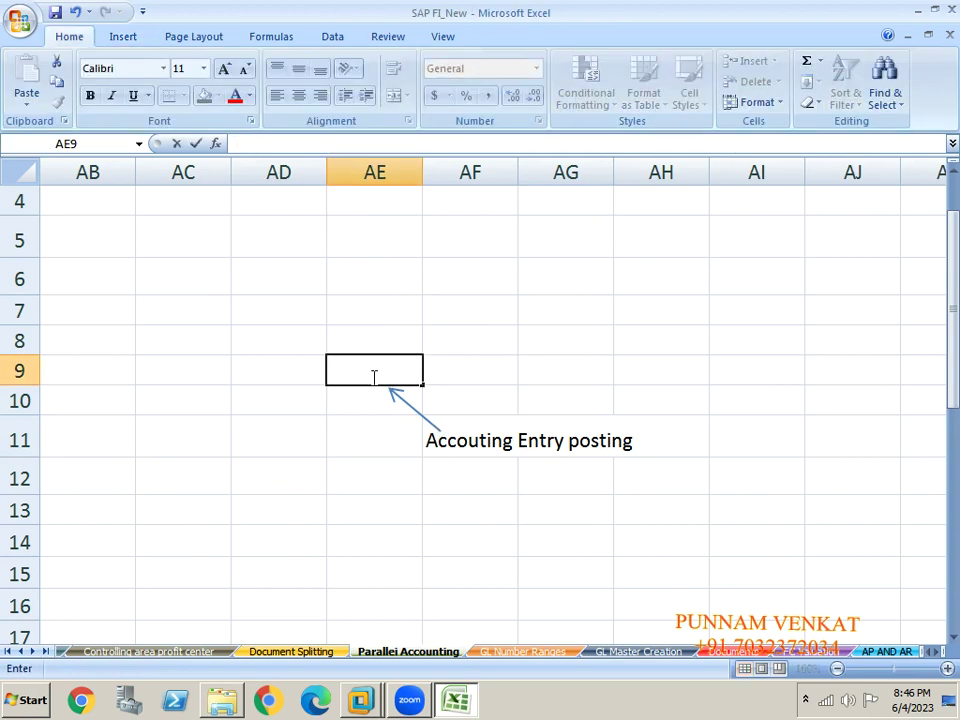
type(". Currency")
left_click(334, 420)
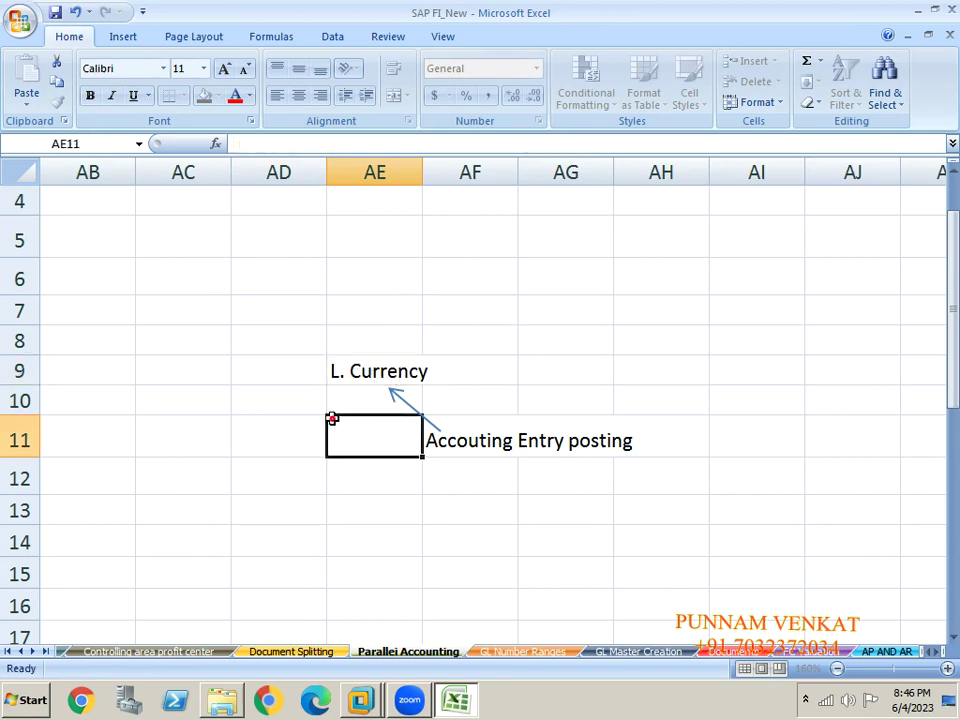
Draw a second arrow from the middle of the "Accouting Entry posting" heading up toward cell AG8.
left_click(122, 37)
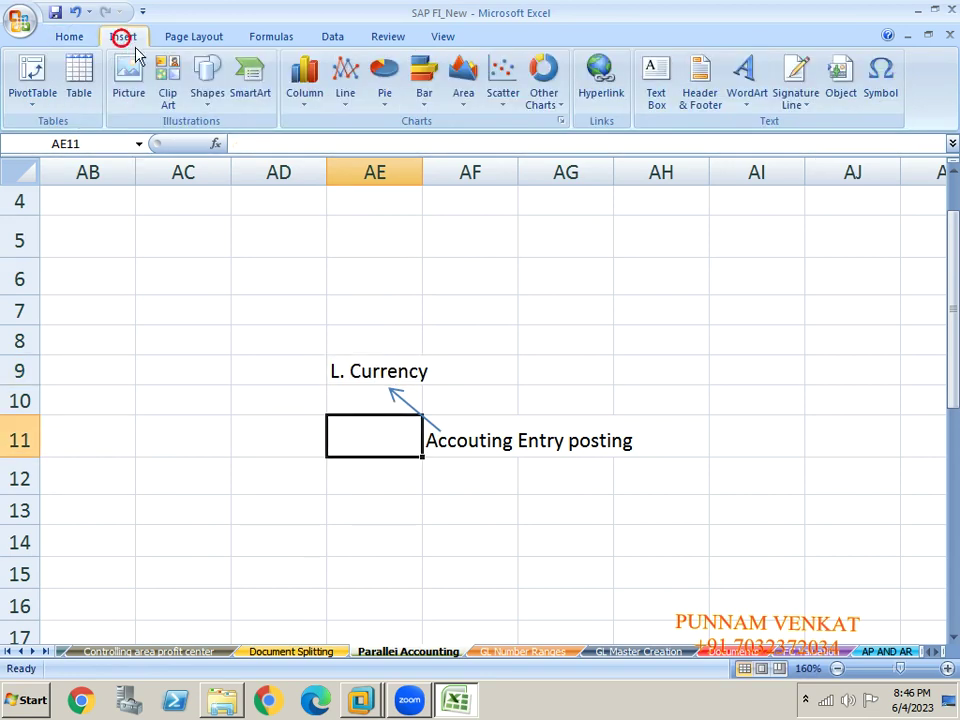
left_click(207, 97)
left_click(243, 145)
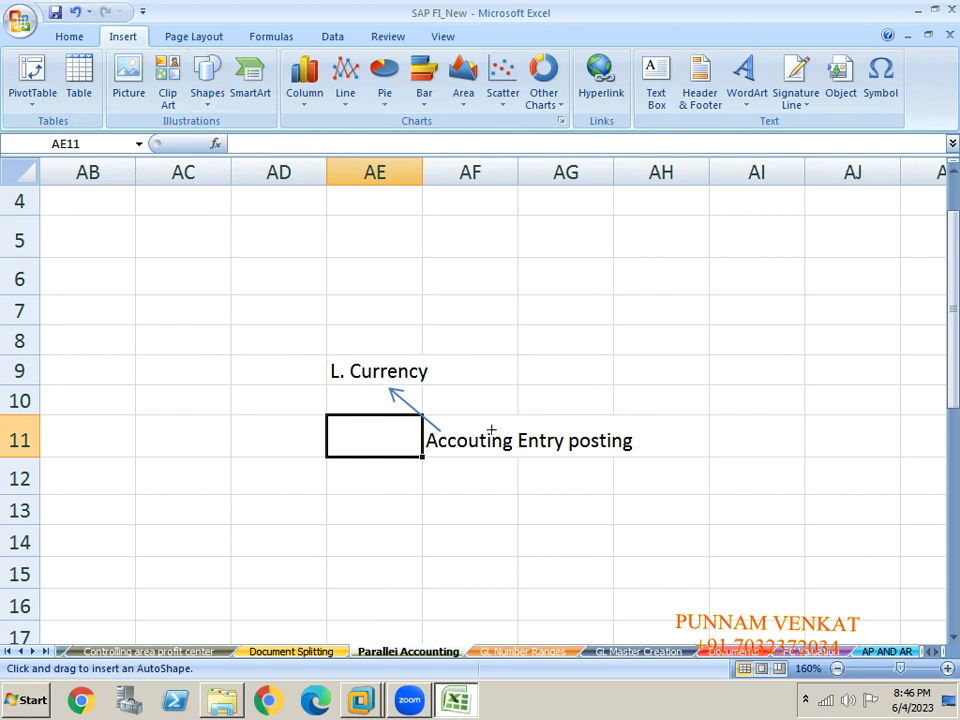
left_click(496, 431)
left_click_drag(496, 431, 522, 366)
Label the second arrow in cell AG8, shortening "Document Currency" to "D.Currency".
left_click(531, 342)
type("Document Cur")
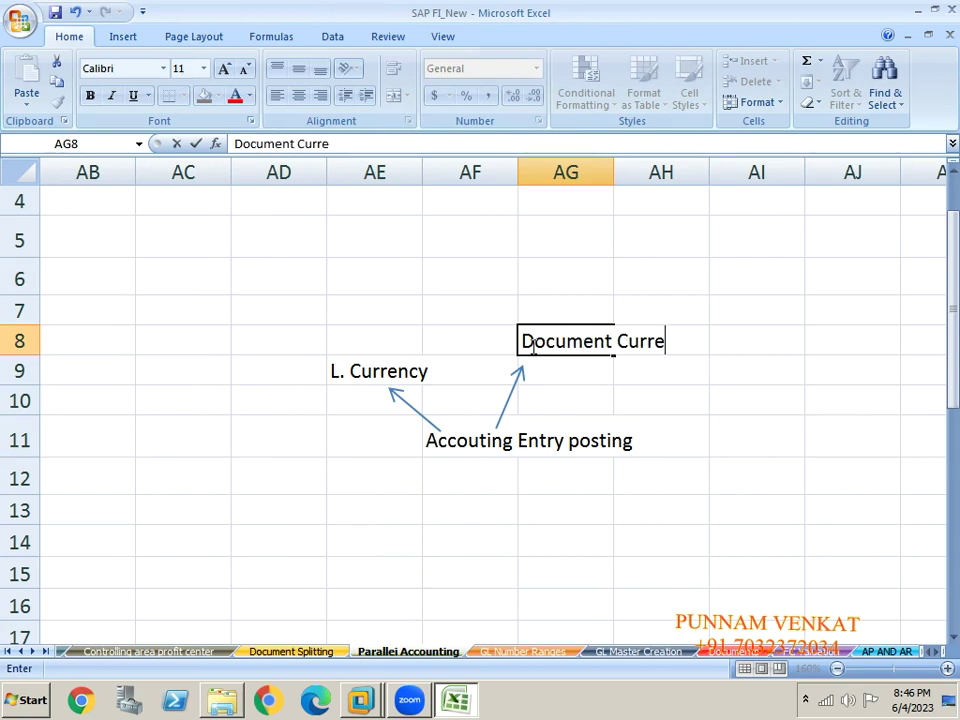
key("BackSpace")
key("BackSpace")
key("BackSpace")
key("BackSpace")
key("BackSpace")
key("BackSpace")
key("BackSpace")
key("BackSpace")
key("BackSpace")
key("BackSpace")
key("BackSpace")
key("BackSpace")
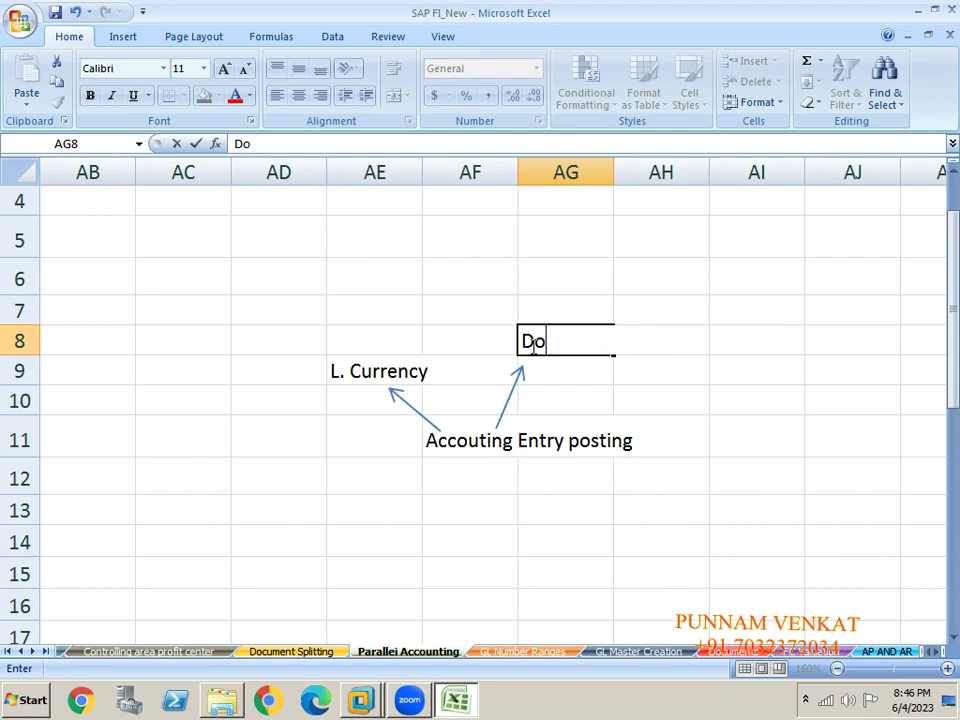
type(". Currency")
key("Return")
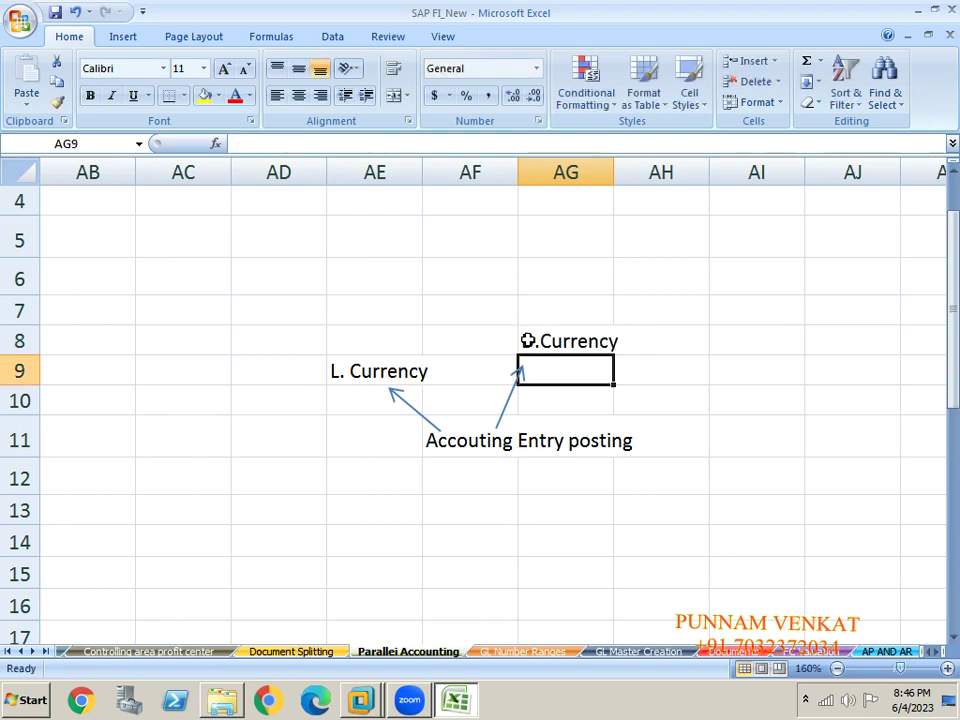
Draw a third arrow from the end of the posting heading up toward cell AH9 and enter "Group Curren" there as its label.
left_click(113, 37)
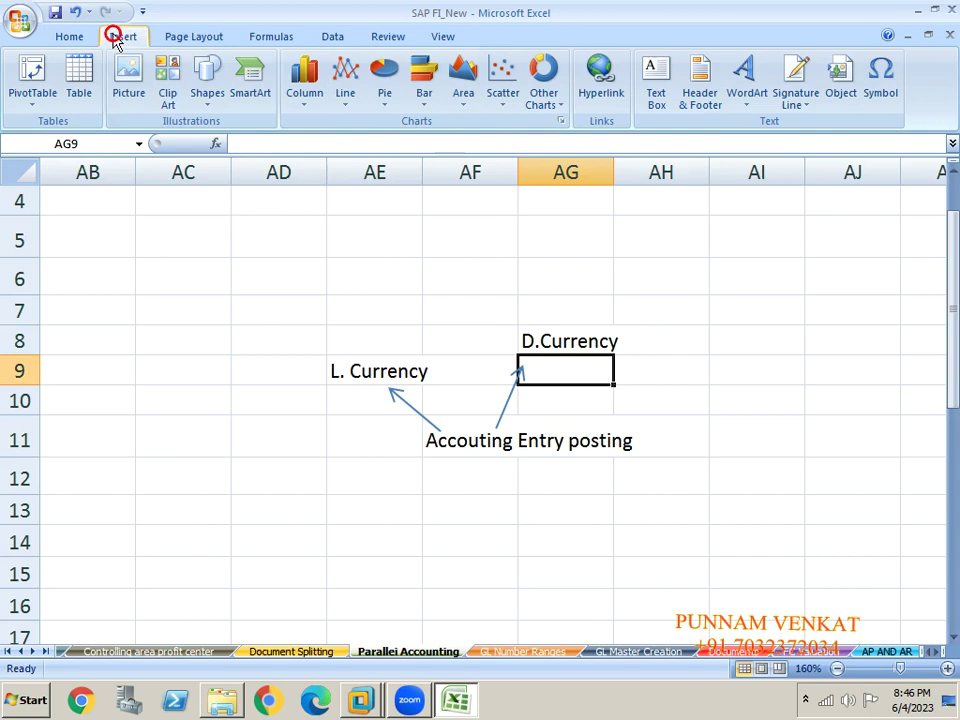
left_click(210, 113)
left_click(238, 146)
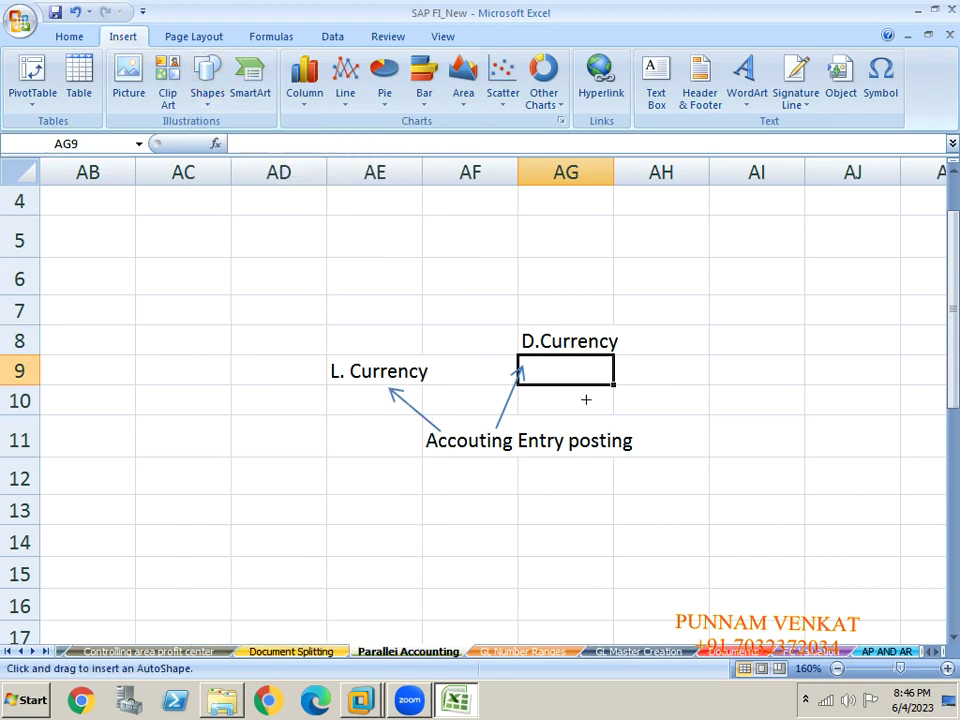
left_click_drag(587, 432, 626, 393)
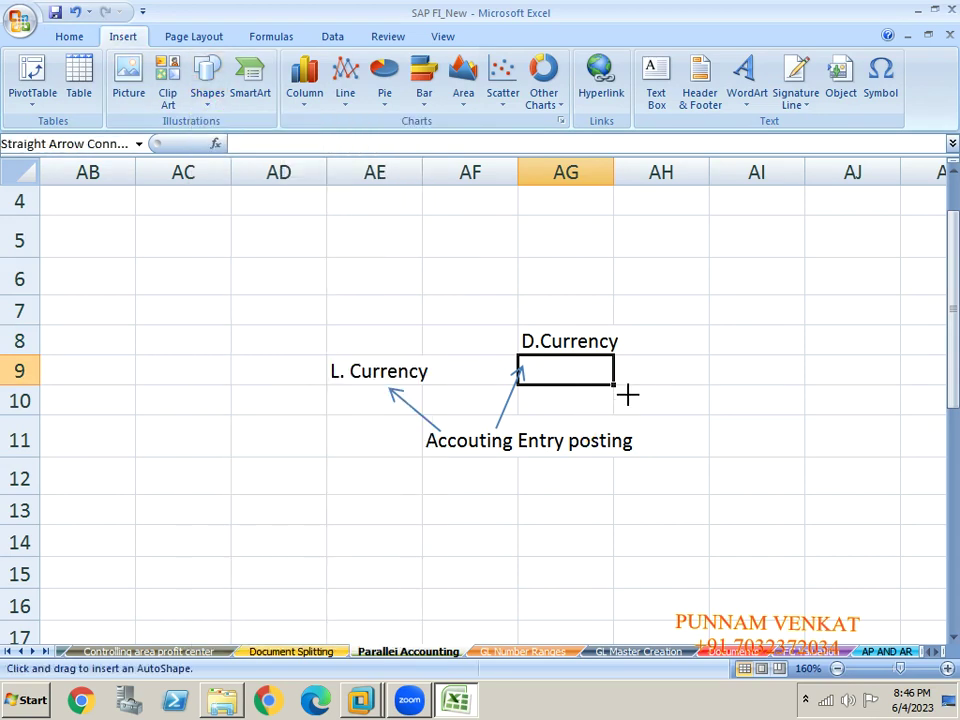
left_click(641, 371)
type("Group Curren")
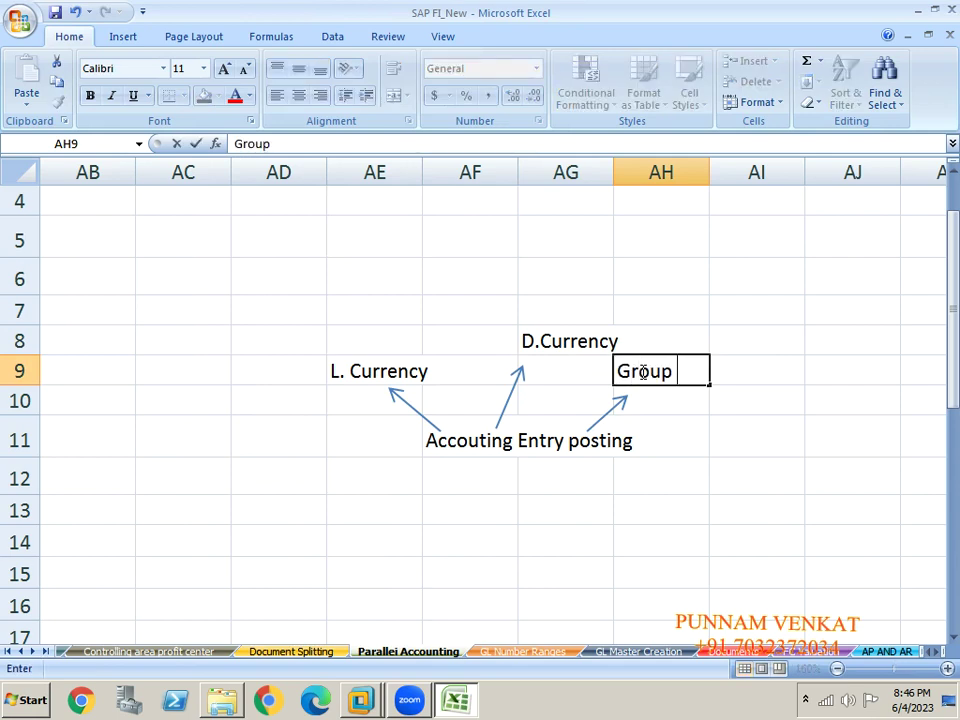
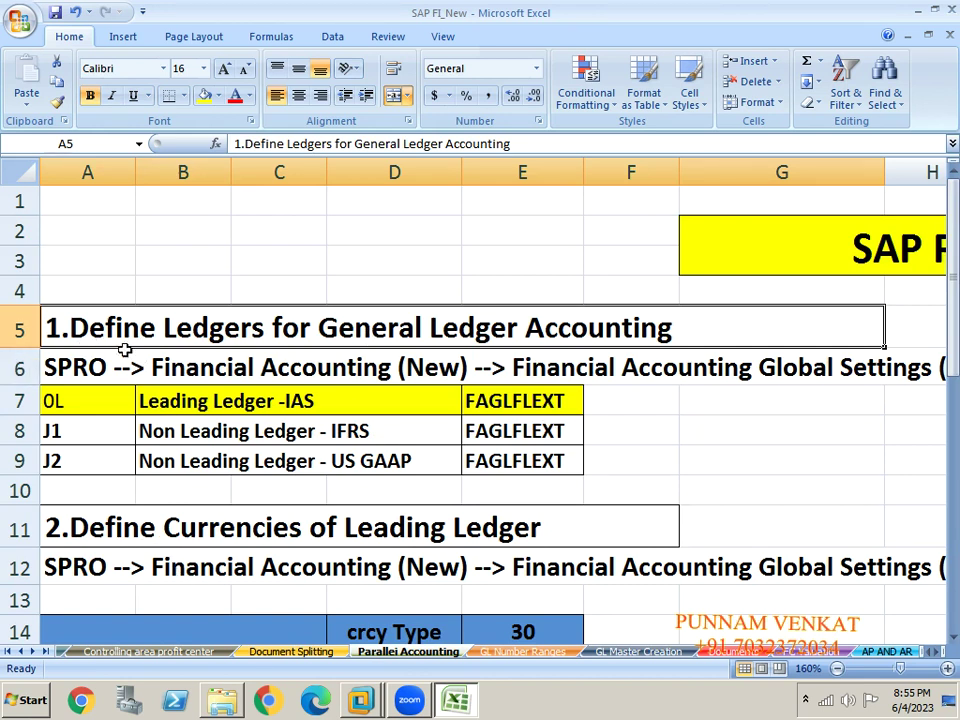
Zoom the Parallel Accounting sheet out to 150%.
left_click(837, 669)
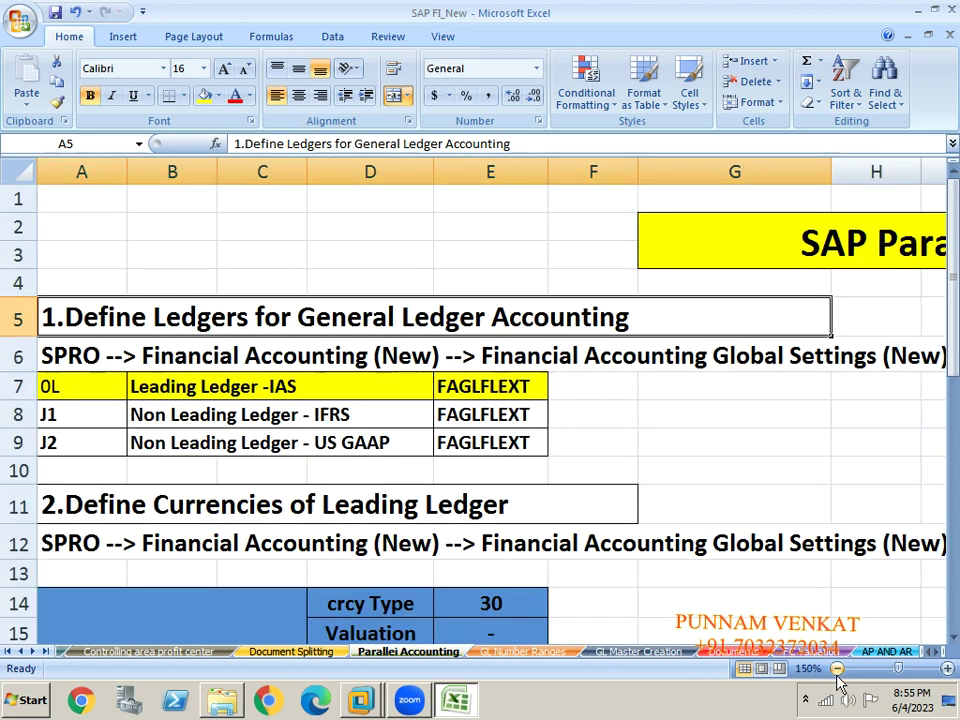
Zoom the sheet out to 140% and review the sections on defining ledgers and leading-ledger currencies.
left_click(837, 669)
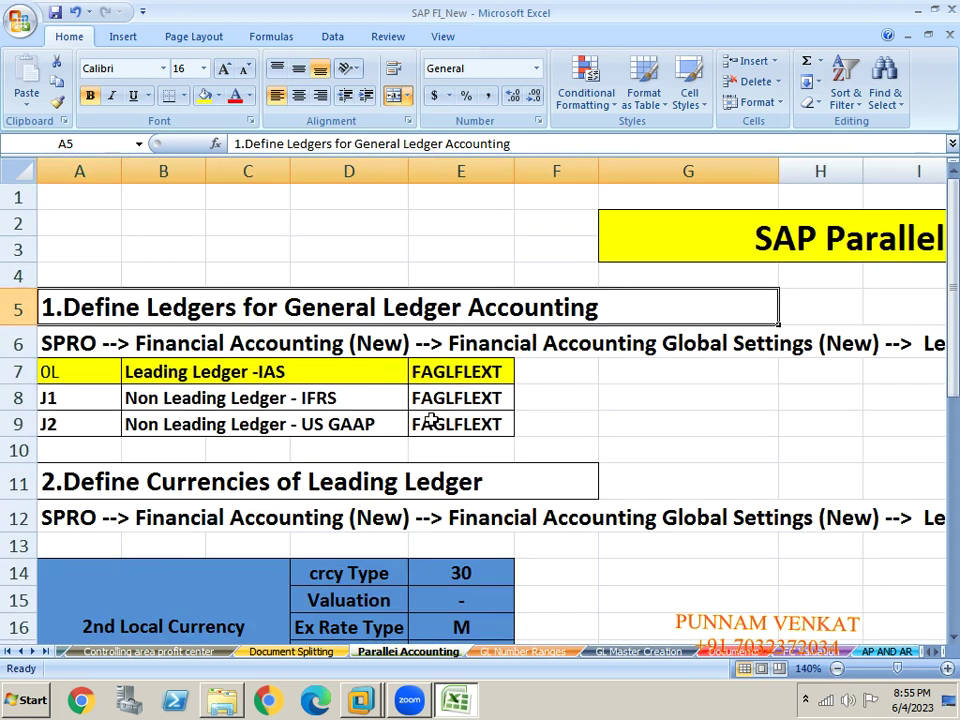
left_click(195, 424)
left_click_drag(43, 306, 114, 322)
key("Down")
key("Down")
key("Down")
key("Down")
key("Down")
key("Down")
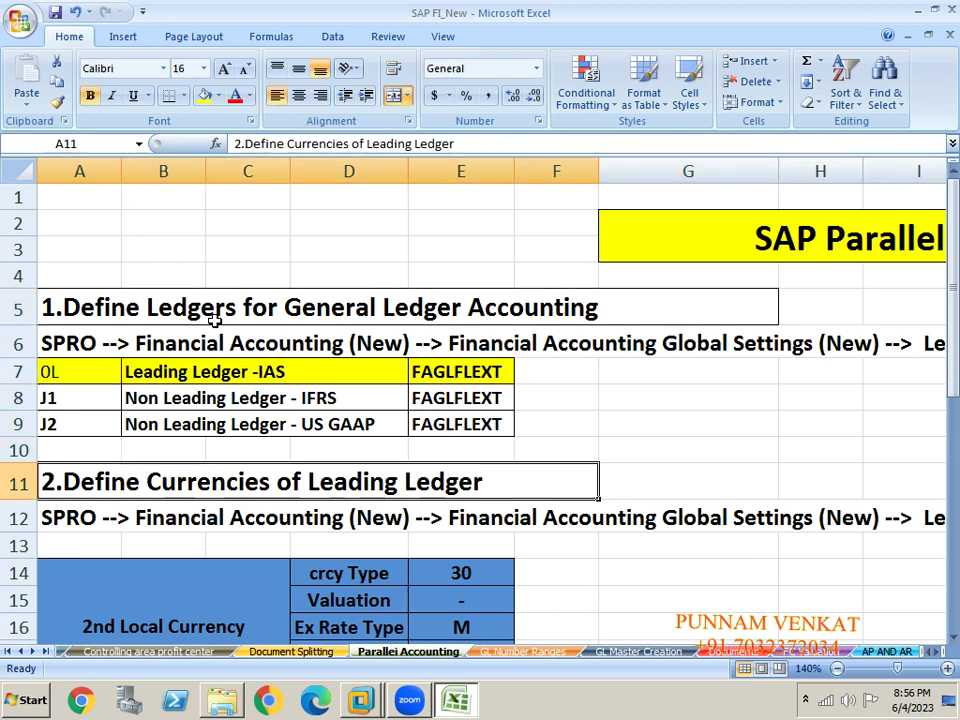
key("Down")
key("Down")
key("Down")
key("Down")
key("Down")
key("Down")
key("Down")
key("Down")
key("Down")
key("Down")
key("Down")
key("Down")
key("Down")
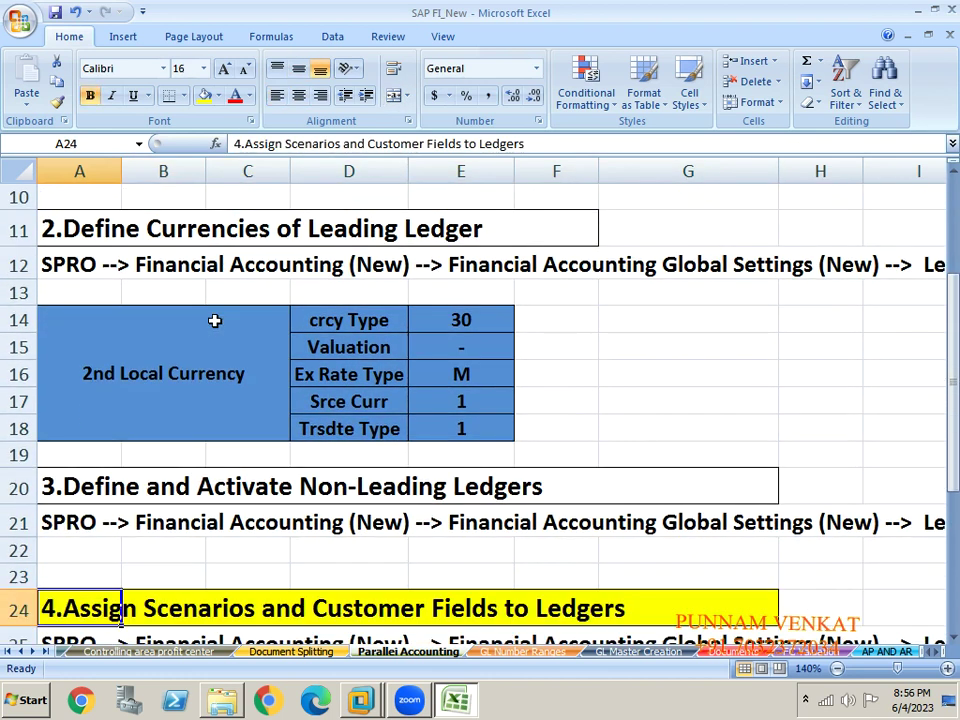
Review the sections on activating non-leading ledgers and assigning scenarios and customer fields to ledgers.
left_click(100, 490)
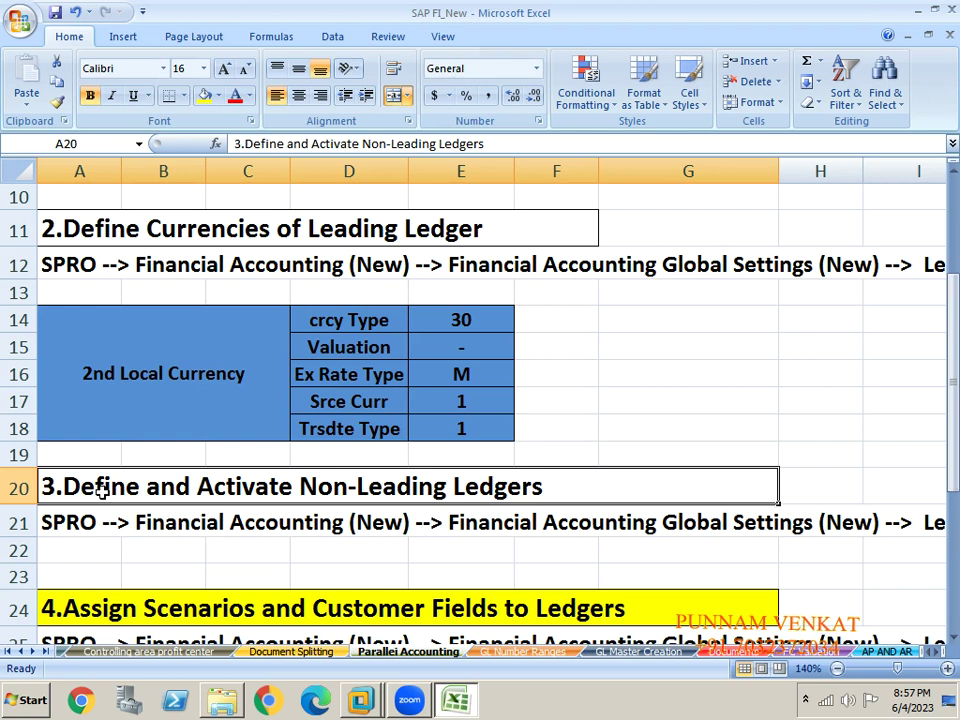
key("Down")
key("Down")
key("Down")
key("Down")
key("Down")
key("Down")
key("Down")
key("Down")
key("Down")
key("Down")
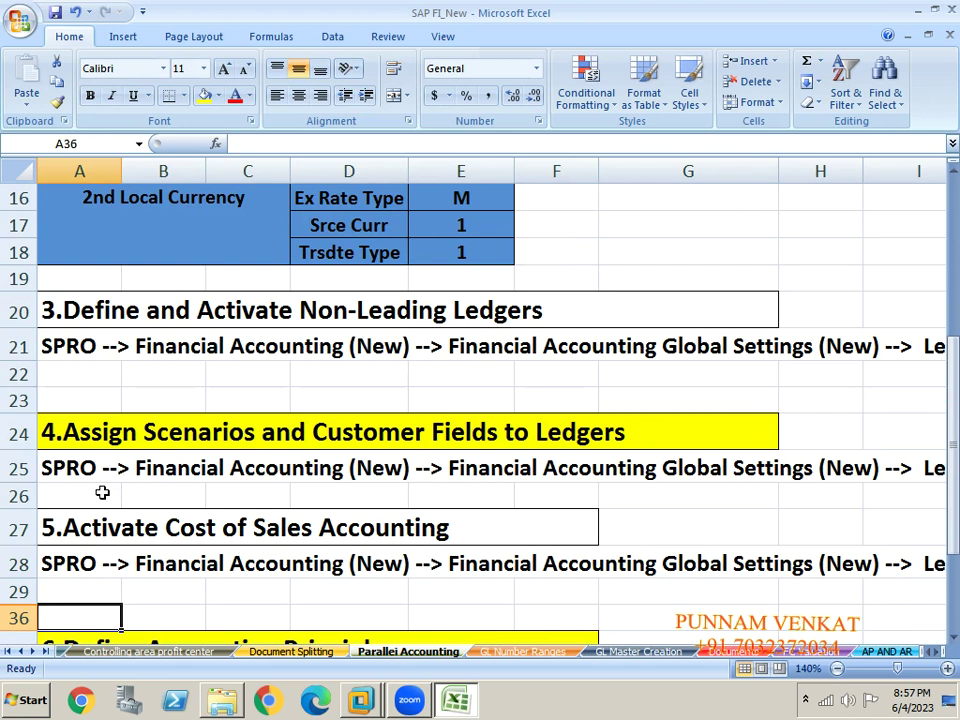
key("Down")
key("Down")
key("Down")
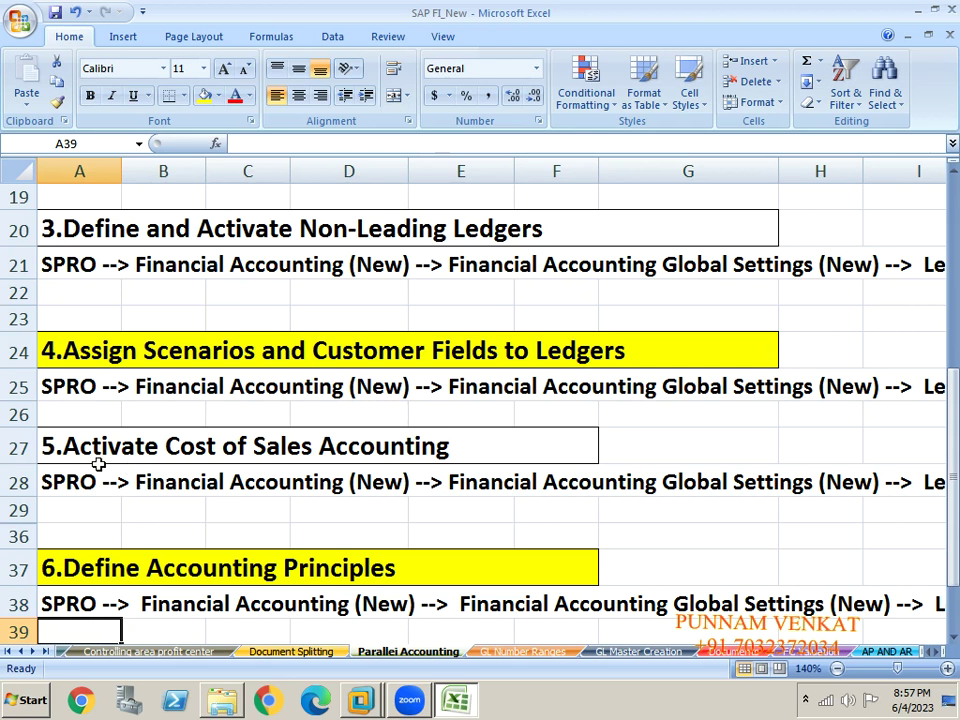
Review the sections on cost of sales accounting, accounting principles, and assigning an accounting principle to ledger groups.
left_click(111, 450)
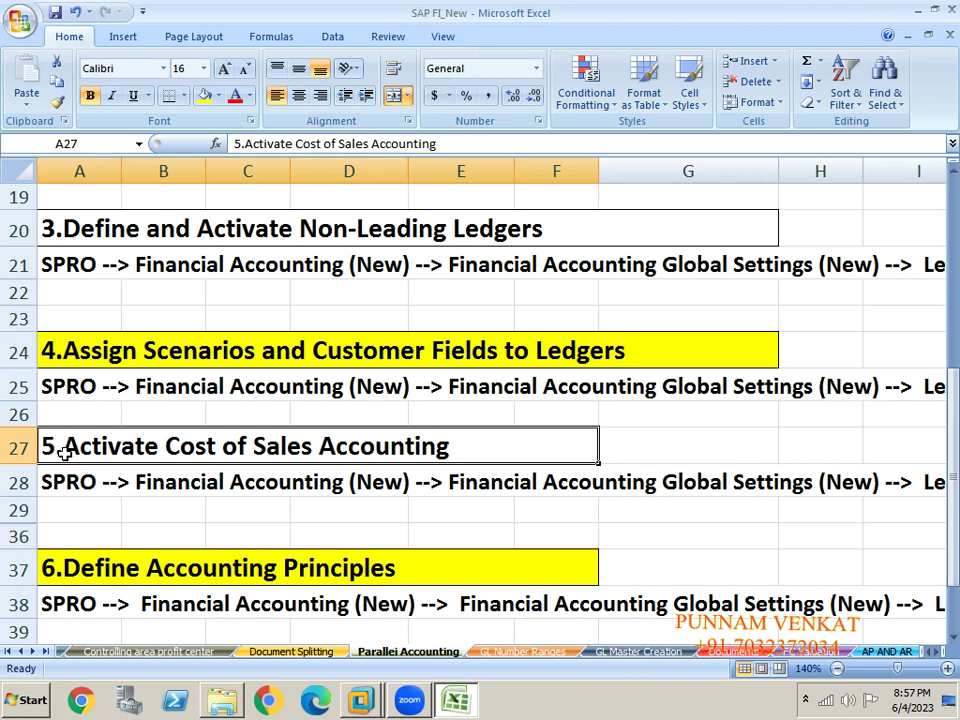
key("Down")
key("Down")
key("Down")
key("Down")
key("Down")
key("Down")
key("Down")
key("Down")
key("Down")
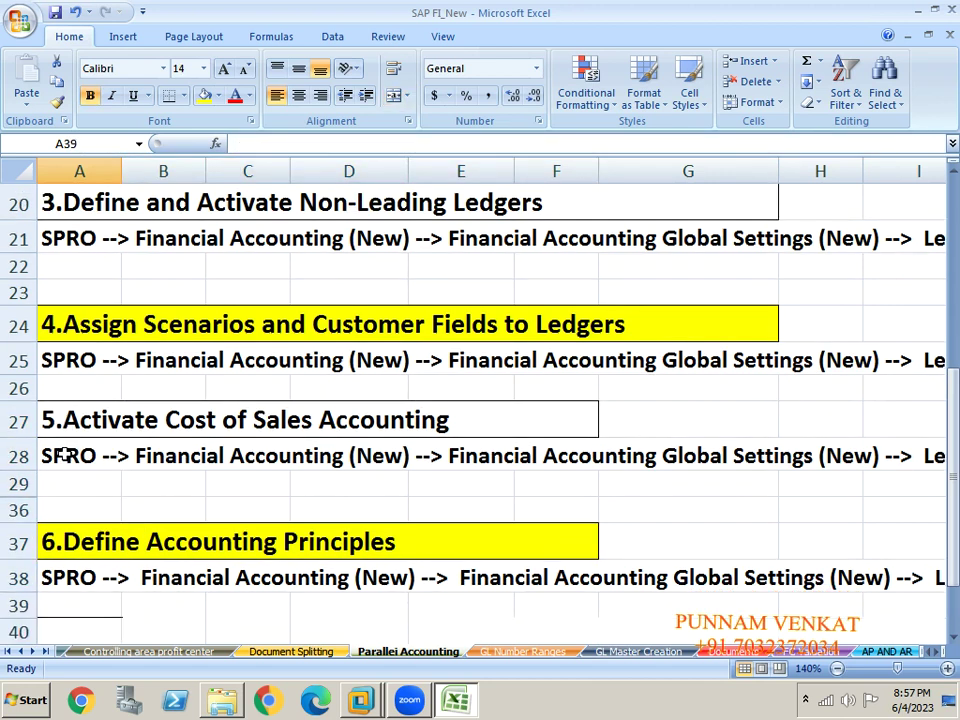
key("Down")
key("Down")
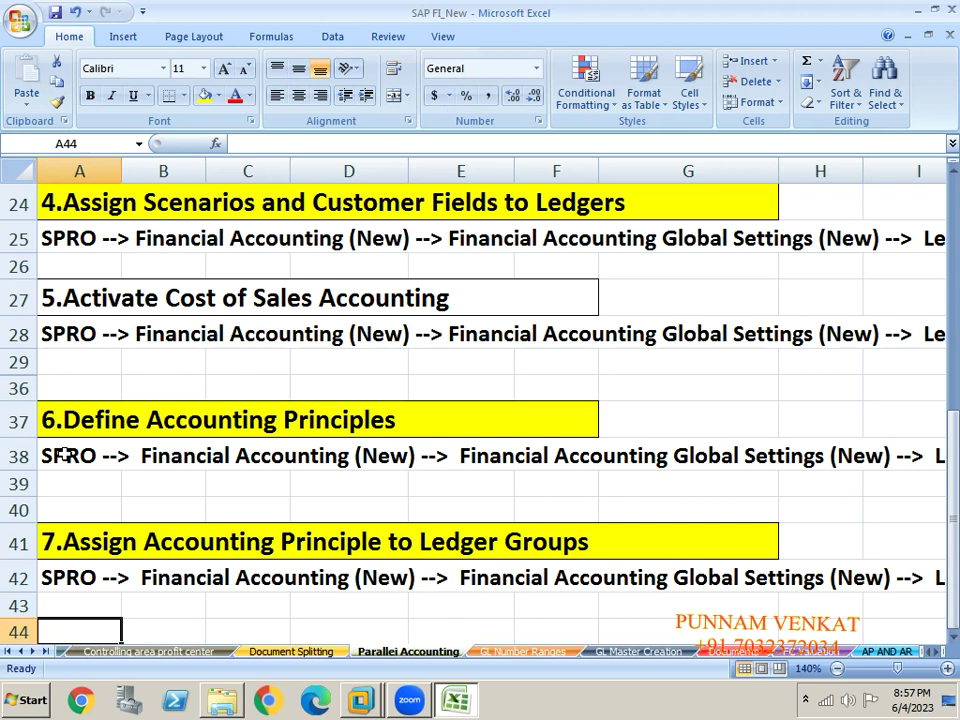
key("Down")
key("Down")
key("Down")
key("Down")
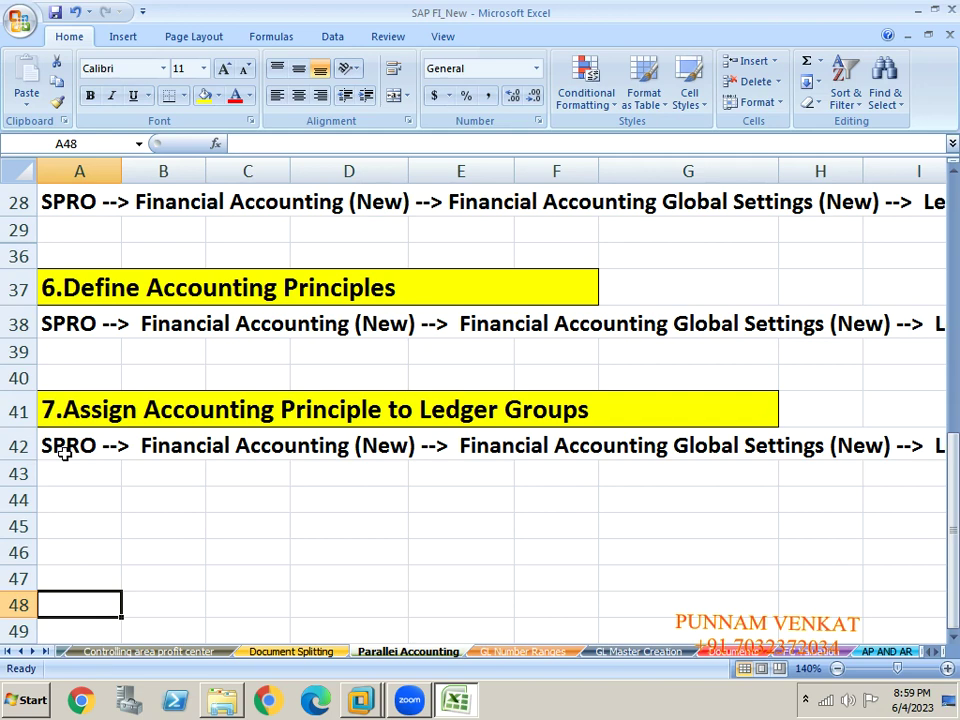
Clear the two non-leading ledger codes in cells A8 and A9 of the ledger table.
key("Up")
key("Up")
key("Up")
key("Up")
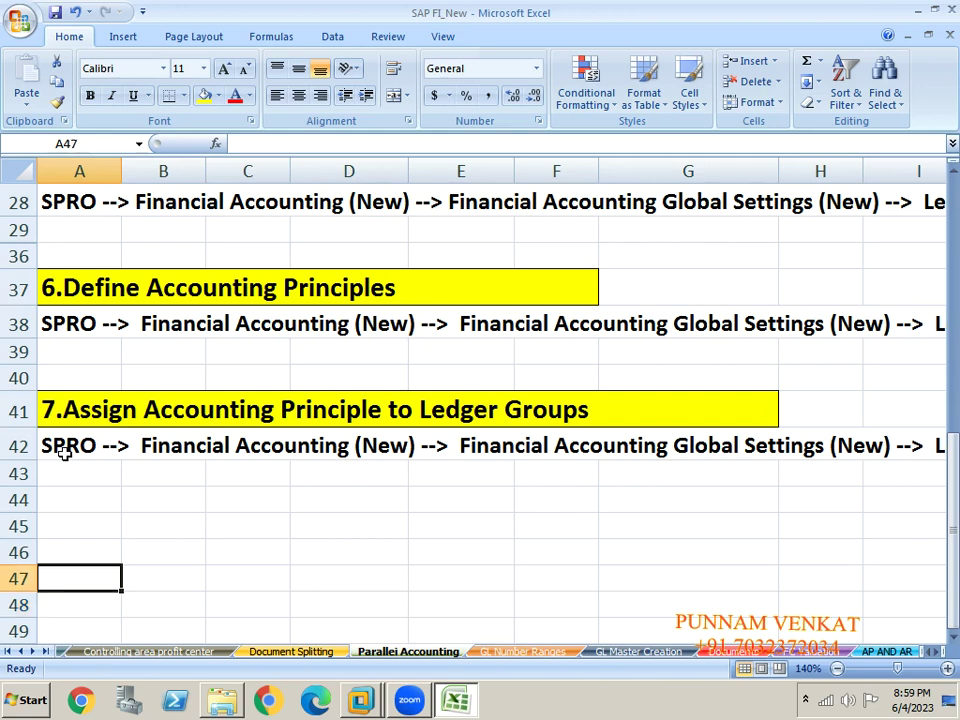
key("Up")
key("Up")
key("Up")
key("Up")
key("Up")
key("Up")
key("Up")
key("Up")
key("Up")
key("Up")
key("Up")
key("Up")
key("Up")
key("Up")
key("Up")
key("Up")
key("Up")
key("Up")
key("Up")
key("Up")
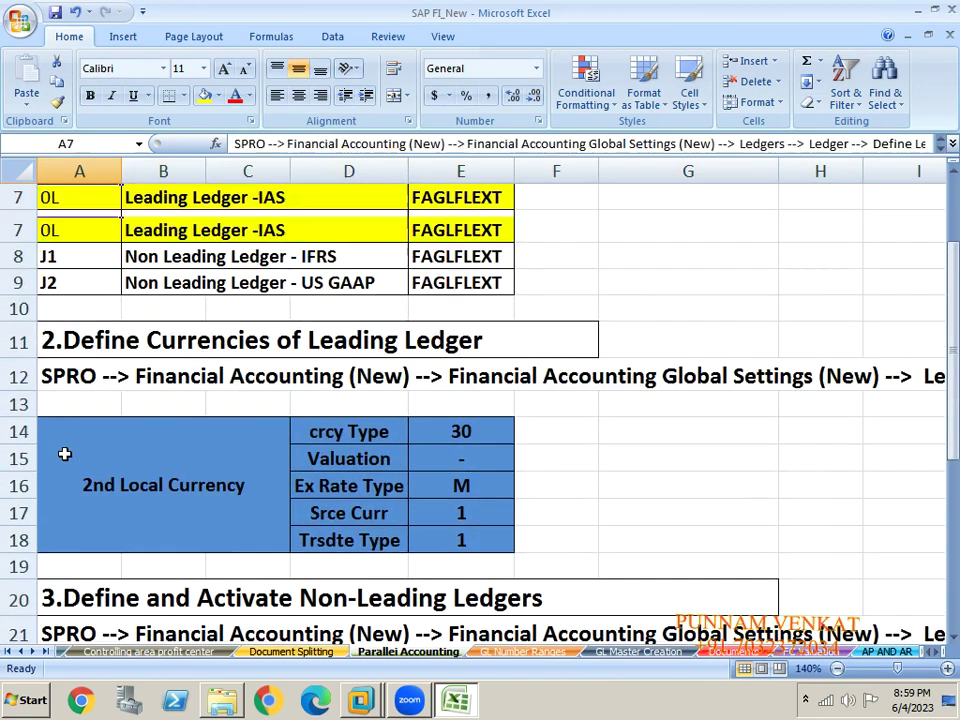
key("Up")
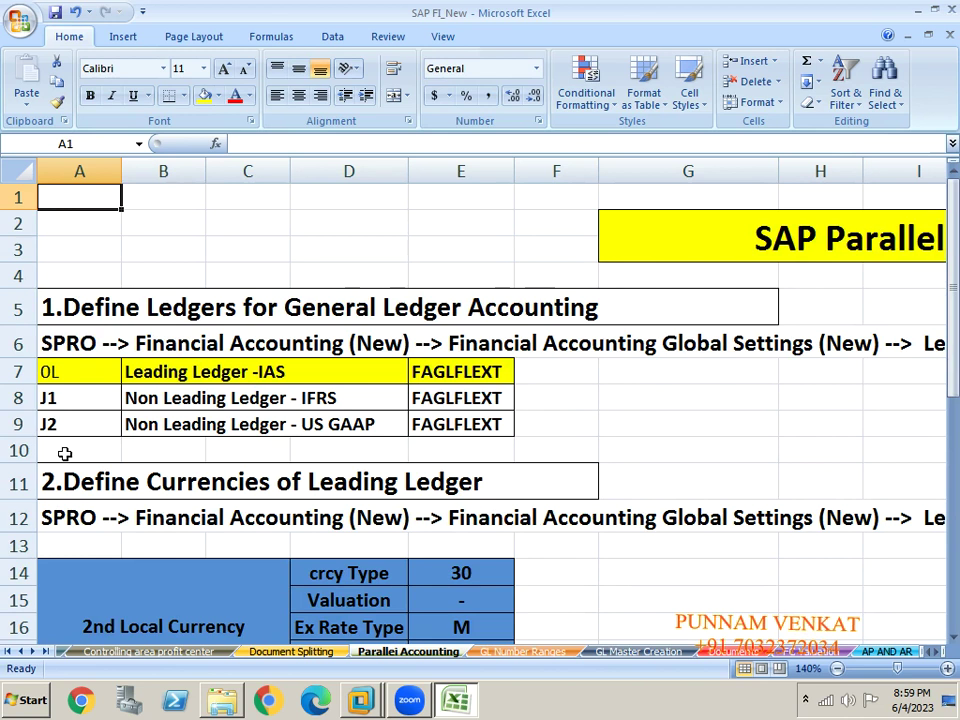
mouse_move(71, 405)
left_mouse_down()
mouse_move(70, 424)
mouse_move(69, 406)
left_mouse_up()
key("Delete")
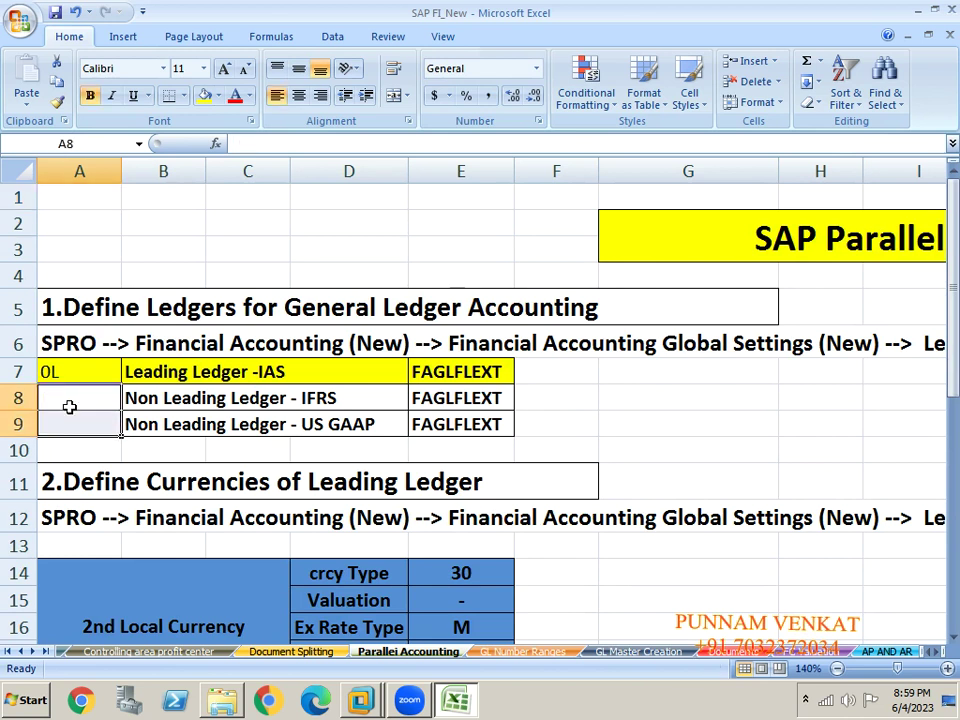
Examine the leading and non-leading ledger rows under "1.Define Ledgers for General Ledger Accounting".
left_click(69, 406)
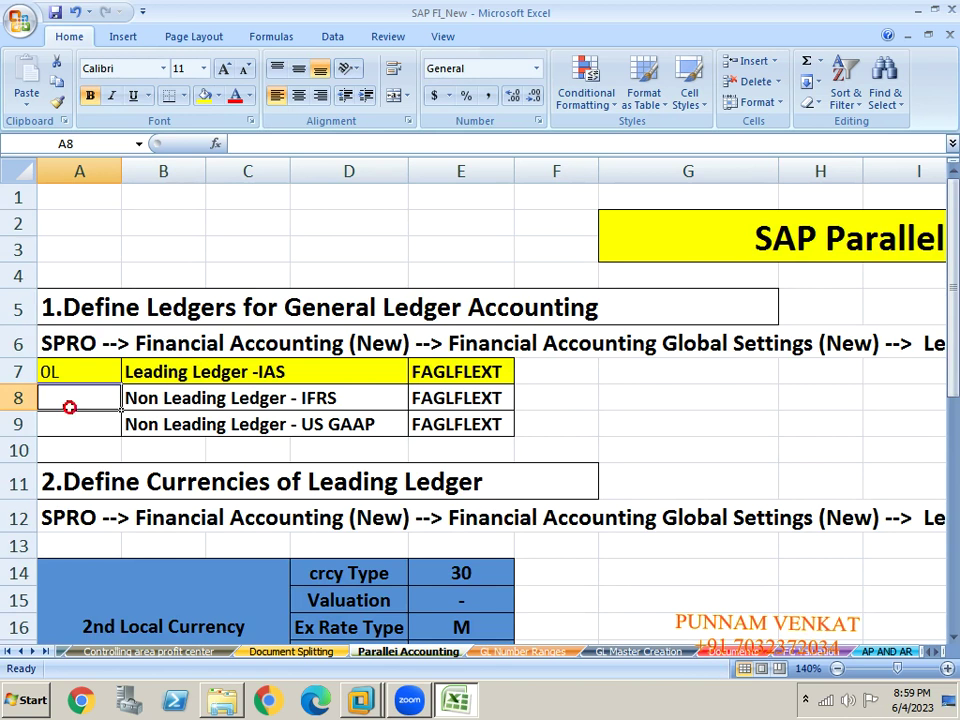
left_click(165, 390)
left_click(162, 379)
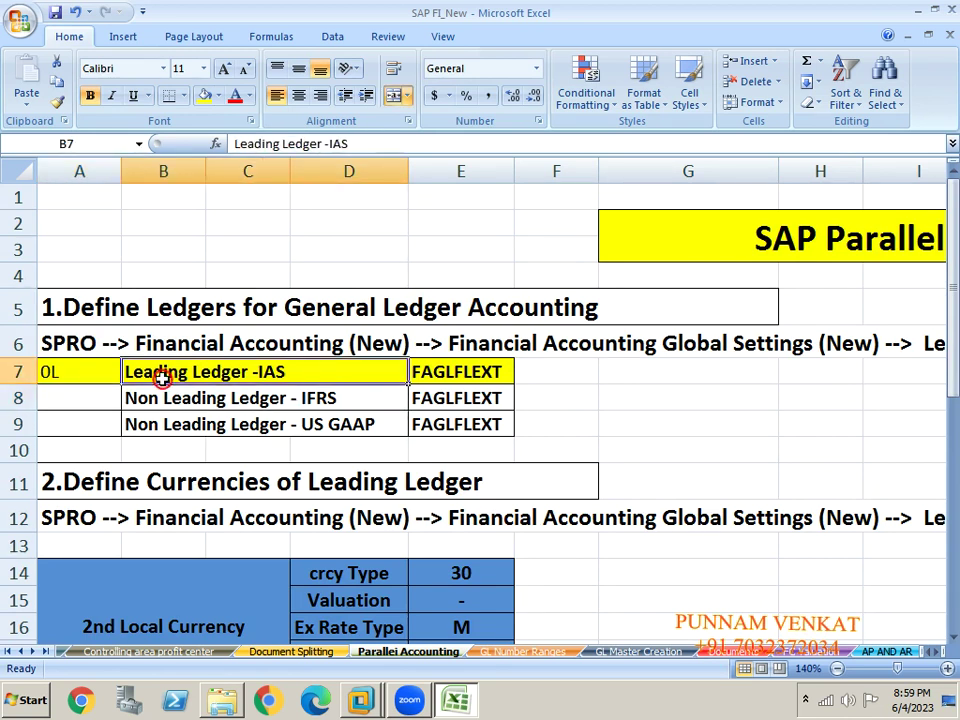
left_click(73, 398)
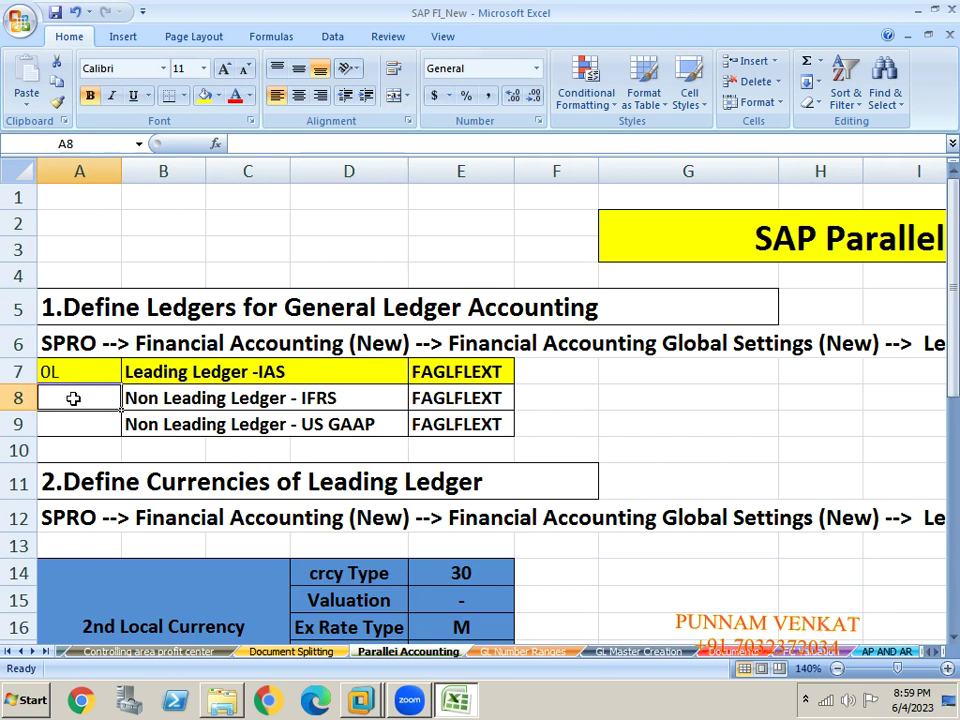
left_click_drag(73, 398, 73, 424)
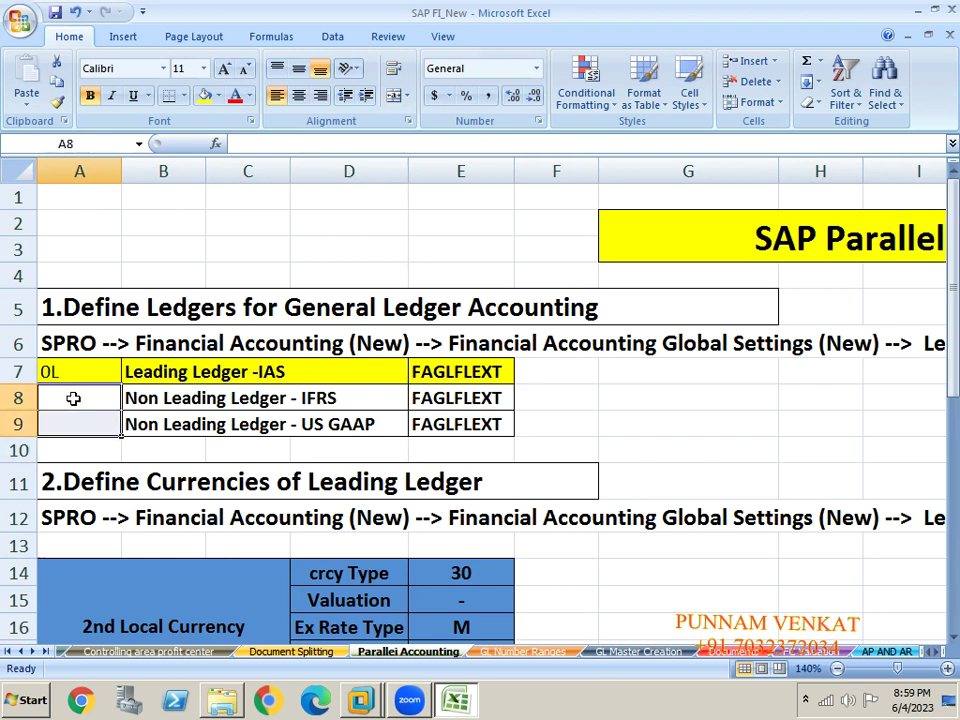
key("Right")
key("Right")
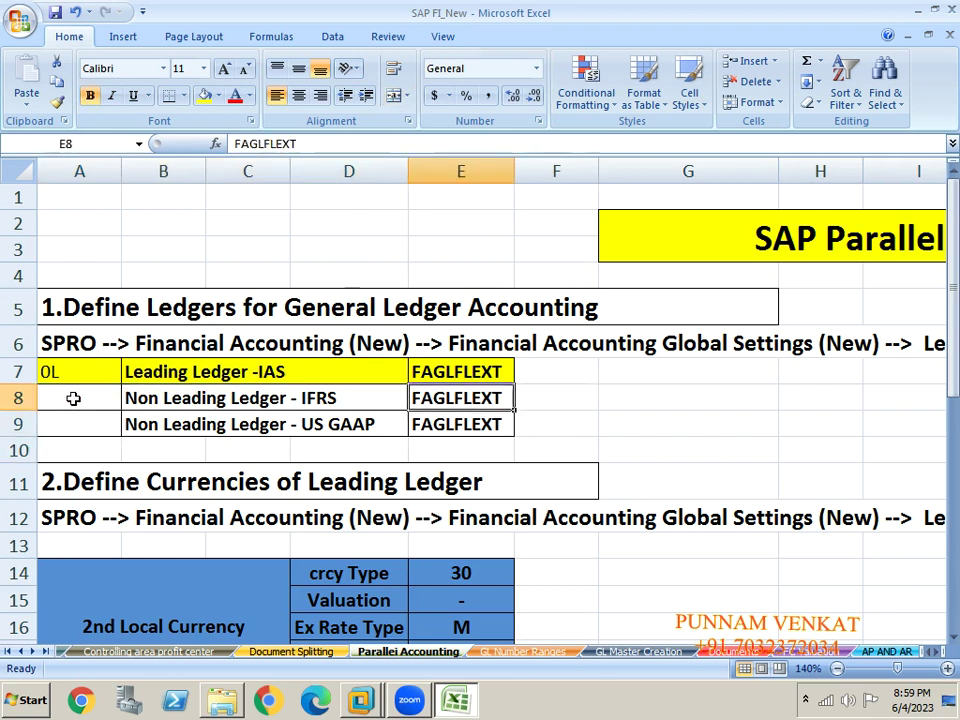
left_click(73, 398)
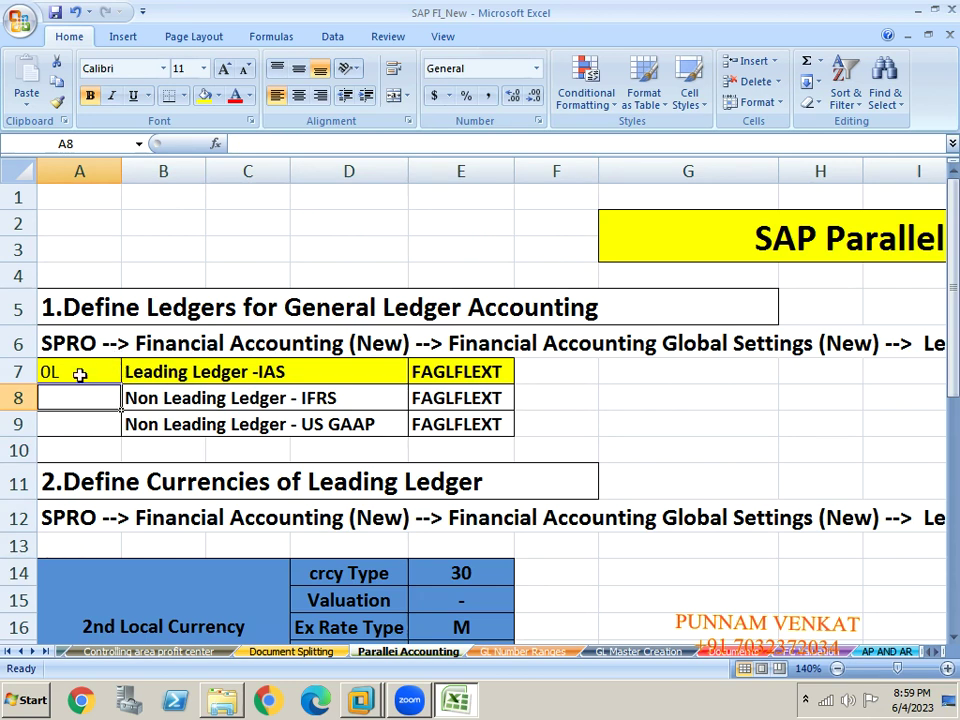
left_click(79, 374)
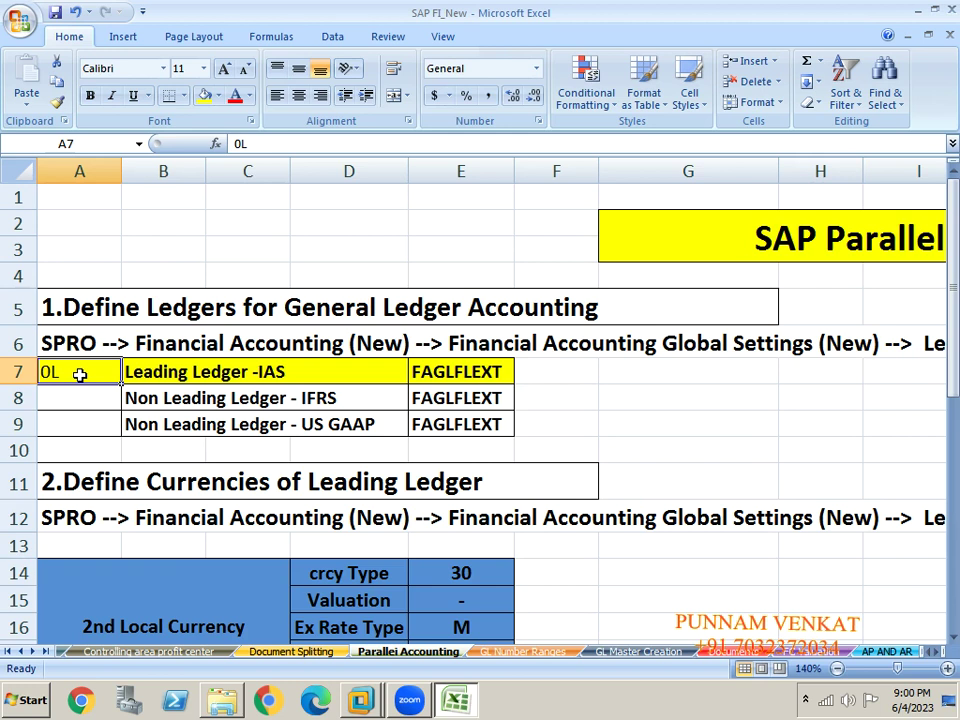
key("Up")
key("Up")
key("Up")
key("Up")
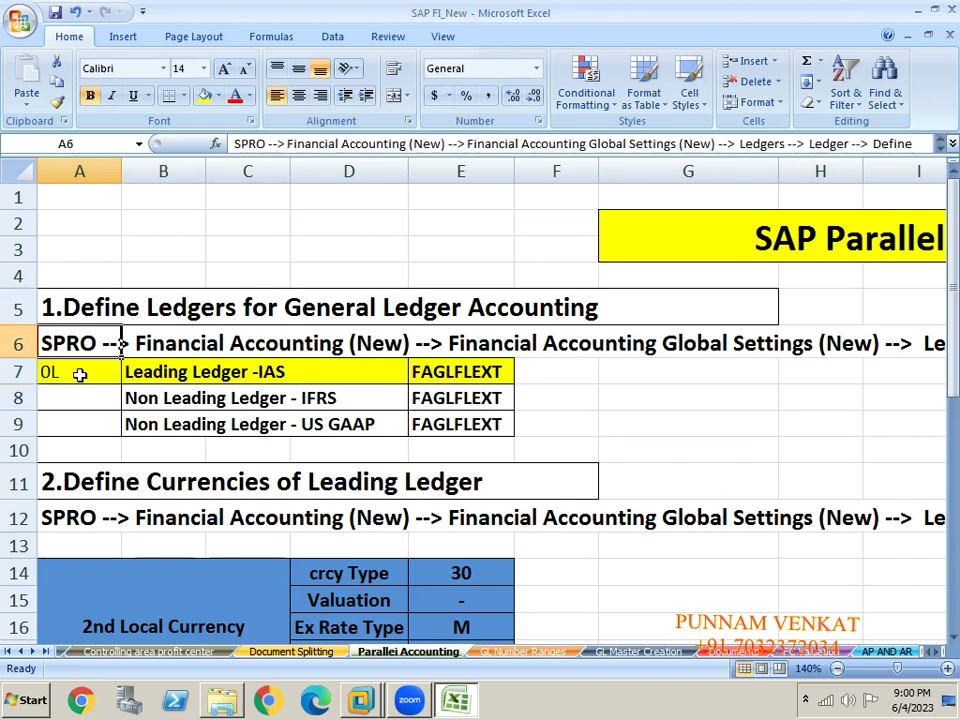
key("Down")
key("Down")
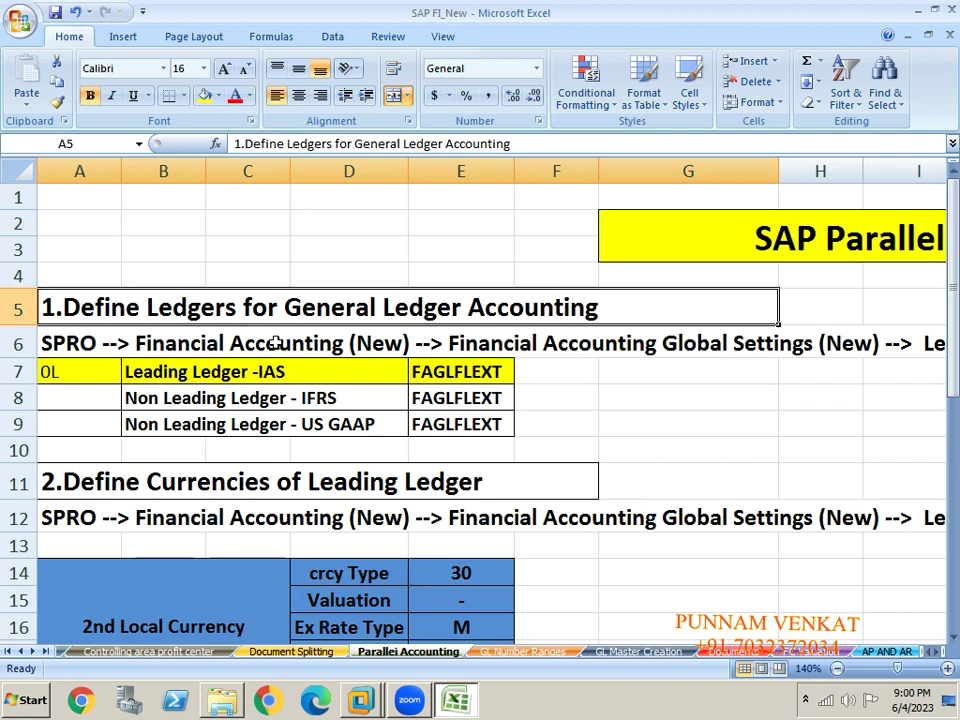
Read the full SPRO path in row 6 for defining ledgers for General Ledger Accounting.
left_click(66, 368)
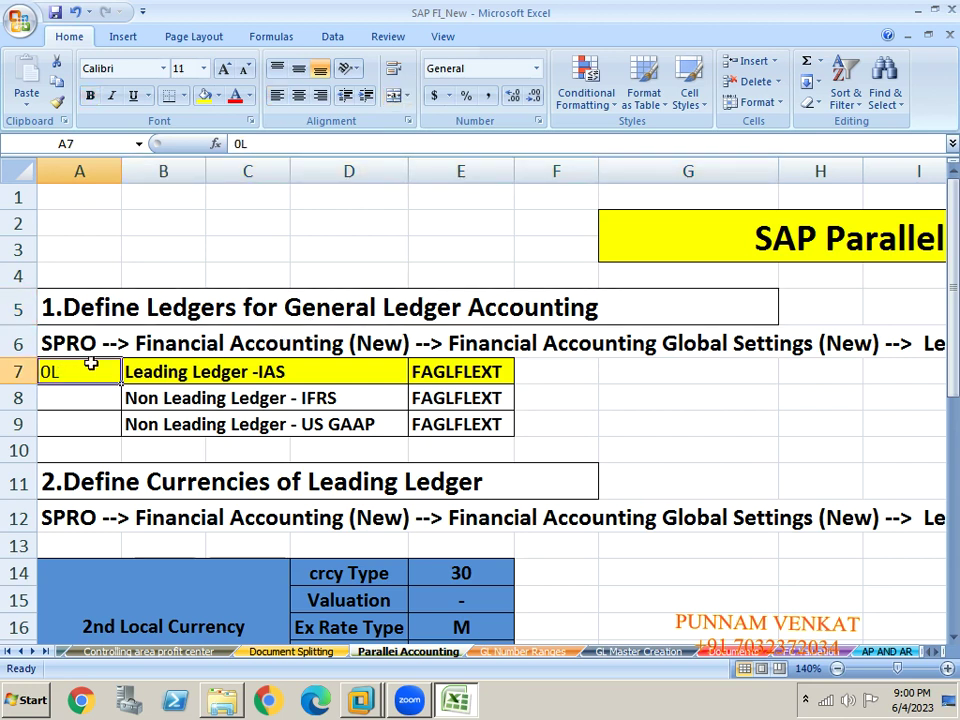
left_click(224, 368)
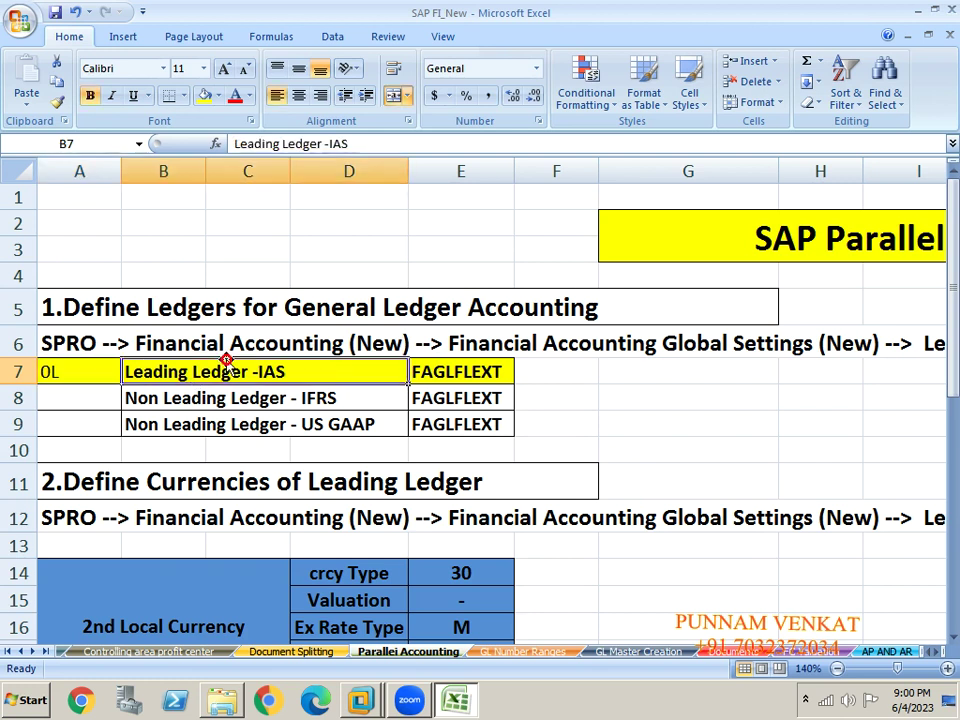
left_click(576, 369)
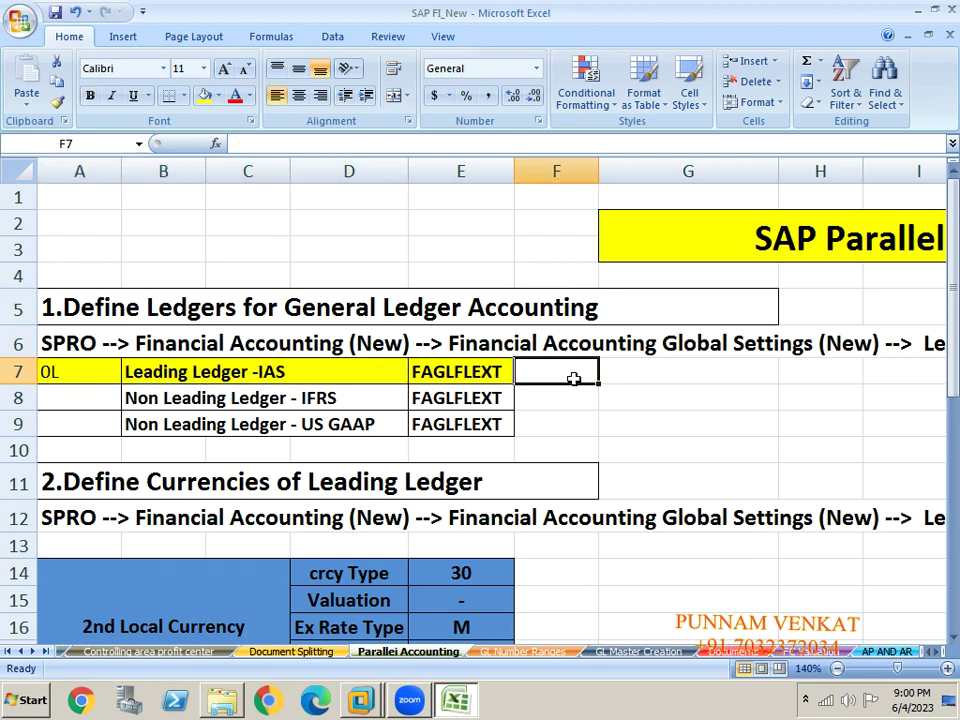
key("Right")
key("Right")
key("Right")
key("Right")
key("Left")
key("Right")
key("Right")
key("Right")
key("Right")
key("Right")
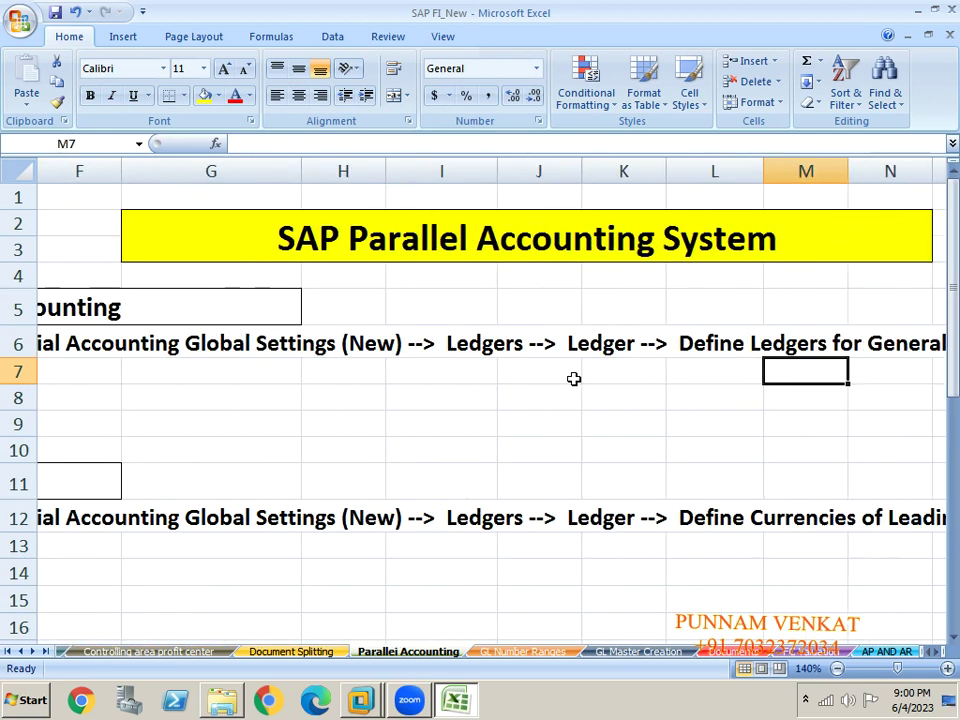
key("Right")
key("Right")
key("Right")
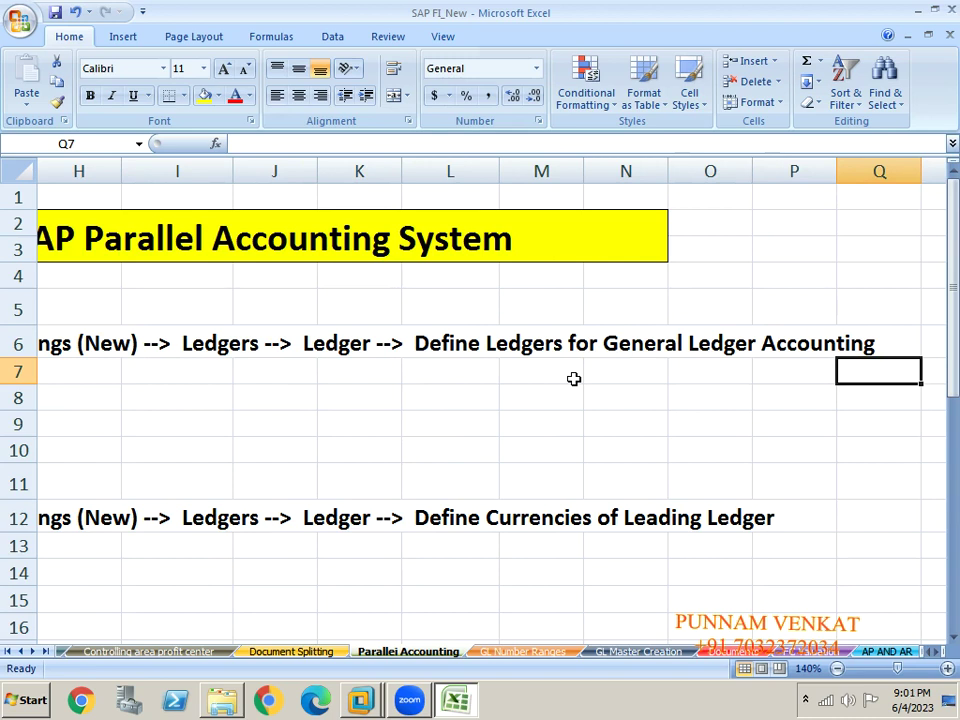
key("Left")
key("Left")
key("Left")
key("Left")
key("Left")
key("Left")
key("Left")
key("Left")
key("Left")
key("Left")
key("Left")
key("Left")
key("Left")
key("Left")
key("Left")
key("Left")
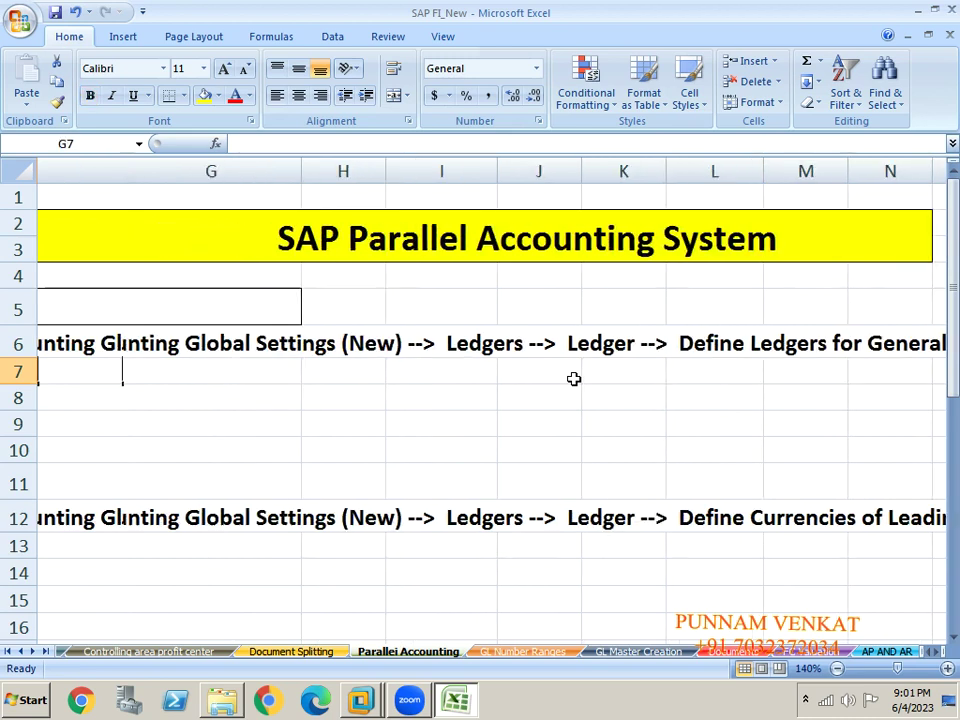
key("Up")
key("Right")
key("Right")
key("Right")
Switch to the SAP system and leave the open Display IMG structure, going back to SAP Easy Access.
key("alt+Tab")
left_click(371, 426)
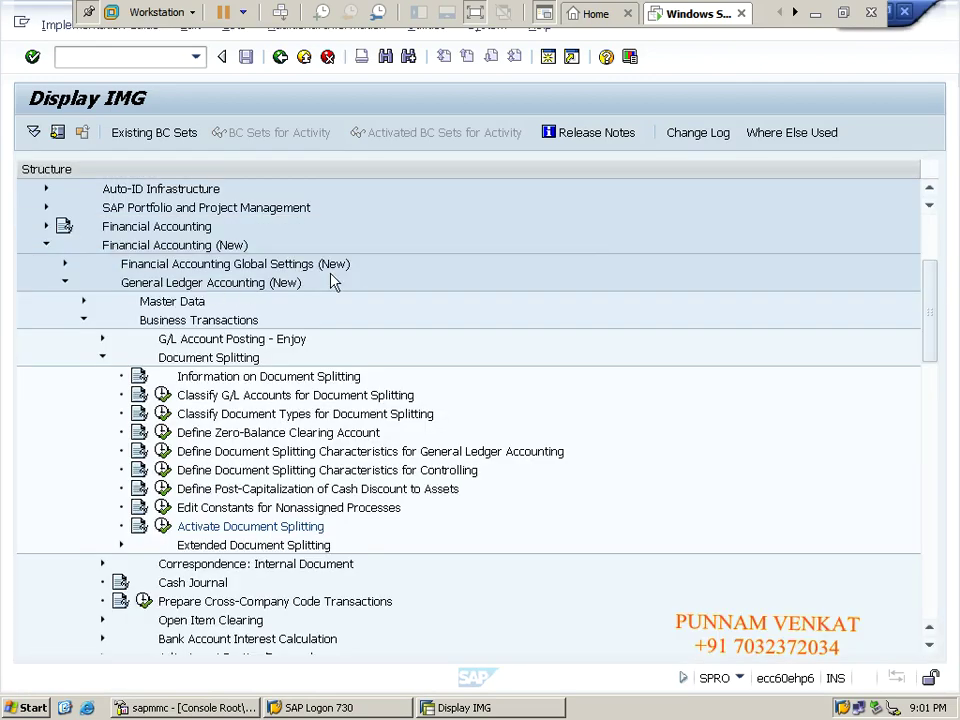
left_click(246, 358)
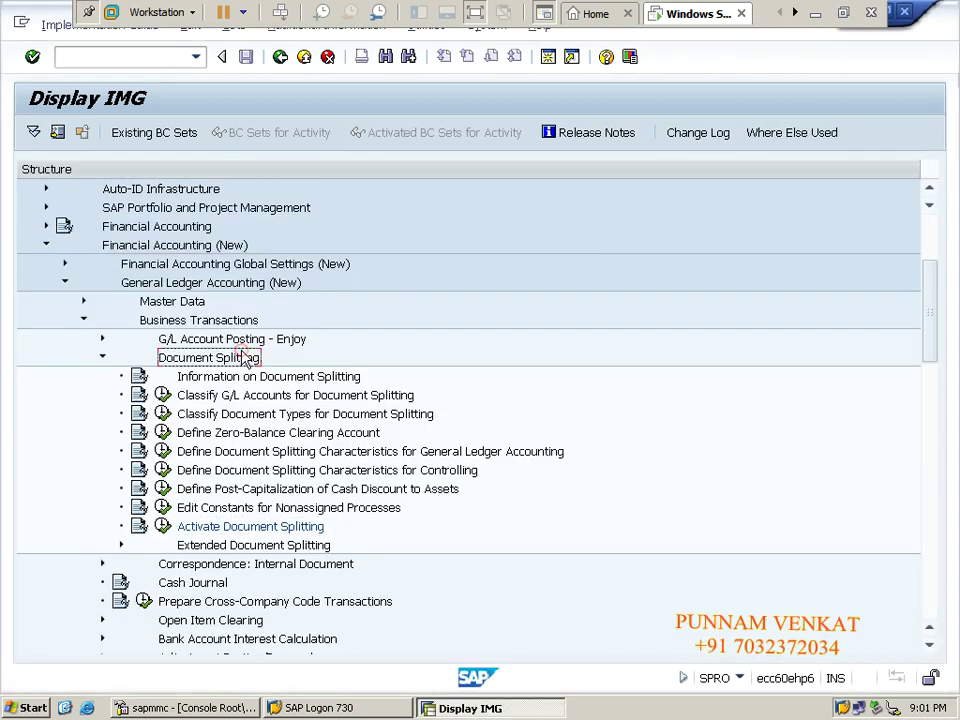
left_click(281, 60)
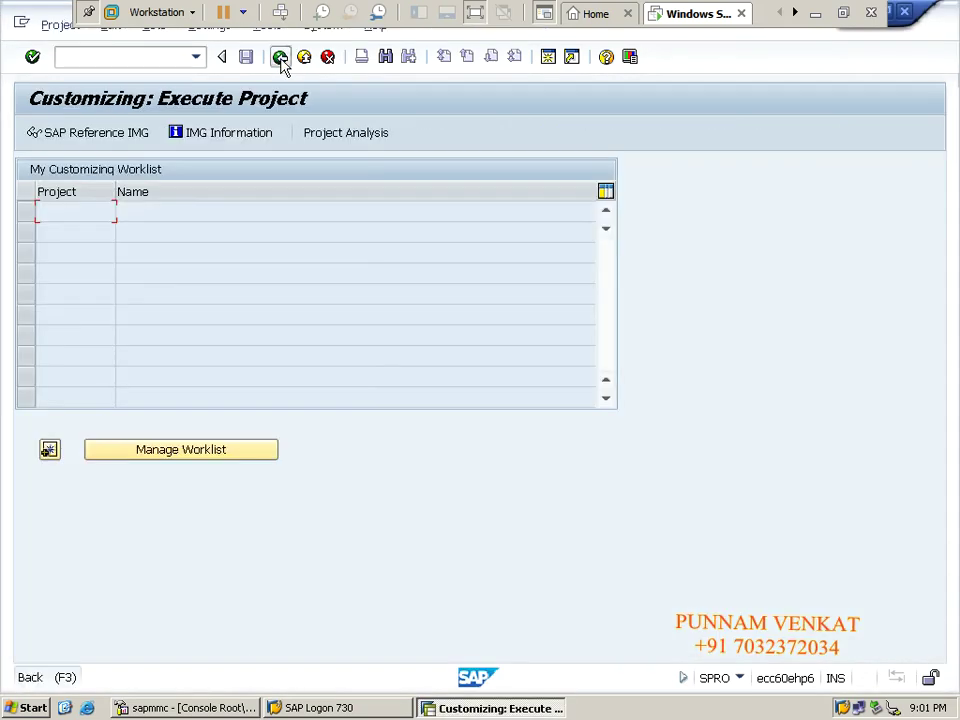
left_click(281, 60)
Run transaction SPRO and display the SAP Reference IMG.
left_click(103, 63)
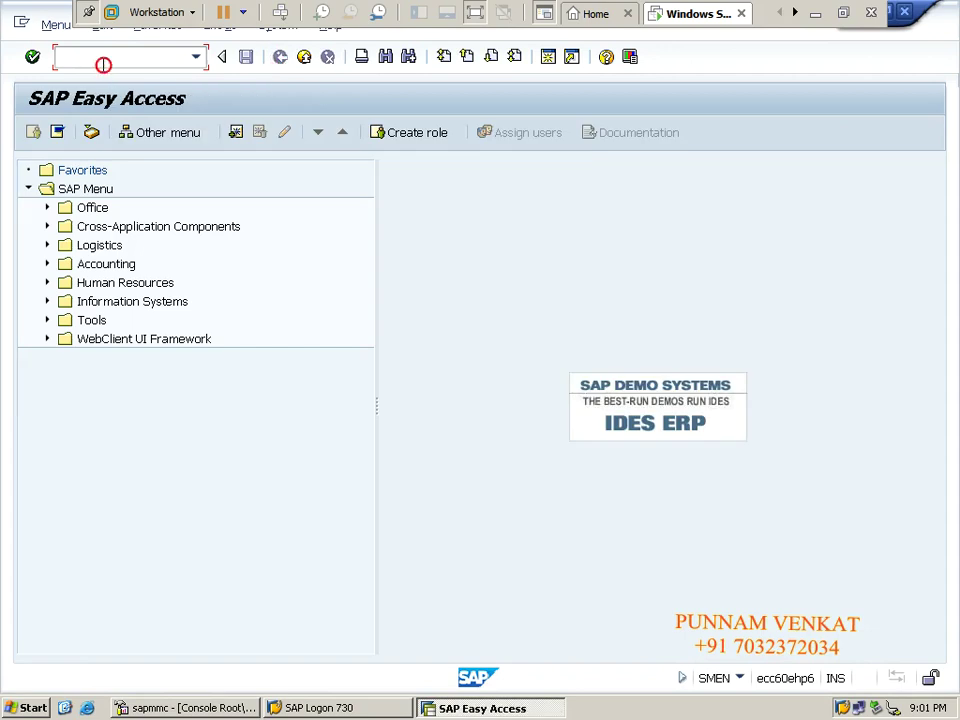
type("SPRO")
key("Return")
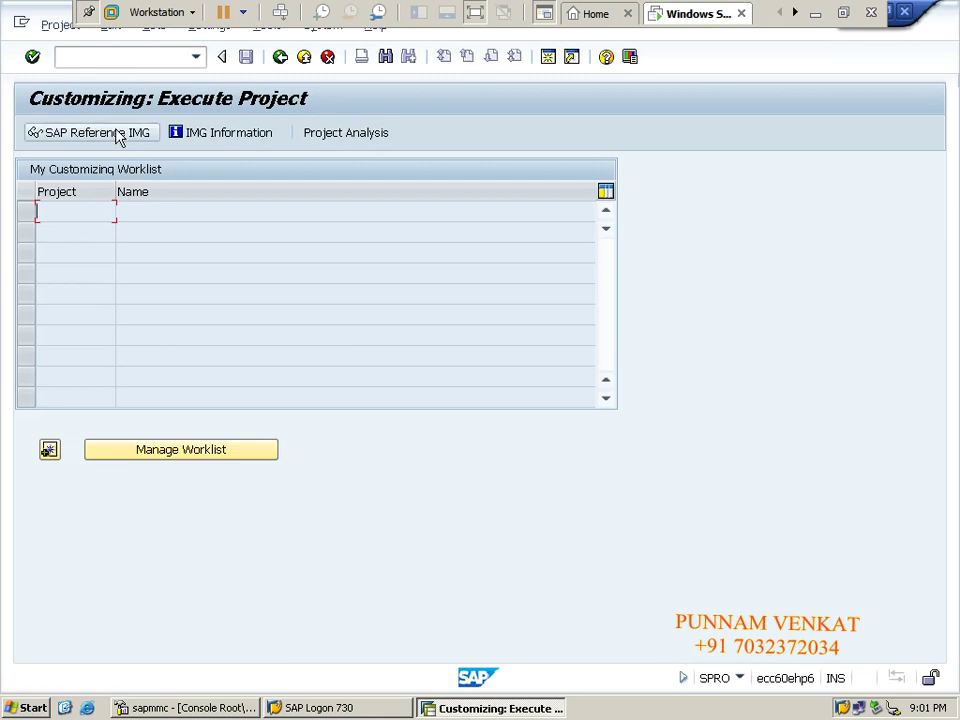
left_click(116, 131)
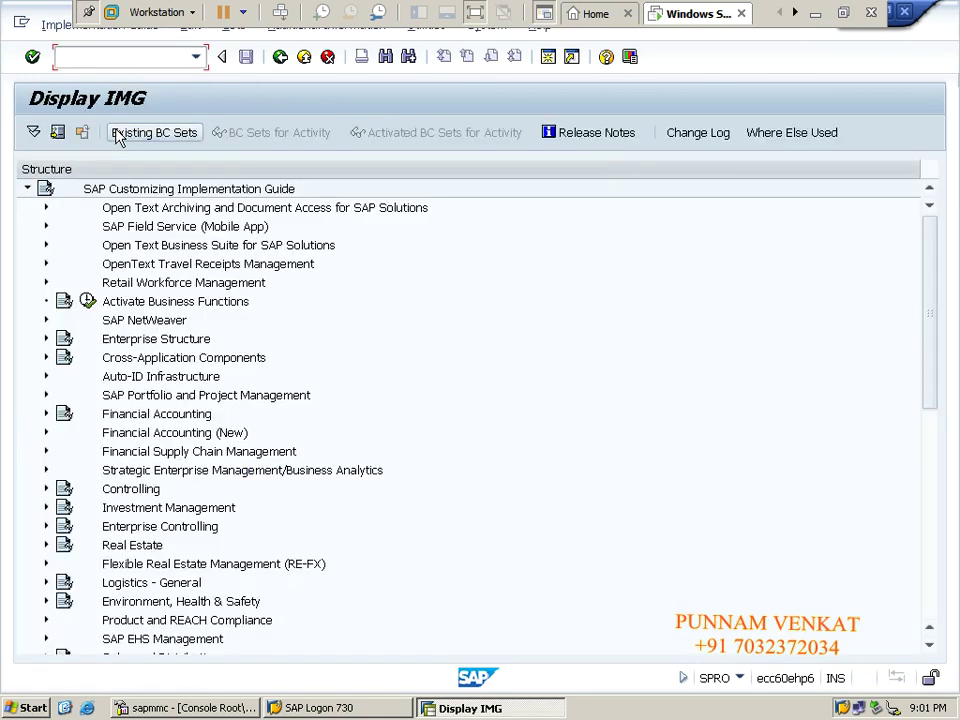
left_click(175, 400)
double_click(175, 400)
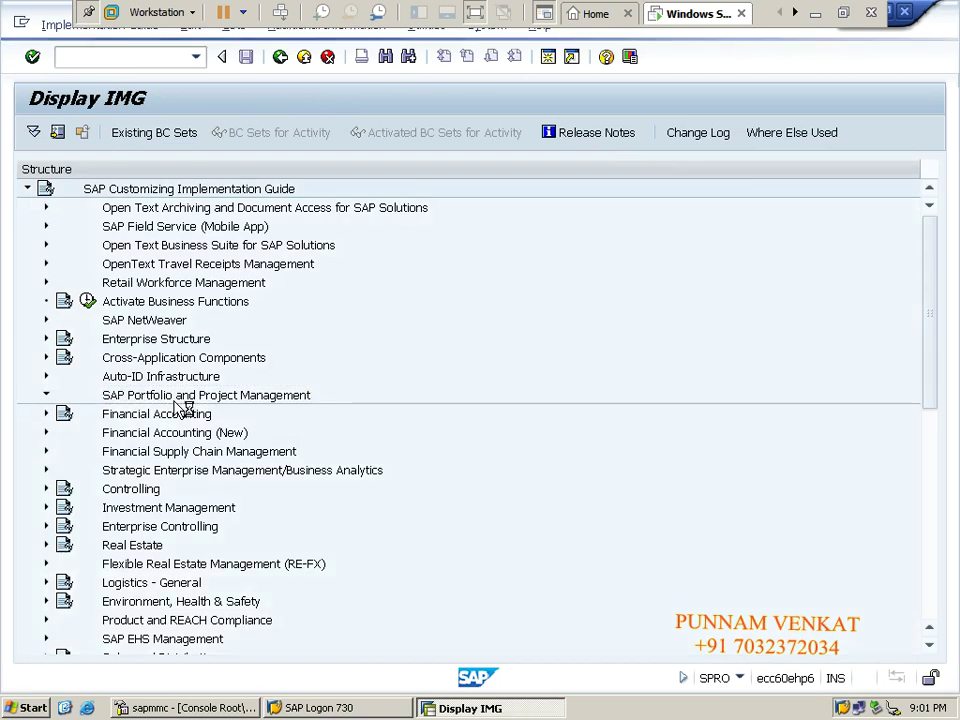
left_click(176, 412)
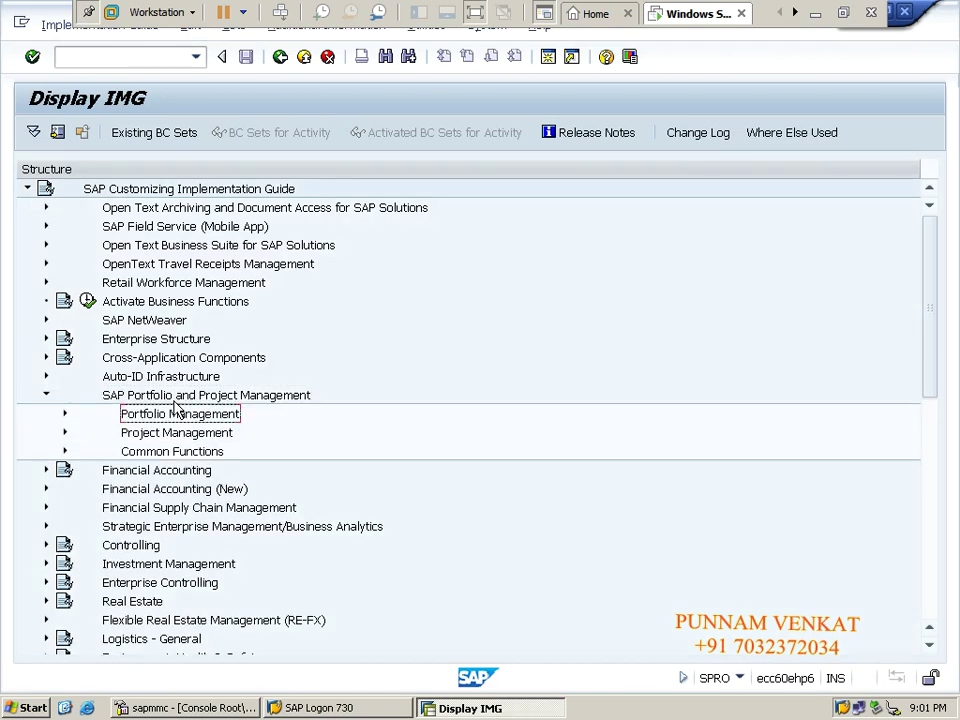
key("Left")
key("Left")
Expand Financial Accounting (New), Financial Accounting Global Settings (New), Ledgers and Ledger in the IMG structure down to Define Ledgers for General Ledger Accounting.
key("Down")
key("Down")
key("Right")
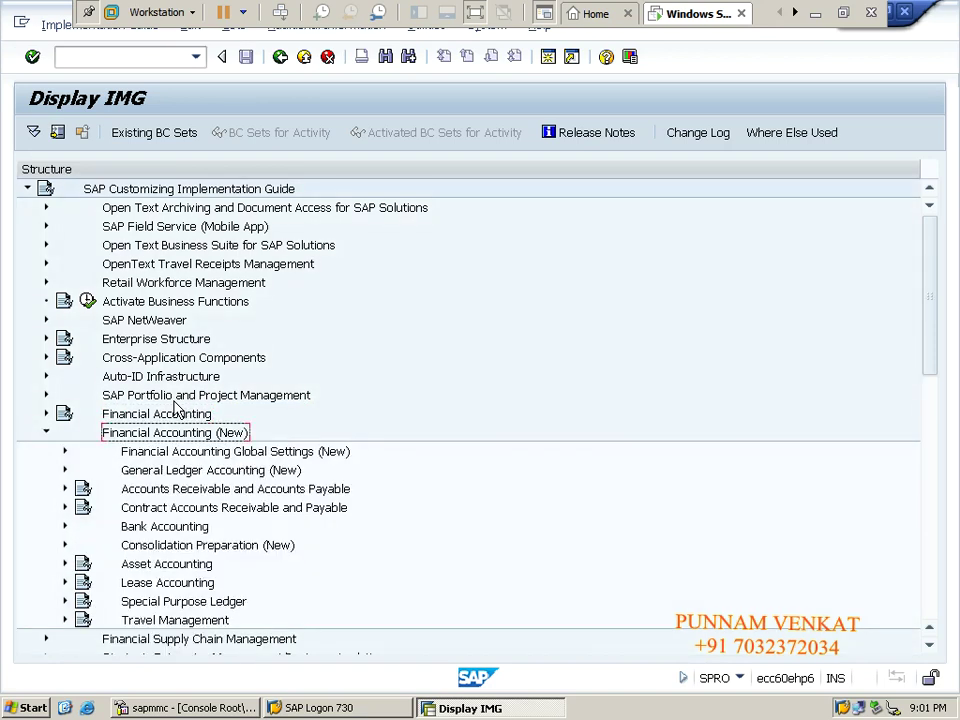
key("Down")
key("Right")
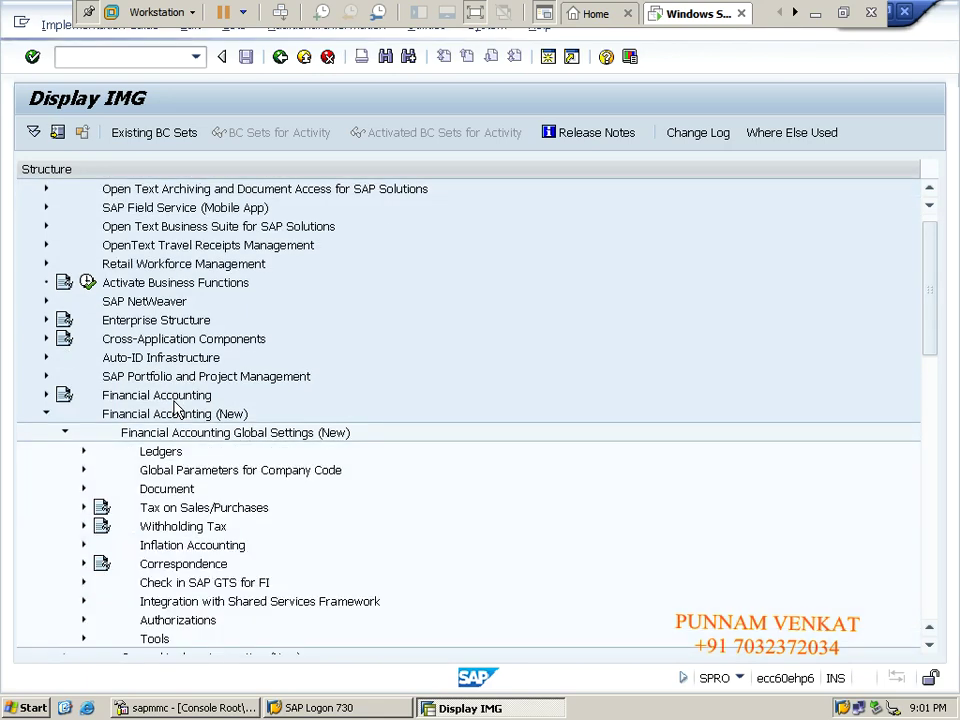
key("Right")
key("Down")
key("Down")
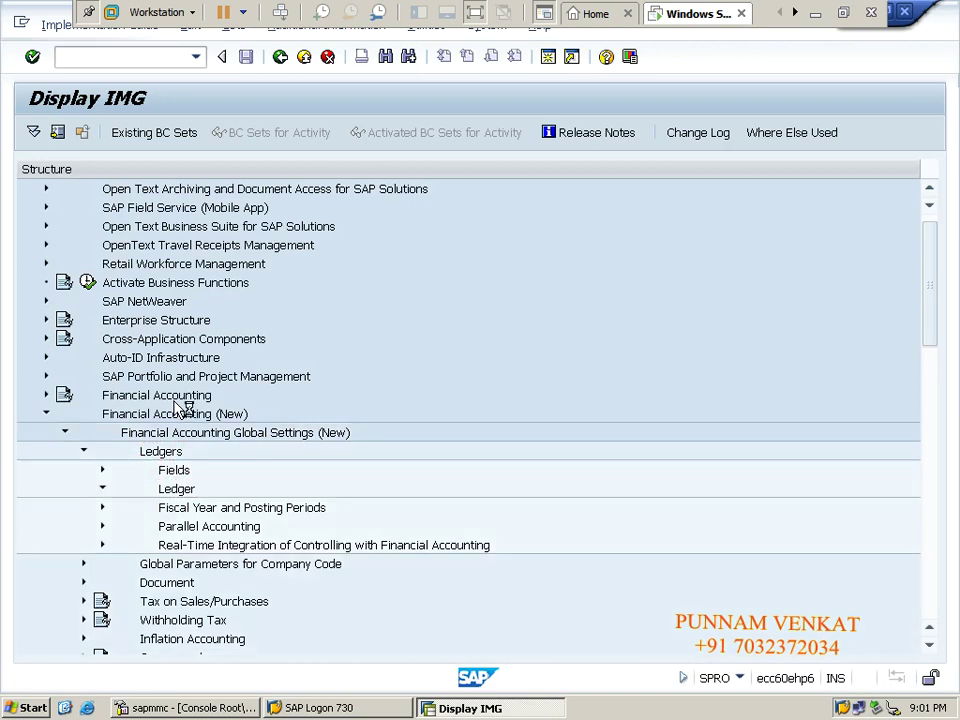
key("Right")
key("Down")
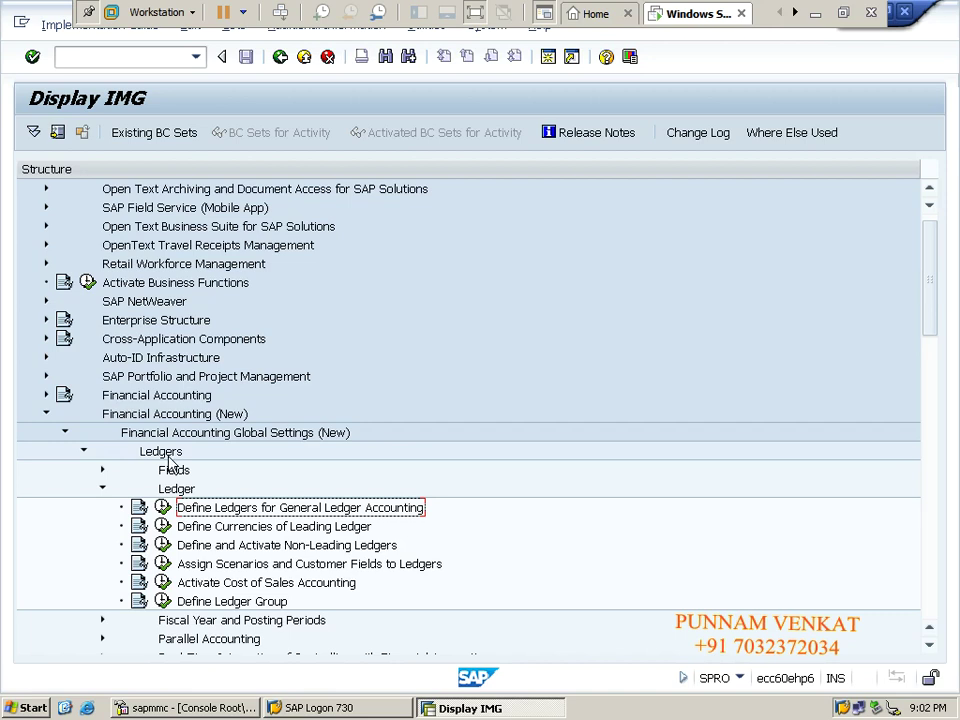
Trace the IMG path from Financial Accounting (New) down to the Define Ledgers for General Ledger Accounting activity.
left_click(160, 415)
left_click(168, 436)
left_click(160, 452)
left_click(176, 489)
left_click(199, 510)
left_click(180, 508)
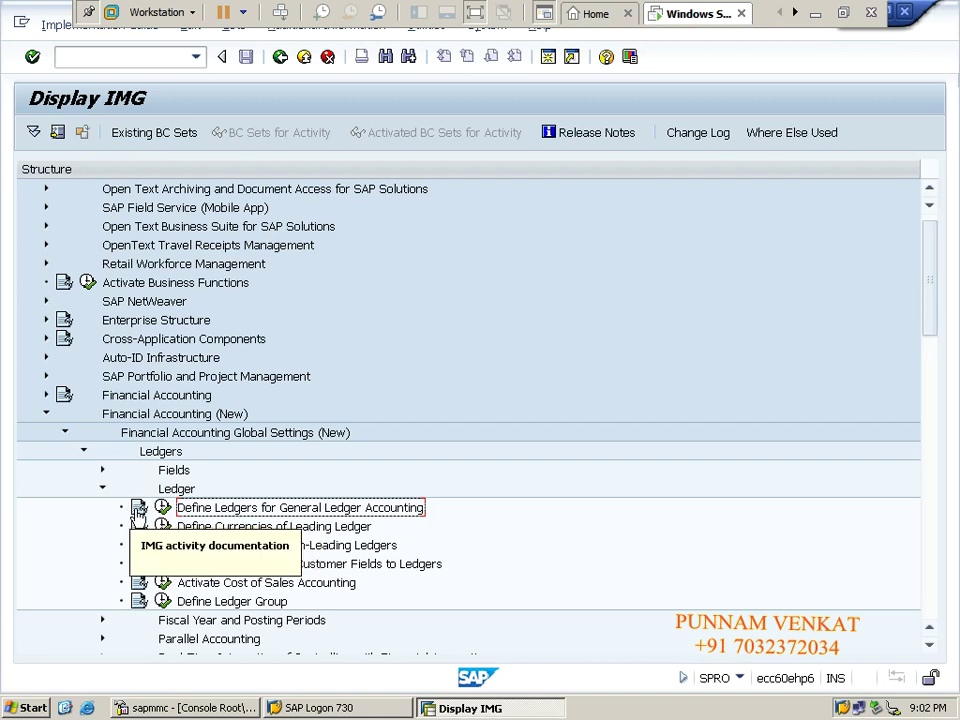
Read the activity documentation on leading and non-leading ledgers for Define Ledgers for General Ledger Accounting, and close it.
left_click(137, 508)
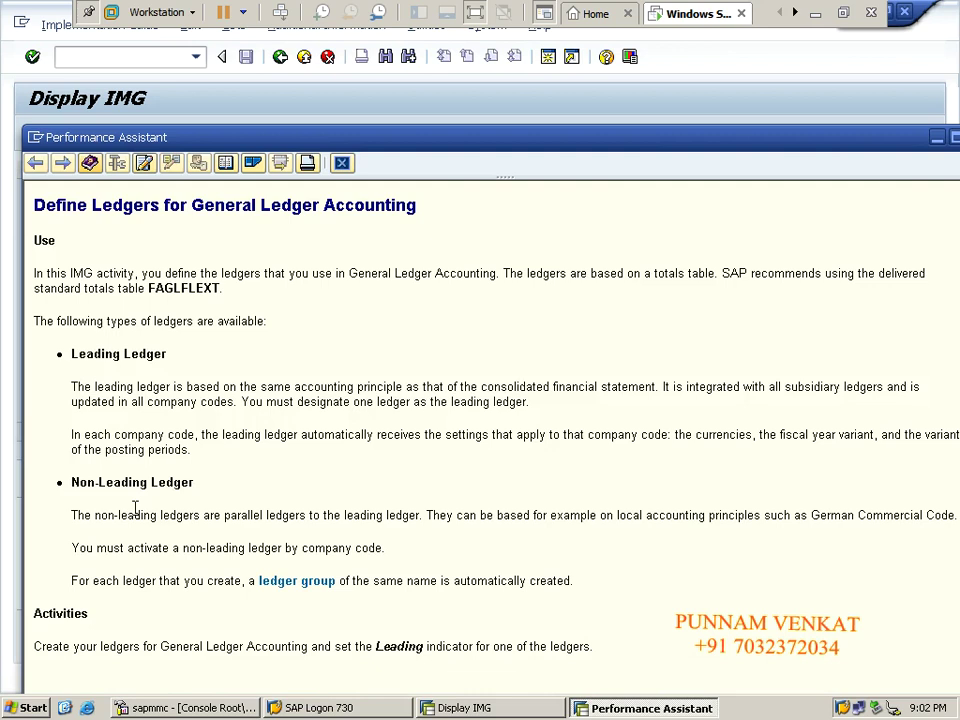
left_click_drag(68, 353, 157, 363)
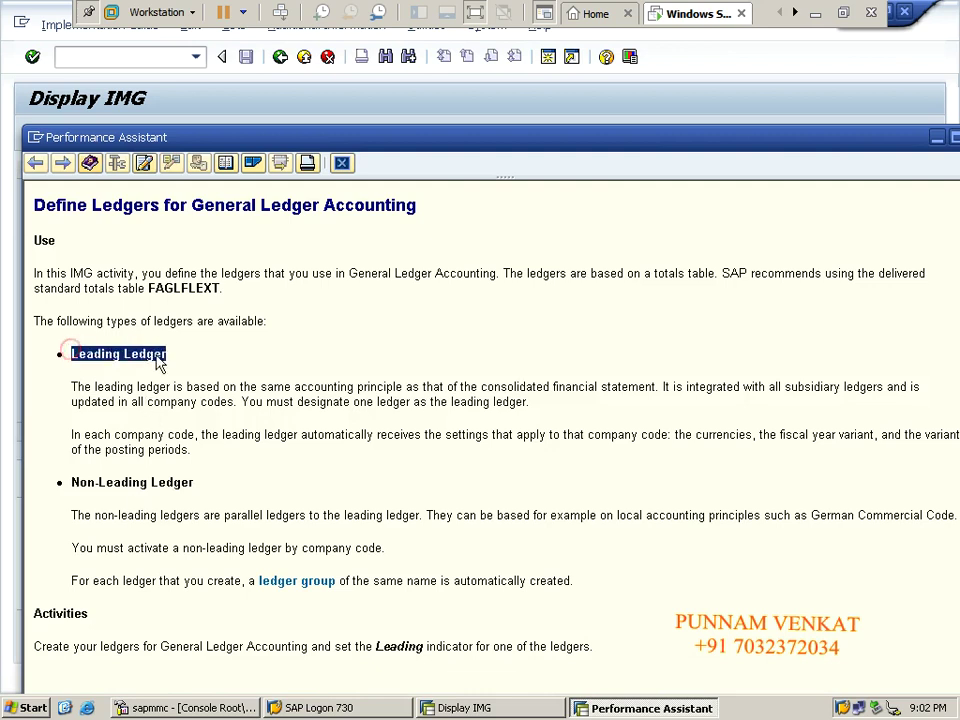
mouse_move(72, 488)
left_mouse_down()
mouse_move(166, 490)
mouse_move(43, 494)
left_mouse_up()
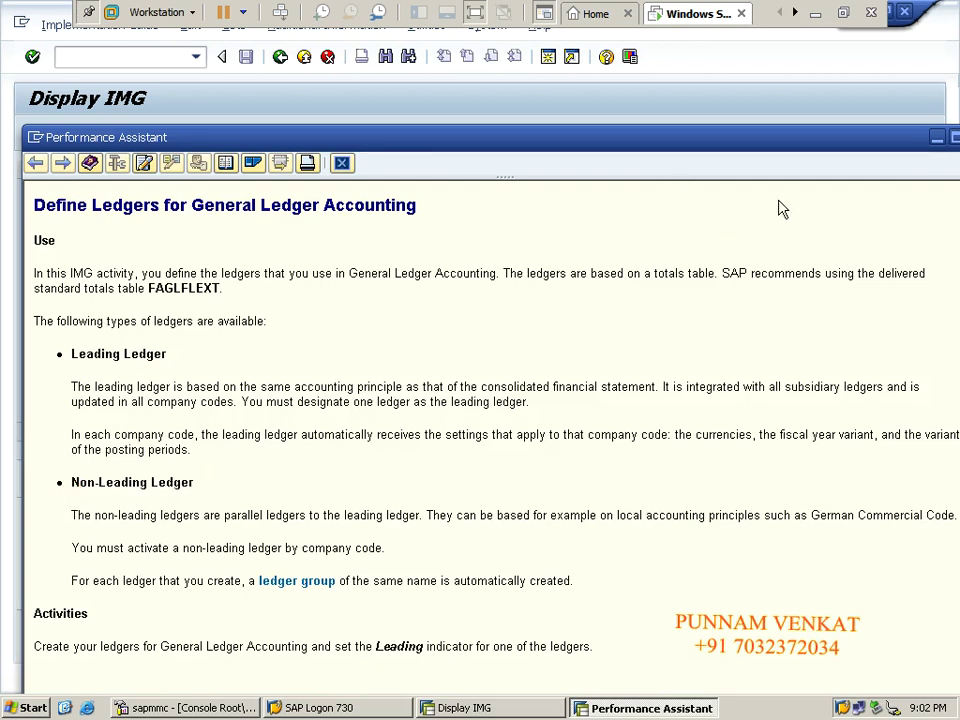
left_click_drag(774, 142, 630, 182)
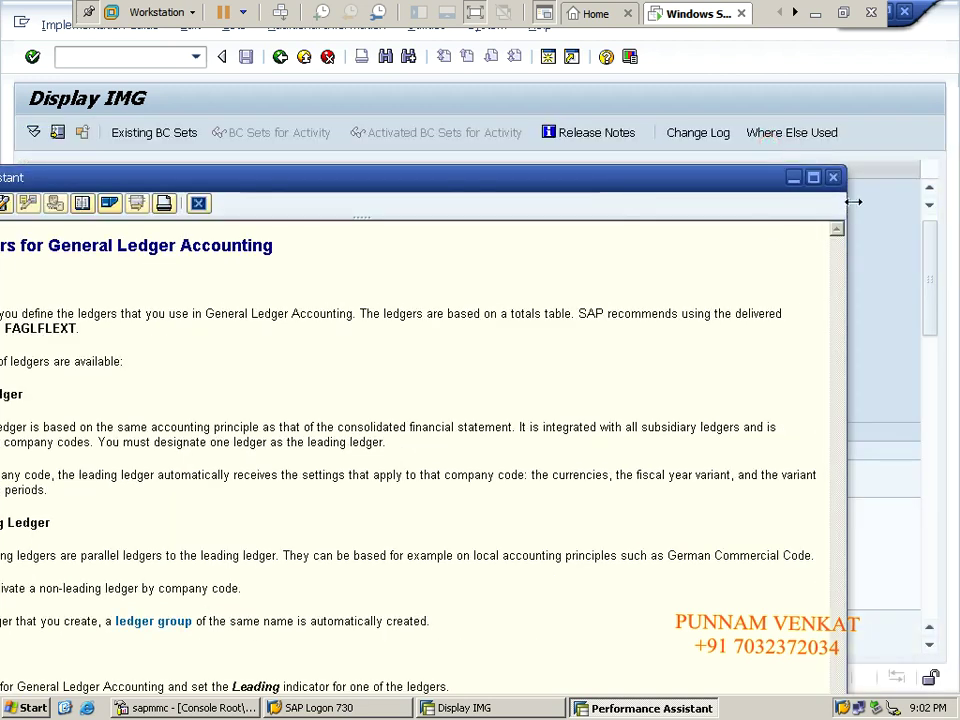
left_click(833, 180)
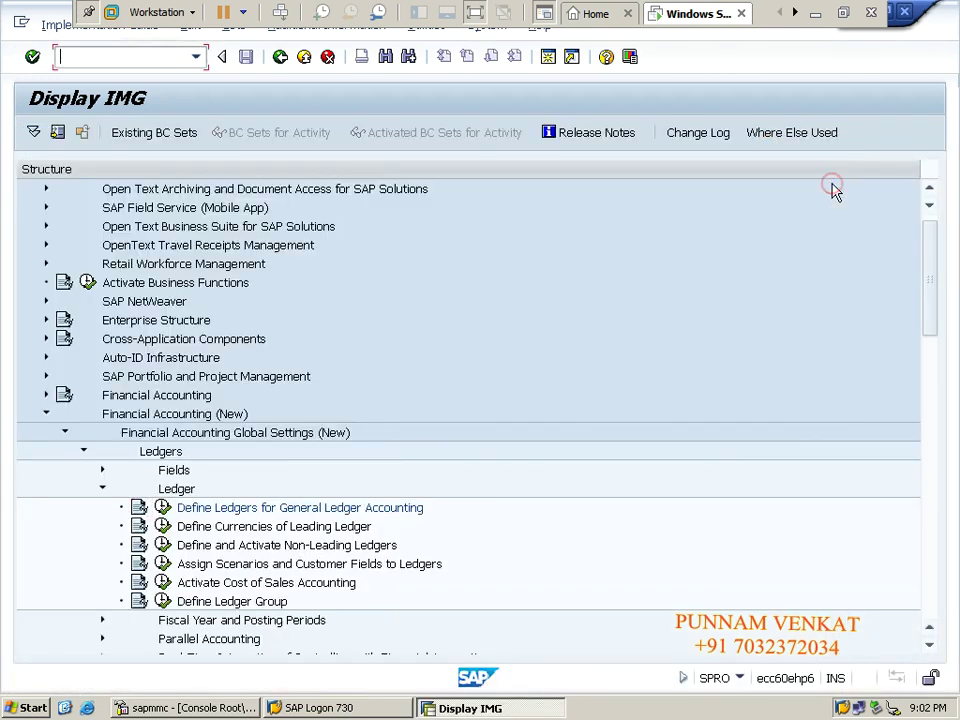
Execute Define Ledgers for General Ledger Accounting and examine the 0L ledger's ID, name and Leading indicator.
left_click(162, 508)
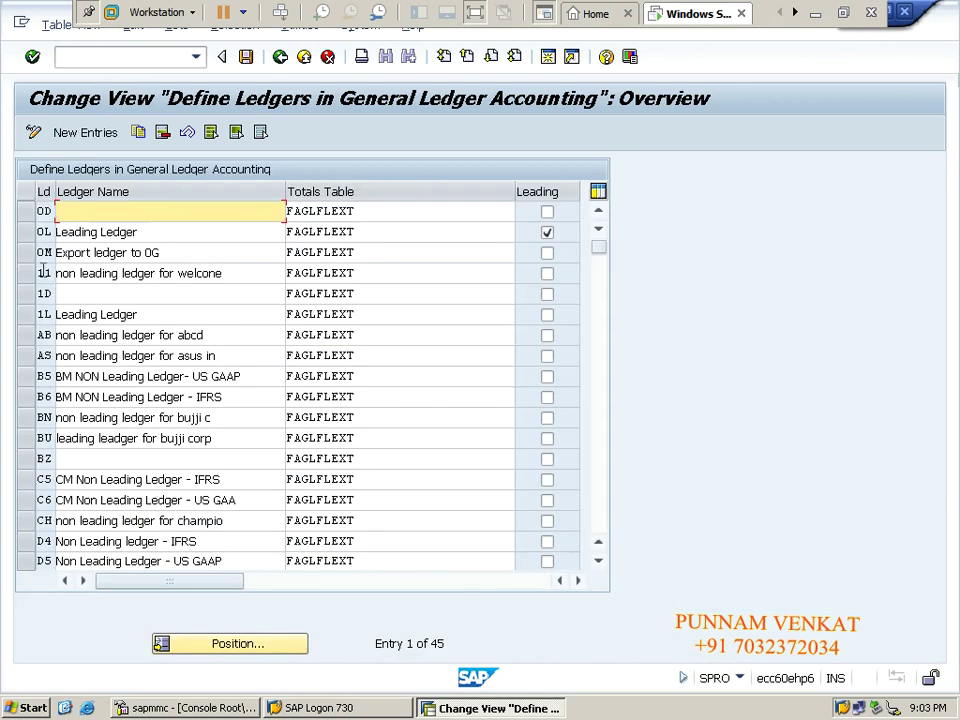
left_click(38, 234)
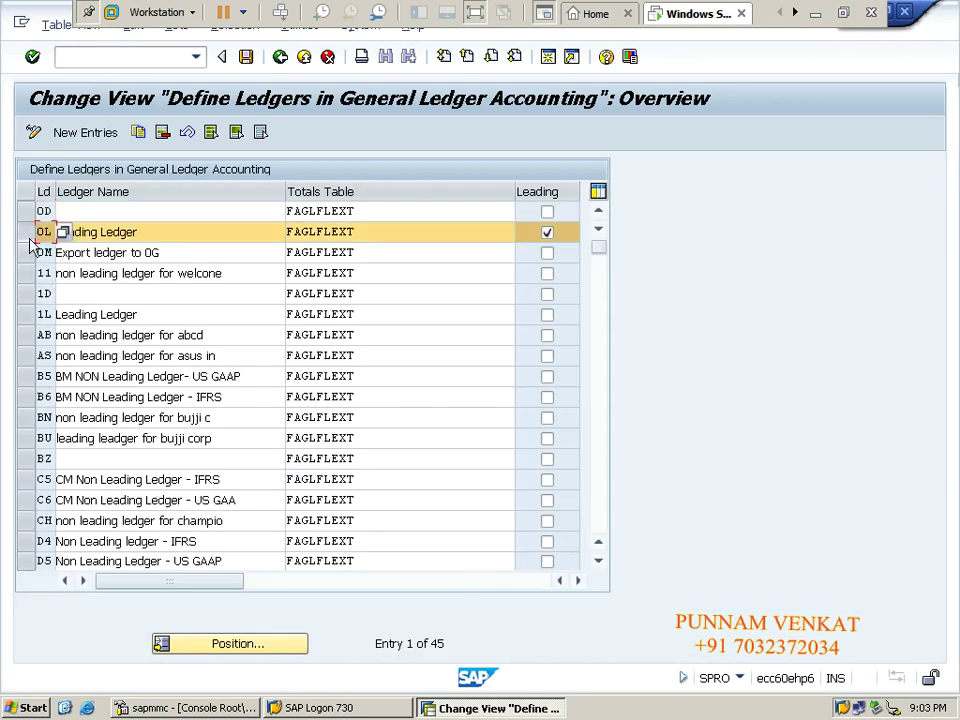
left_click(100, 232)
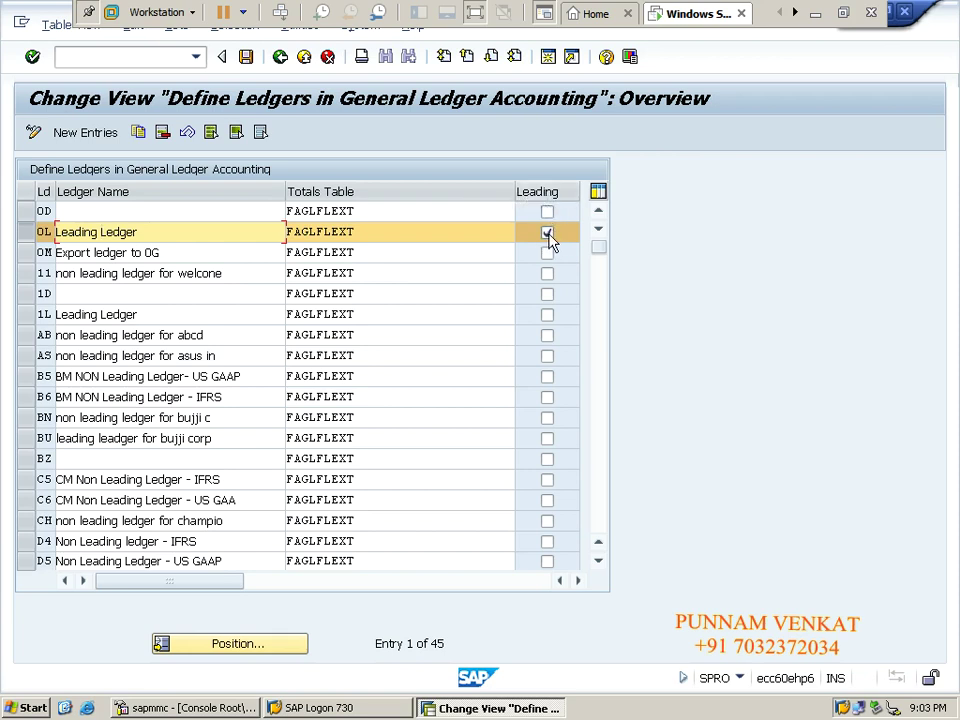
left_click(32, 237)
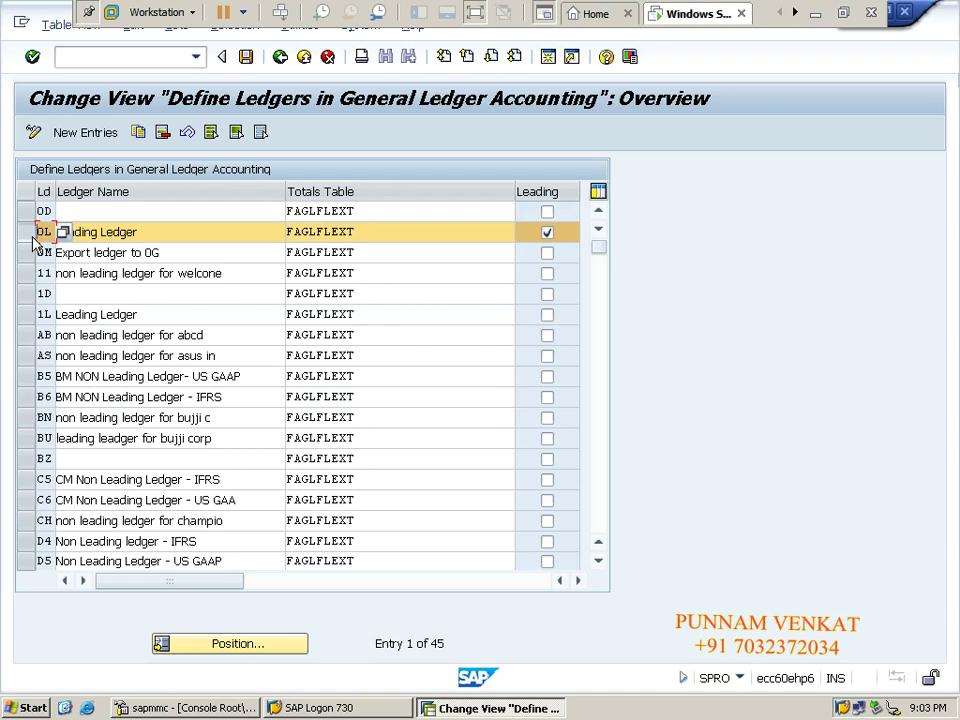
left_click(25, 231)
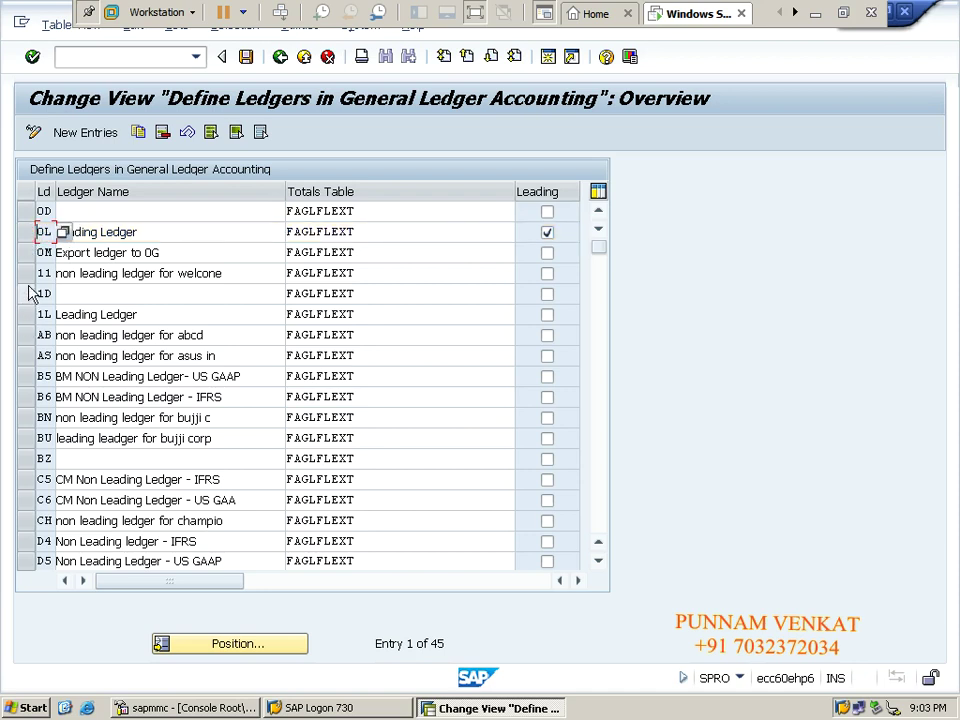
Copy the 0L leading ledger entry and set the copy's ledger ID to P1.
left_click(25, 235)
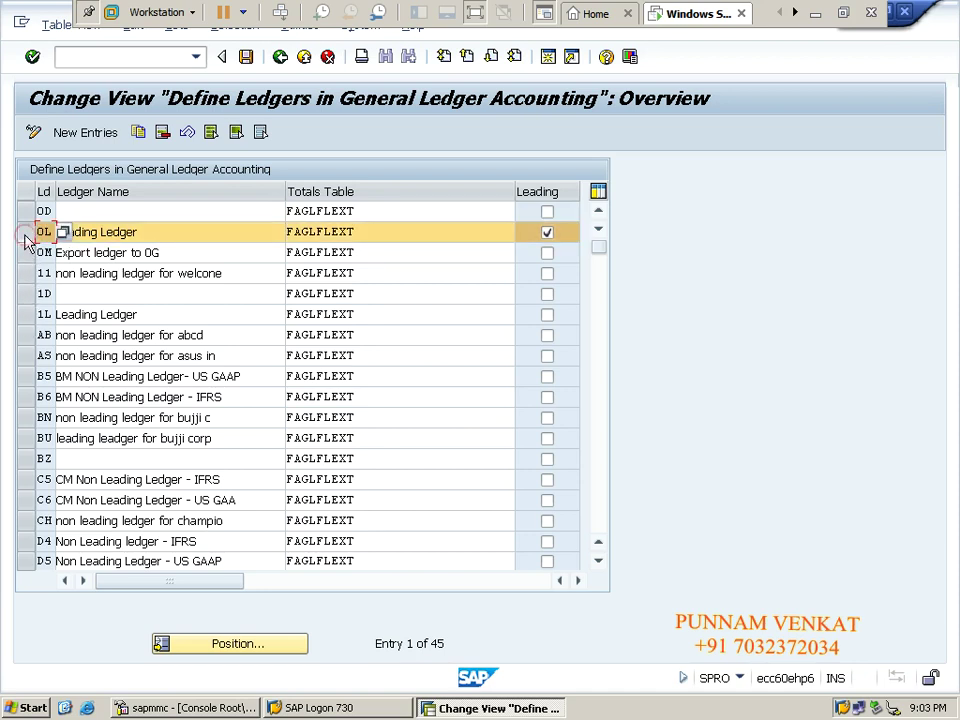
left_click(138, 132)
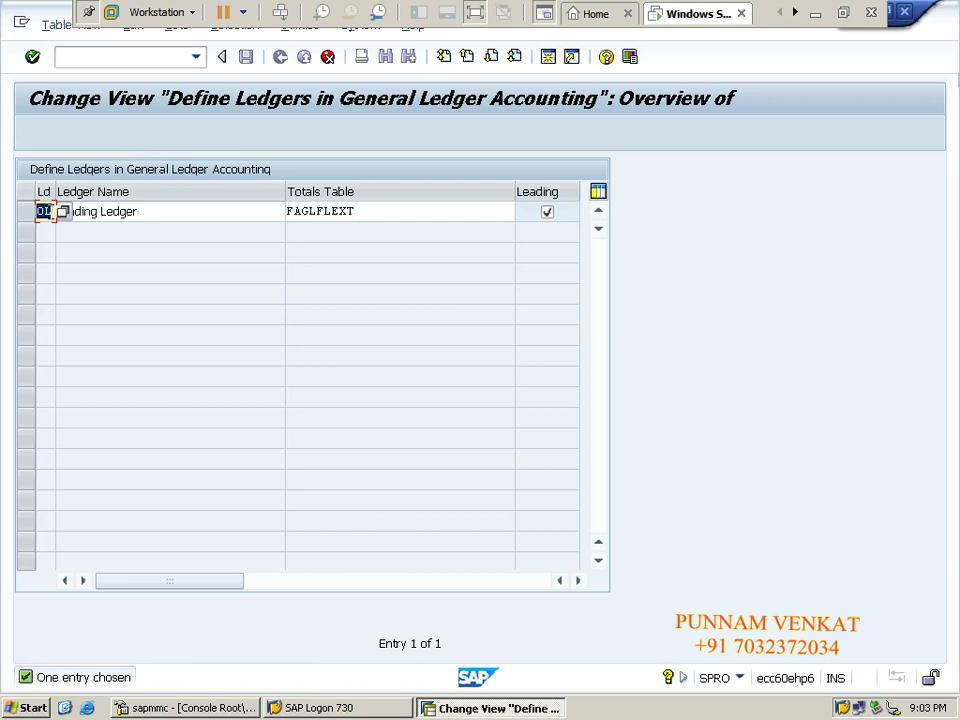
type("P1")
key("Tab")
Change the copied ledger's name to Non-Leading Ledger_IFRS.
left_click(160, 204)
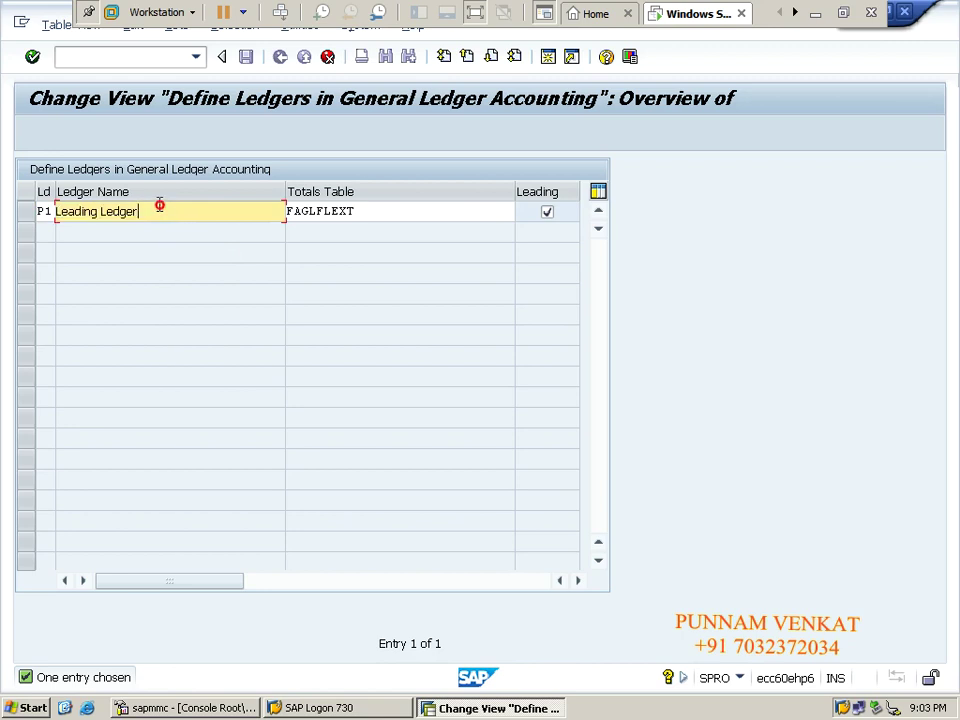
key("Home")
type("NON")
key("BackSpace")
key("BackSpace")
type("on")
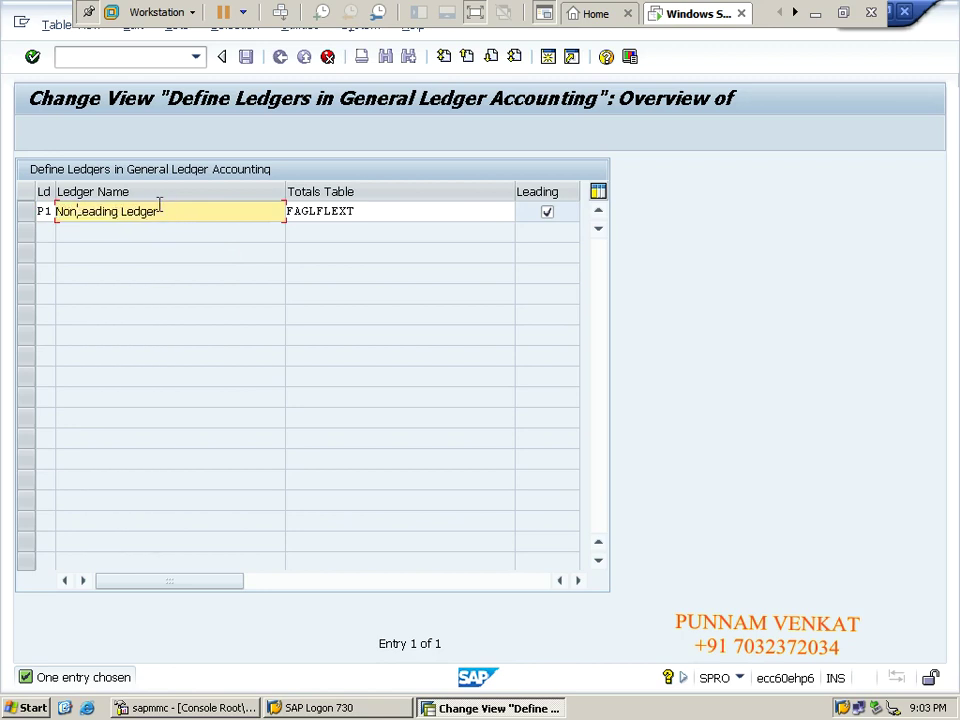
type("-")
key("Right")
key("Right")
key("Right")
key("Right")
key("Right")
key("Right")
key("Right")
key("Right")
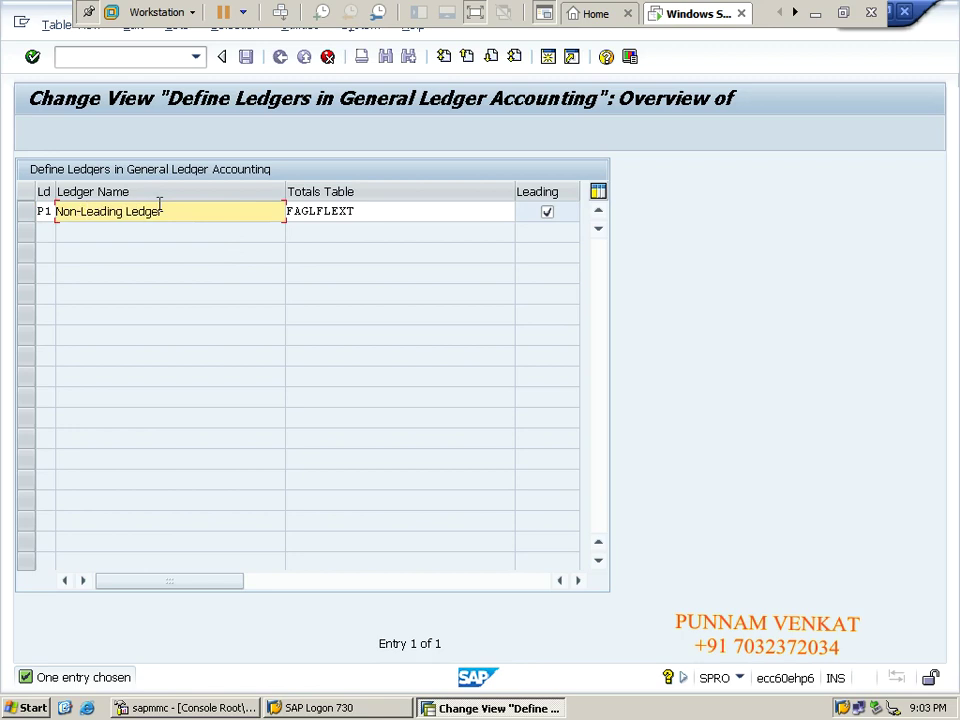
key("Right")
key("Right")
key("Right")
key("Right")
key("Right")
key("Right")
key("Right")
key("Right")
key("Right")
key("Right")
key("Left")
key("Left")
key("Left")
type("_IFRS")
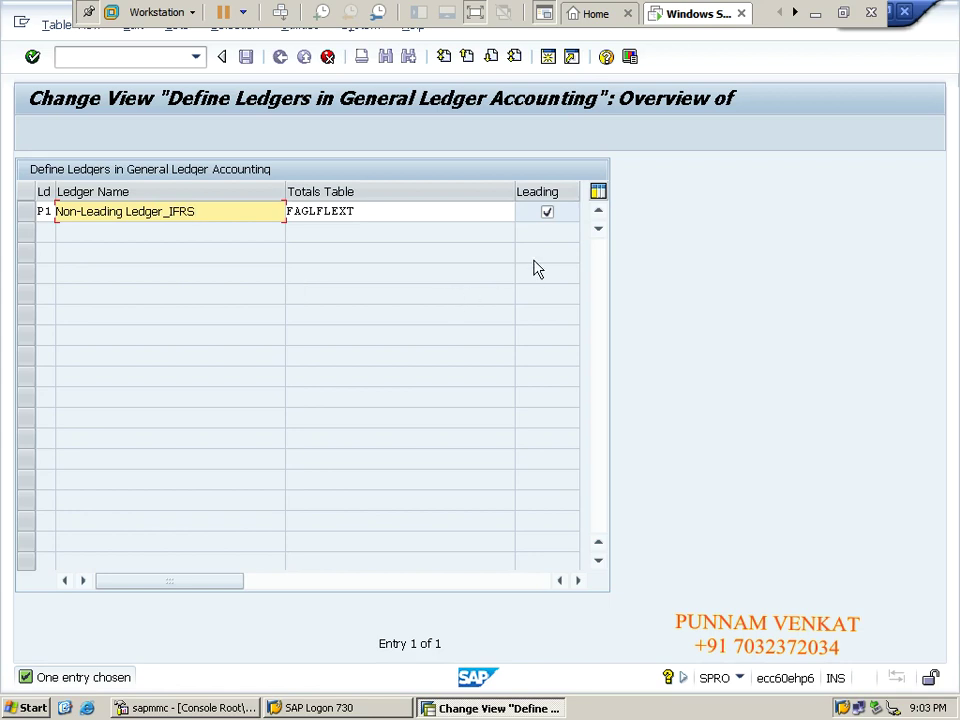
Clear the Leading indicator for Non-Leading Ledger_IFRS and set its ledger ID to P7, accepting the entry.
left_click(548, 218)
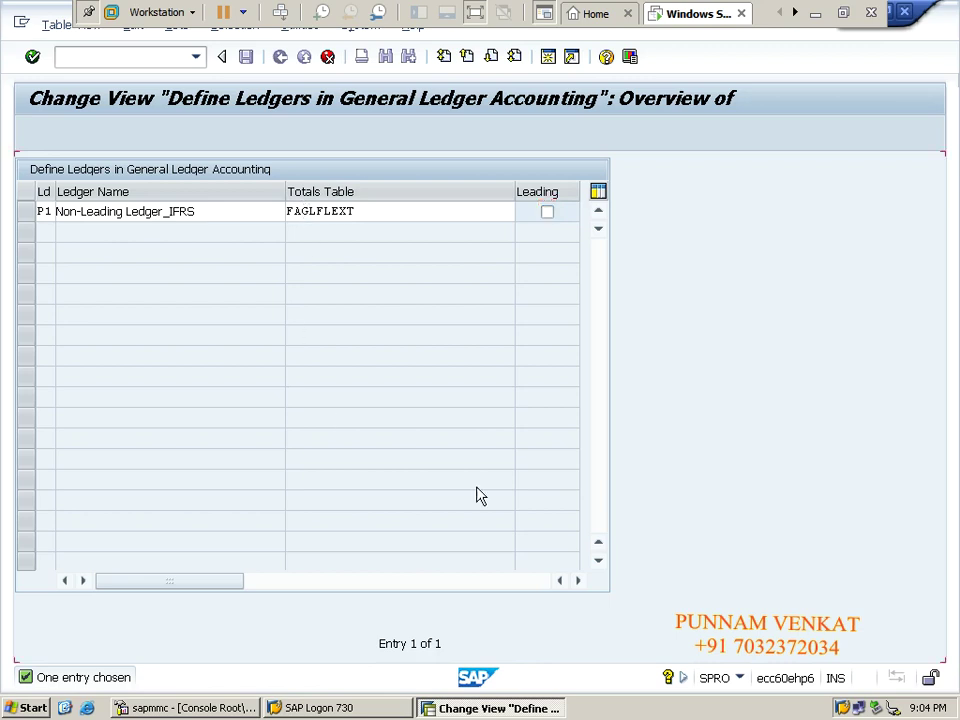
key("Return")
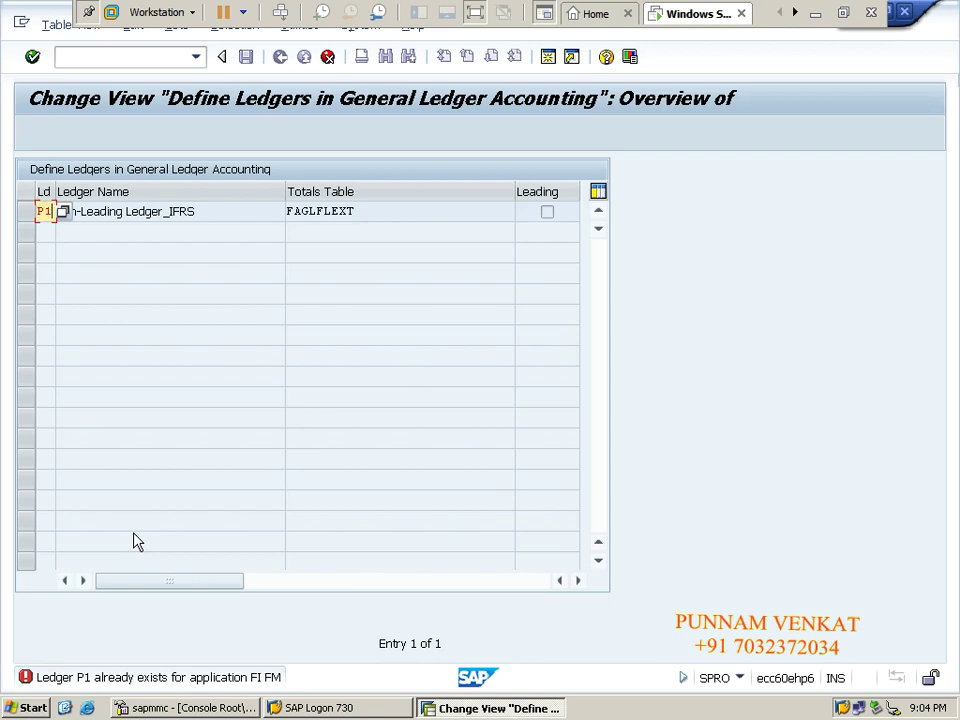
key("BackSpace")
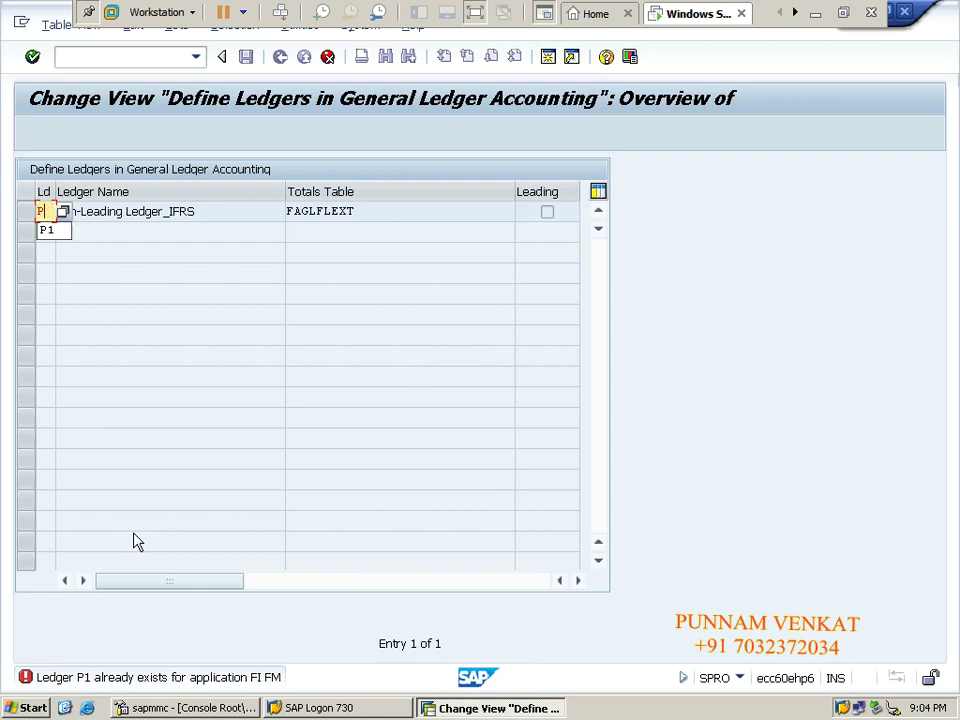
type("7")
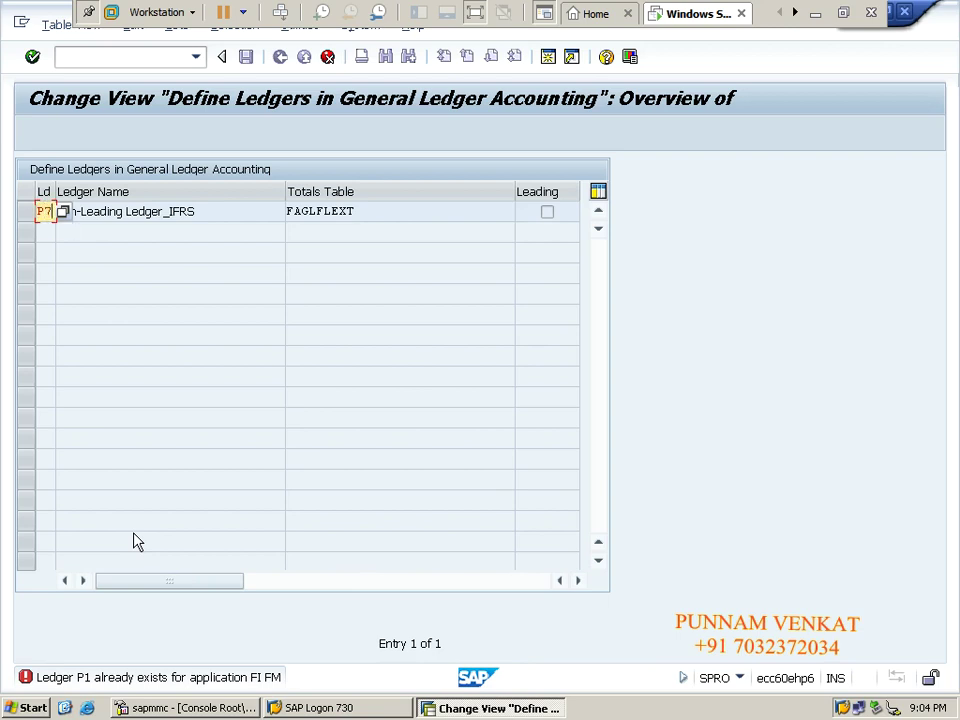
key("Return")
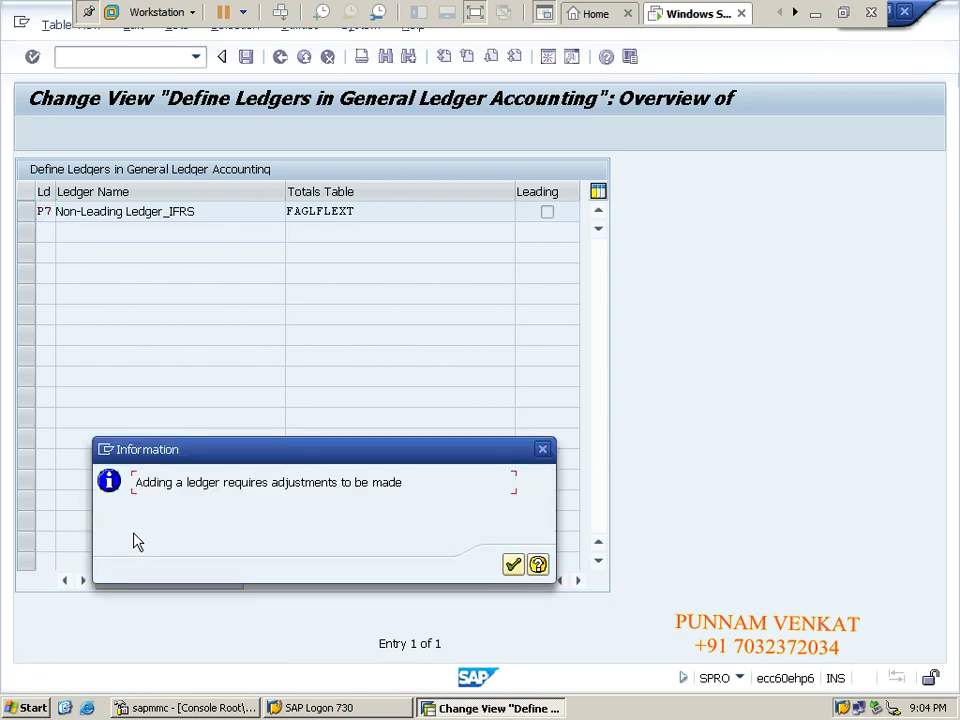
left_click(510, 566)
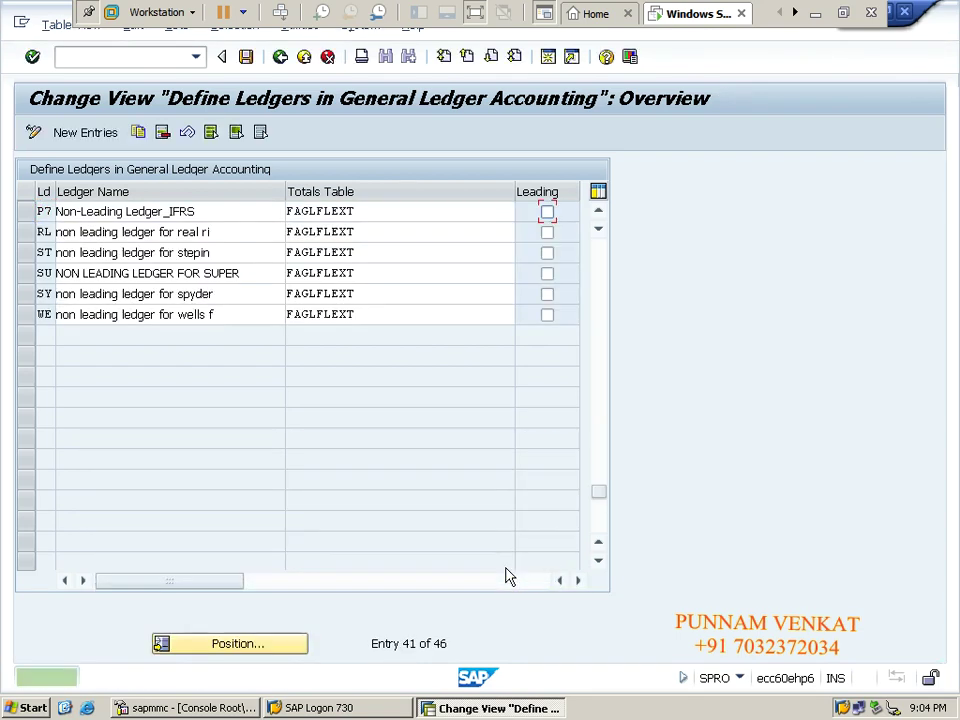
Save the ledger definition to customizing request EH6K900110 and acknowledge the ledger group information.
left_click(246, 57)
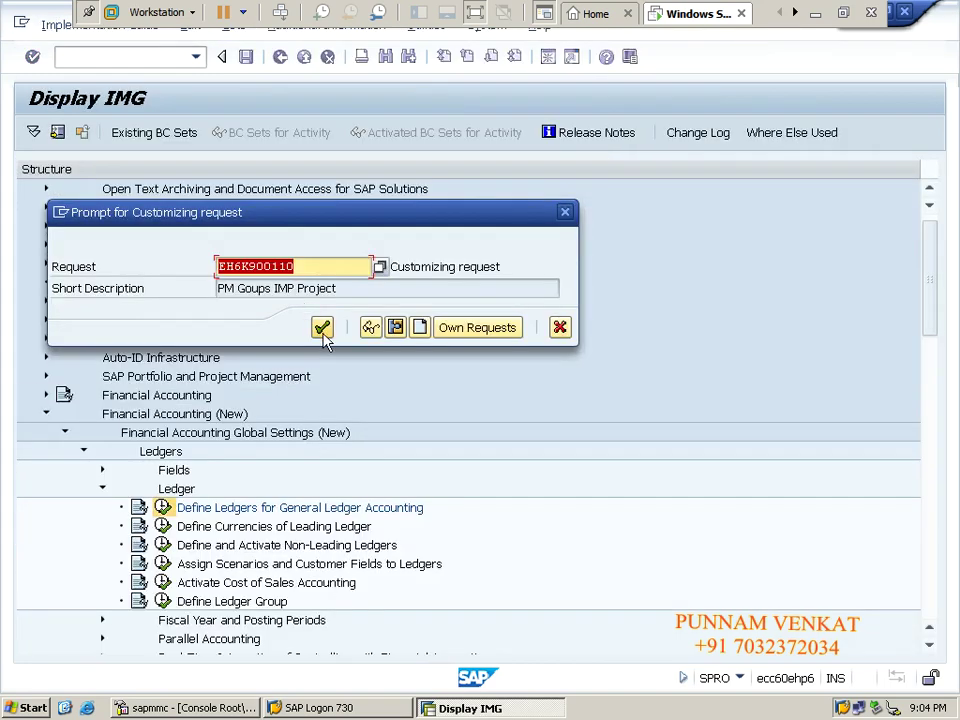
left_click(325, 334)
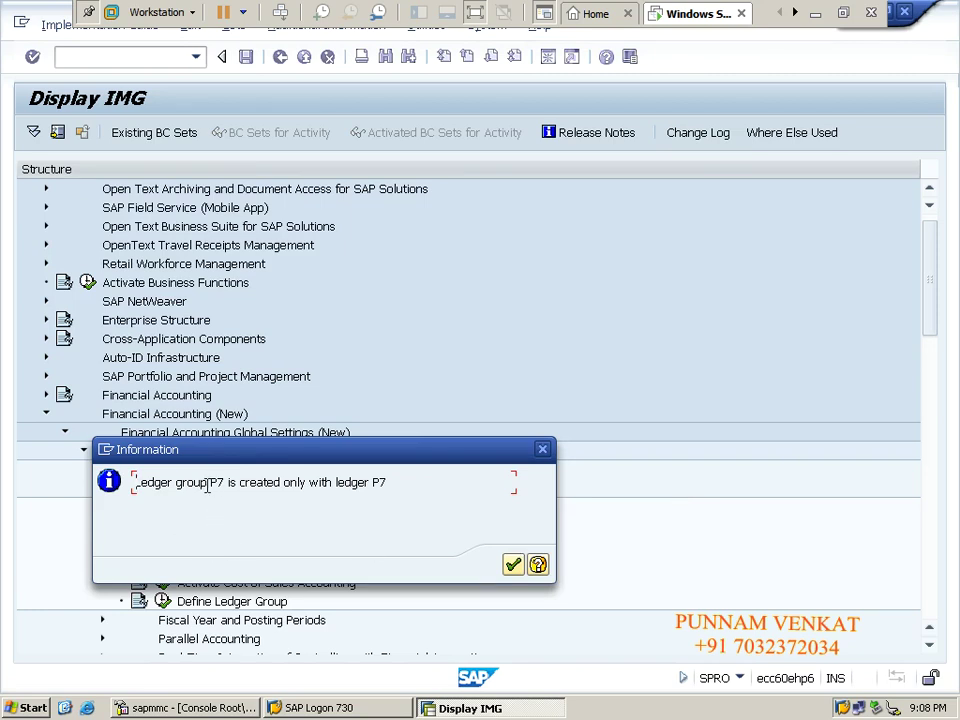
left_click_drag(207, 485, 343, 527)
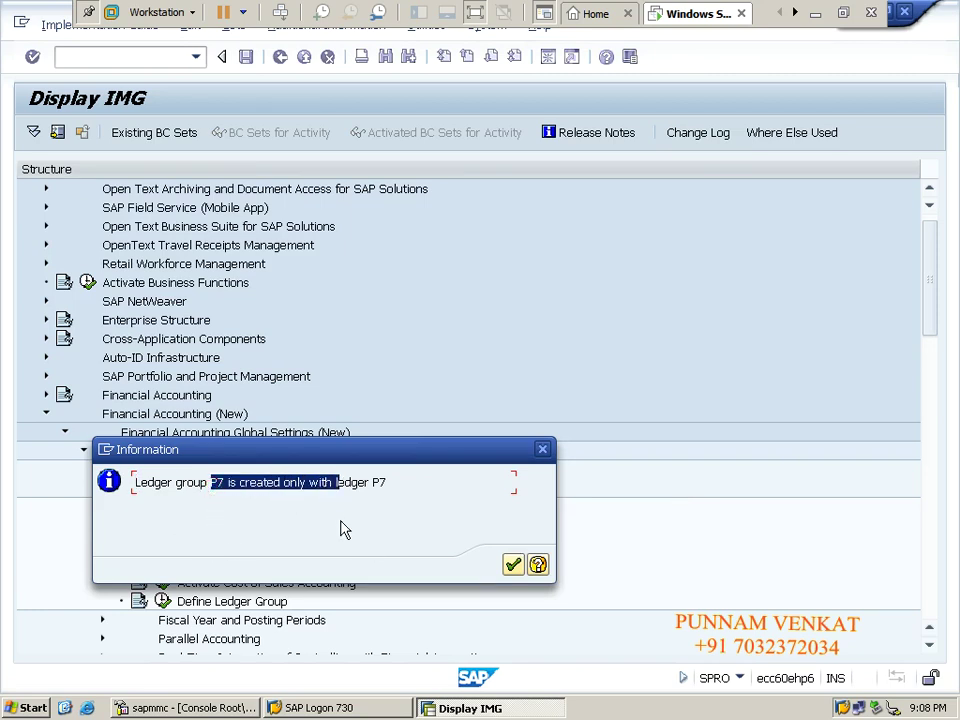
left_click(513, 565)
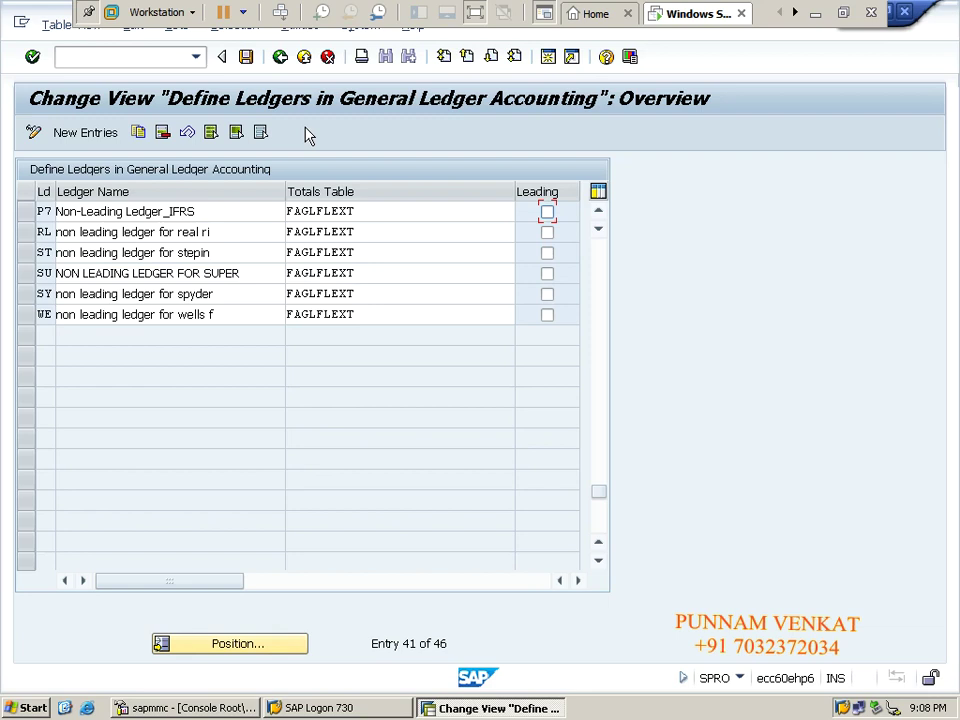
Check the P7 entry in the ledger list and return to the Display IMG structure.
left_click(600, 228)
scroll(600, 228, "up", 5)
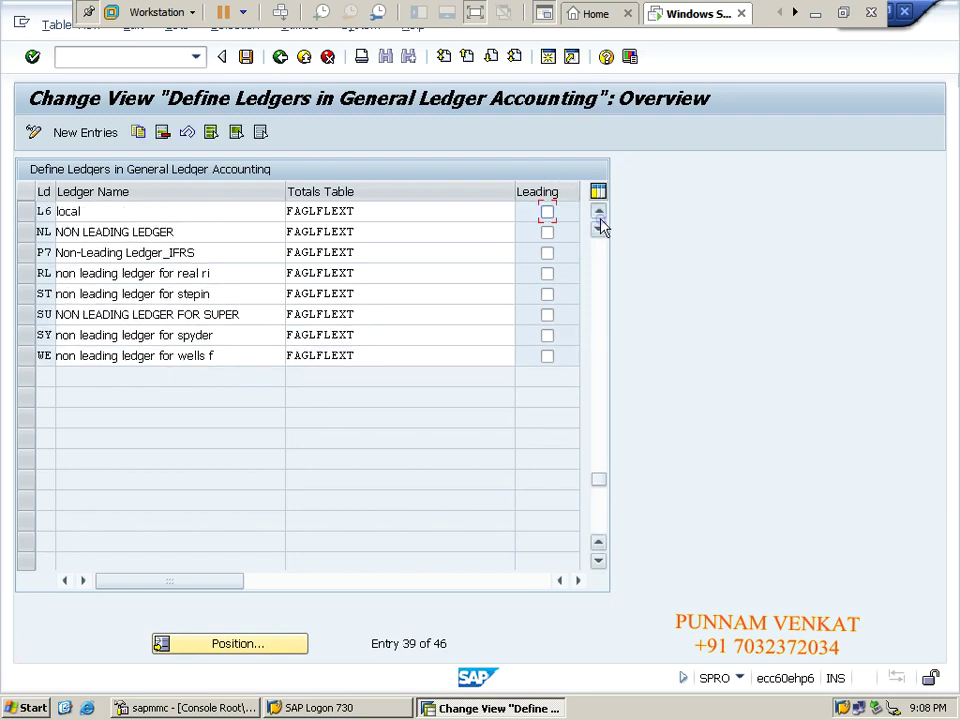
left_click(281, 57)
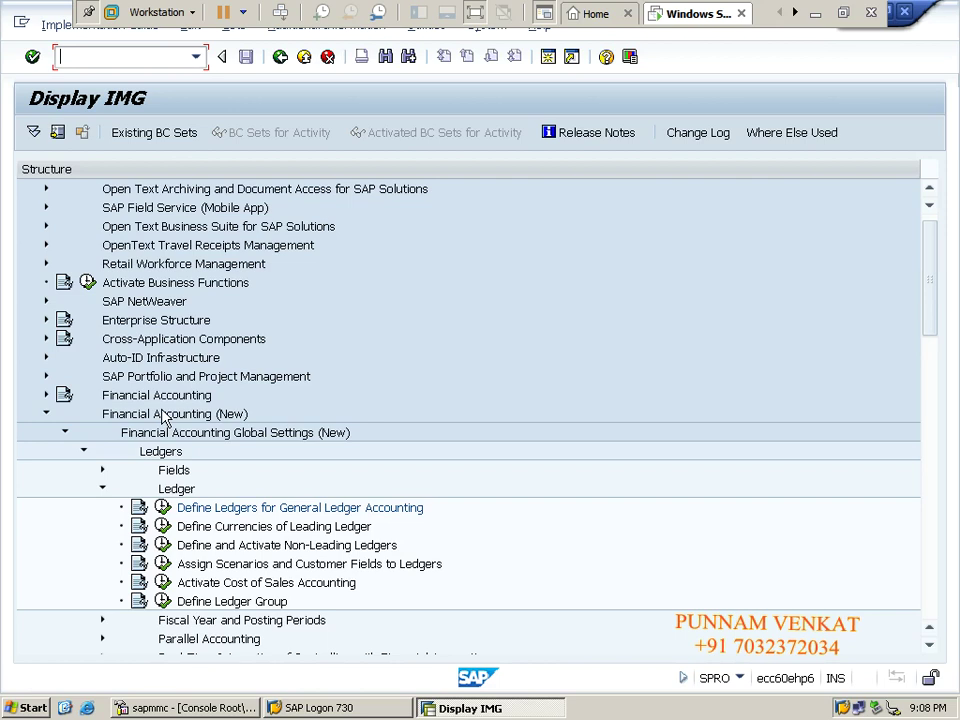
Open the Define Ledgers for General Ledger Accounting activity and go to the Leading Ledger 0L entry.
left_click(162, 508)
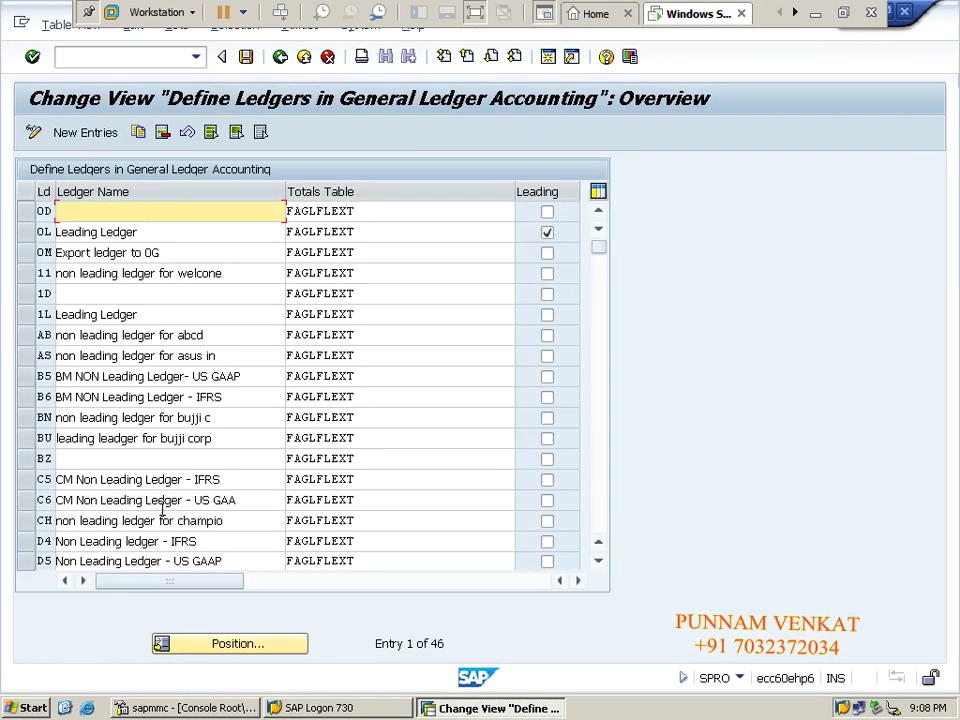
left_click(25, 236)
left_click(25, 239)
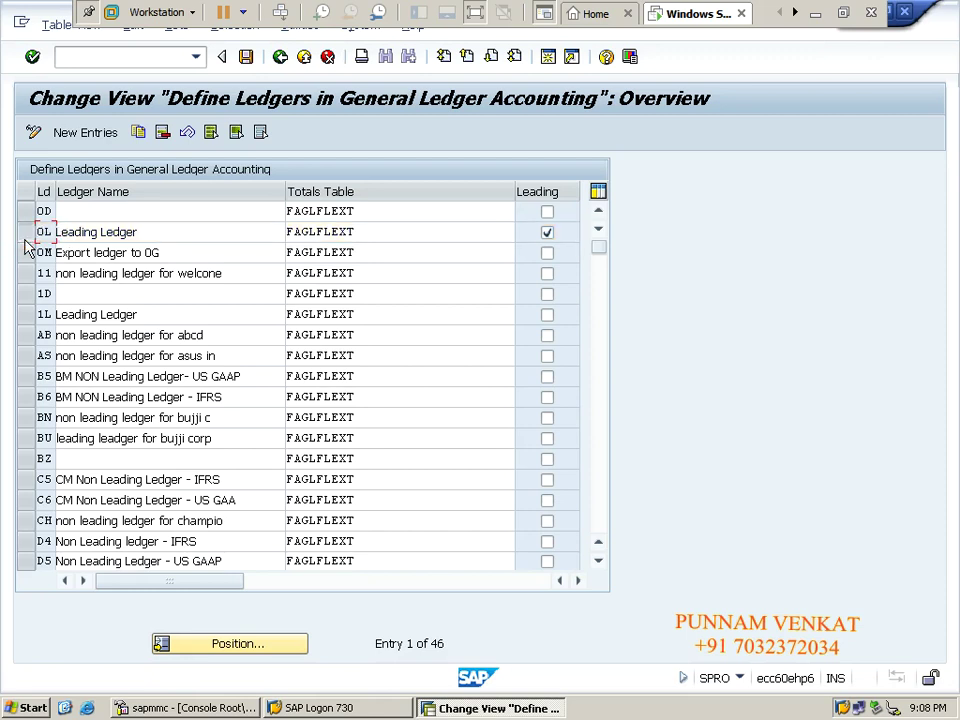
left_click(25, 239)
left_click(26, 240)
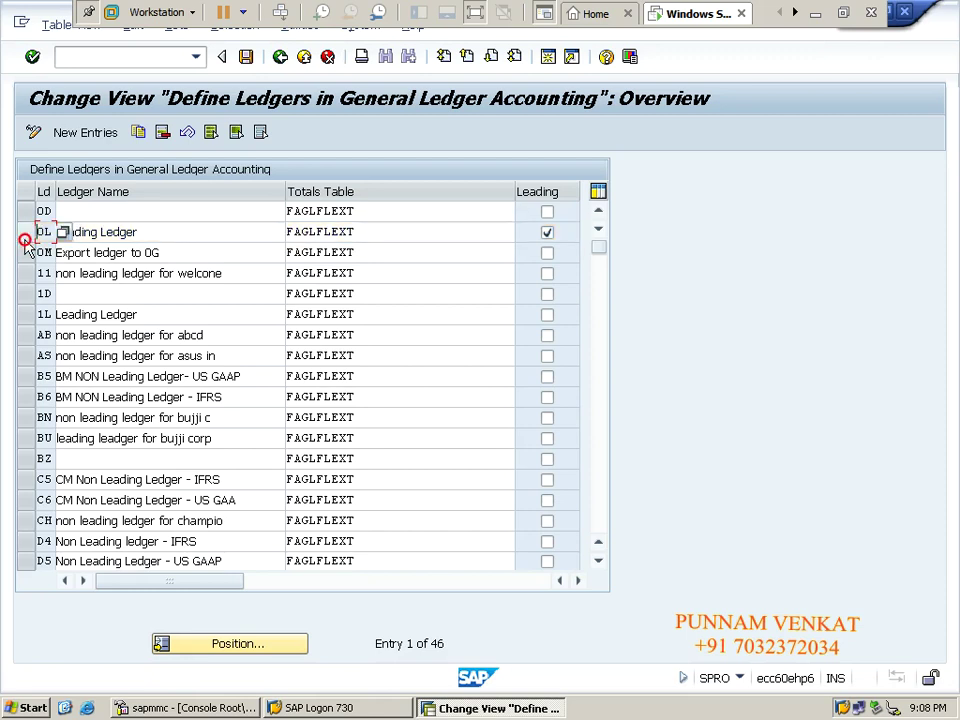
left_click(80, 133)
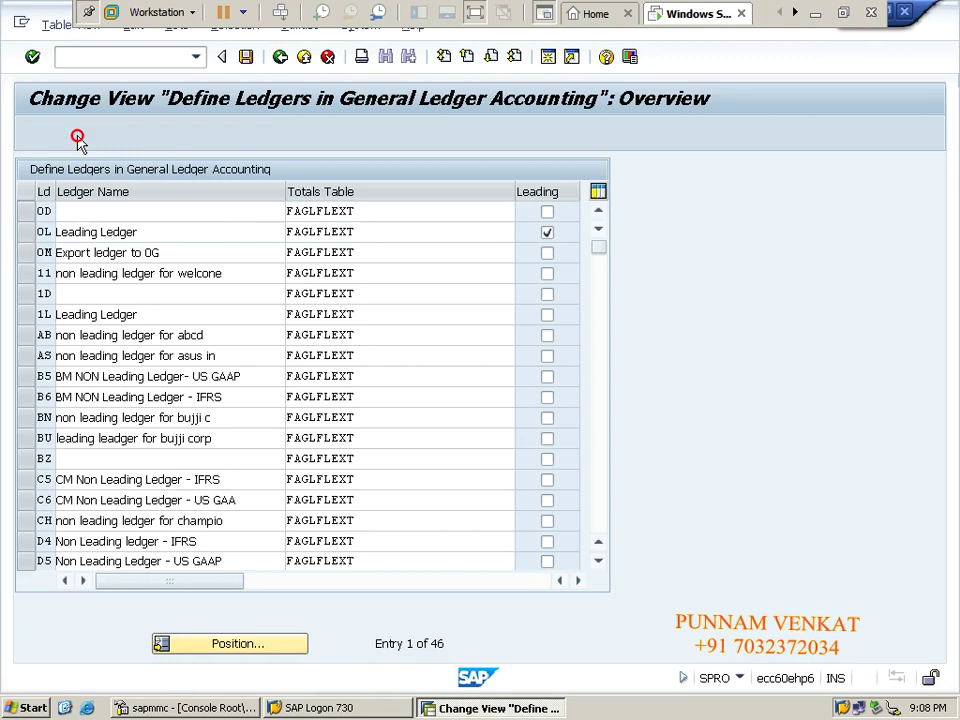
left_click(197, 213)
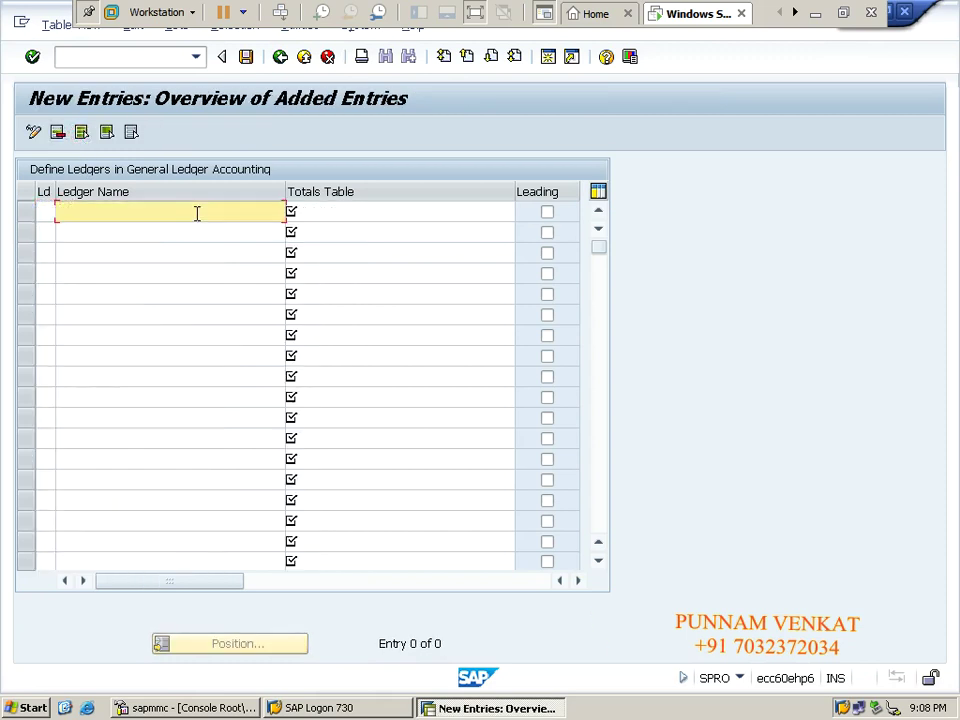
left_click(366, 214)
left_click(48, 216)
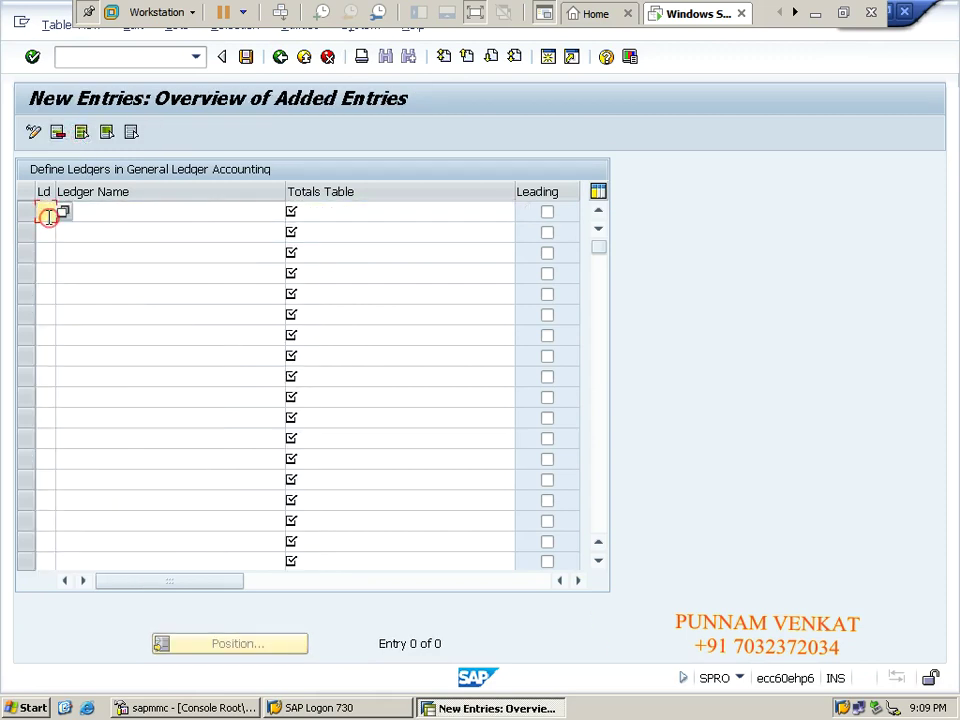
left_click(126, 210)
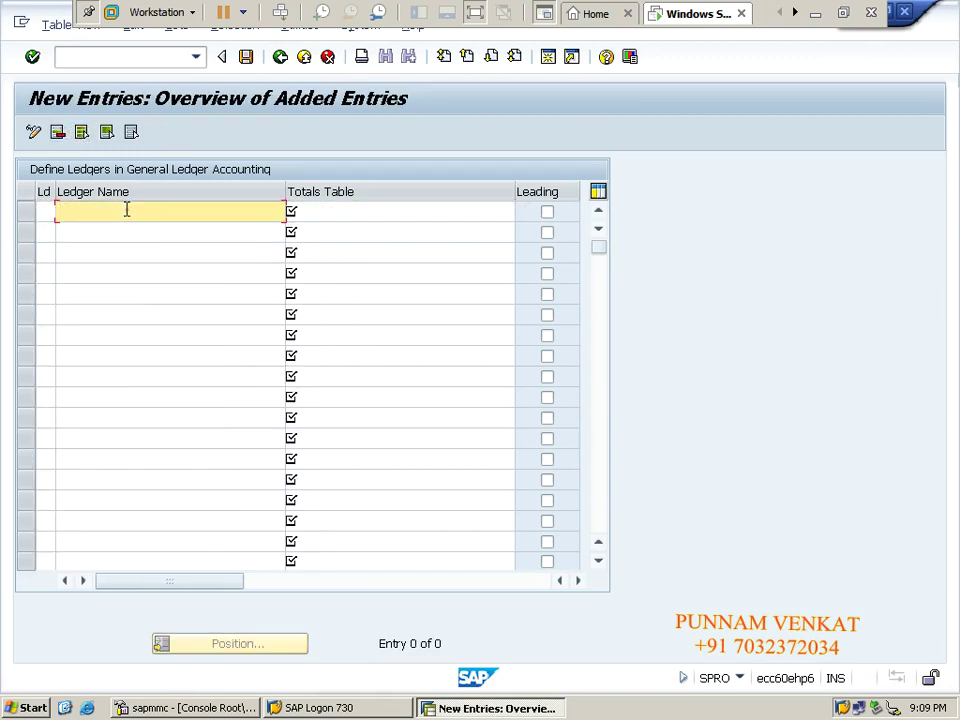
left_click(378, 207)
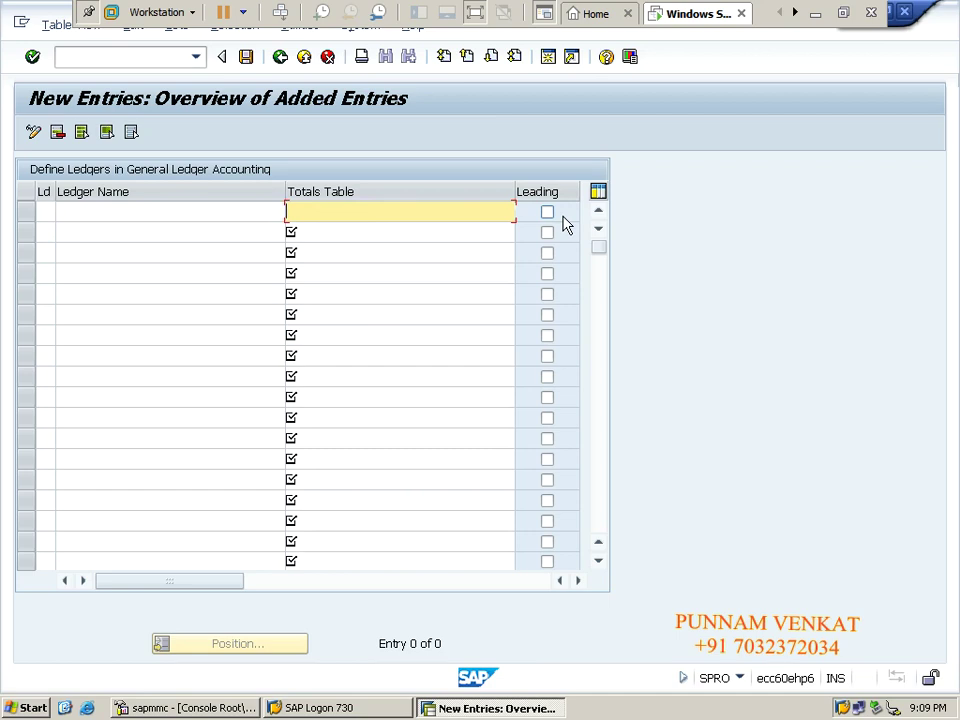
left_click(329, 58)
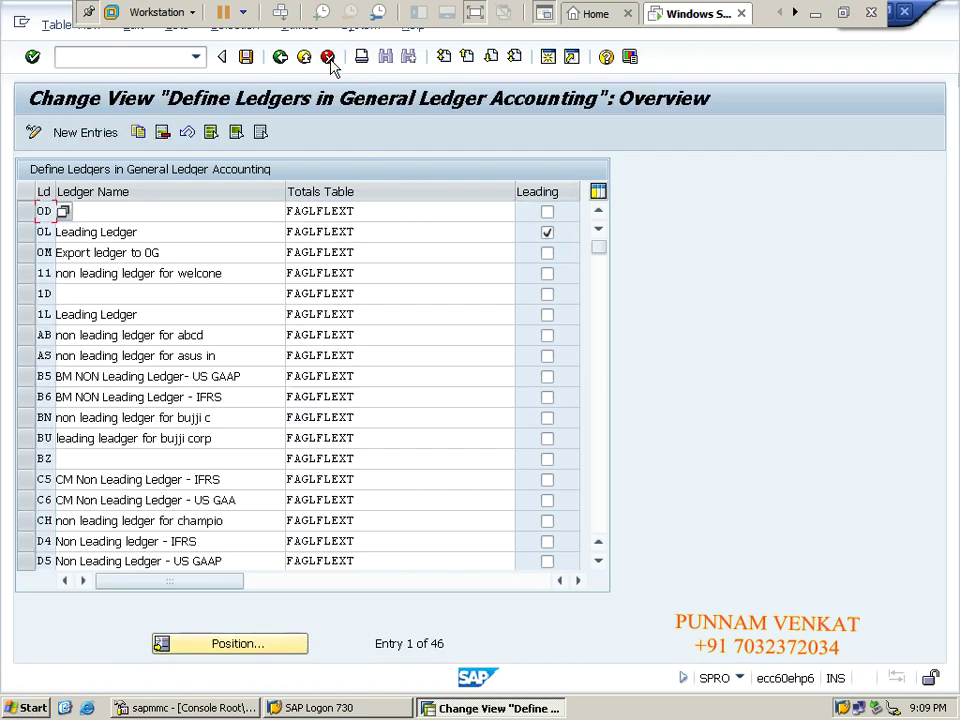
Copy Leading Ledger 0L and set the copy's ledger ID to P8.
left_click(27, 236)
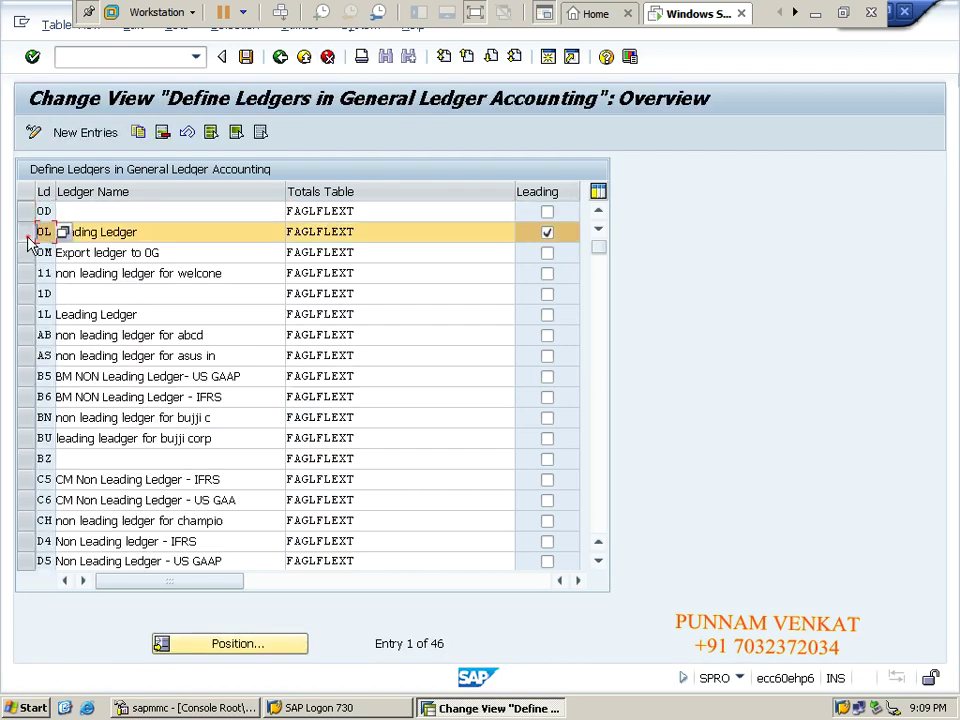
left_click(139, 132)
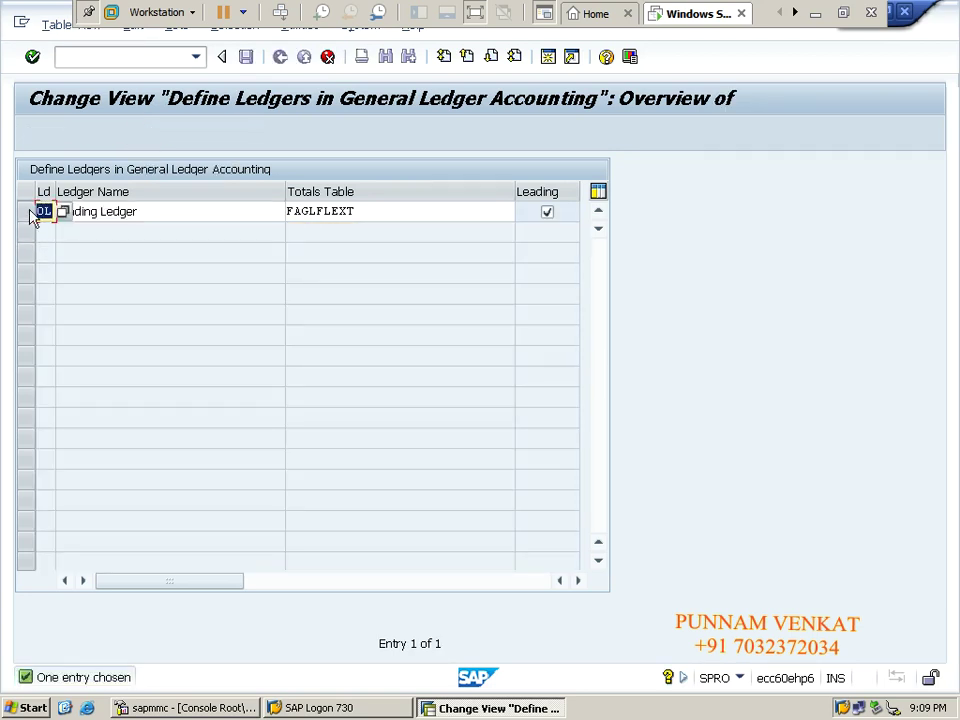
type("P8")
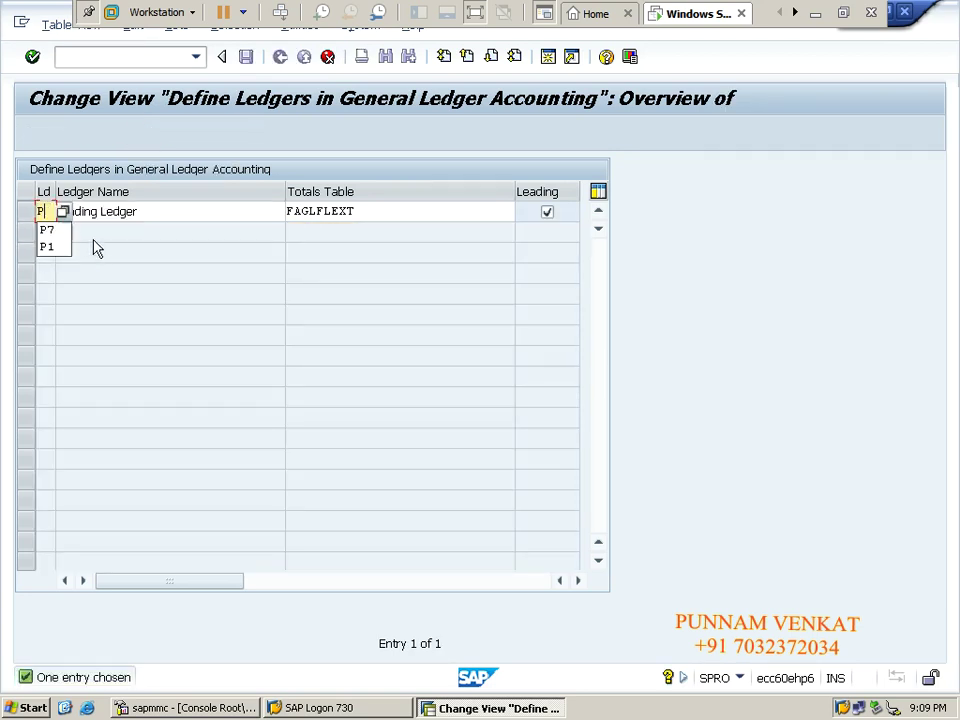
key("Tab")
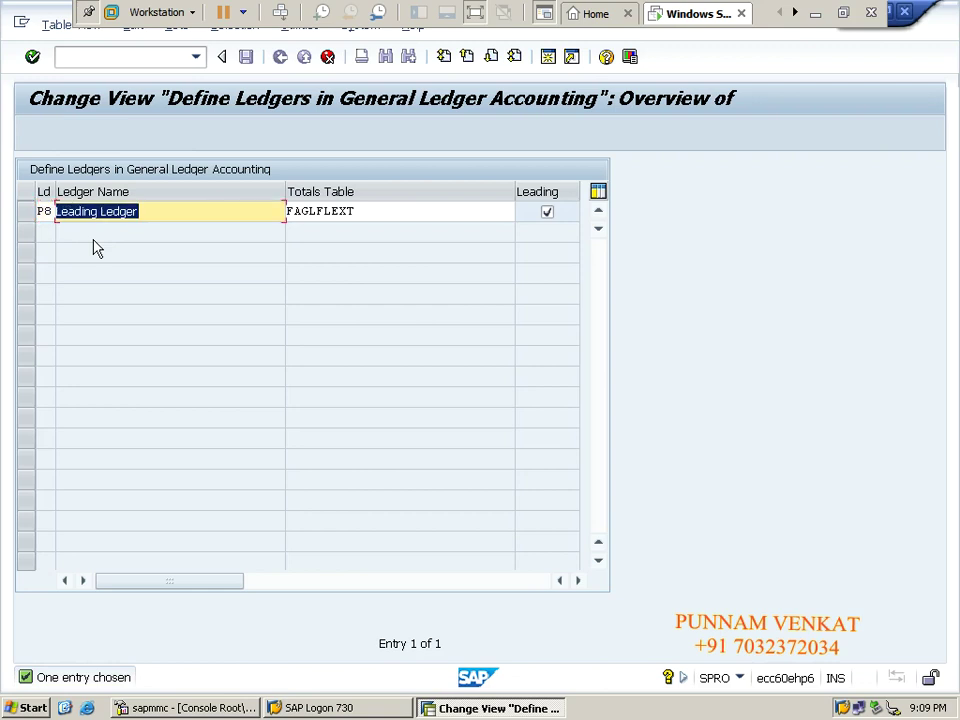
Change the copied P8 ledger's name to NON -Leading Ledger_USG.
left_click(148, 208)
key("Home")
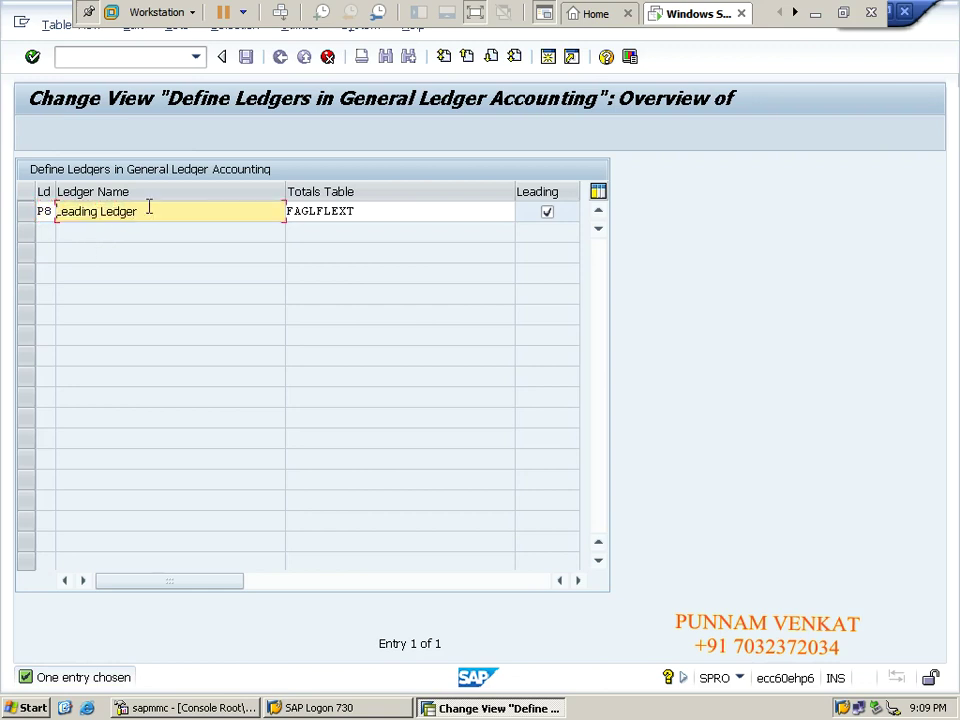
type("NON  -")
key("Right")
key("Right")
key("Right")
key("Right")
key("Right")
key("Right")
key("Right")
key("Right")
key("Right")
key("Right")
key("Right")
key("Right")
key("Right")
key("Right")
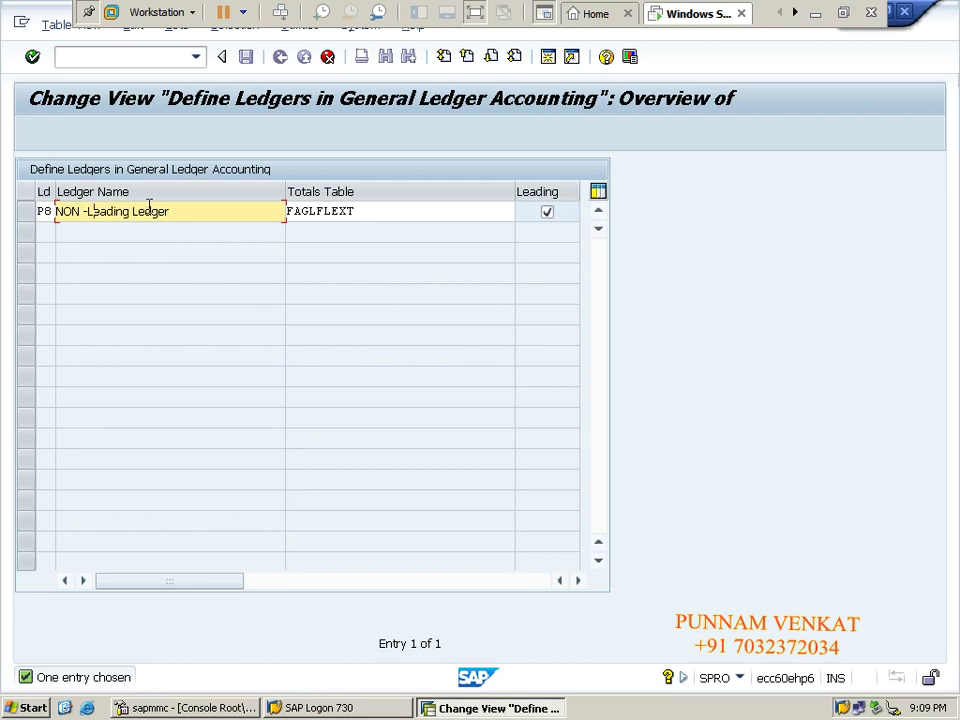
type("_USG")
Clear the Leading indicator for ledger P8 and accept the copied entry, acknowledging the information message.
double_click(377, 212)
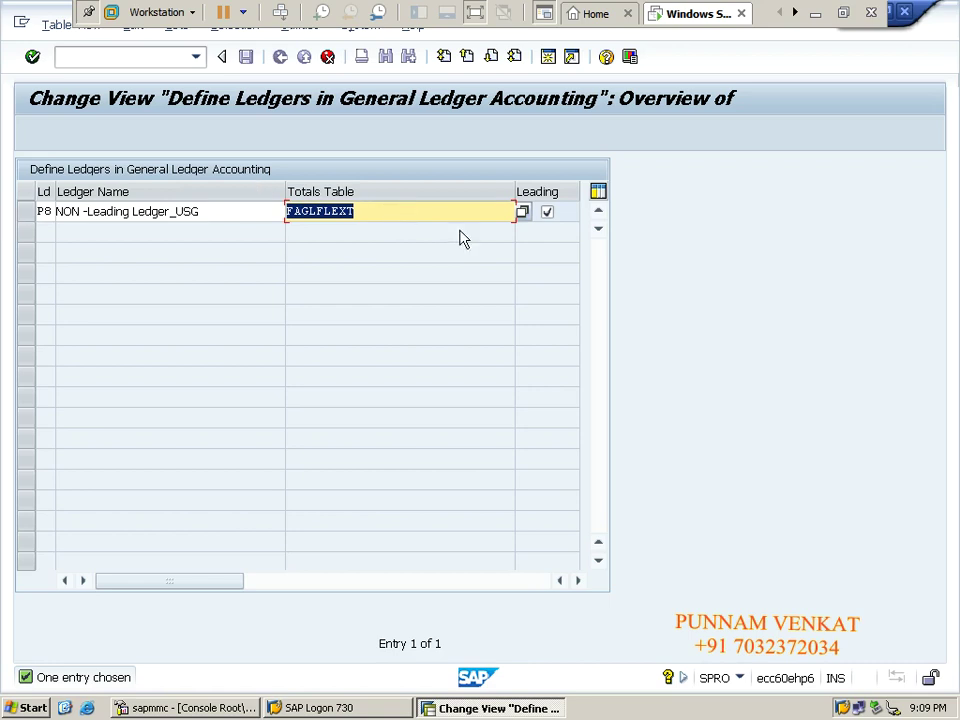
left_click(547, 212)
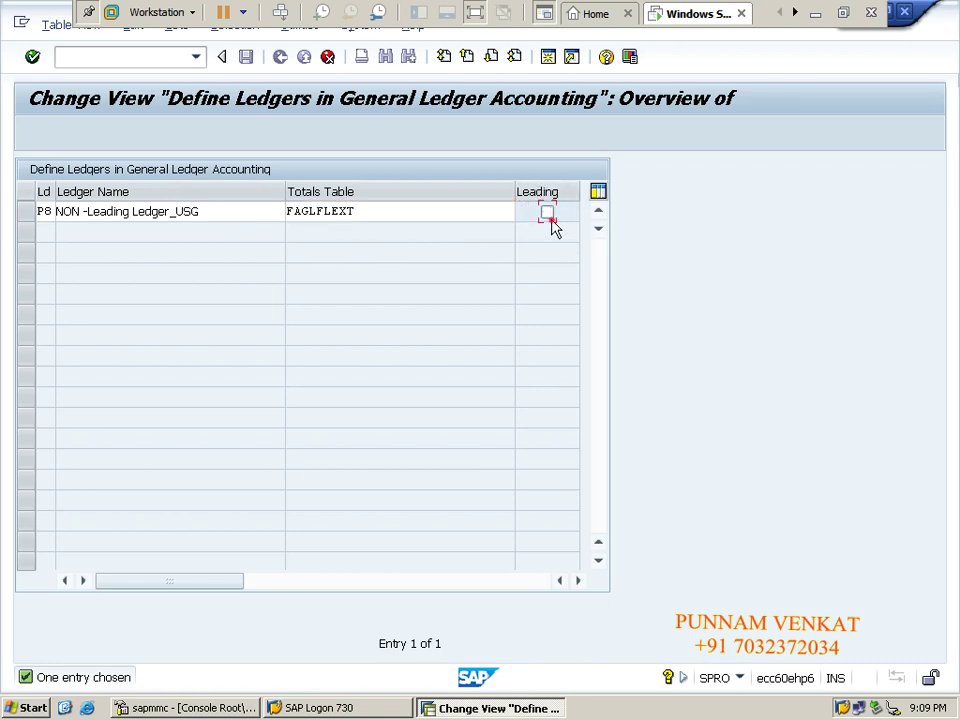
double_click(43, 211)
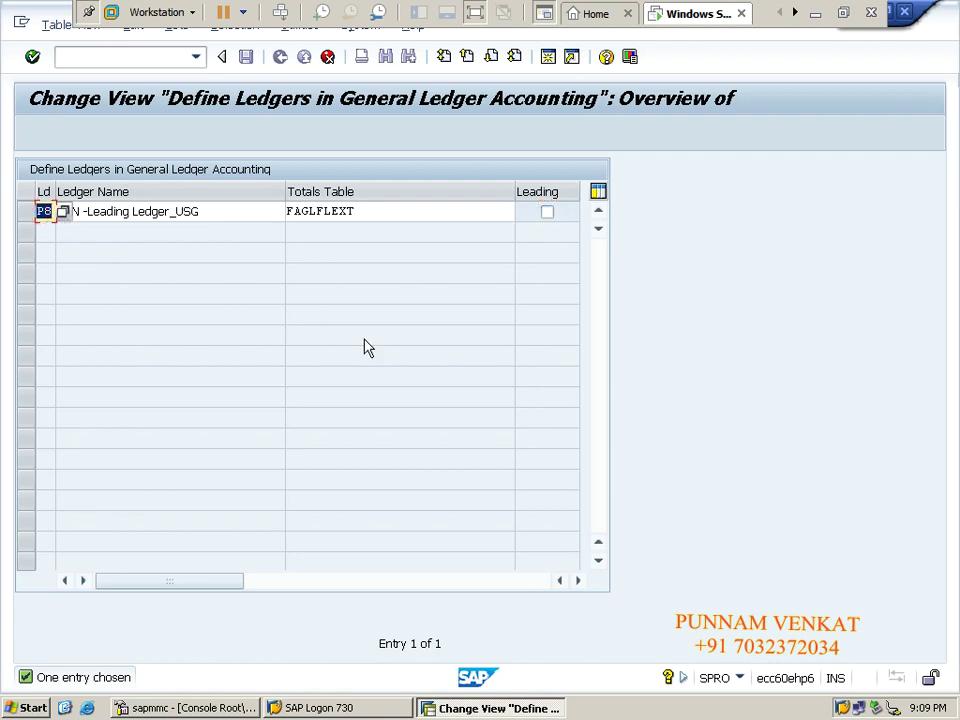
key("Return")
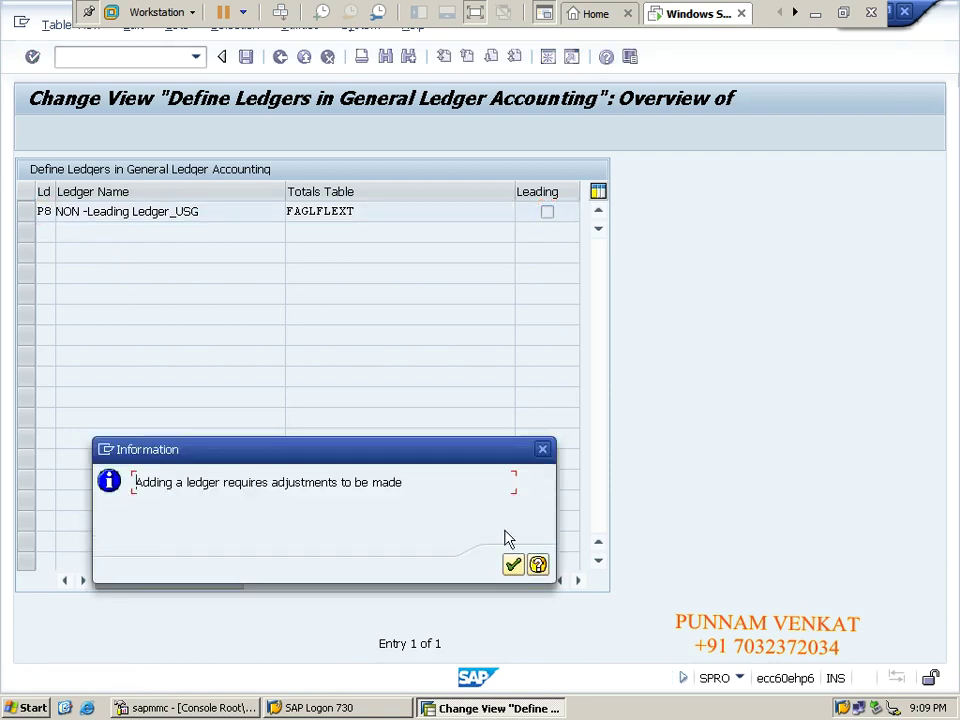
left_click(512, 565)
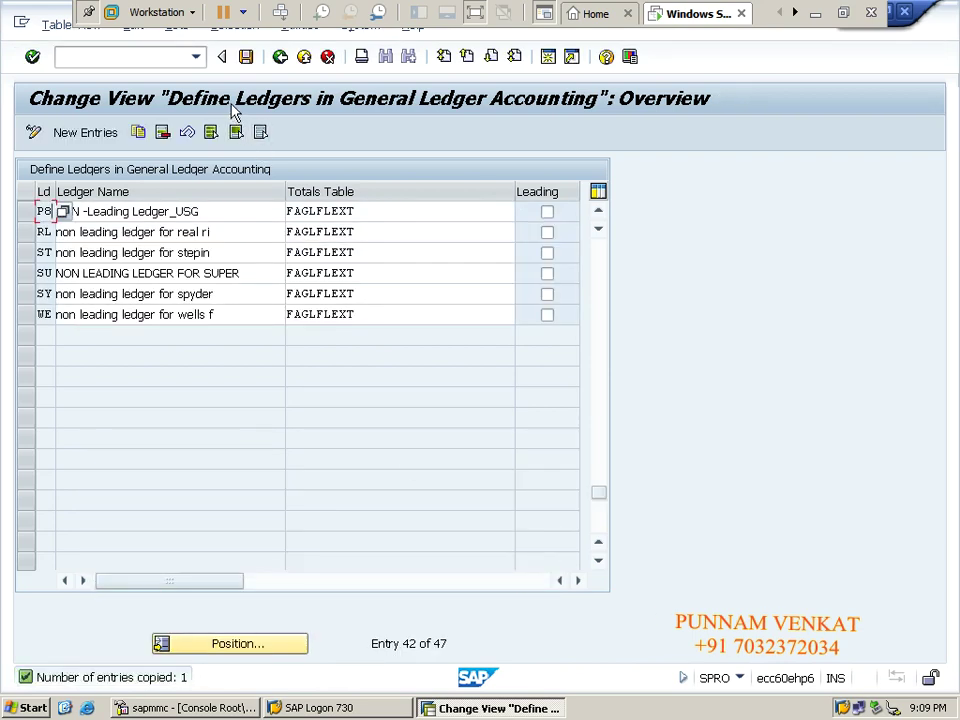
Save the P8 ledger definition to customizing request EH6K900110 and acknowledge the ledger group information.
left_click(245, 57)
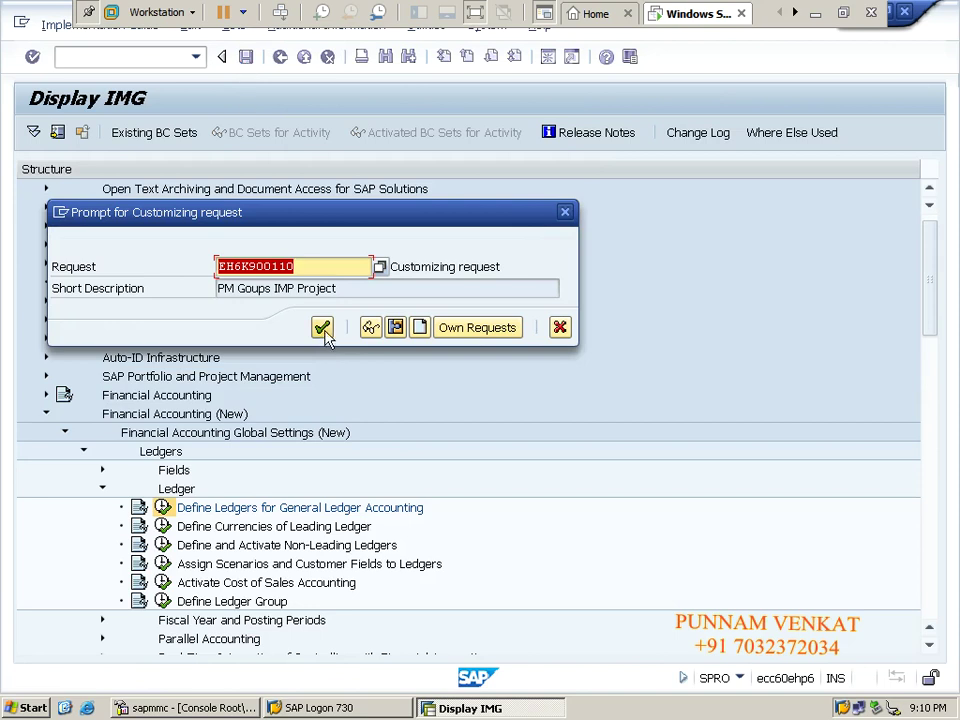
left_click(324, 333)
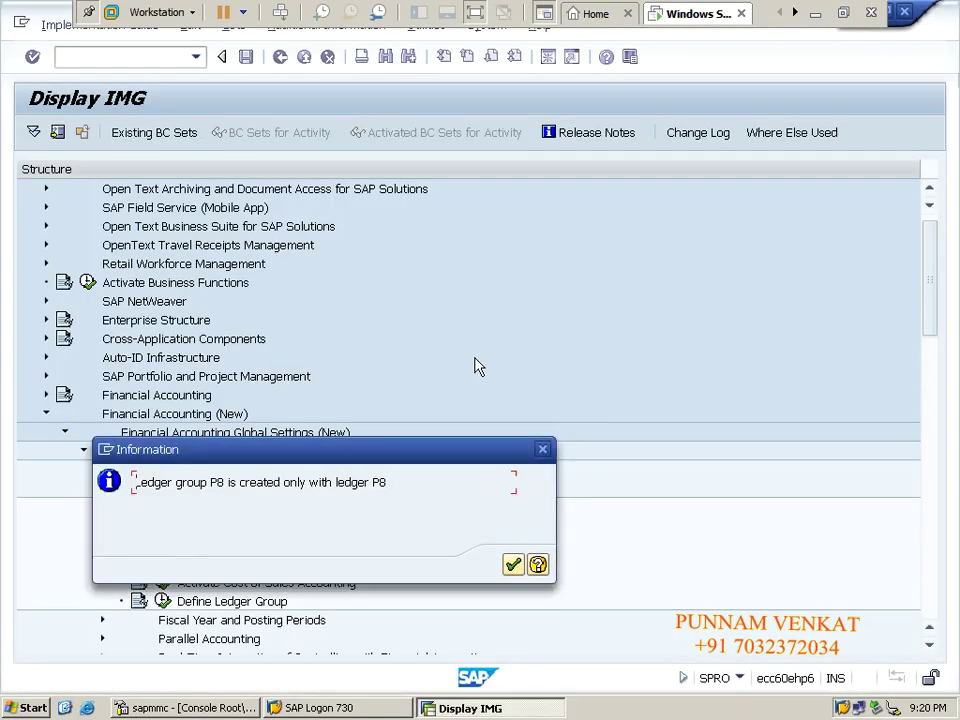
left_click(513, 564)
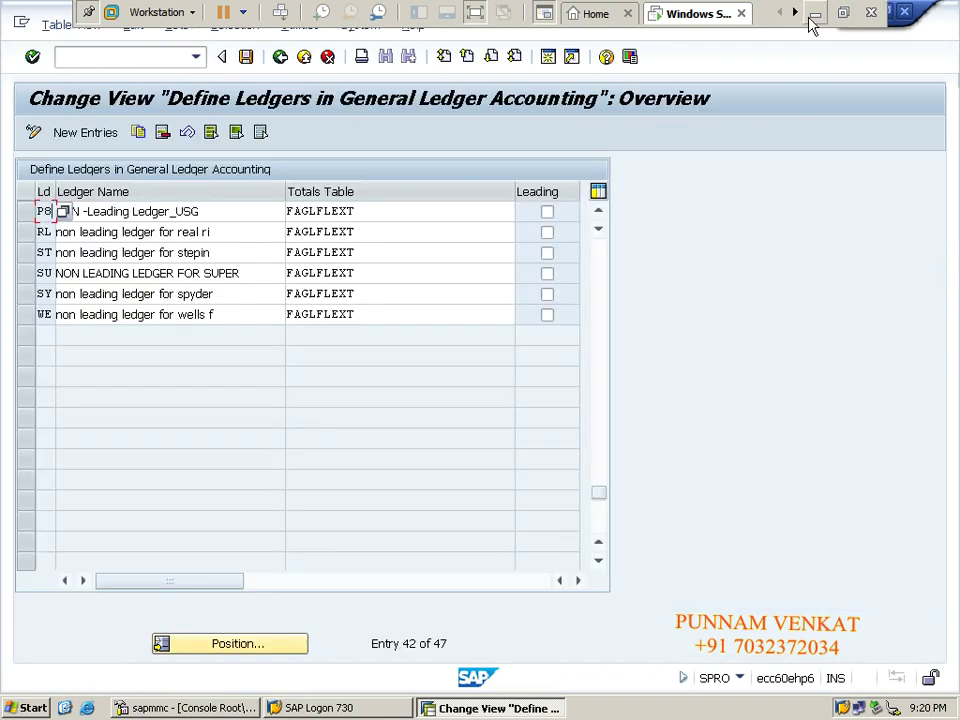
Switch to the Excel workbook and review the Define Currencies of Leading Ledger section of the Parallel Accounting sheet.
left_click(815, 12)
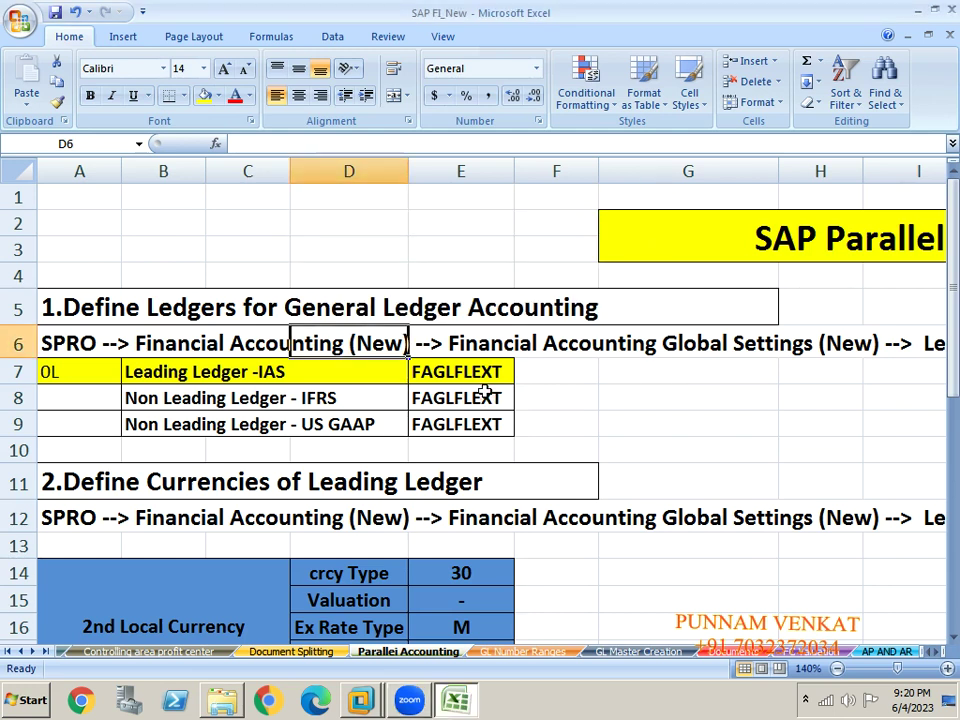
key("Down")
key("Down")
key("Down")
key("Down")
key("Down")
key("Down")
key("Down")
key("Down")
key("Down")
key("Down")
key("Down")
key("Down")
key("Down")
key("Down")
key("Down")
key("Down")
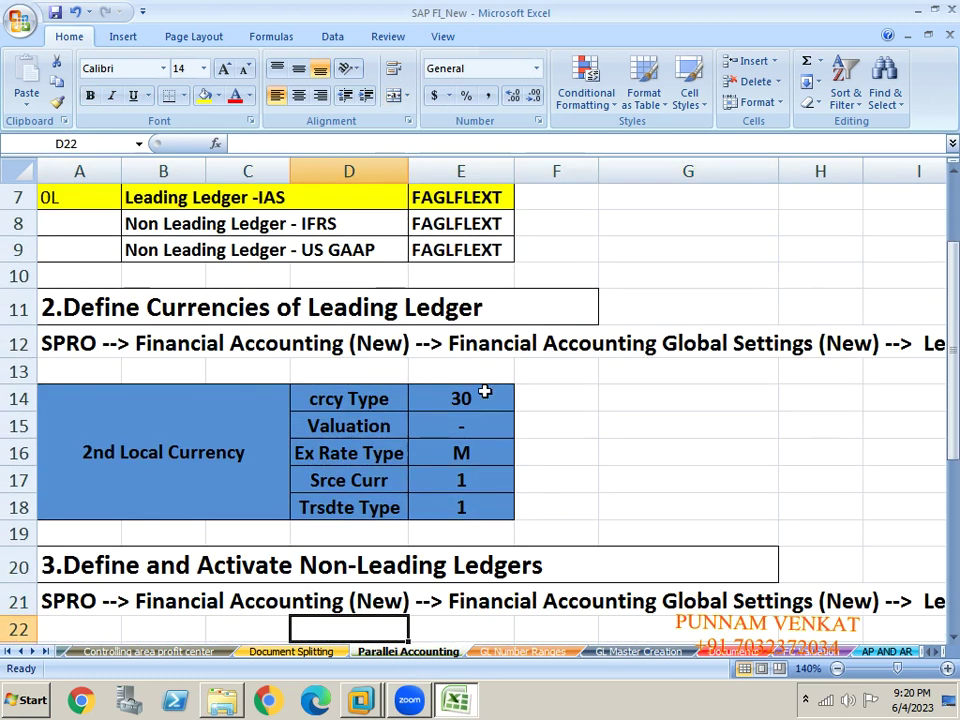
left_click(189, 318)
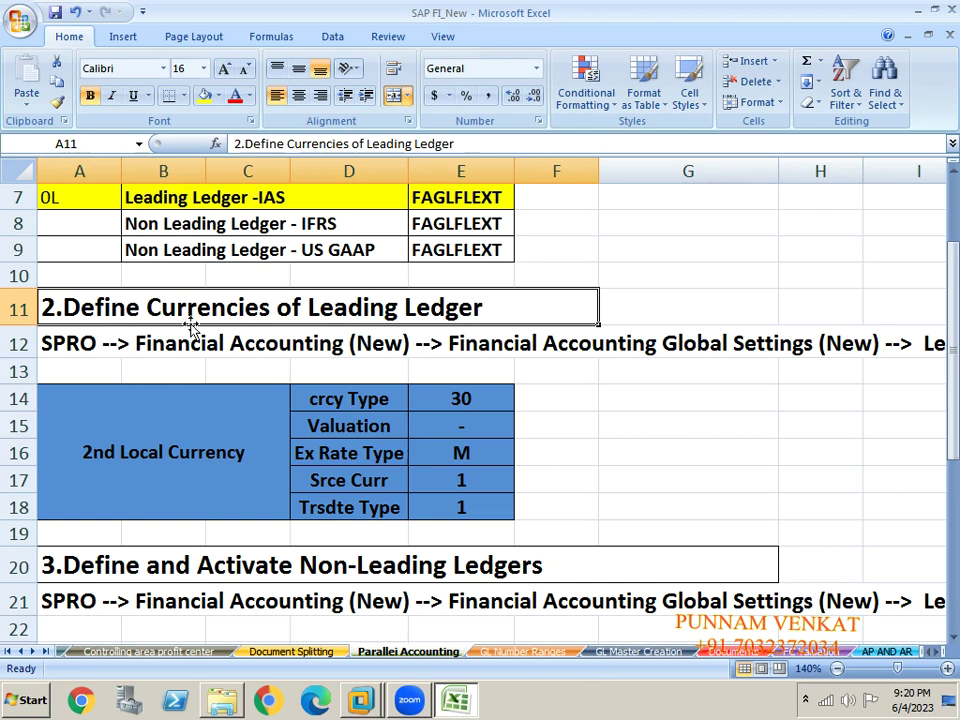
Read the full SPRO path for Define Currencies of Leading Ledger in row 12 of the worksheet.
left_click(133, 369)
left_click(68, 369)
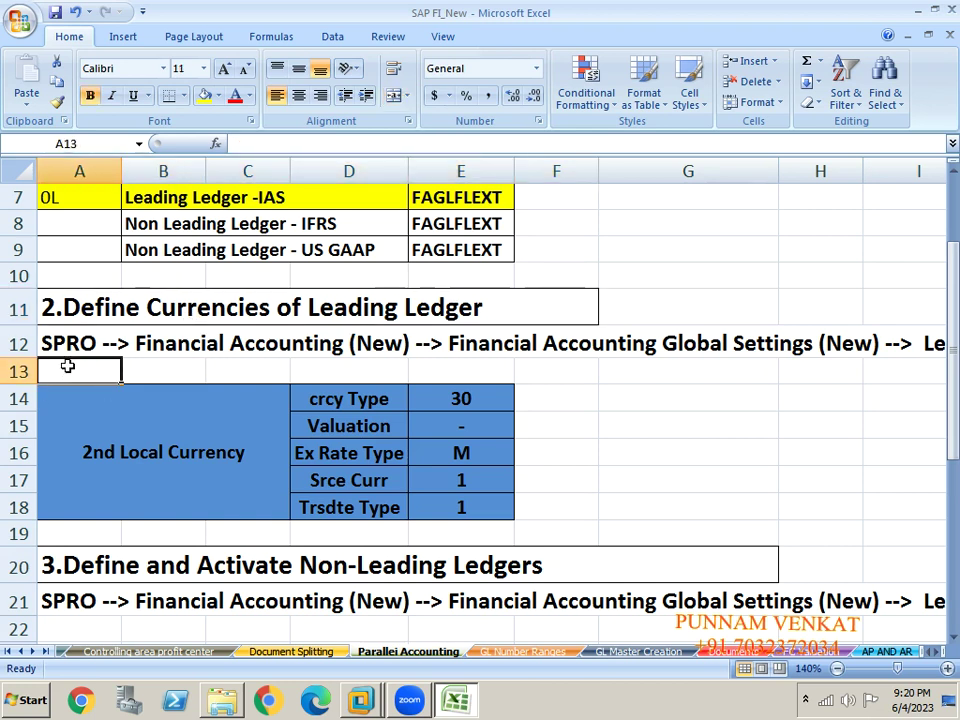
left_click(191, 364)
left_click(587, 376)
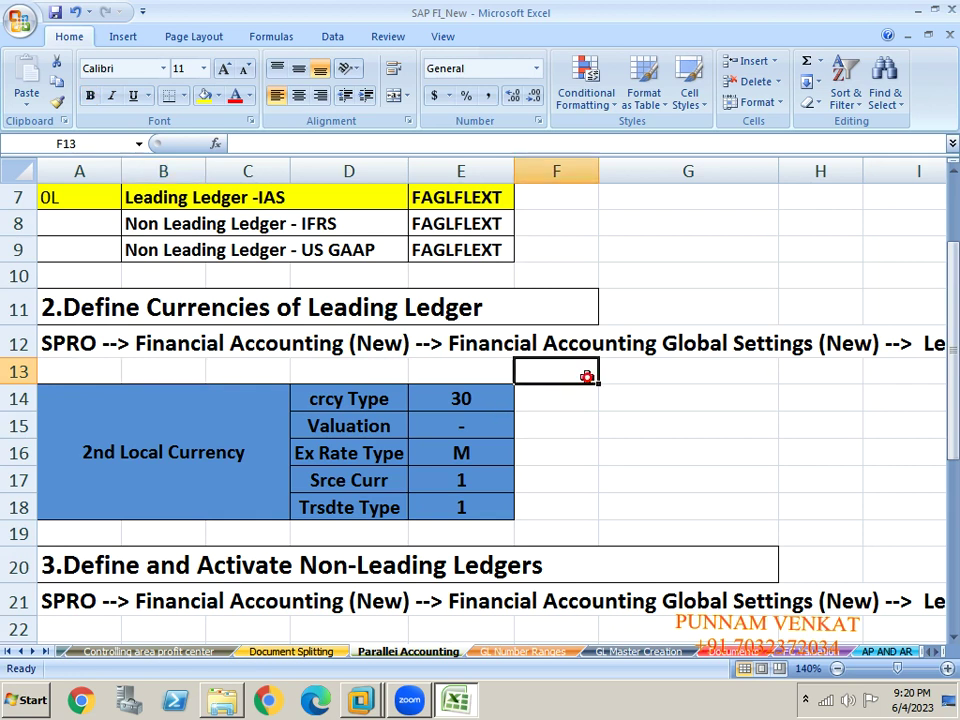
key("Right")
key("Right")
key("Right")
key("Right")
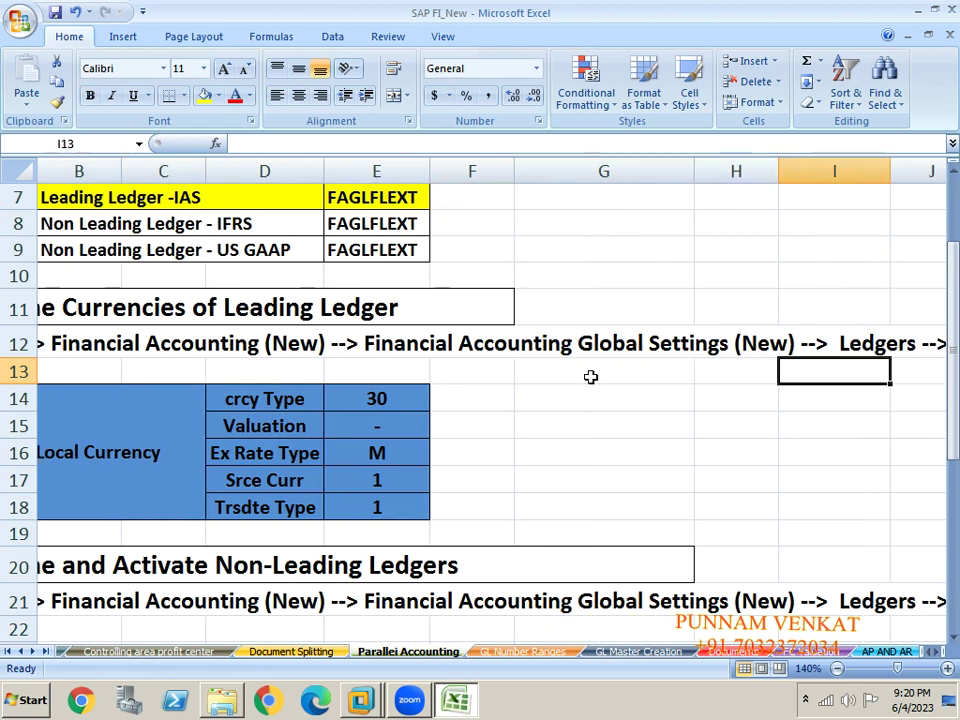
key("Left")
key("Right")
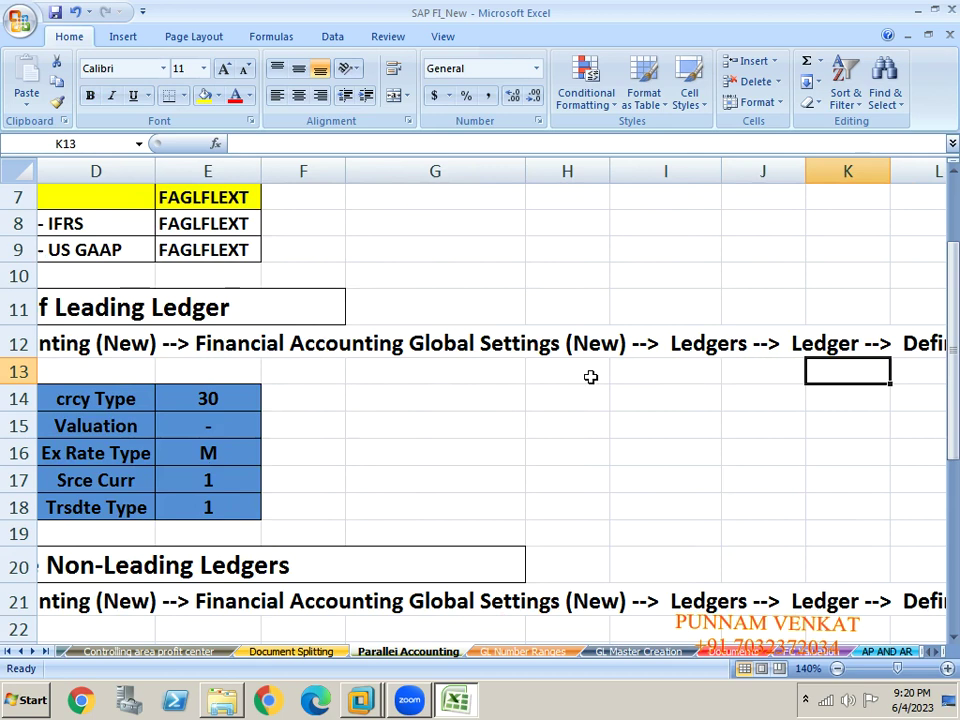
key("Right")
key("Right")
key("Right")
key("Right")
key("Right")
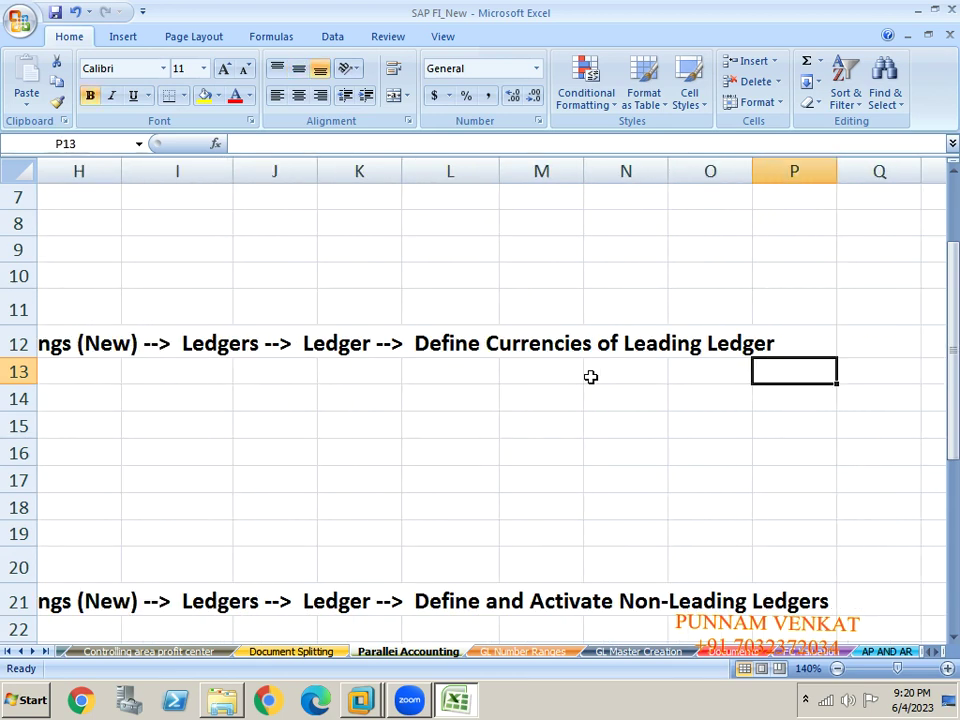
key("Left")
key("Left")
key("Left")
key("Left")
key("Left")
key("Left")
key("Left")
key("Left")
key("Left")
key("Left")
key("Left")
key("Left")
key("Left")
key("Left")
key("Left")
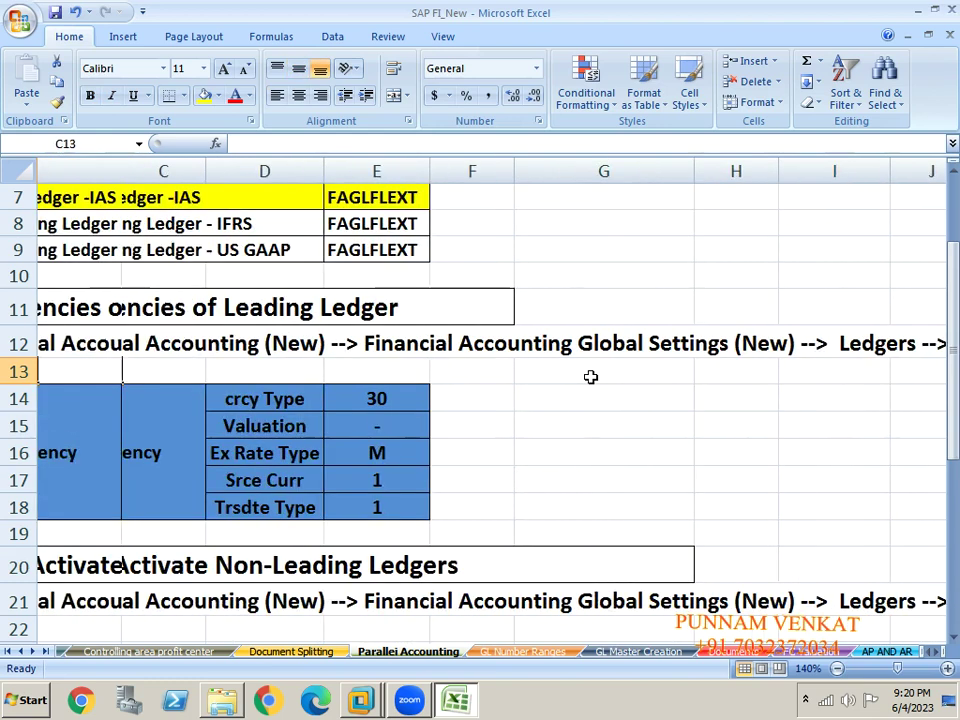
key("Right")
key("Right")
key("Right")
key("Right")
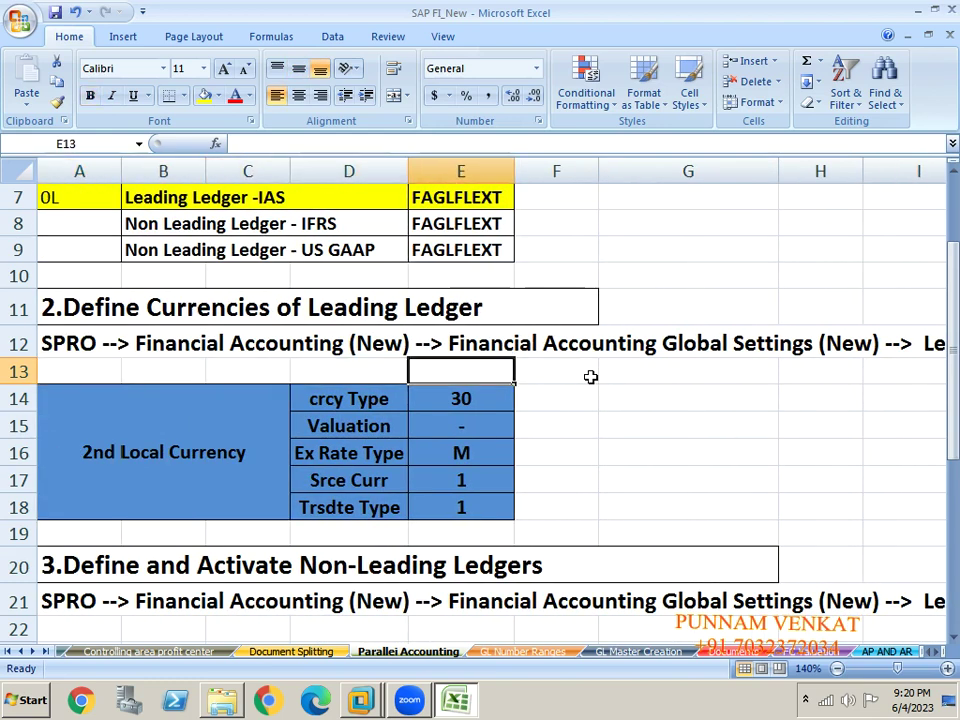
Switch back to SAP and leave the ledger definition overview for the Display IMG structure.
key("alt+Tab")
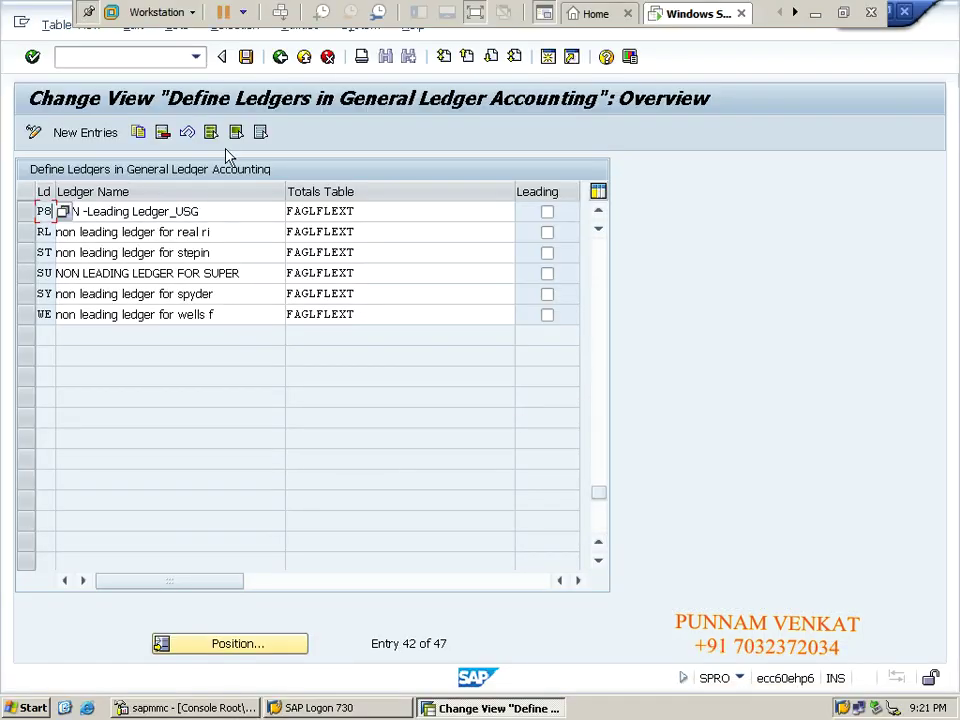
left_click(280, 57)
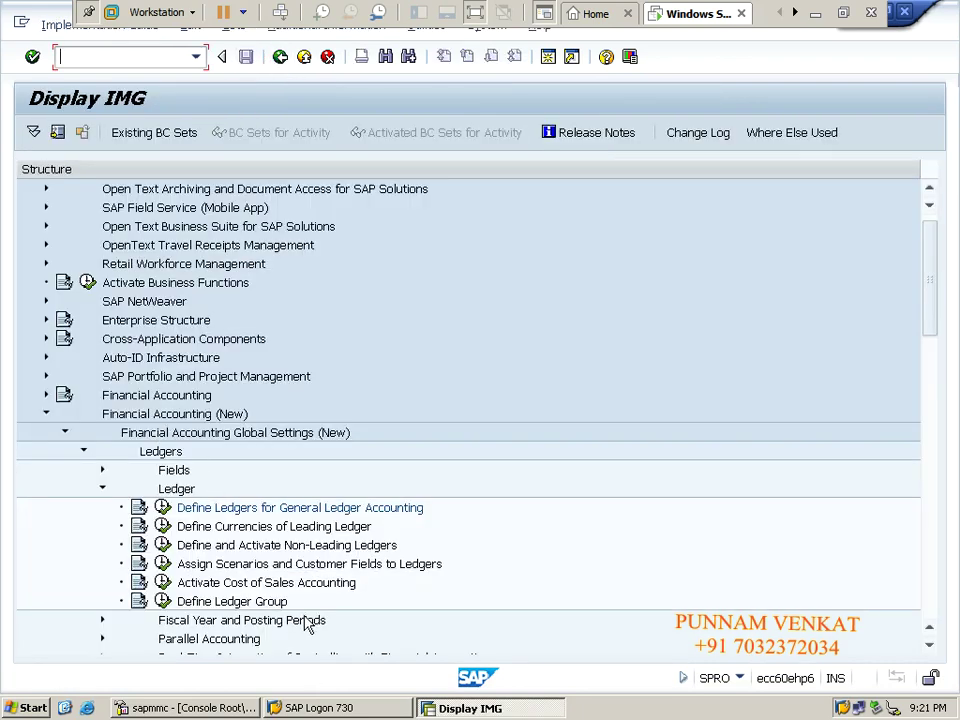
Open Define Currencies of Leading Ledger in the IMG and create a new entry for company code PM10.
left_click(224, 527)
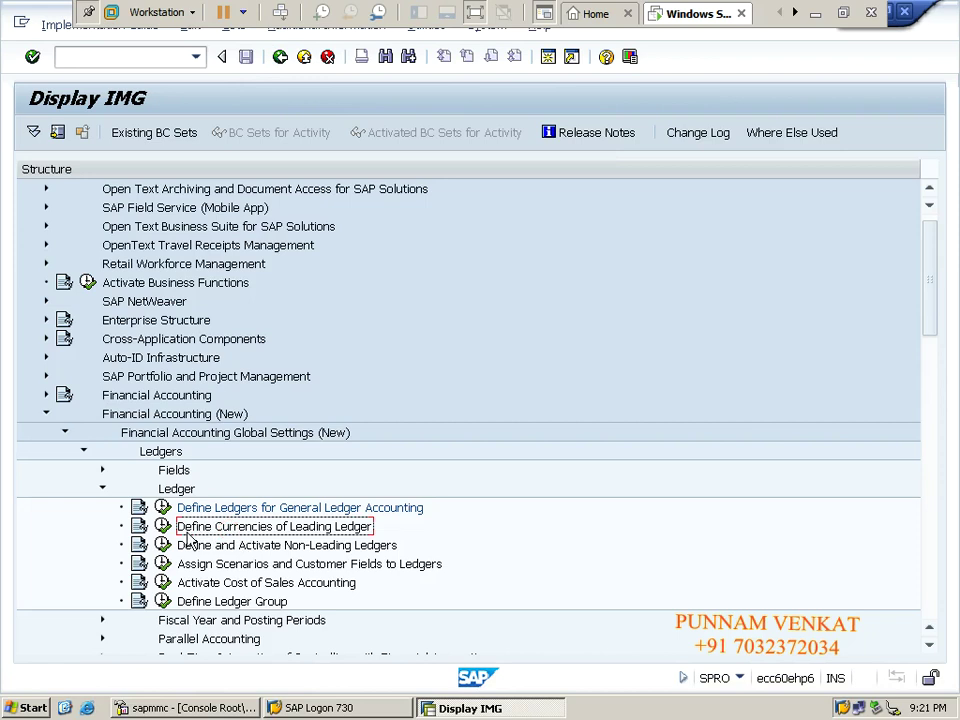
left_click(163, 527)
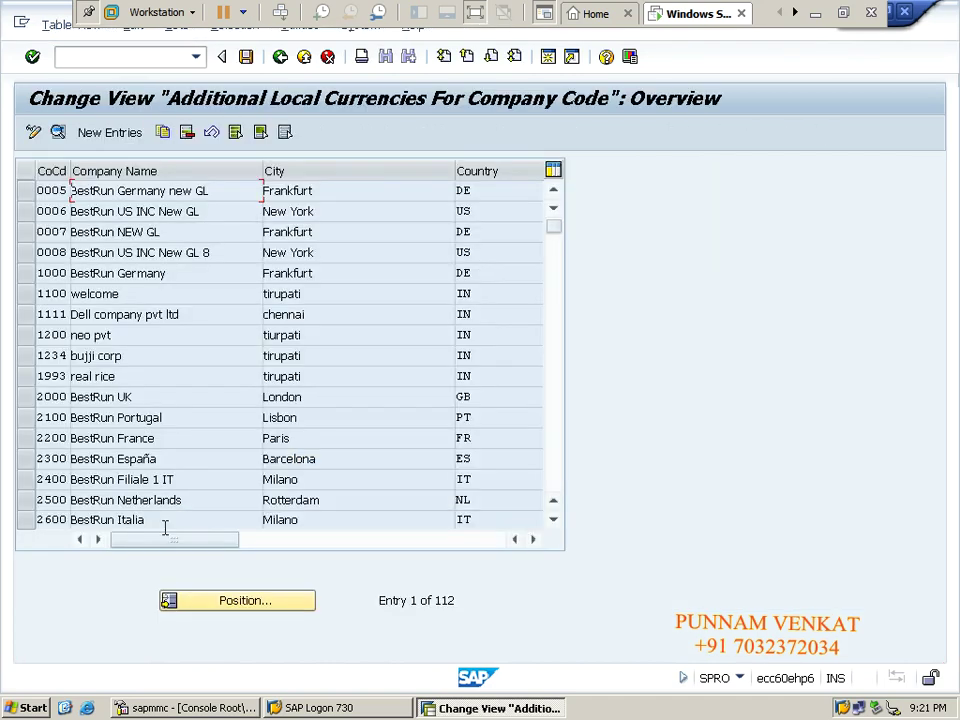
left_click(117, 133)
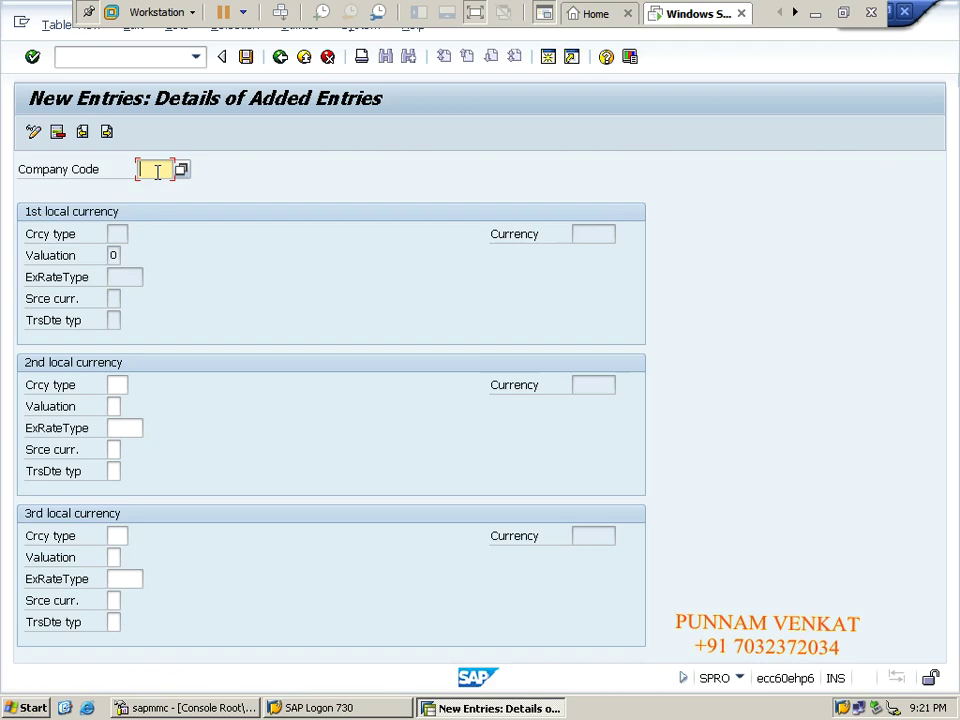
type("PM10")
key("Return")
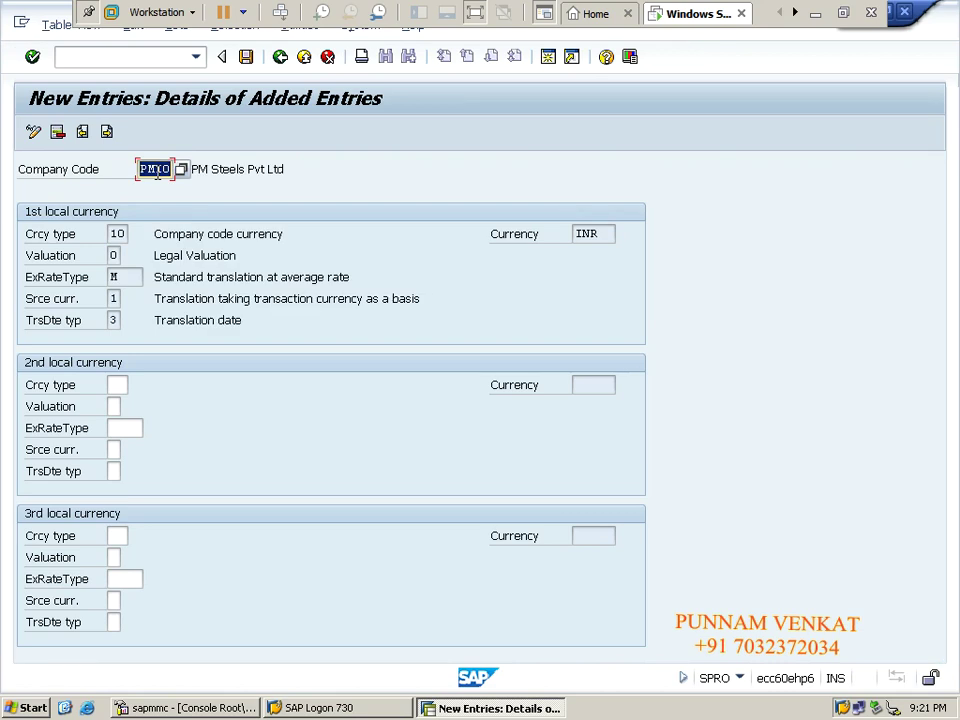
Examine the 1st local currency settings of company code PM10, including currency type, exchange rate type, source currency and translation date type.
left_click_drag(155, 234, 267, 233)
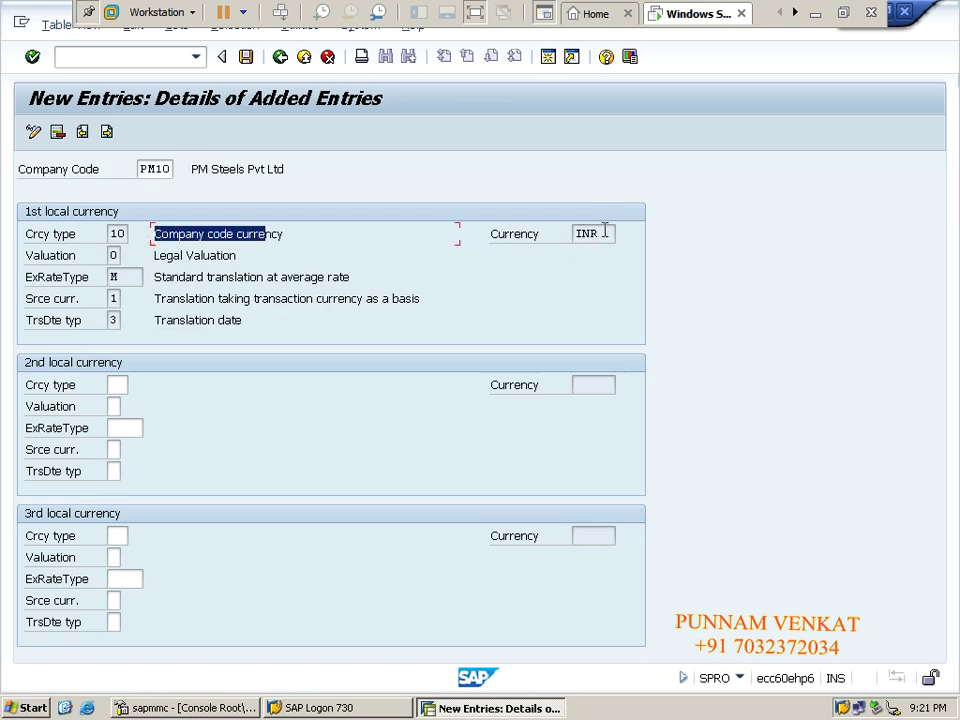
left_click_drag(606, 233, 574, 233)
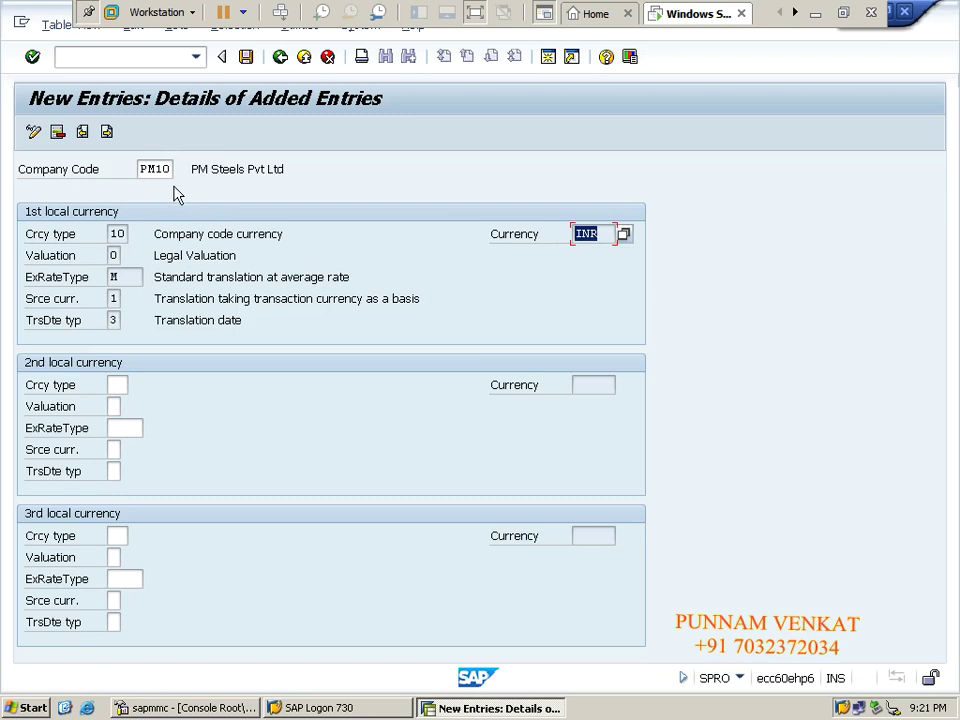
left_click_drag(141, 168, 171, 168)
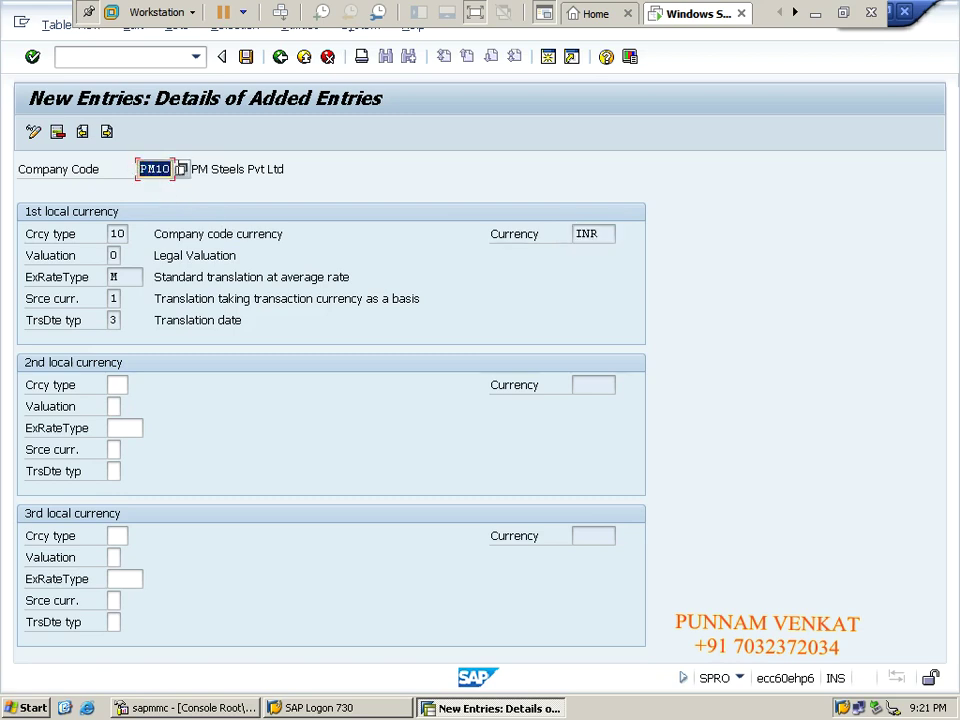
double_click(601, 230)
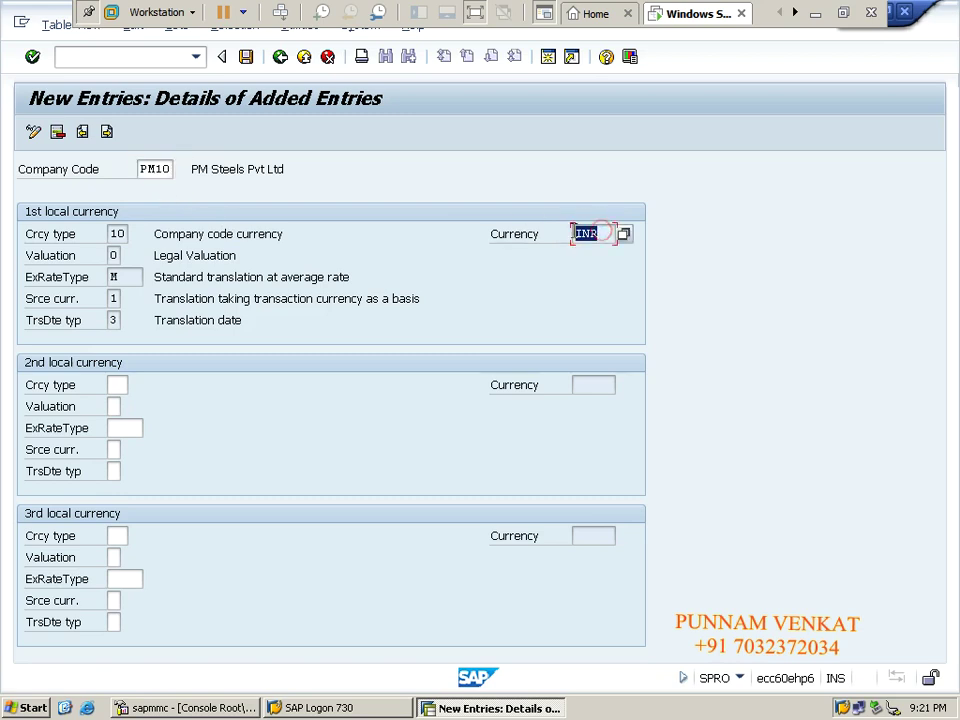
left_click_drag(108, 233, 137, 232)
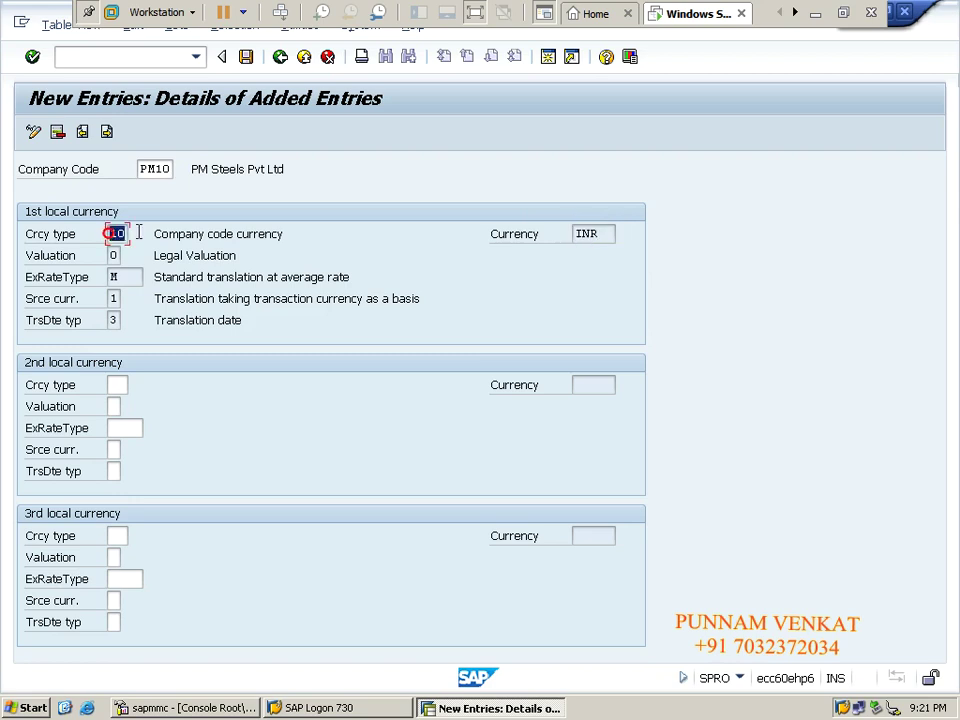
left_click_drag(126, 276, 106, 276)
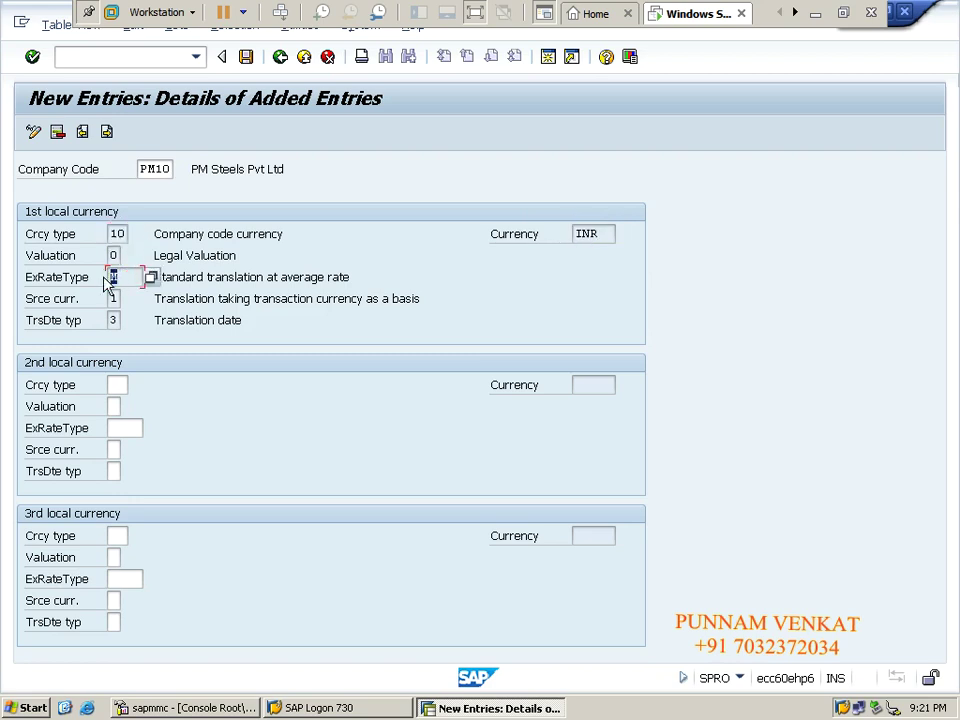
left_click_drag(281, 277, 398, 269)
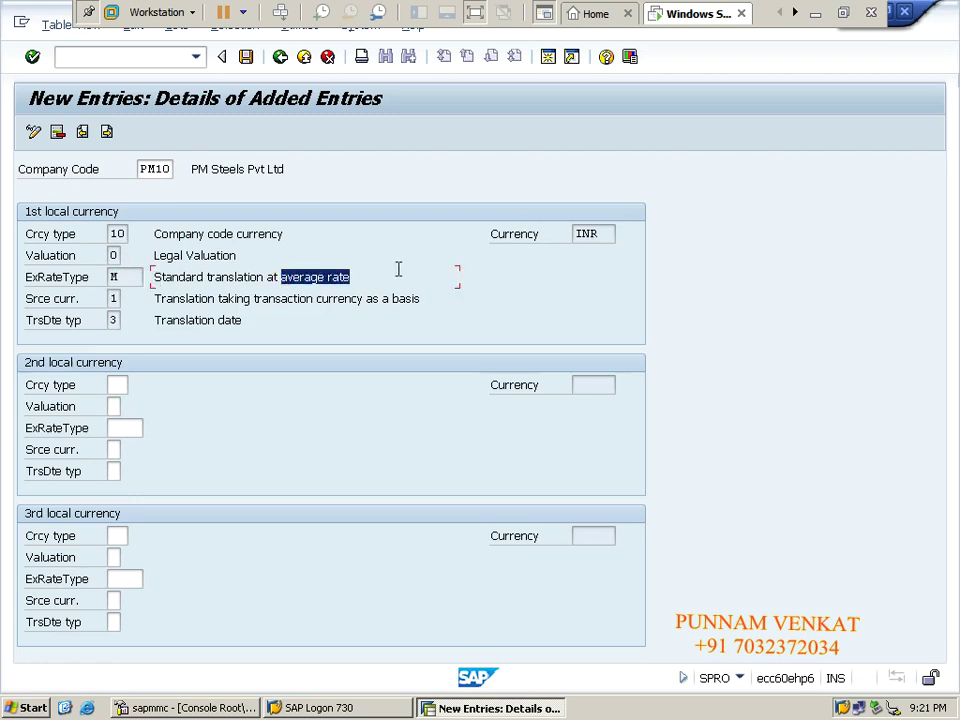
left_click(113, 298)
left_click(113, 320)
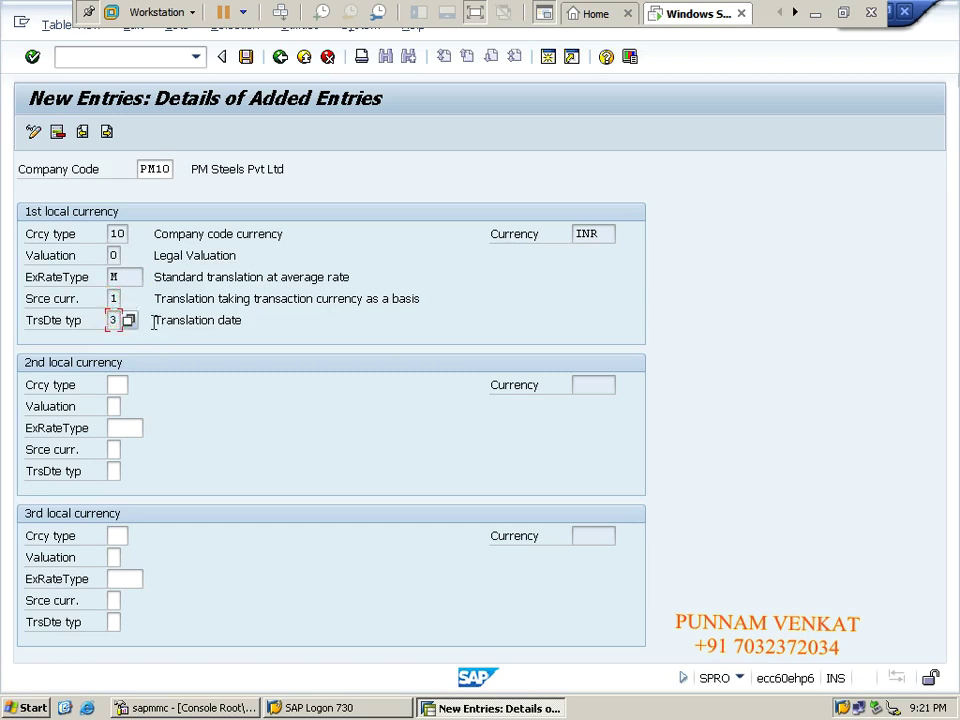
left_click_drag(155, 322, 259, 320)
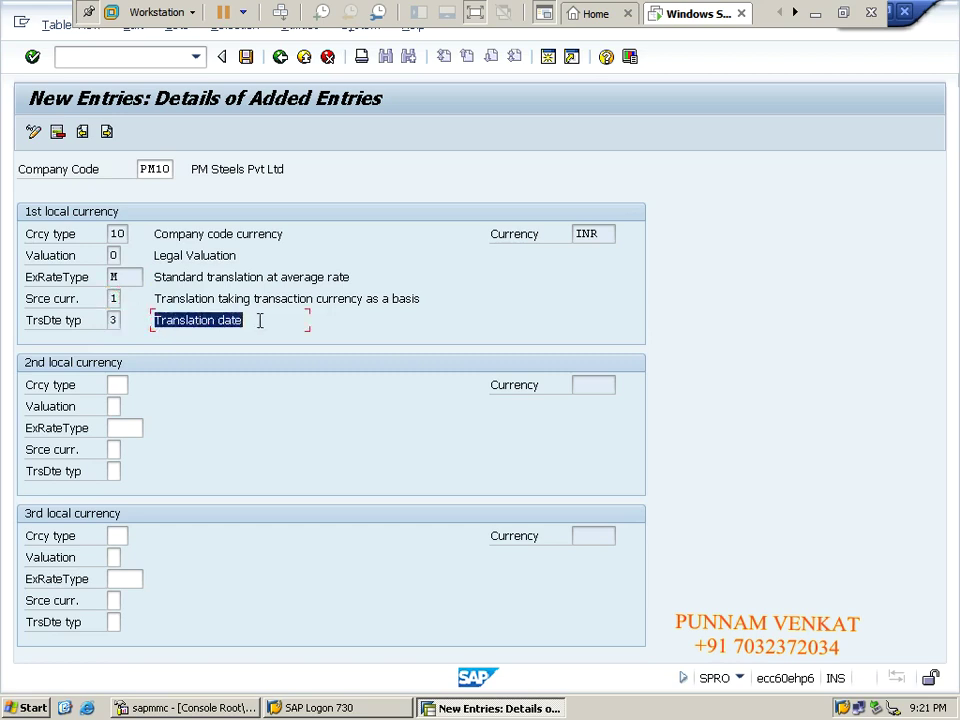
left_click(116, 299)
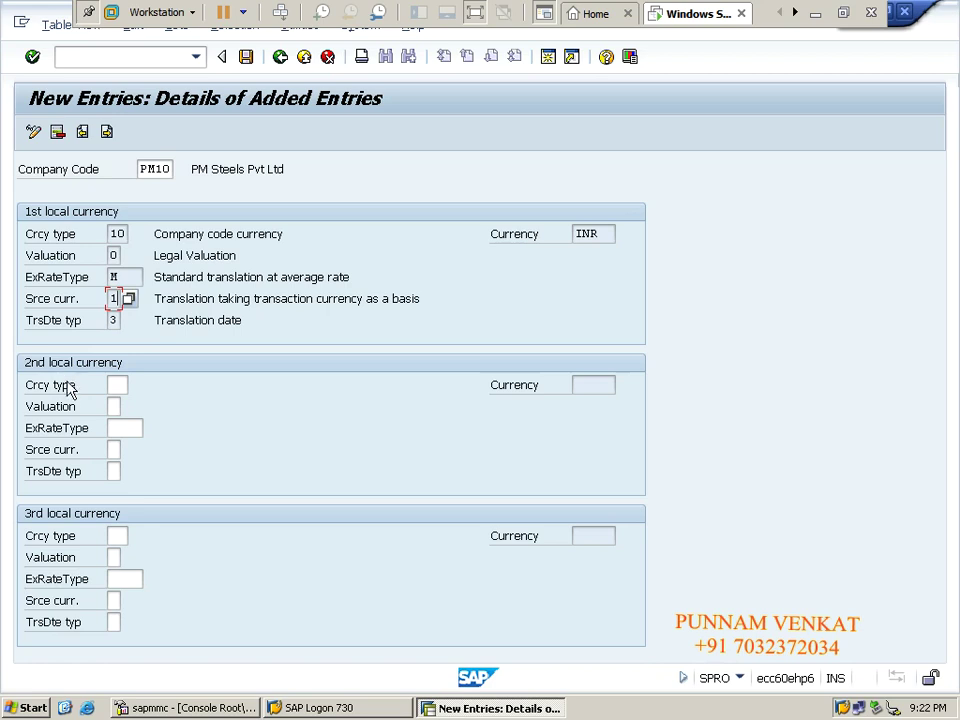
Set the 2nd local currency to type 30 (Group currency), exchange rate type M and source currency 1 (transaction currency as basis).
left_click(111, 386)
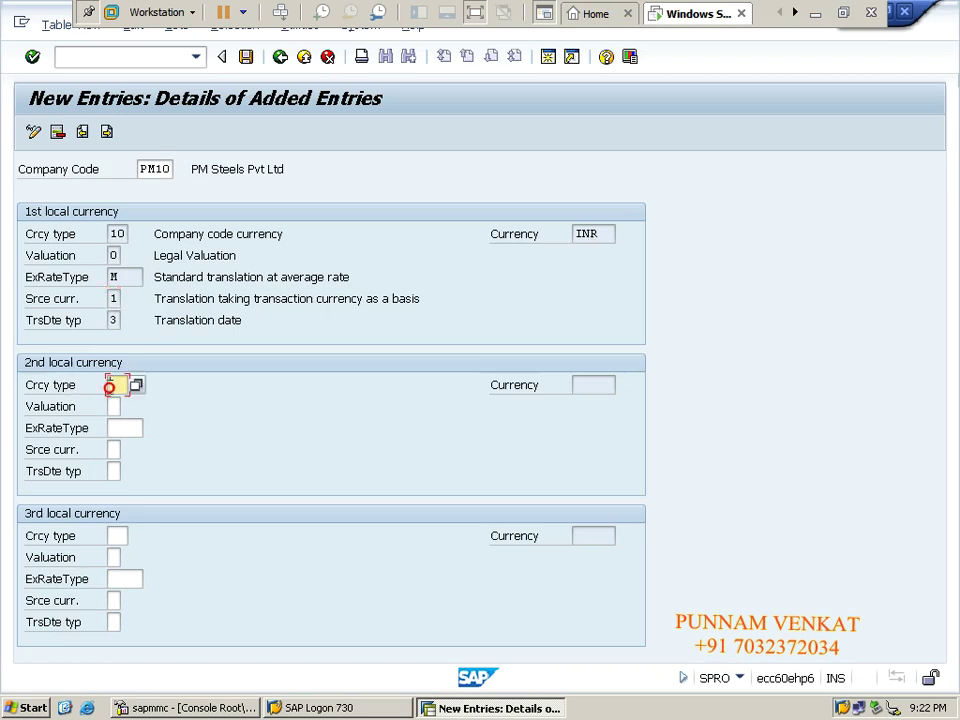
left_click(136, 385)
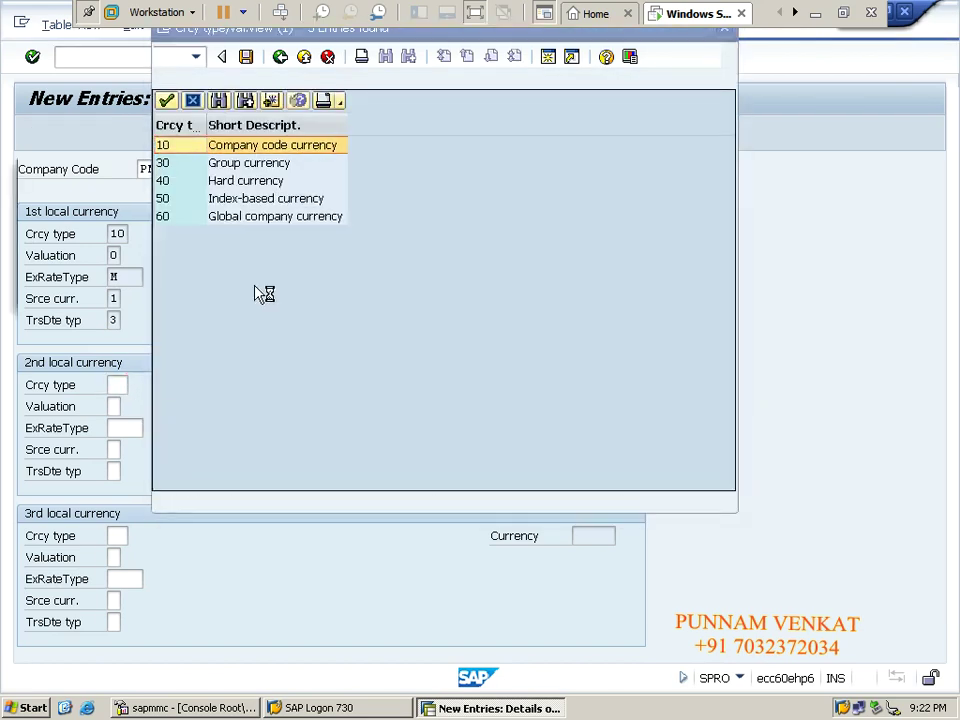
double_click(231, 164)
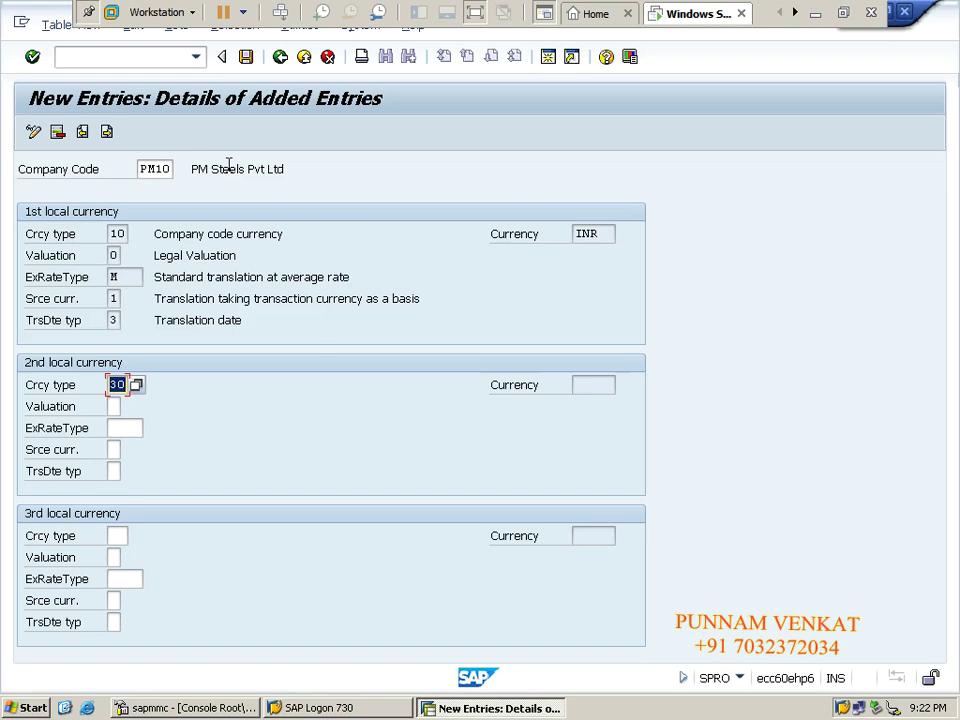
left_click(114, 405)
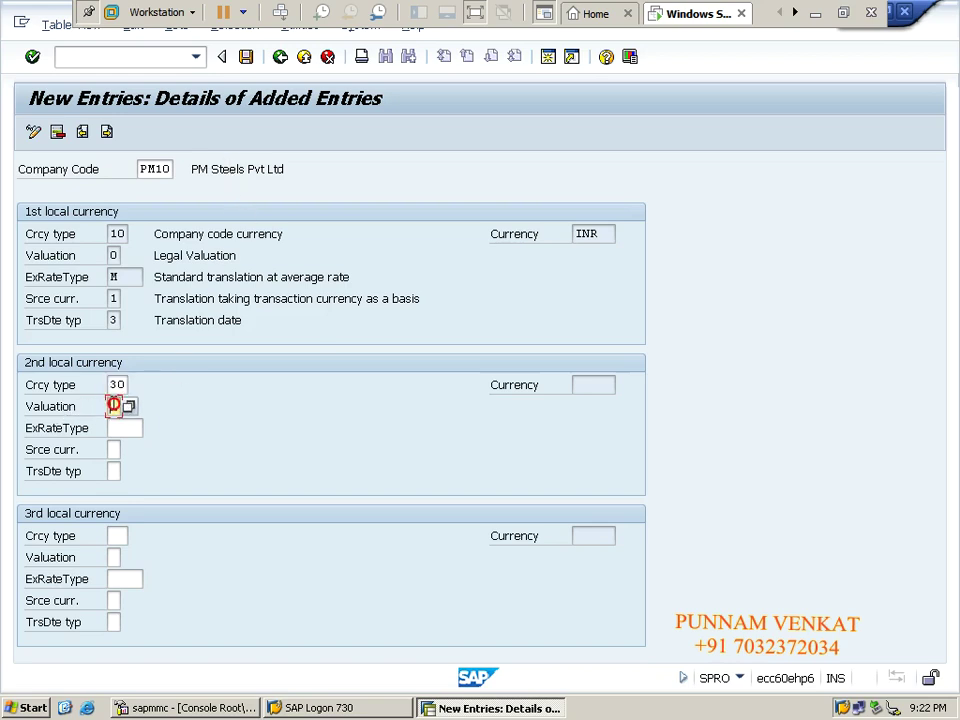
left_click(117, 432)
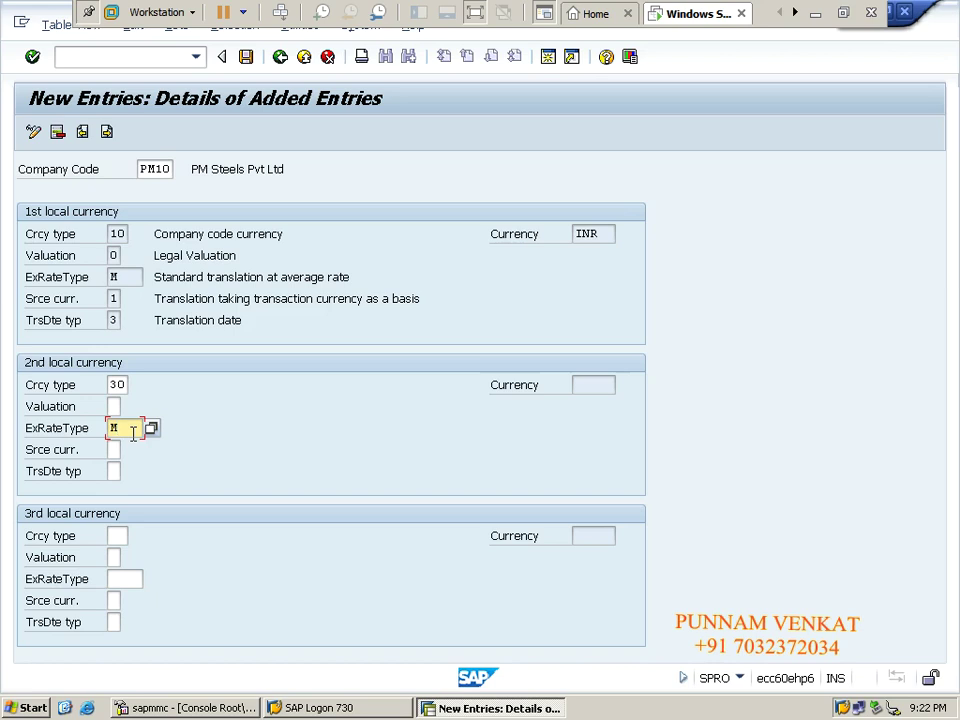
type("M")
key("Tab")
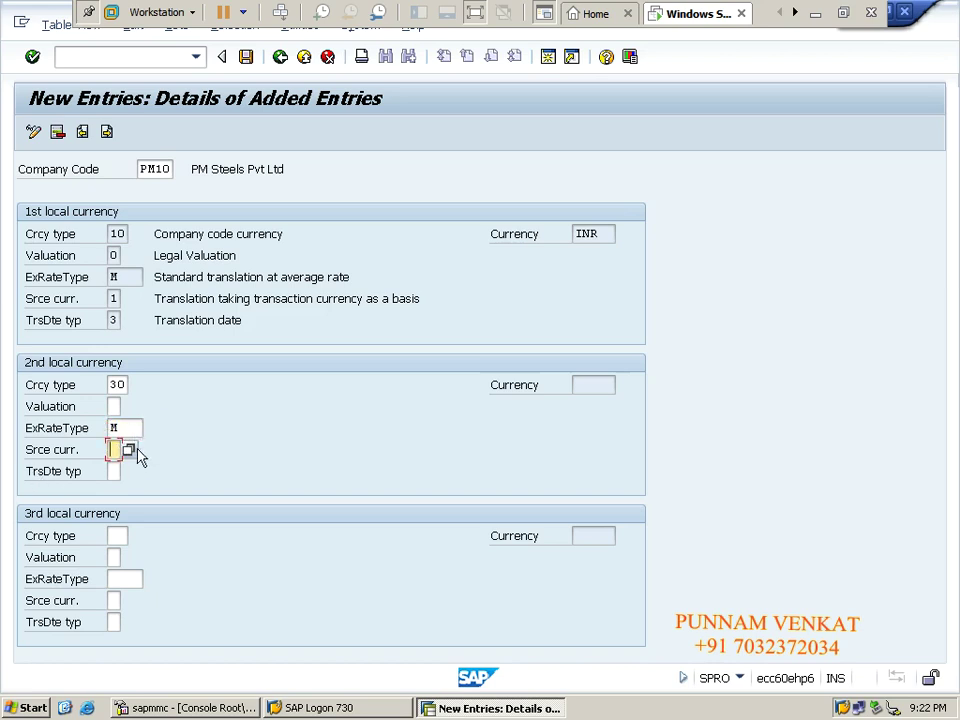
left_click(129, 450)
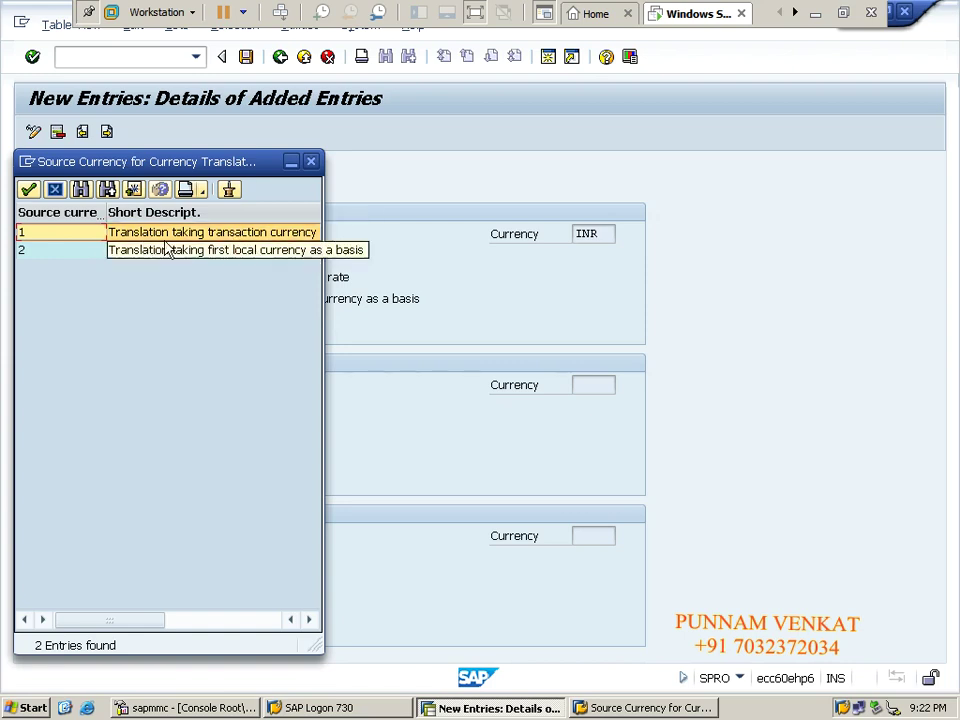
double_click(79, 233)
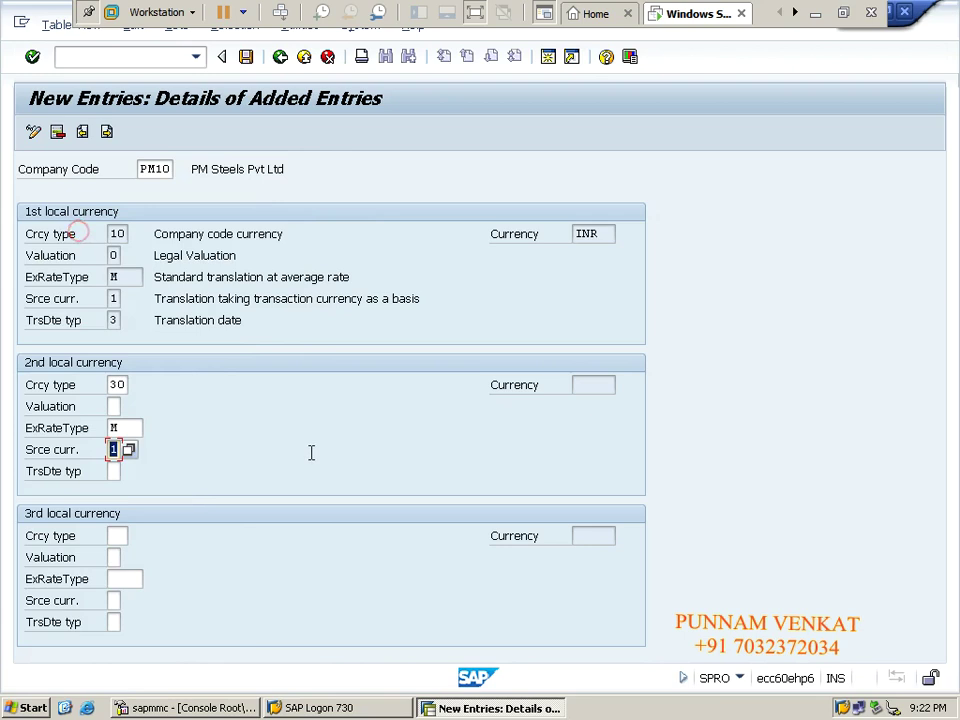
Set the 2nd local currency's translation date type to 3 (Translation date), validate the entry and acknowledge the customizing check message.
key("Tab")
left_click(128, 474)
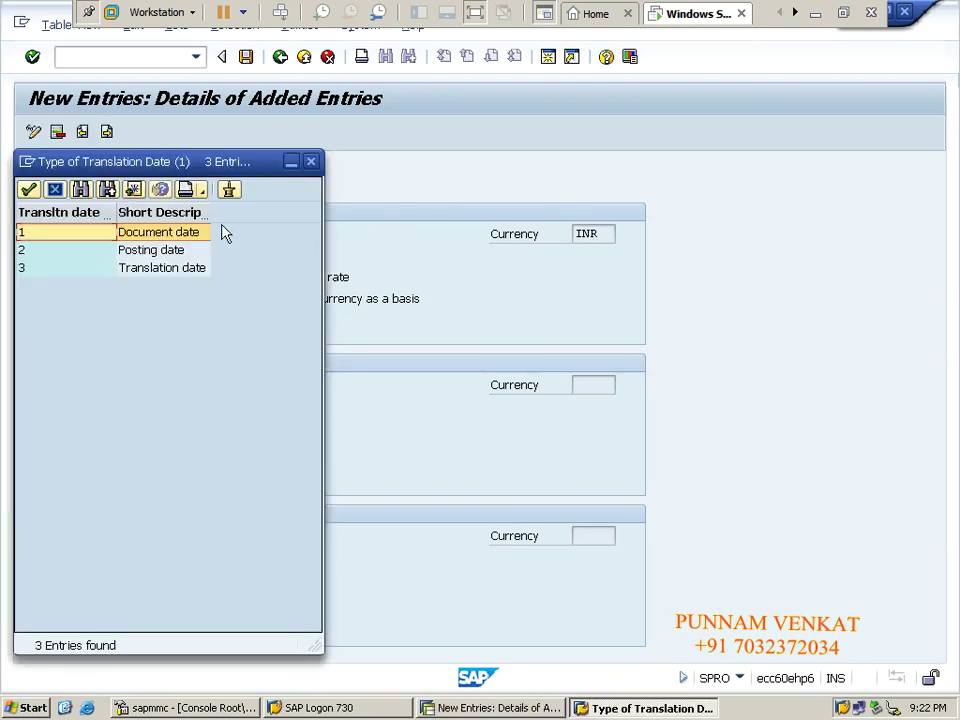
left_click_drag(221, 169, 623, 201)
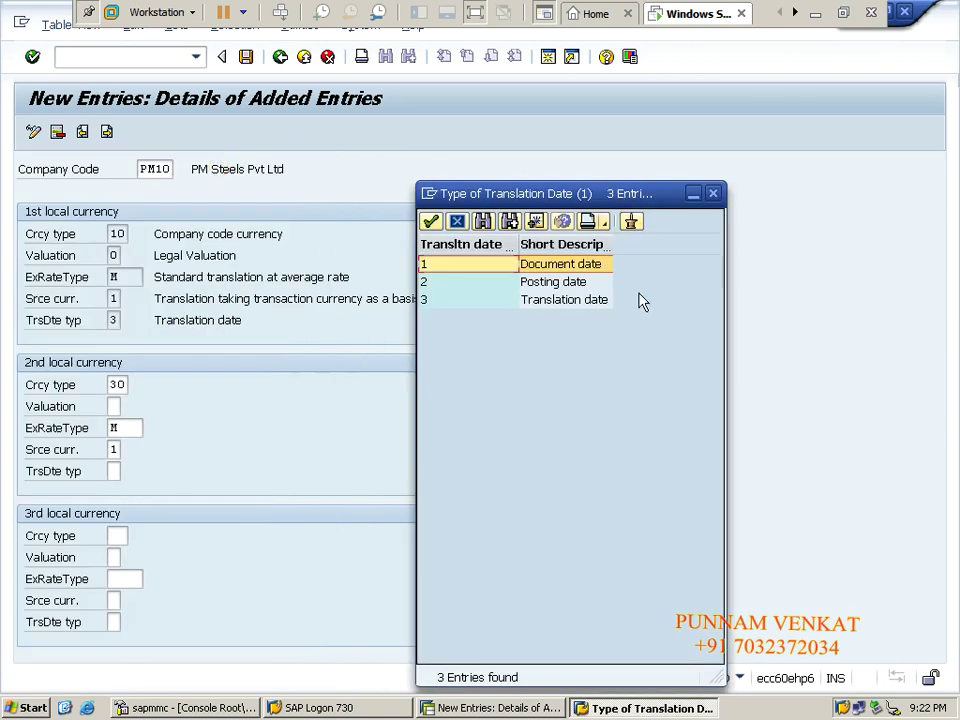
left_click(533, 281)
left_click(538, 302)
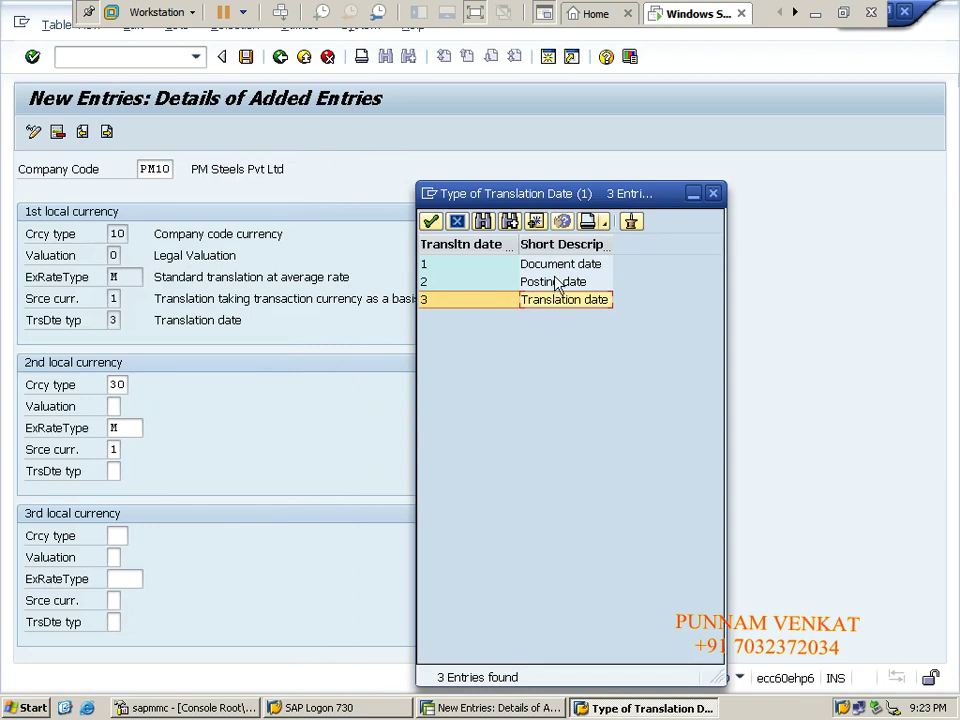
left_click(558, 266)
left_click(558, 284)
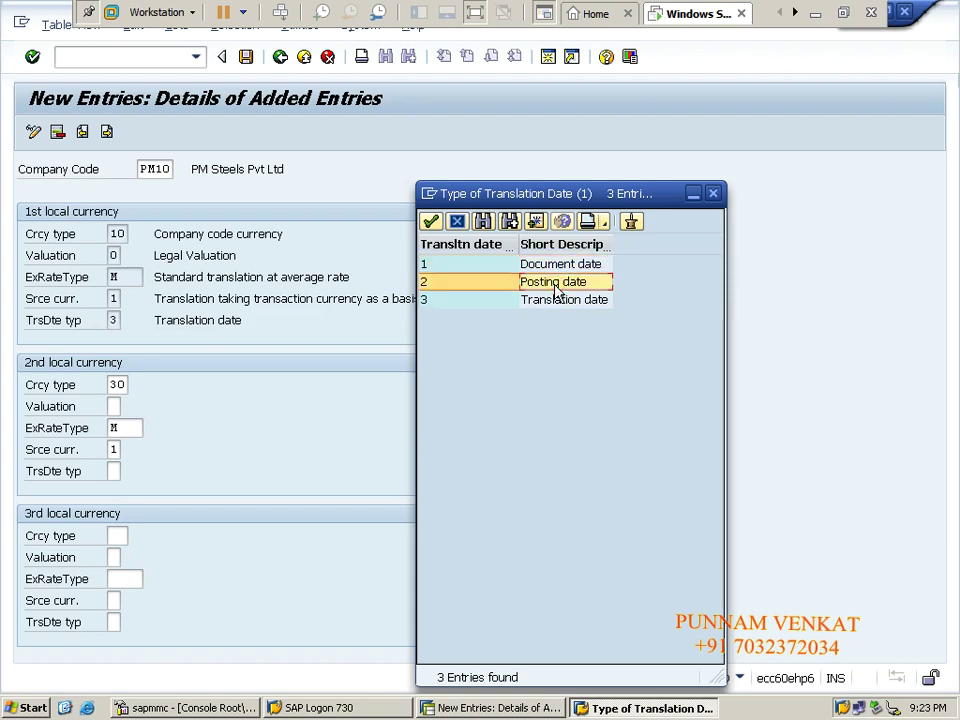
left_click(553, 300)
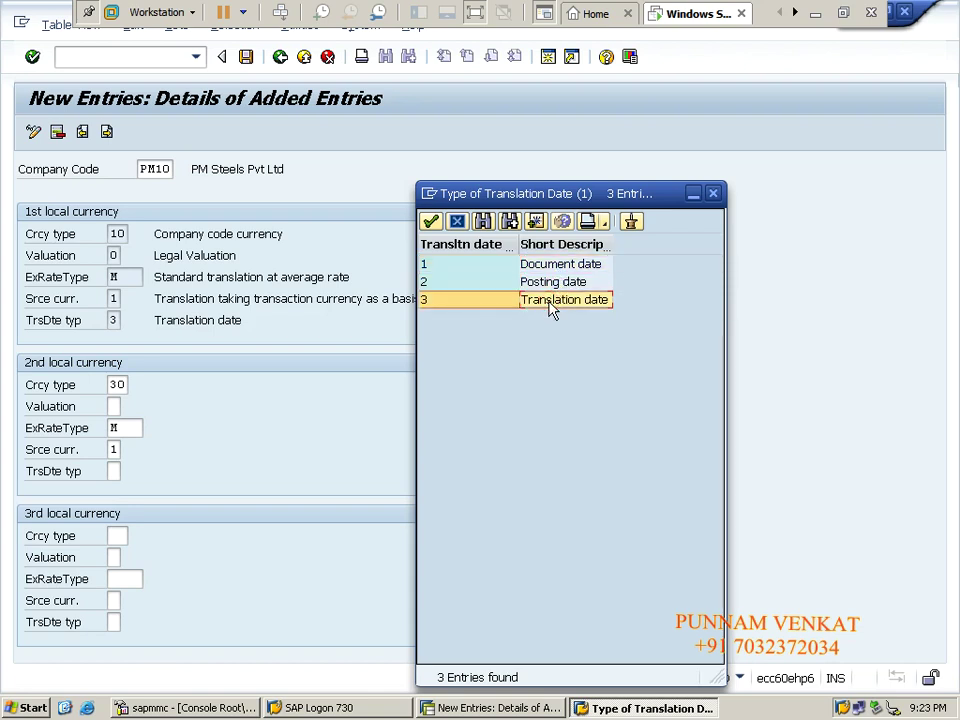
left_click(510, 265)
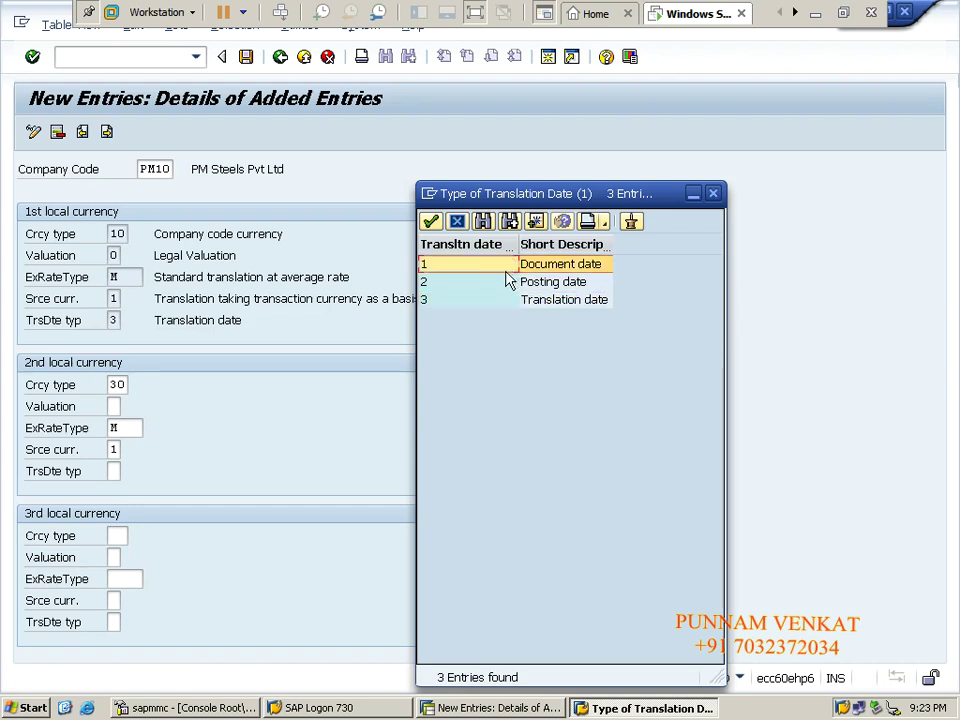
left_click(461, 302)
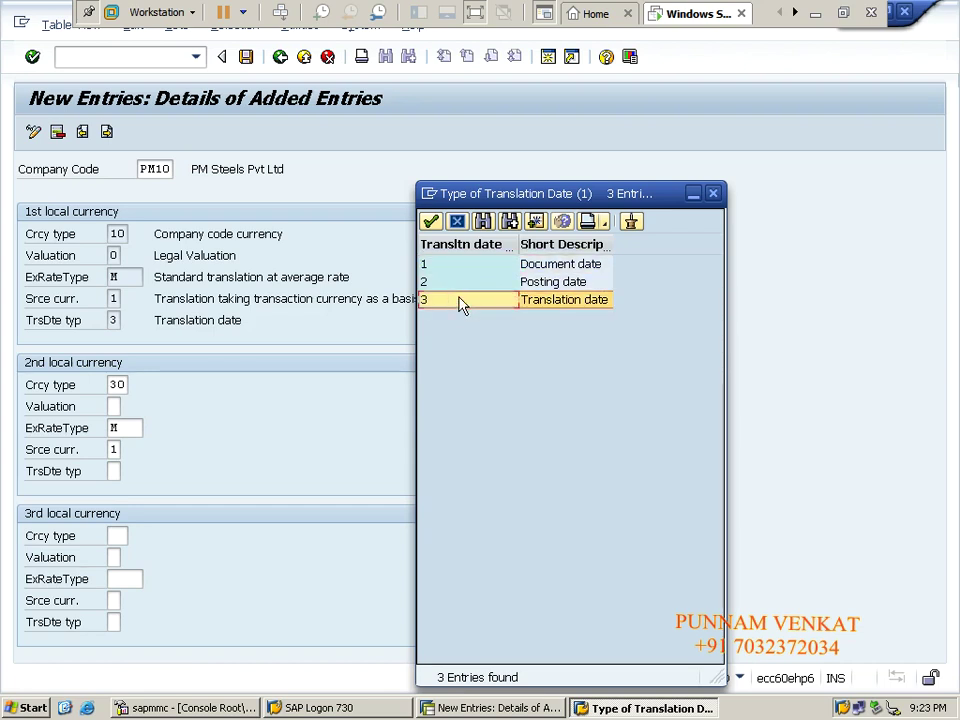
double_click(461, 302)
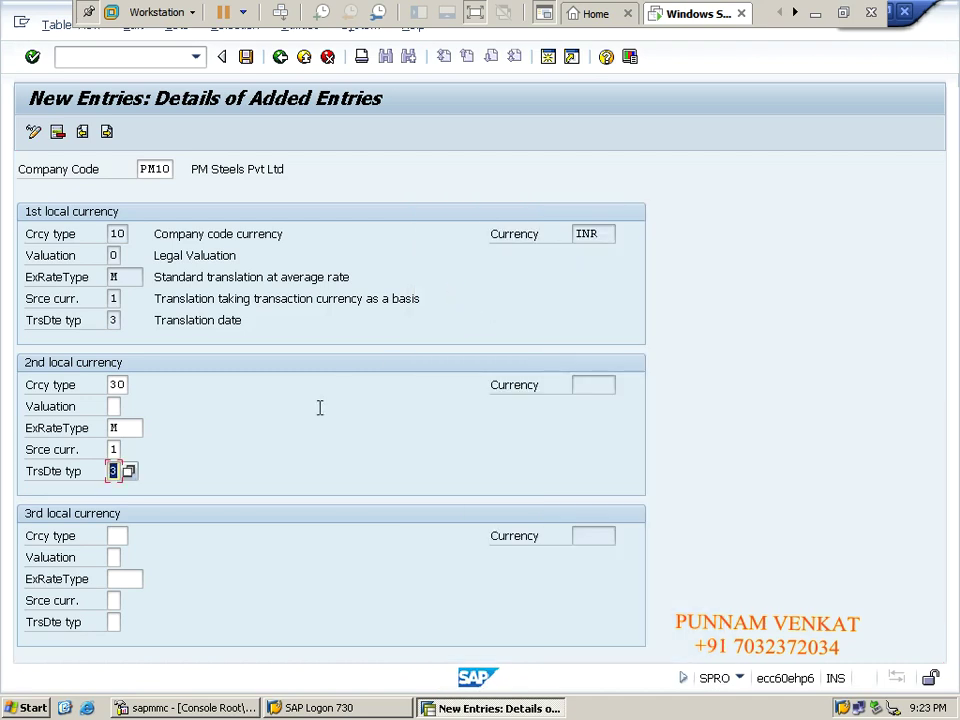
key("Return")
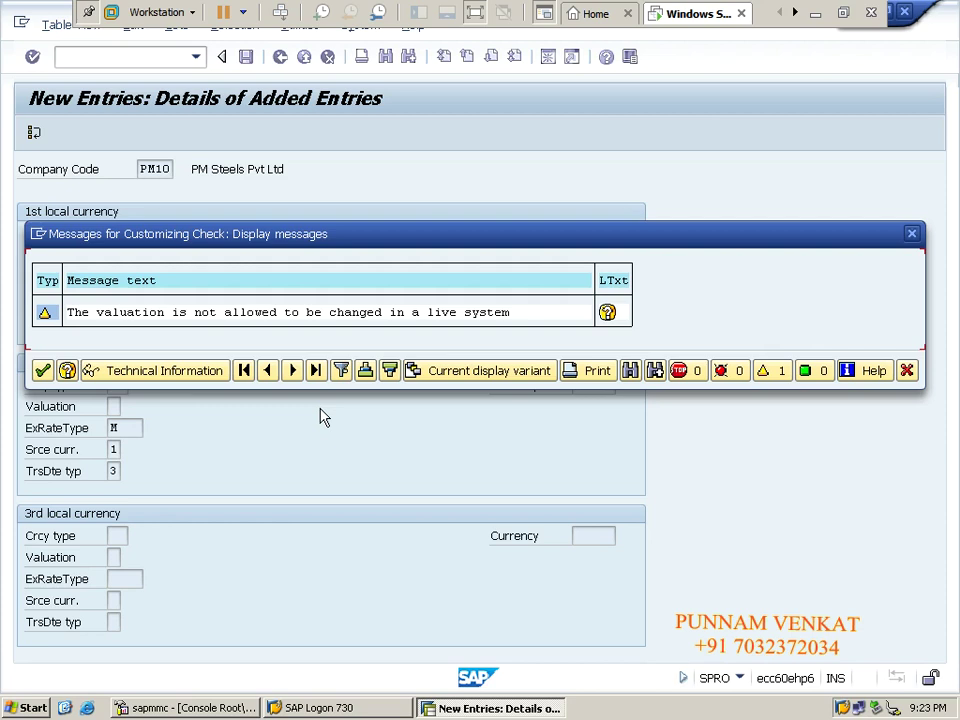
left_click(42, 370)
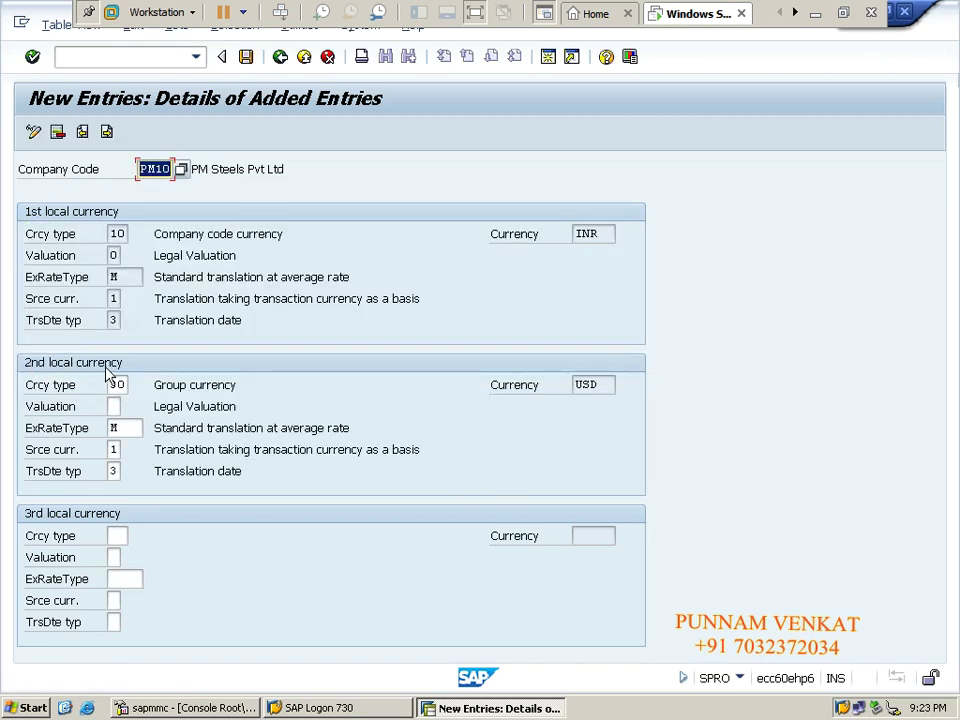
Compare the group currency of the 2nd local currency with the company code currency of the 1st.
left_click_drag(156, 384, 251, 386)
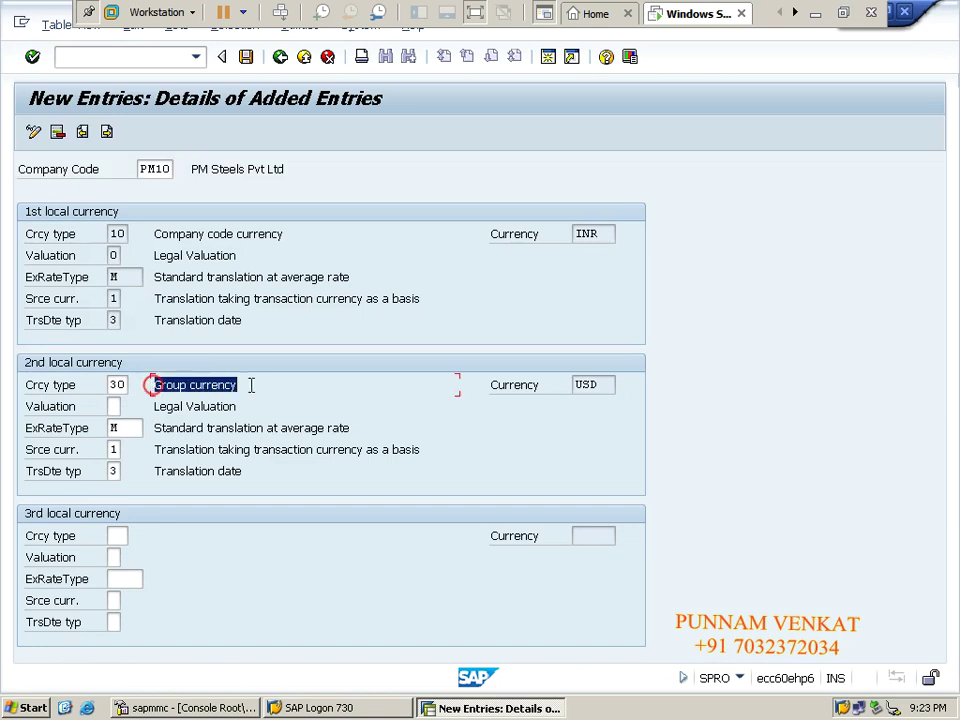
double_click(605, 385)
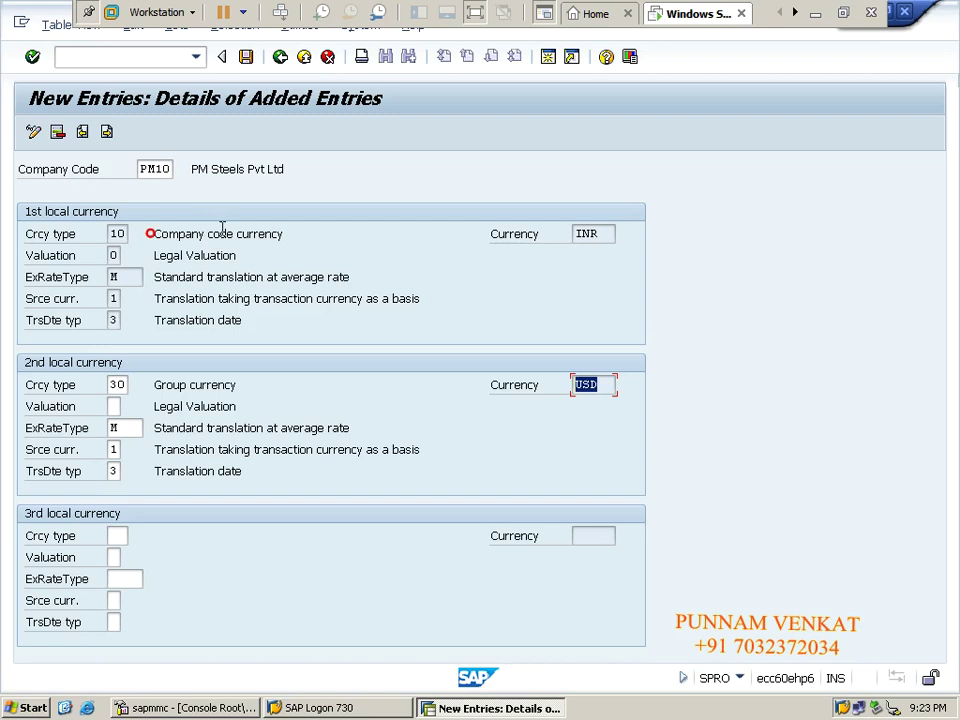
left_click_drag(150, 233, 274, 244)
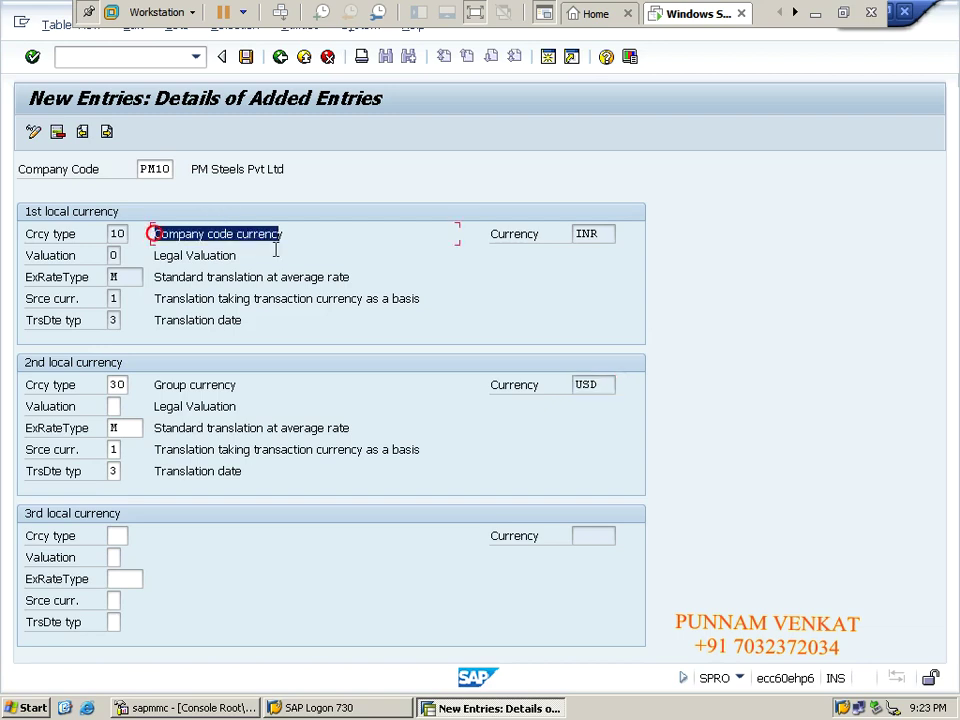
Compare the currencies assigned to company code PM10's 1st local currency and to its 2nd local currency of type 30.
left_click(596, 234)
left_click_drag(596, 234, 562, 232)
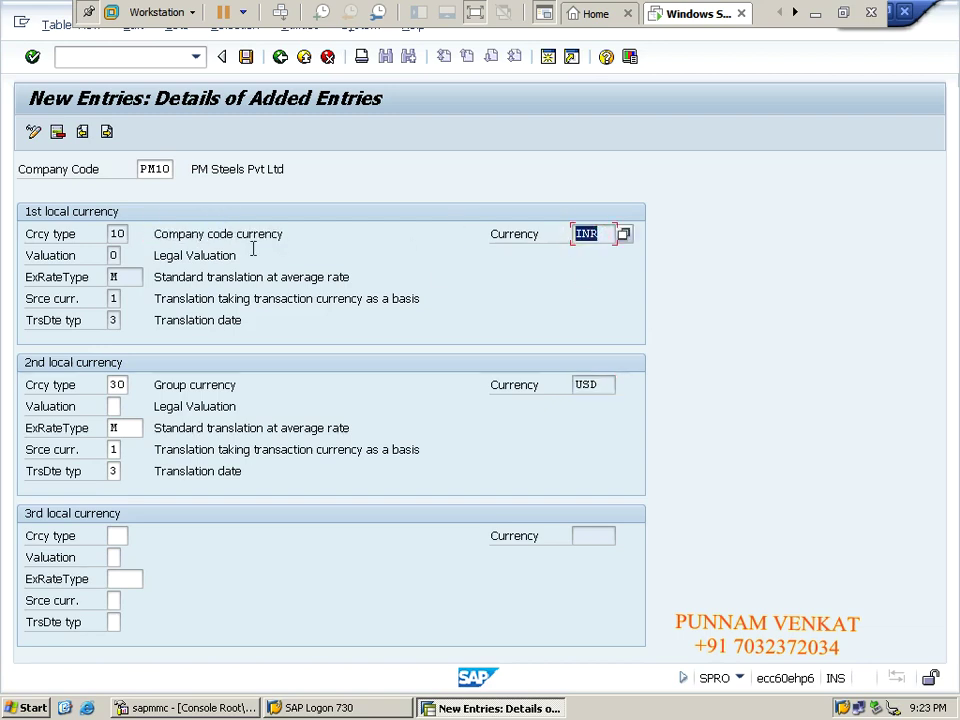
left_click_drag(140, 169, 170, 169)
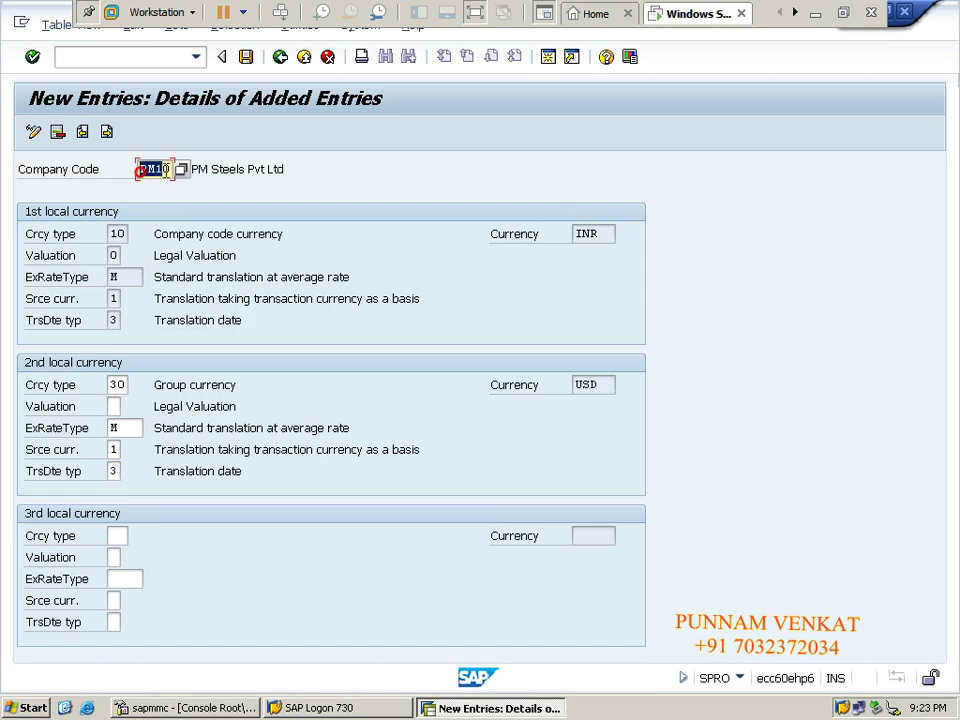
left_click_drag(604, 234, 555, 232)
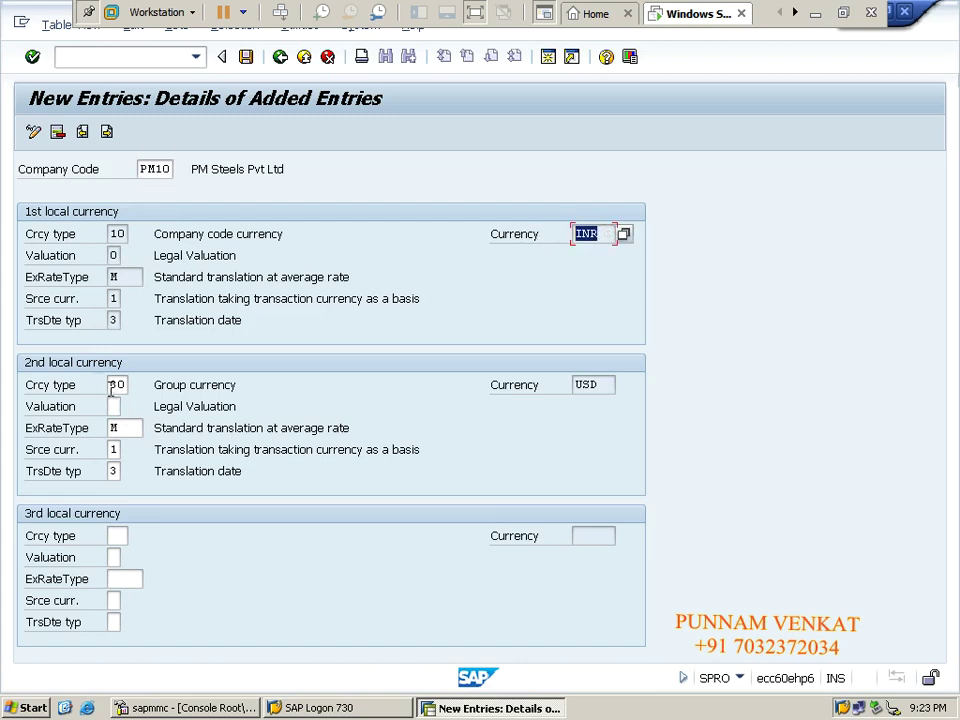
left_click_drag(124, 385, 112, 388)
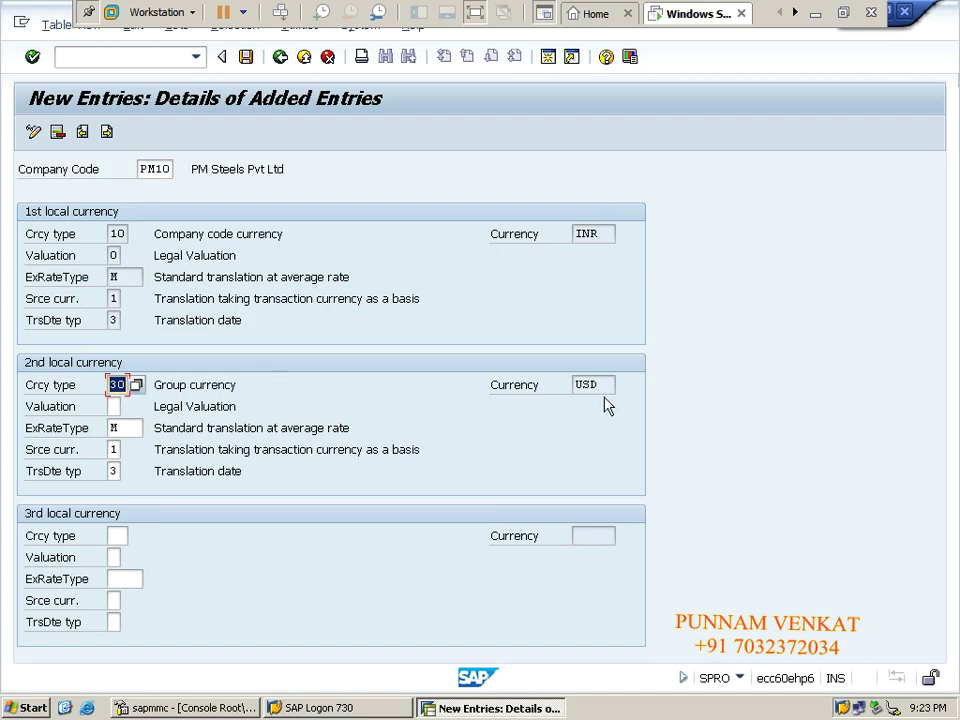
left_click_drag(611, 386, 555, 386)
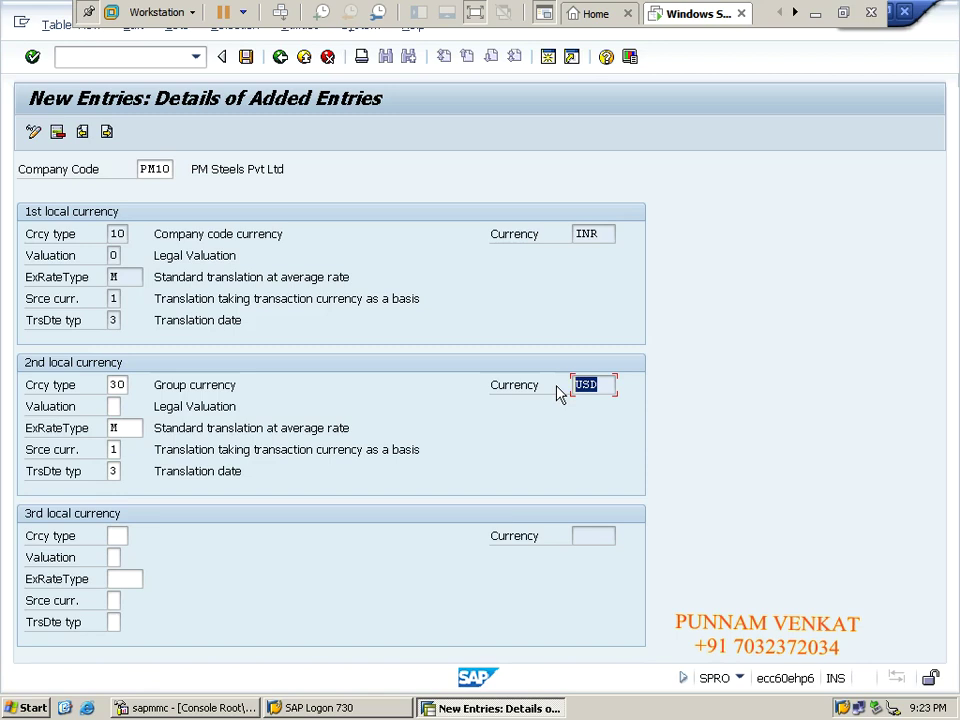
Open the client overview with transaction SCC4 in a new session and switch it to change mode, acknowledging the cross-client notice.
left_click(548, 58)
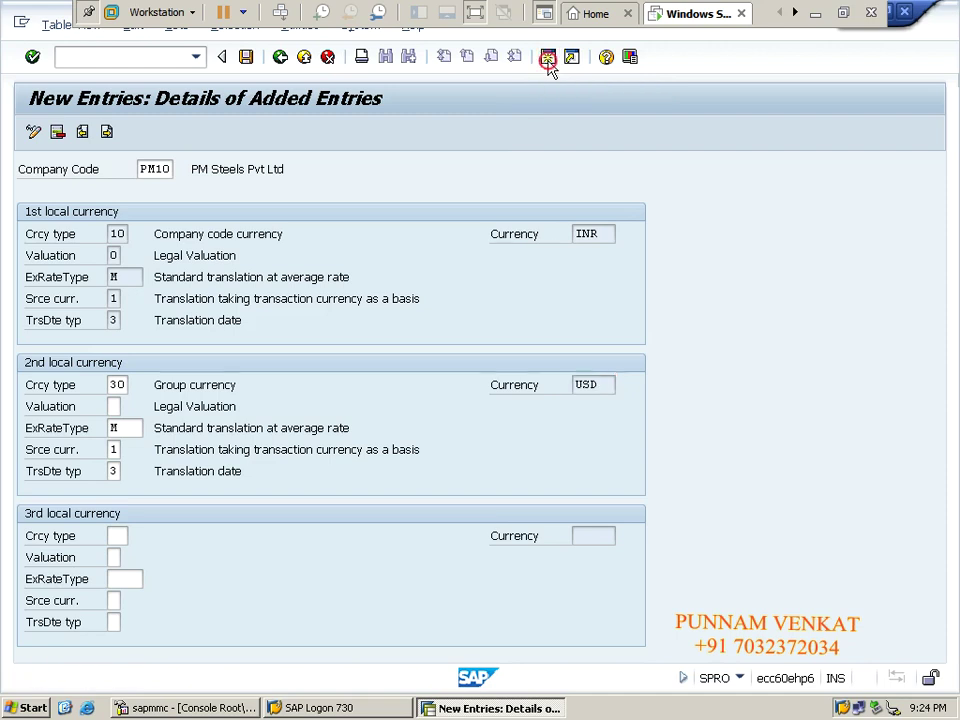
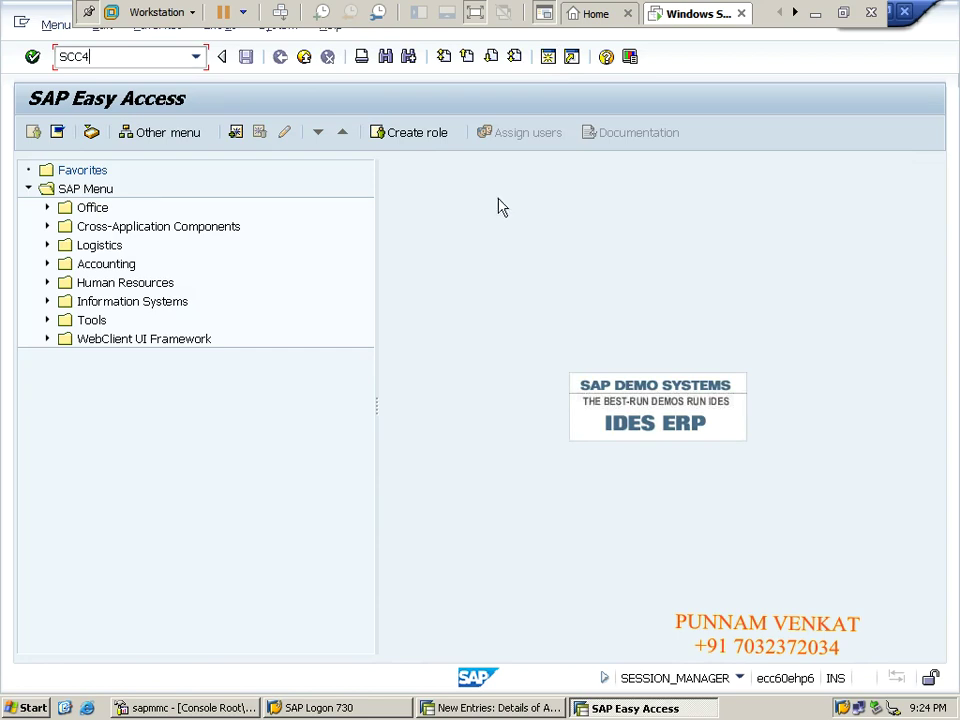
key("Return")
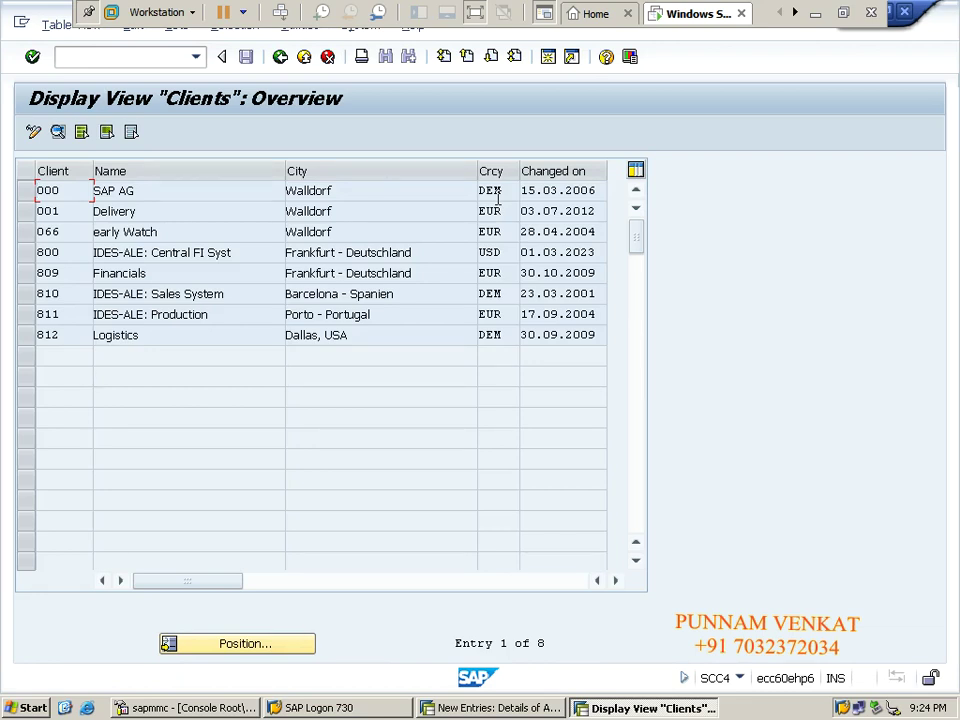
left_click(36, 133)
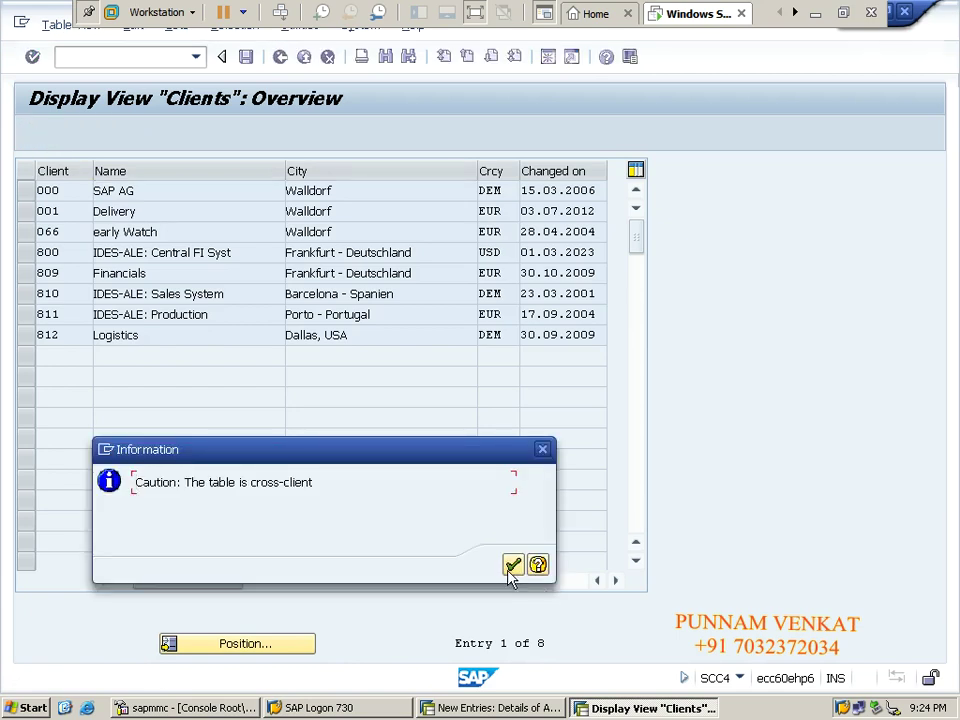
left_click(512, 566)
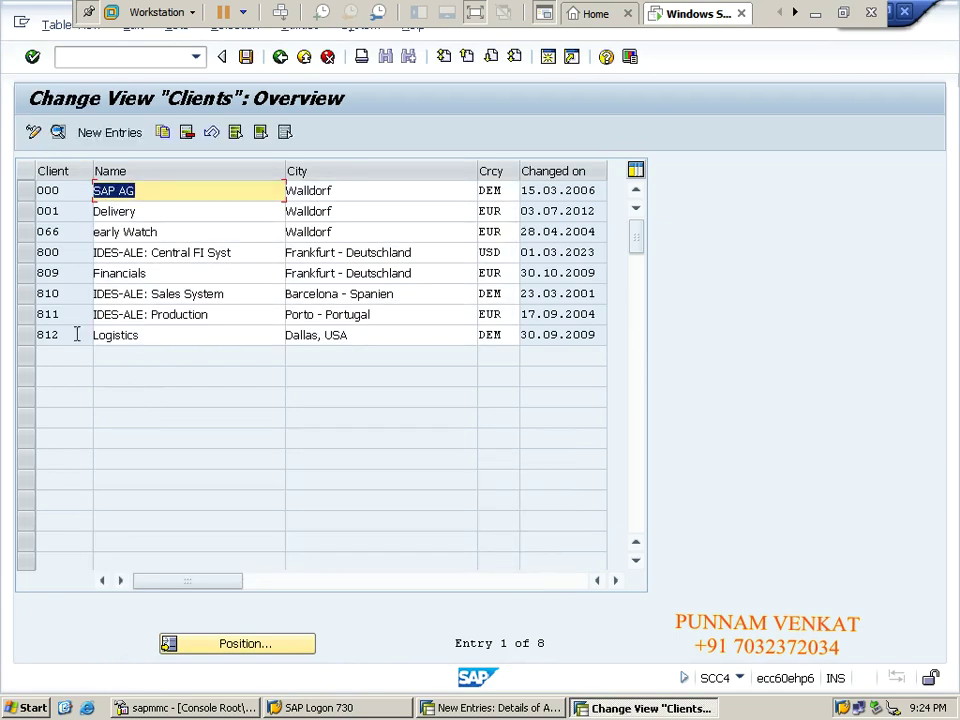
Set the currency of client 800 to EUR and save the client table.
left_click(21, 255)
left_click(21, 258)
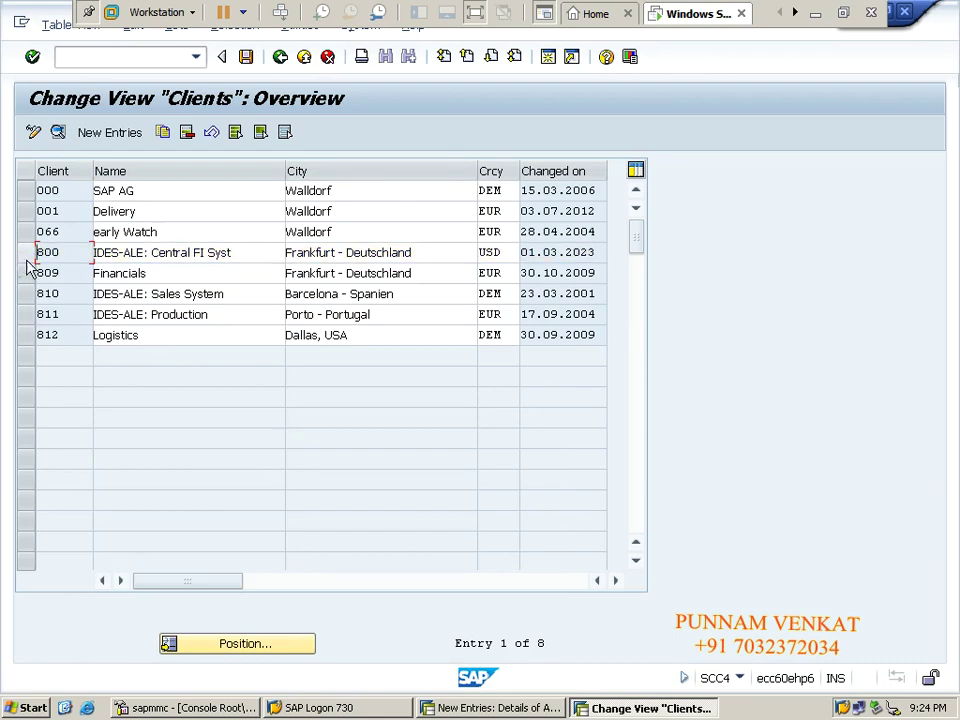
left_click_drag(67, 252, 13, 257)
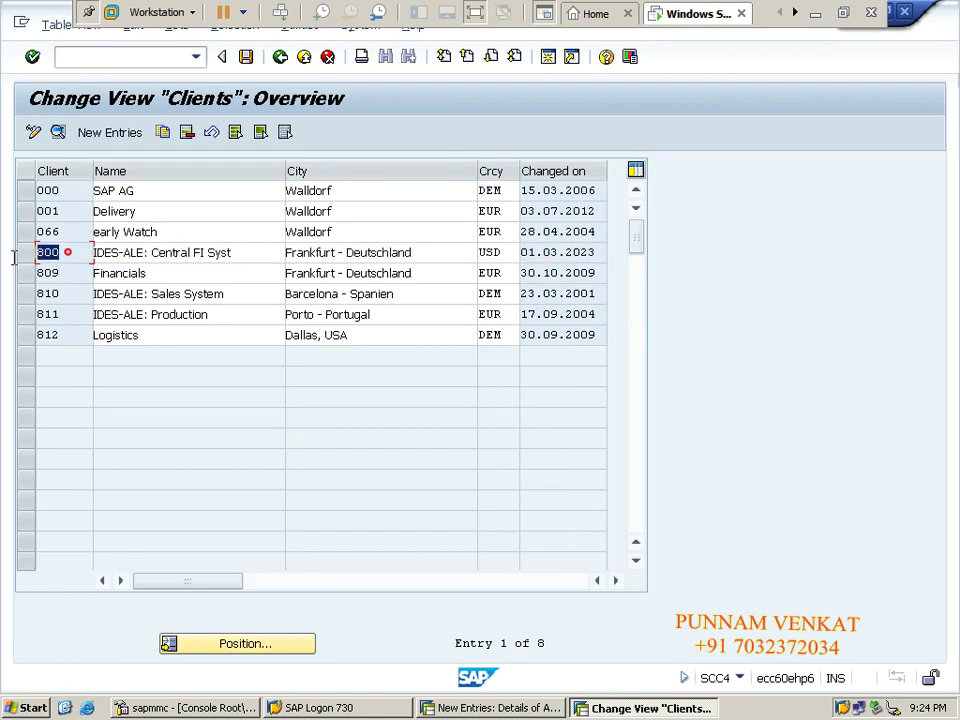
double_click(505, 252)
key("Delete")
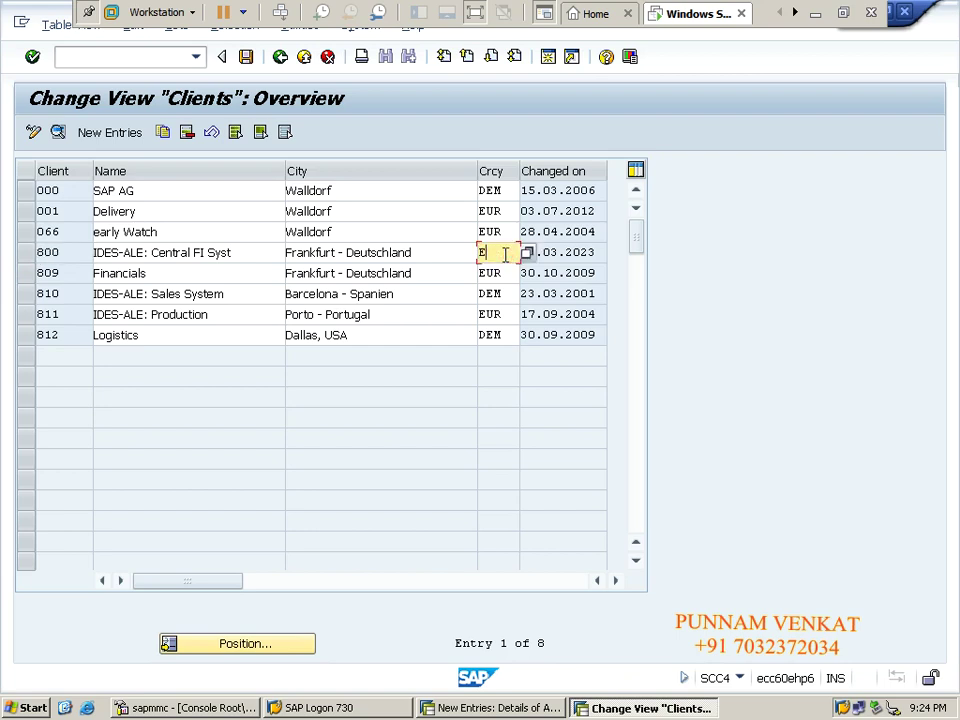
double_click(506, 255)
left_click(246, 58)
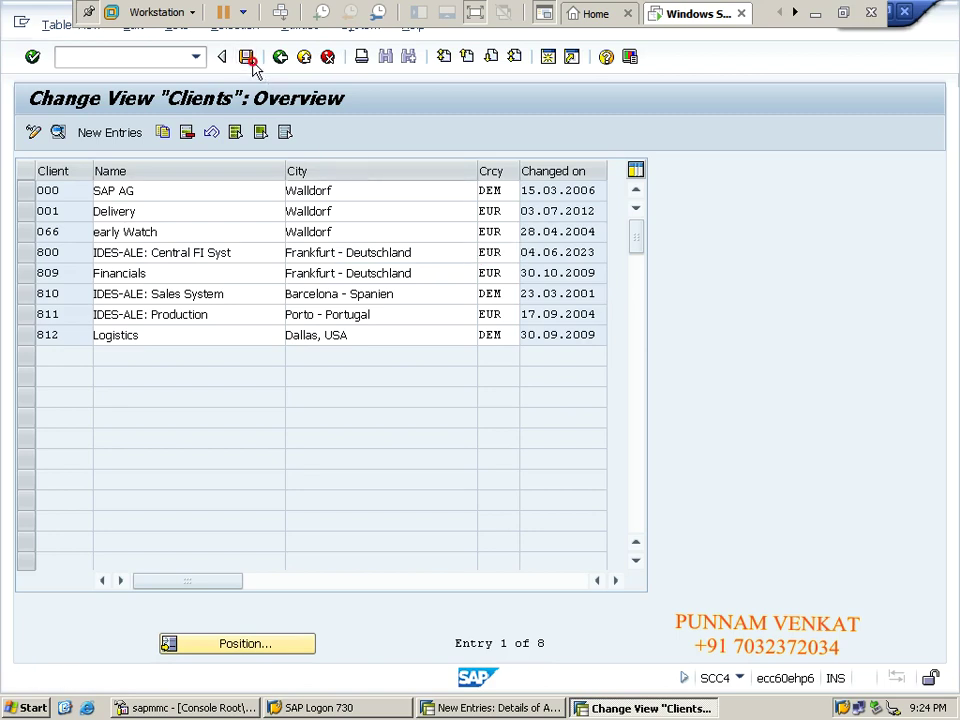
Return to the PM10 currency entry, refresh it and check the group currency of the 2nd local currency.
key("alt+Tab")
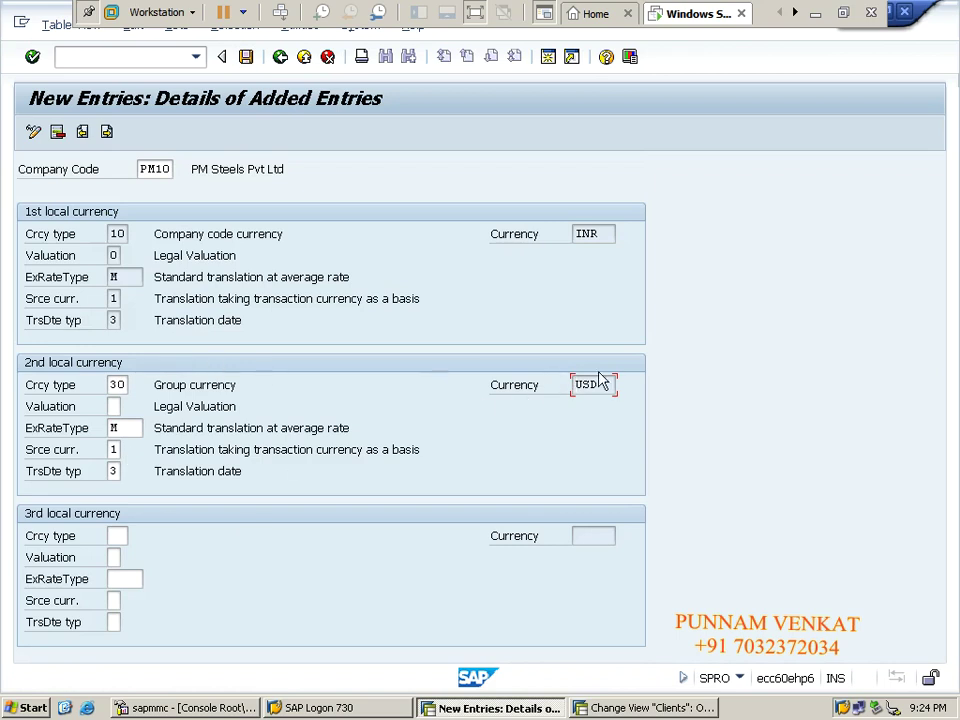
double_click(611, 384)
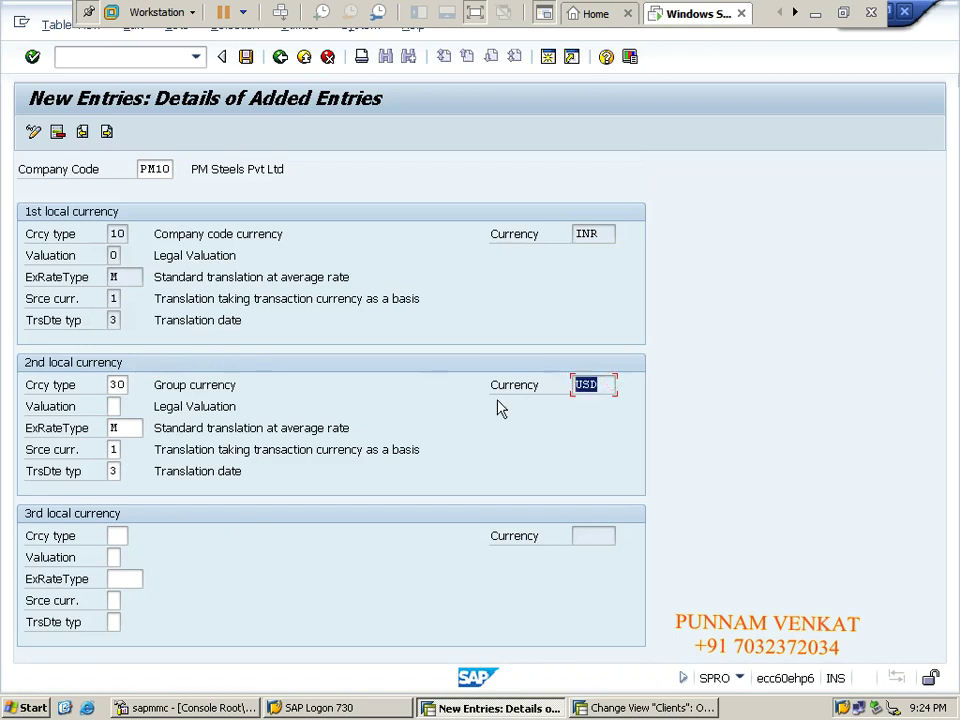
type("EUR")
key("Return")
left_click_drag(606, 385, 561, 384)
left_click(151, 391)
left_click_drag(152, 388, 257, 388)
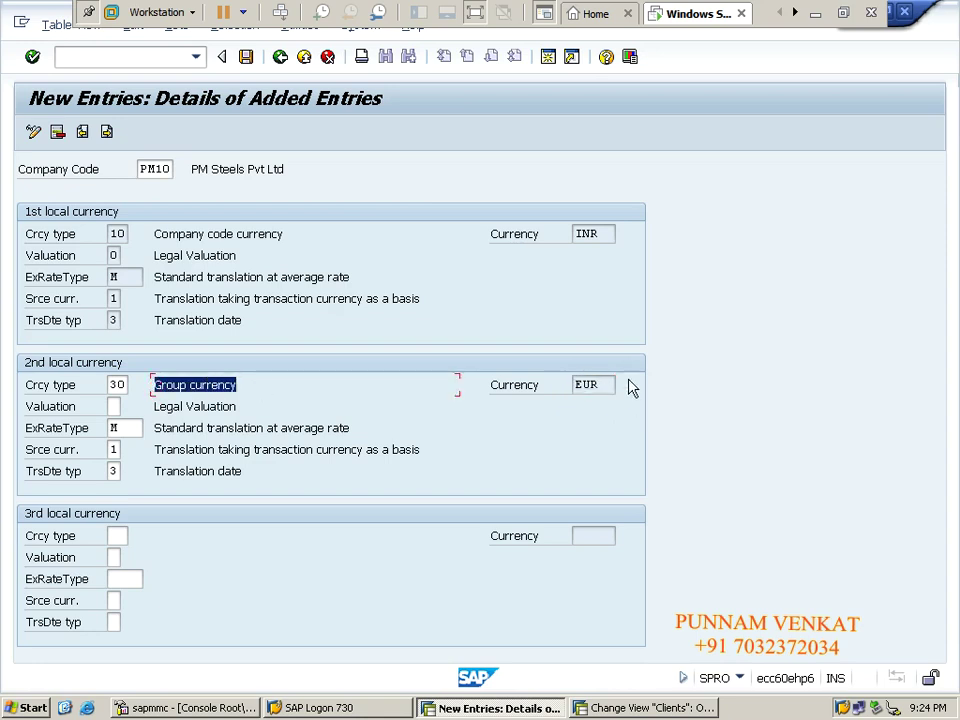
left_click_drag(604, 385, 548, 394)
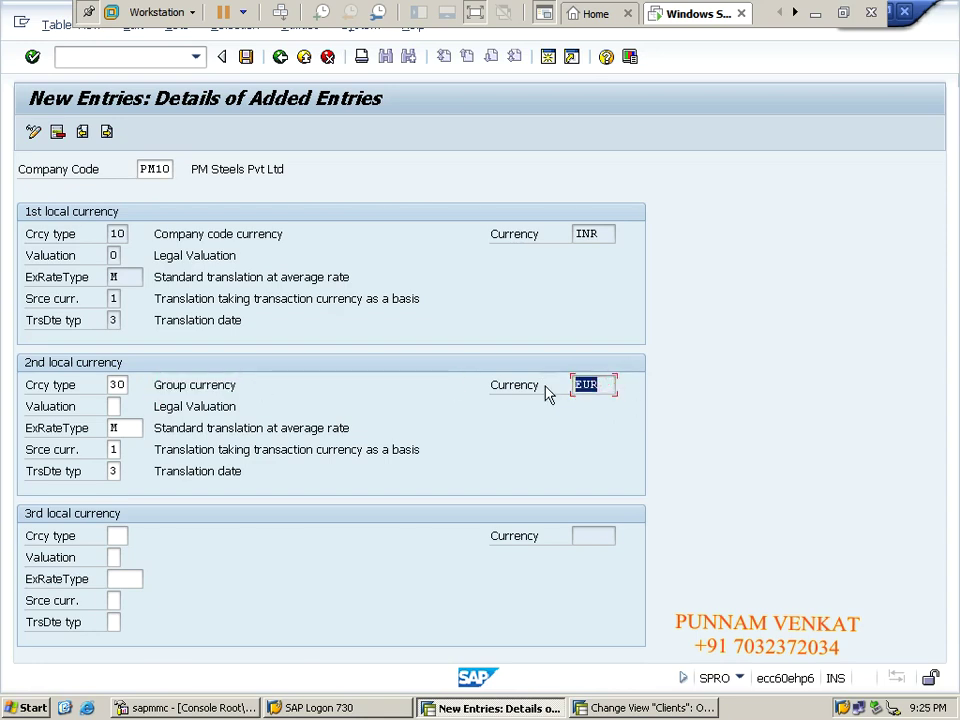
Check the client overview's transaction code, set the currency of client 800 to USD and save.
key("alt+Tab")
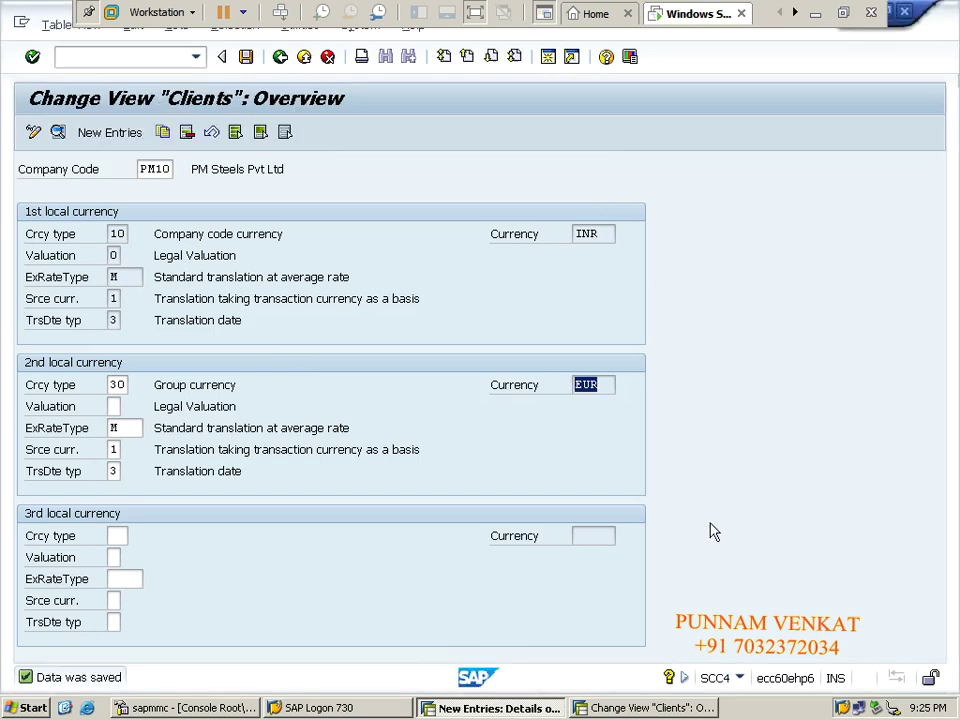
left_click(742, 679)
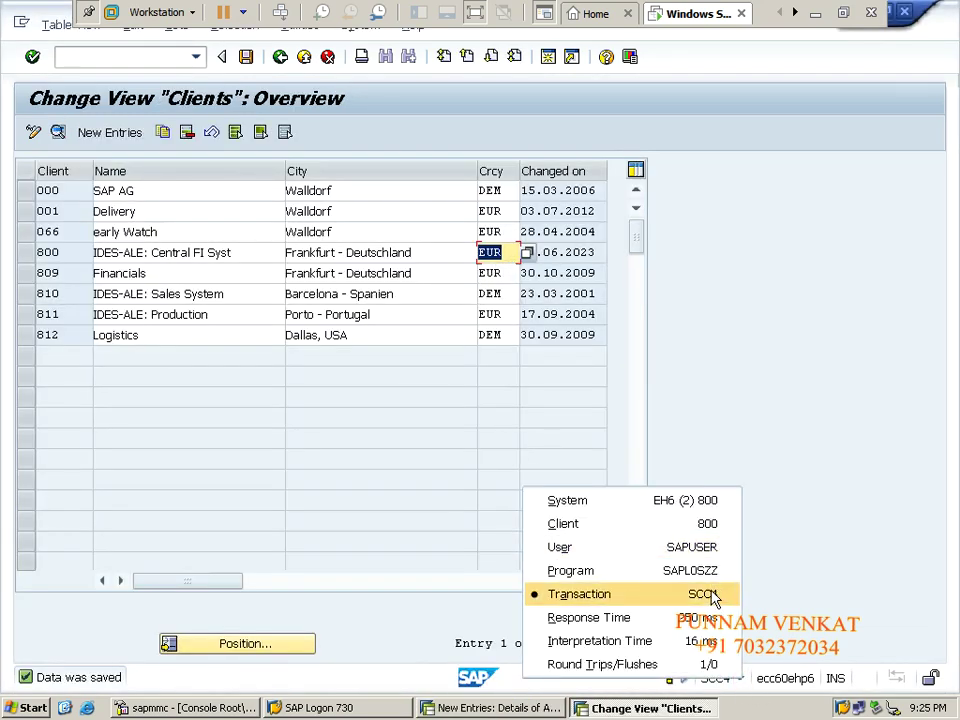
left_click(512, 254)
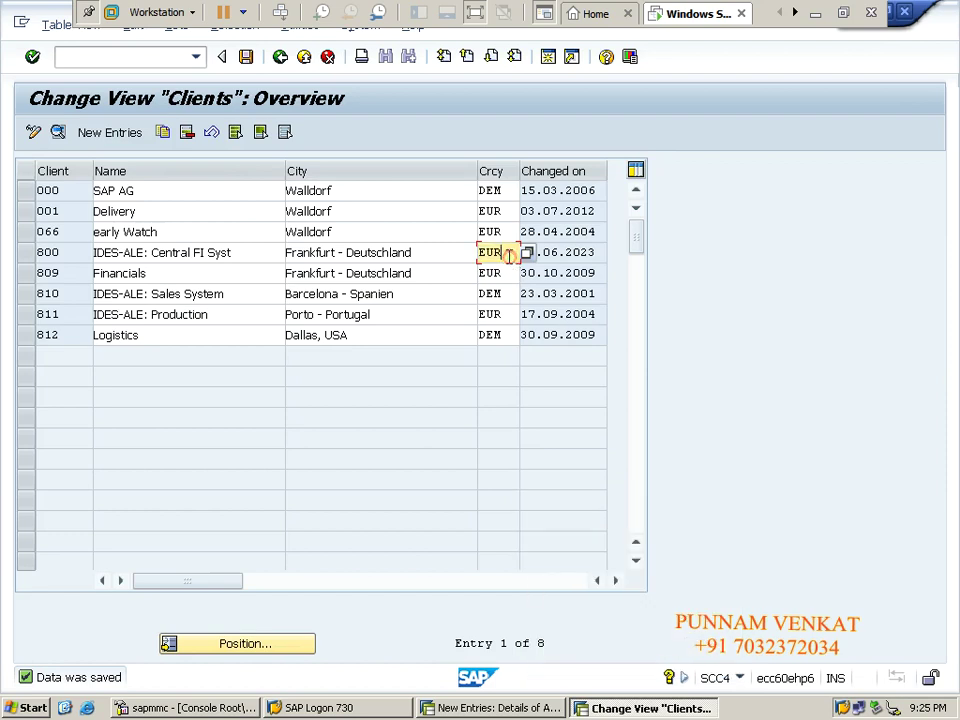
key("BackSpace")
key("BackSpace")
key("BackSpace")
type("US")
key("Return")
left_click(253, 62)
Revalidate the PM10 leading ledger currency entry and recheck the currency of its 2nd local currency.
key("alt+Tab")
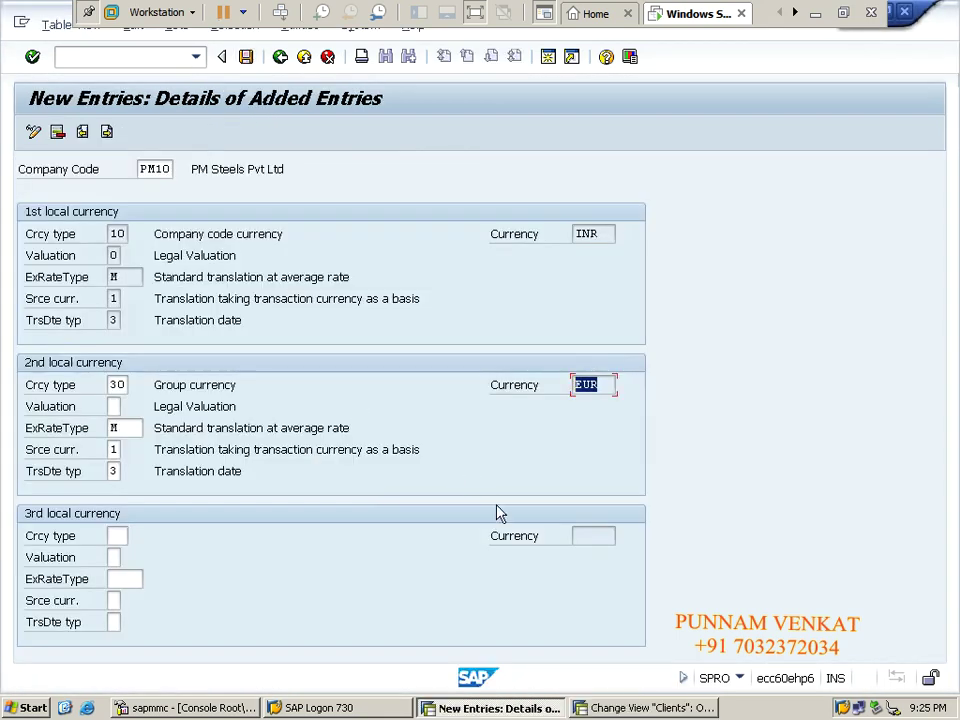
type("USD")
key("Return")
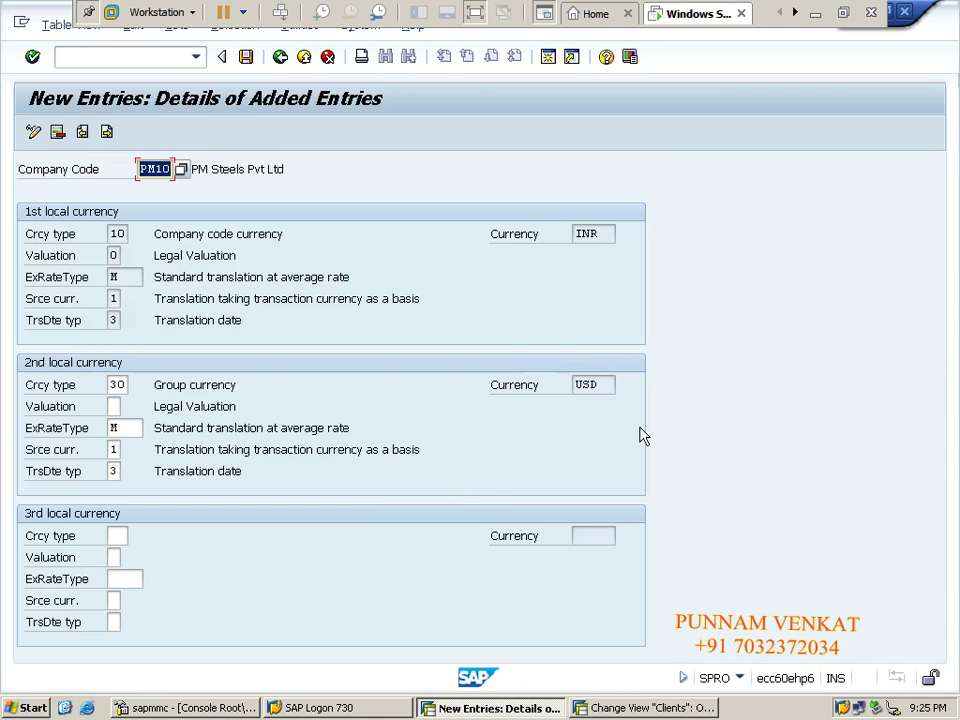
double_click(600, 390)
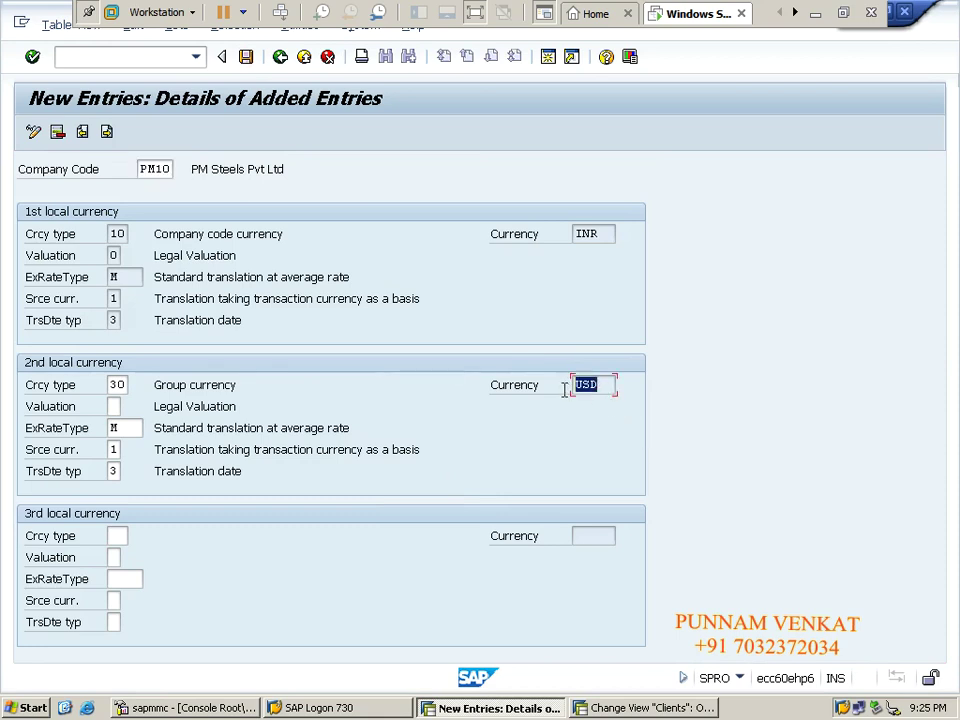
Recheck the client overview's transaction code, save the client table again and leave it for the SAP Easy Access screen.
key("alt+Tab")
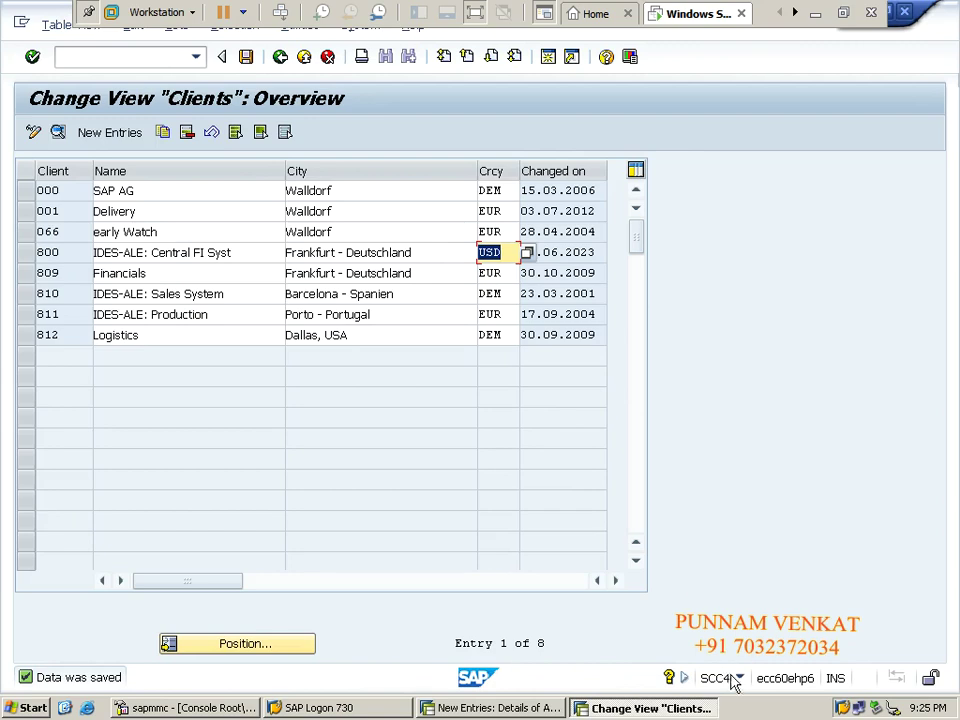
left_click(741, 679)
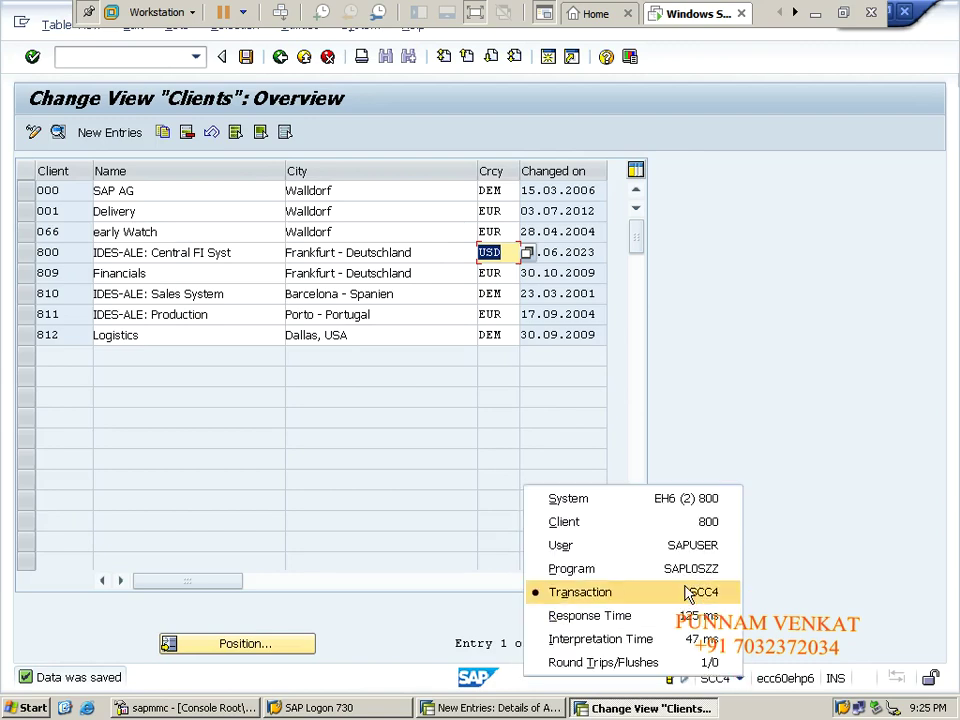
left_click(842, 550)
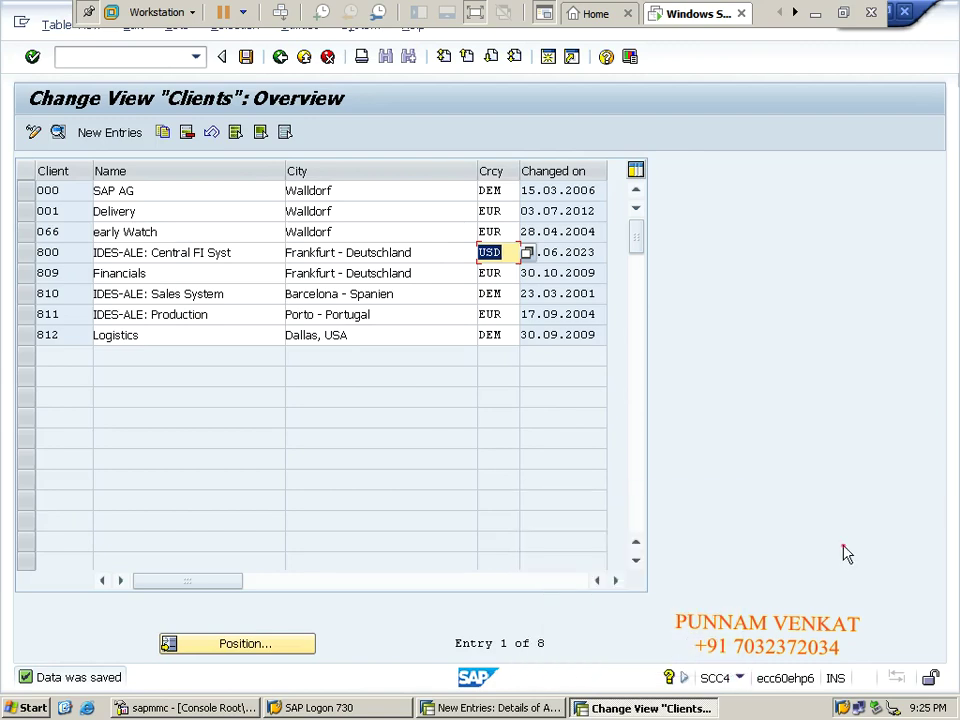
left_click(245, 57)
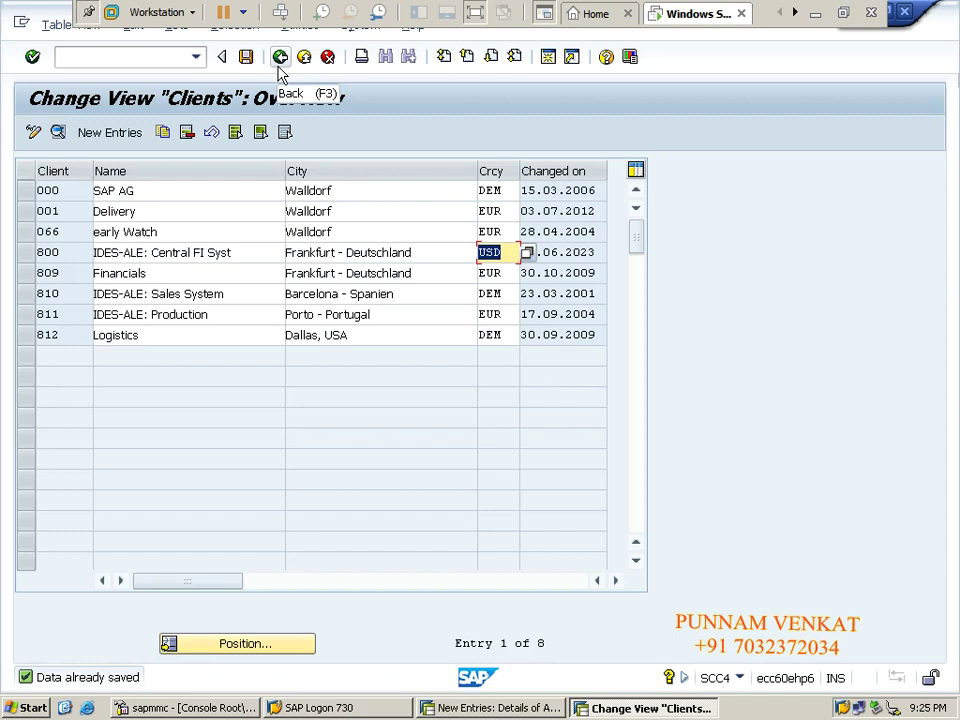
left_click(279, 58)
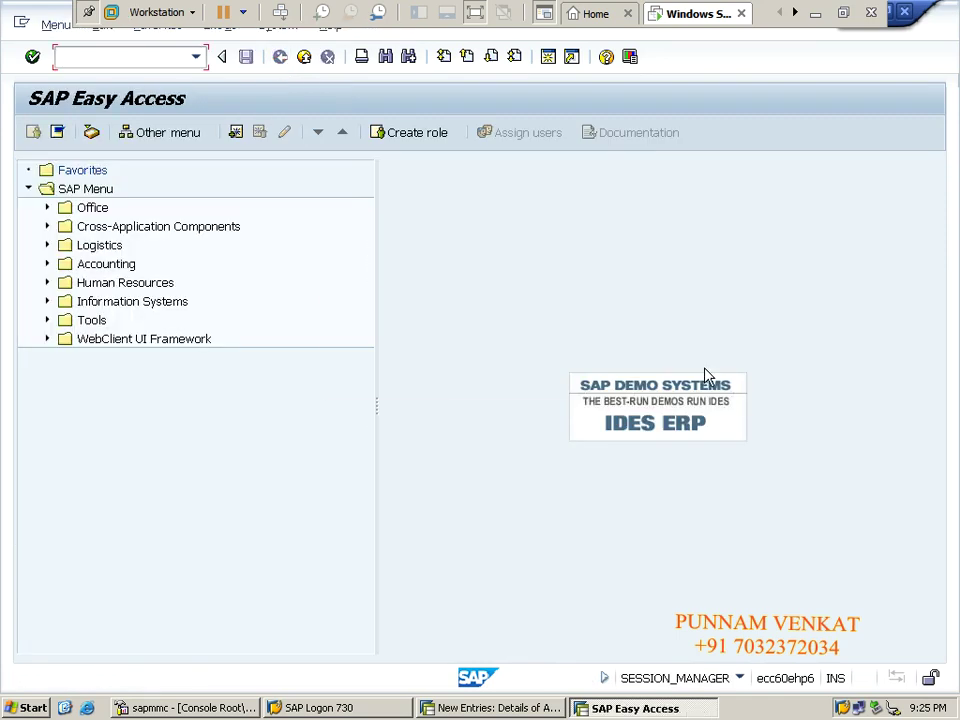
Review PM10's 2nd local currency settings and save the leading ledger currency entry under customizing request EH6K900110.
key("alt+Tab")
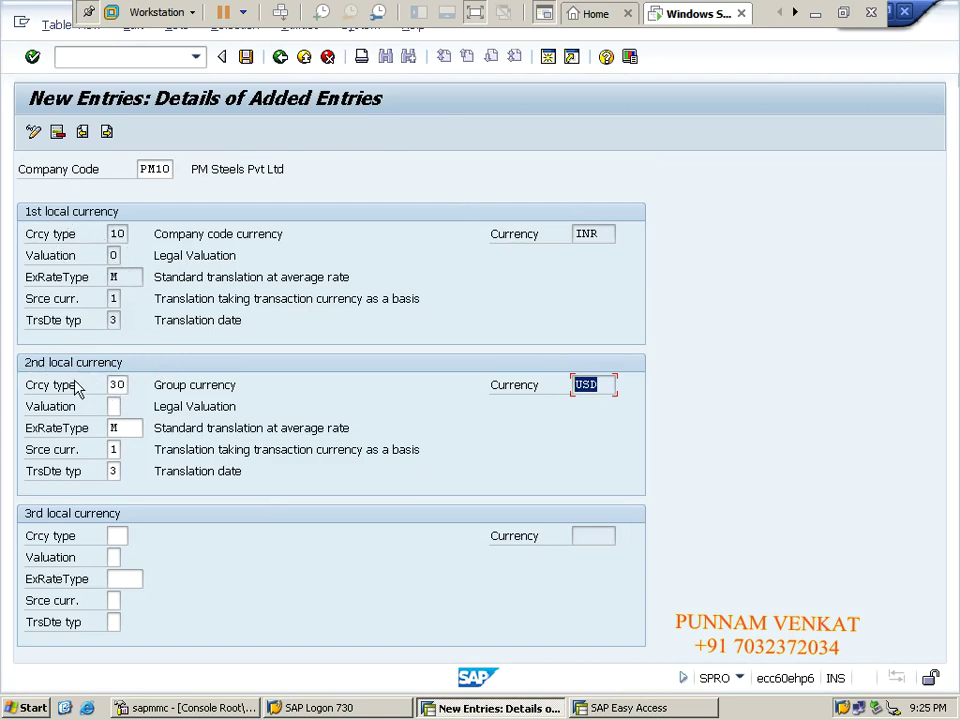
left_click(109, 384)
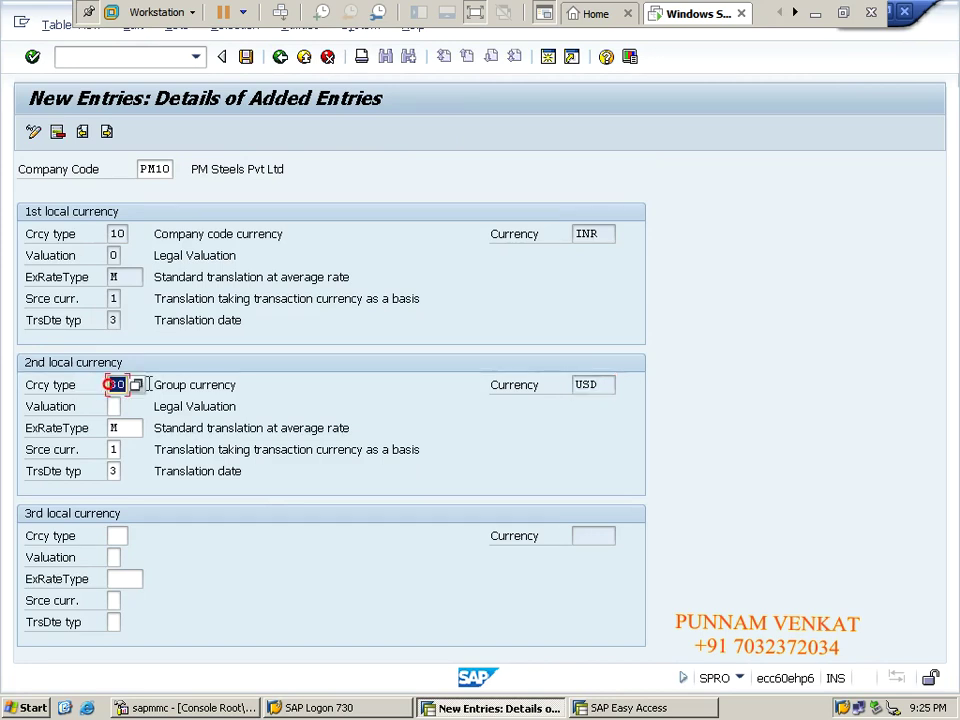
left_click(128, 430)
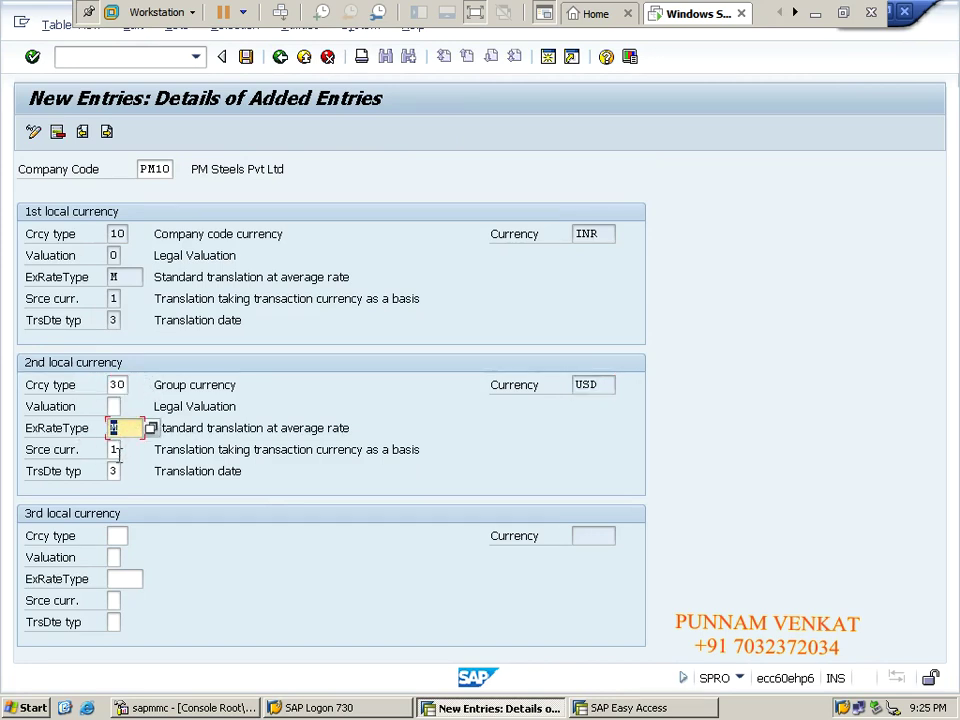
left_click(117, 467)
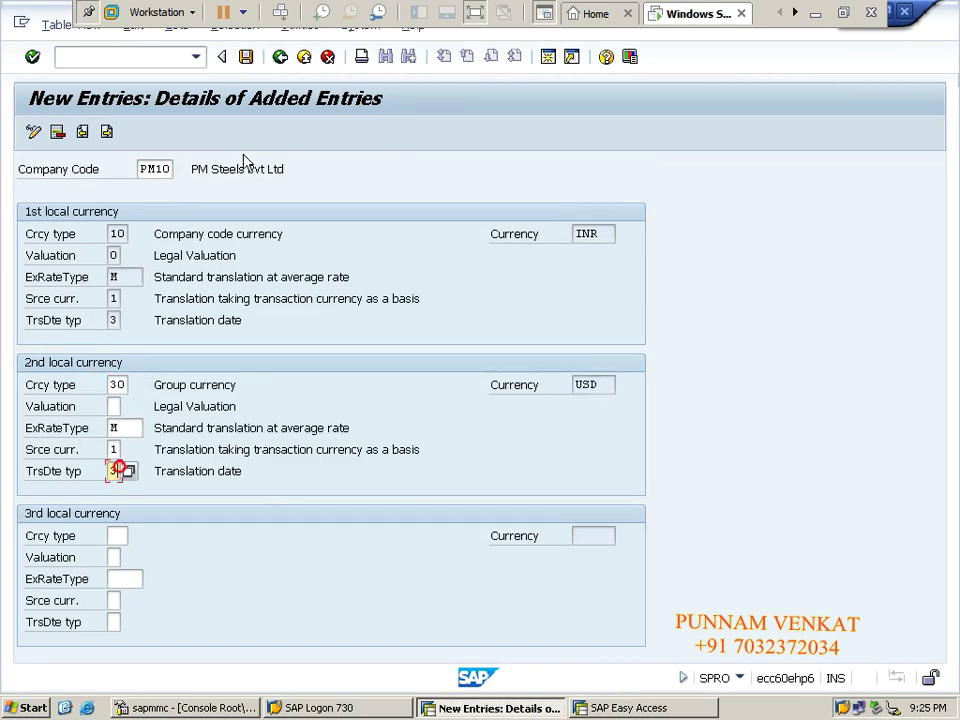
left_click(249, 59)
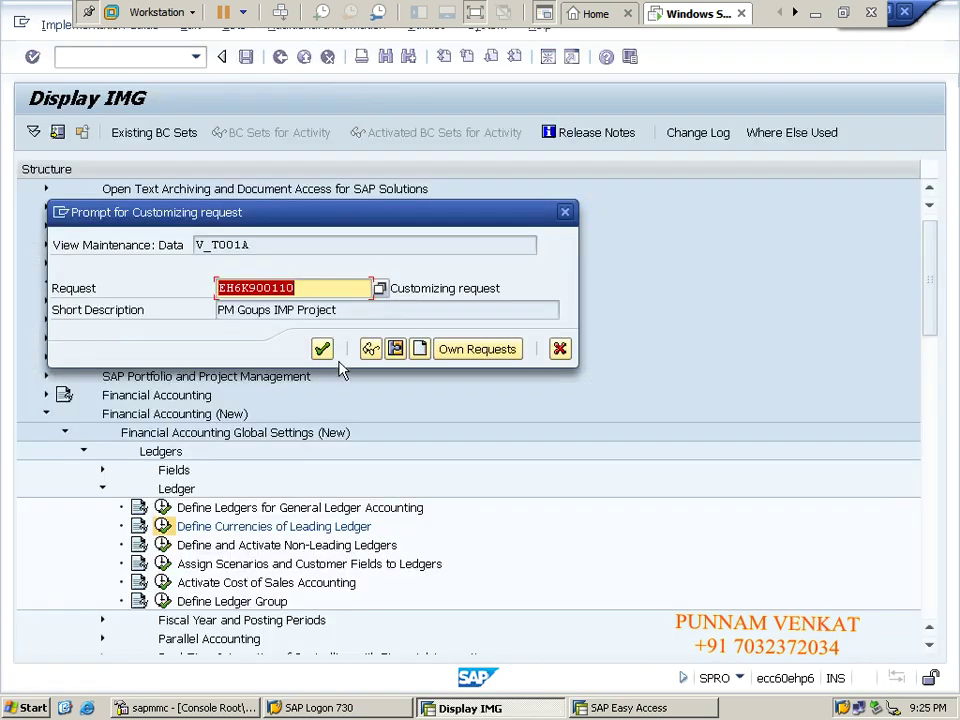
left_click(324, 350)
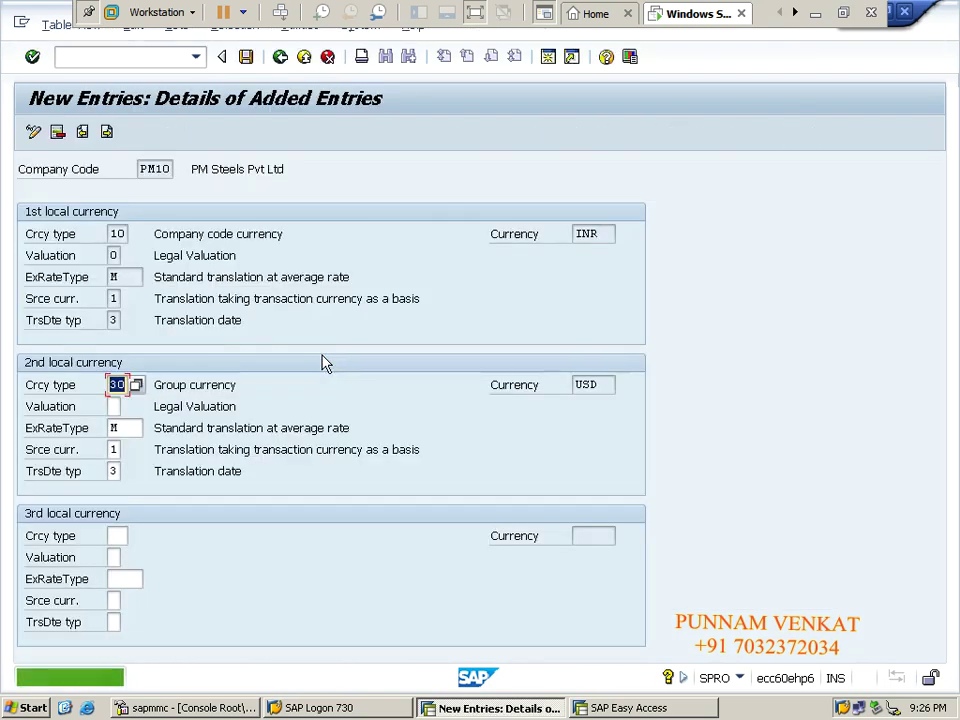
Move to the next blank leading ledger currency entry and validate it for company code PM20.
left_click(107, 134)
type("PM20")
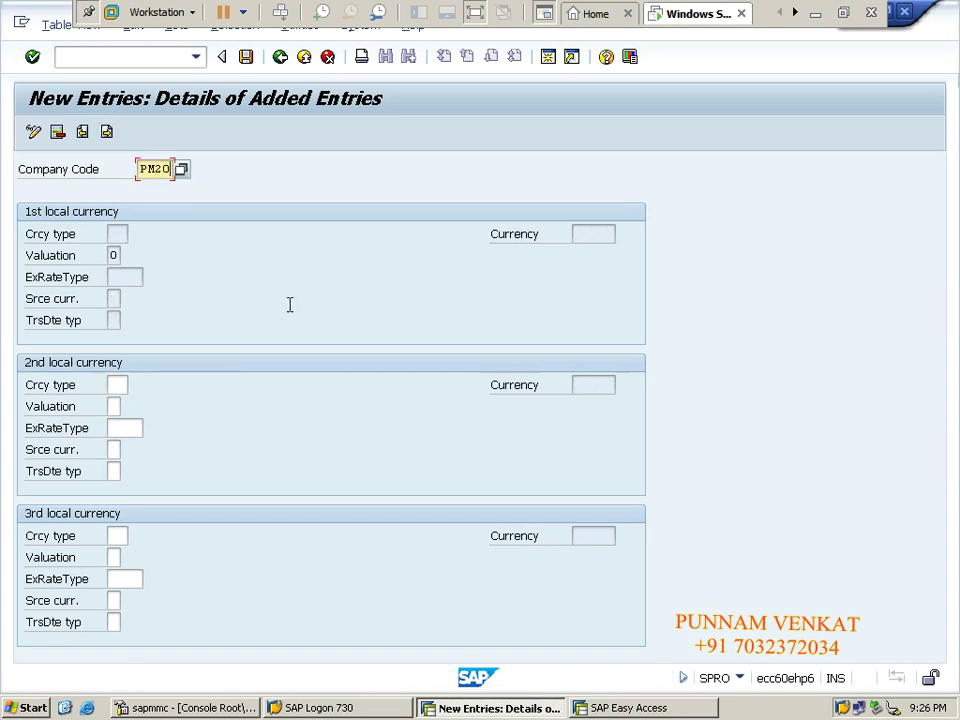
key("Return")
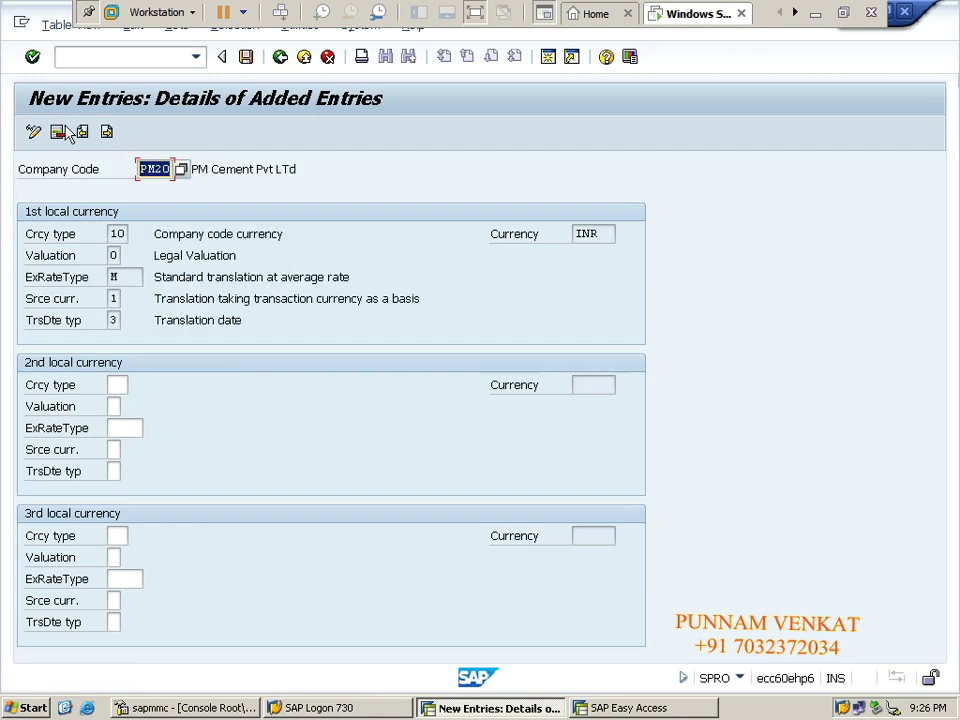
Set PM20's 2nd local currency to type 30, exchange rate type M, source currency 1 and translation date type 3, accepting the customizing check.
left_click(122, 393)
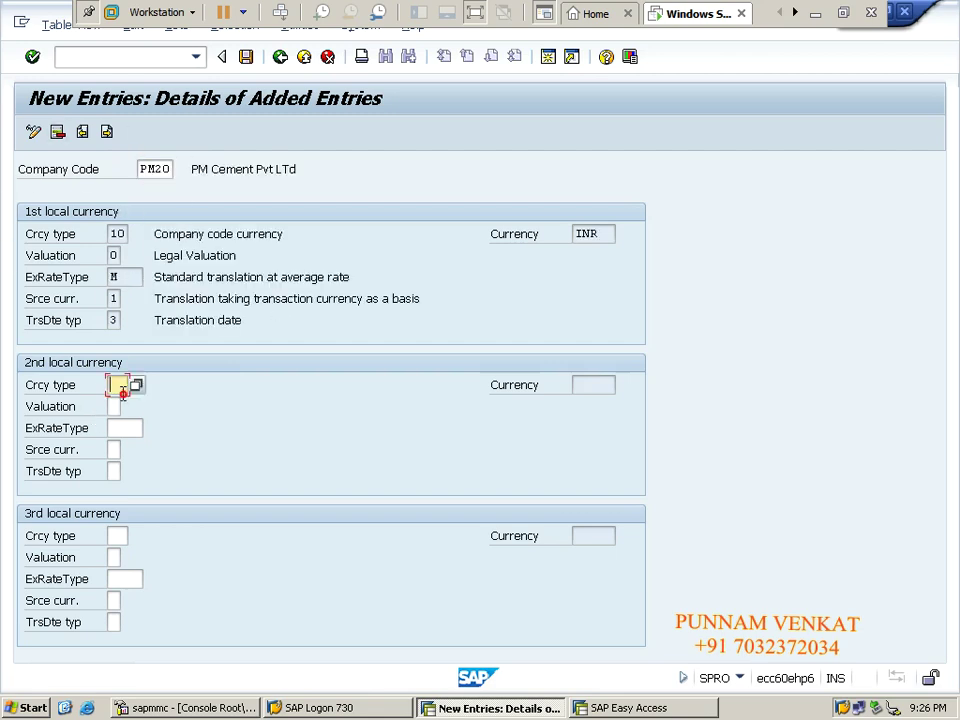
type("30")
key("Tab")
type("m")
key("Tab")
type("1")
key("Tab")
type("3")
key("Tab")
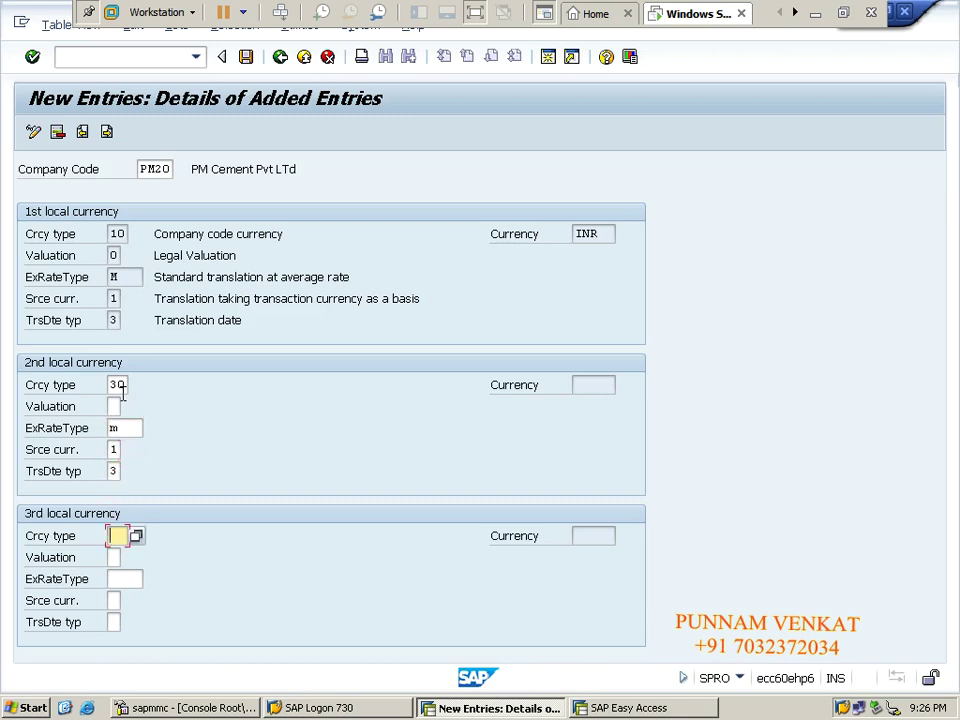
key("Return")
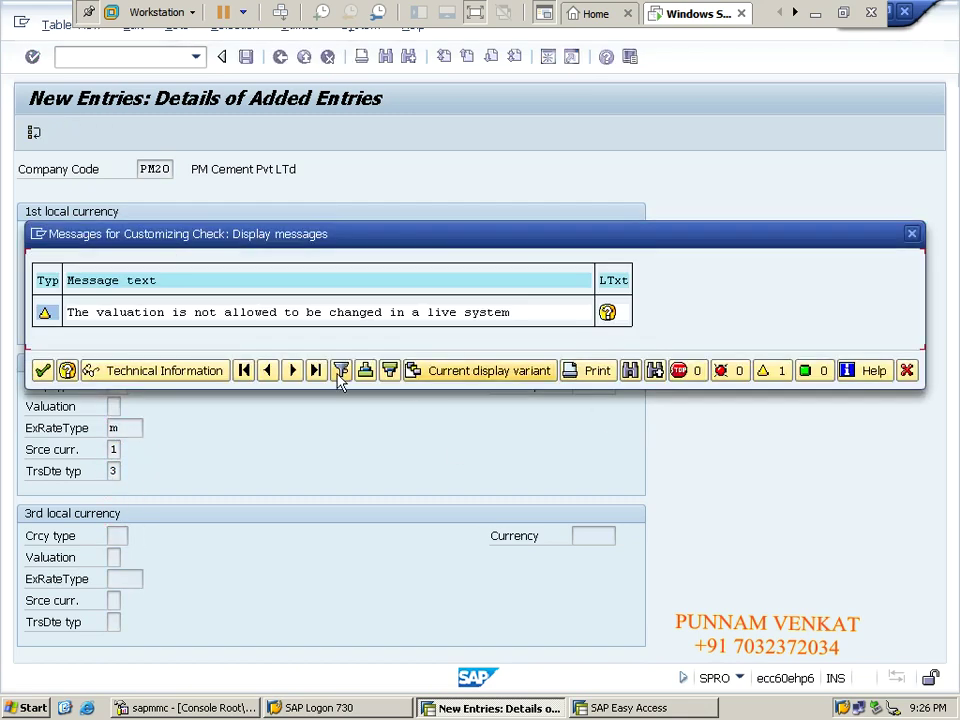
left_click(42, 371)
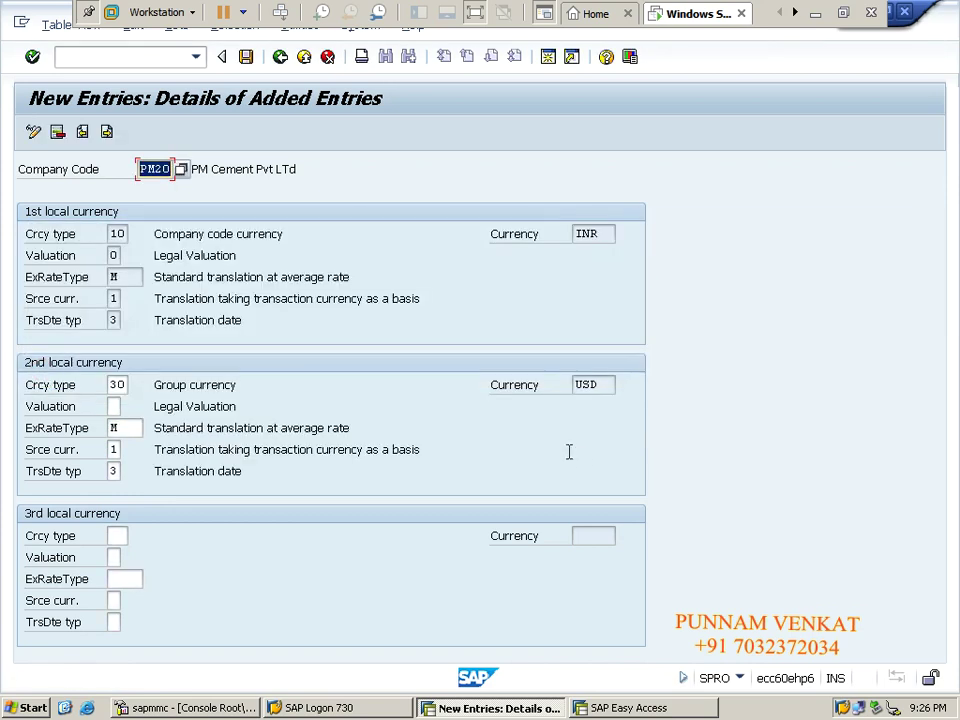
Check the currency of PM20's 2nd local currency and save the leading ledger currency entry.
double_click(606, 385)
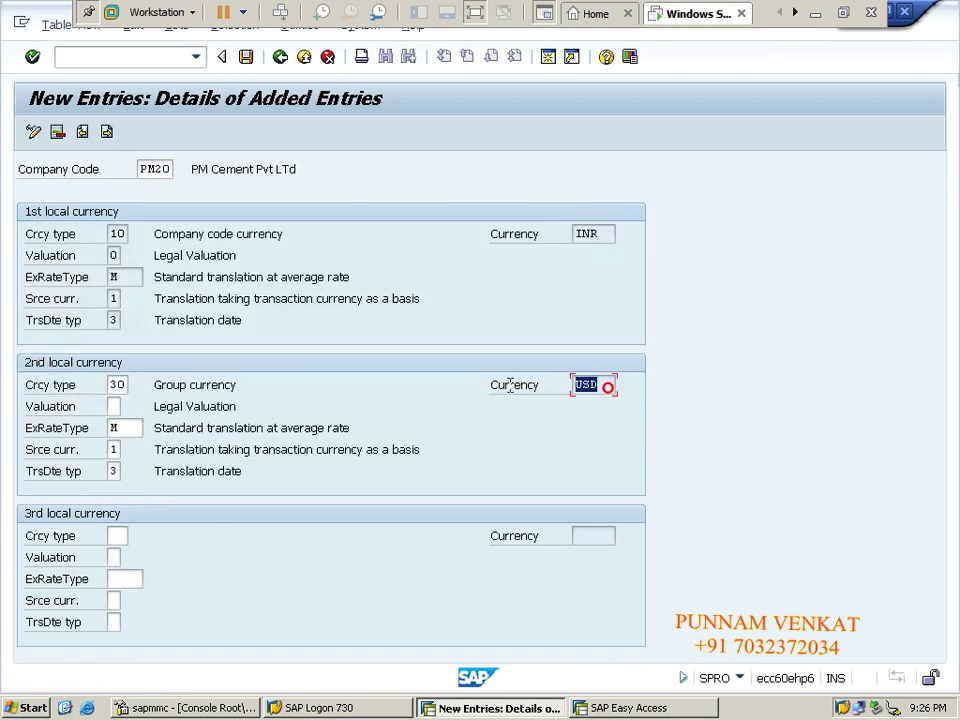
left_click(246, 57)
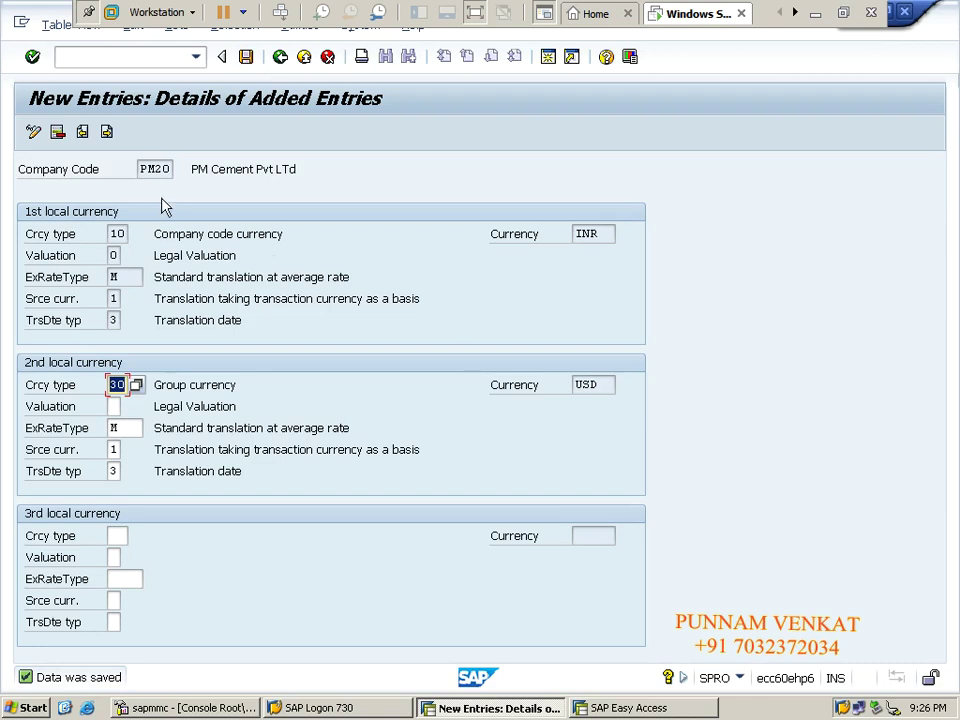
double_click(145, 169)
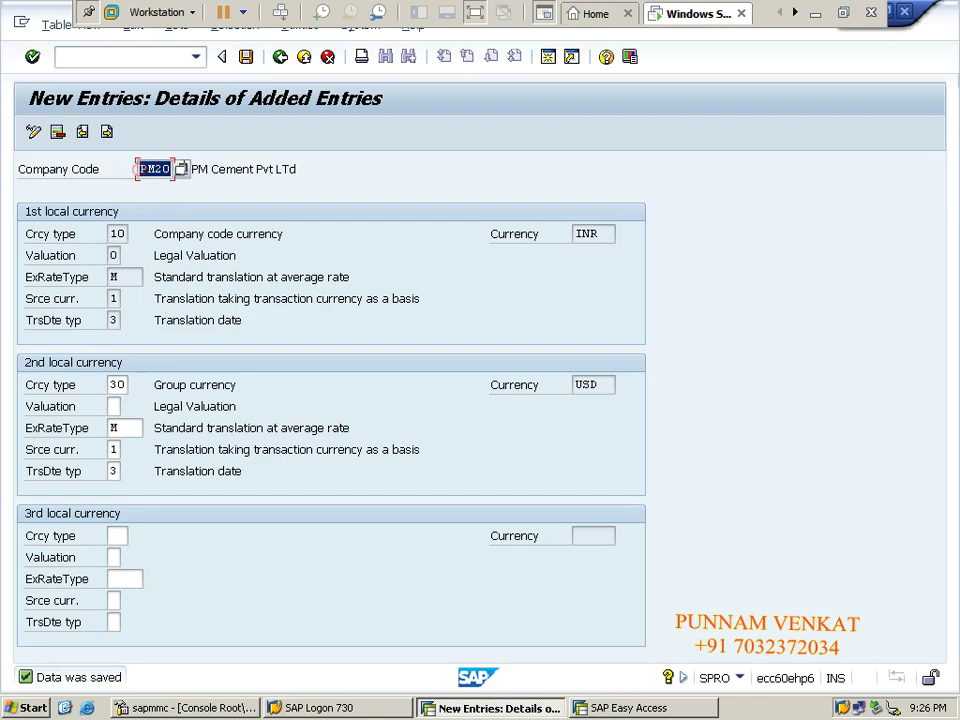
Return to the PM10 entry and review its company code and the currencies of its 1st and 2nd local currency.
left_click(82, 131)
double_click(141, 169)
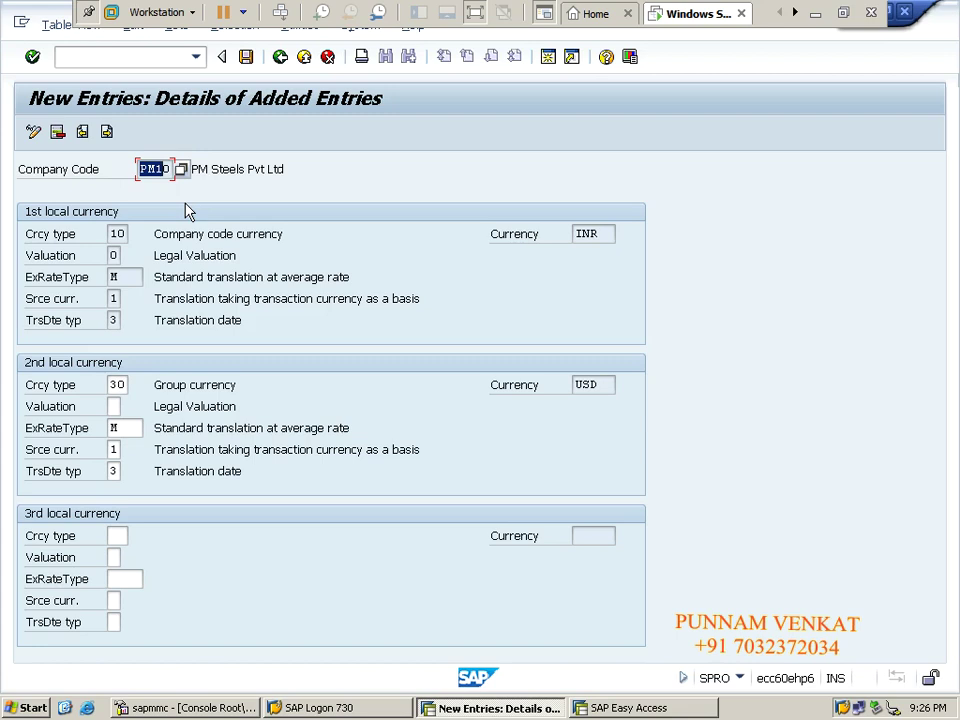
left_click(153, 172)
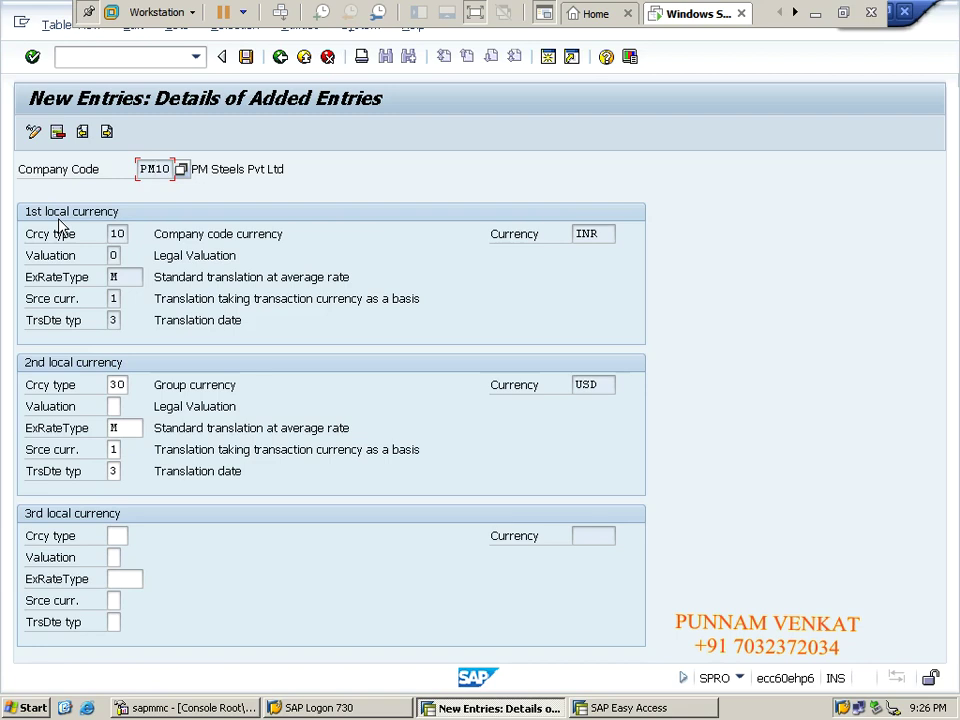
double_click(140, 170)
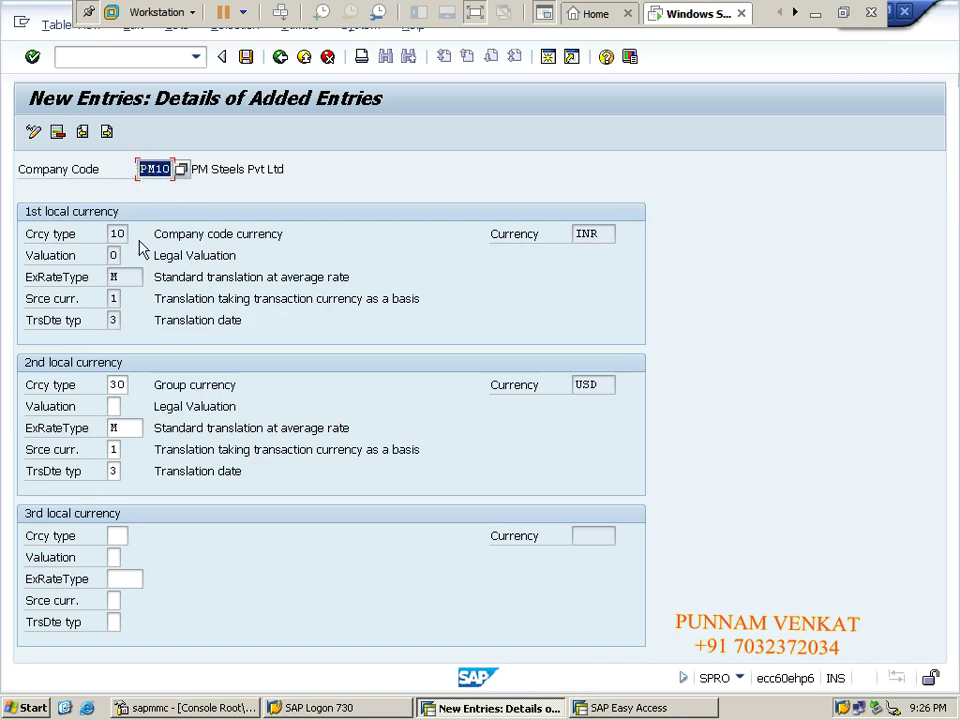
left_click_drag(154, 236, 236, 232)
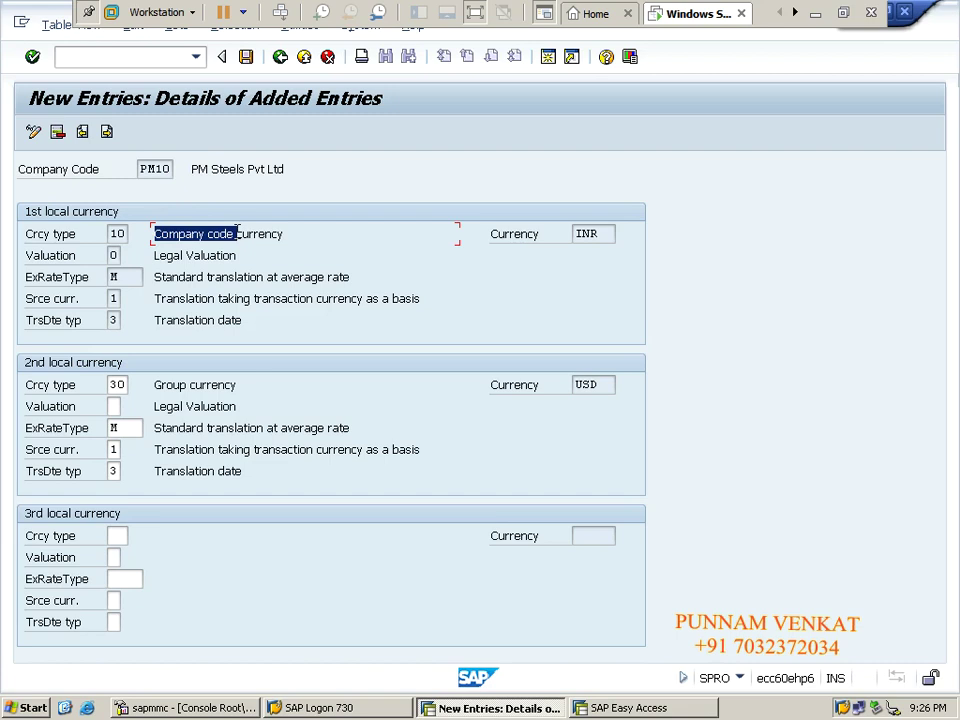
double_click(606, 233)
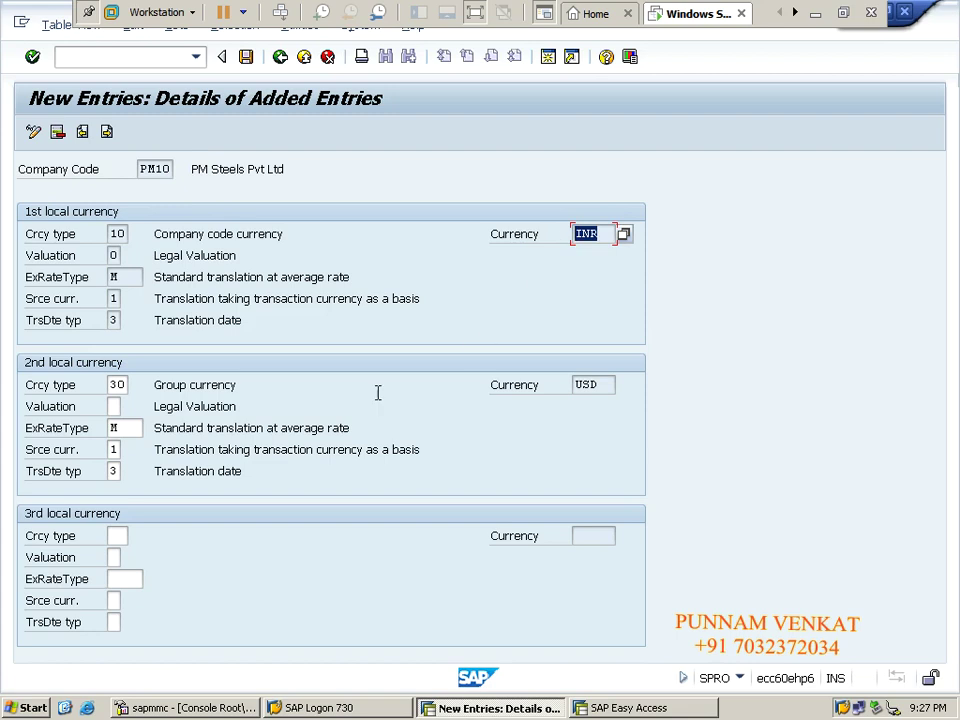
left_click(158, 166)
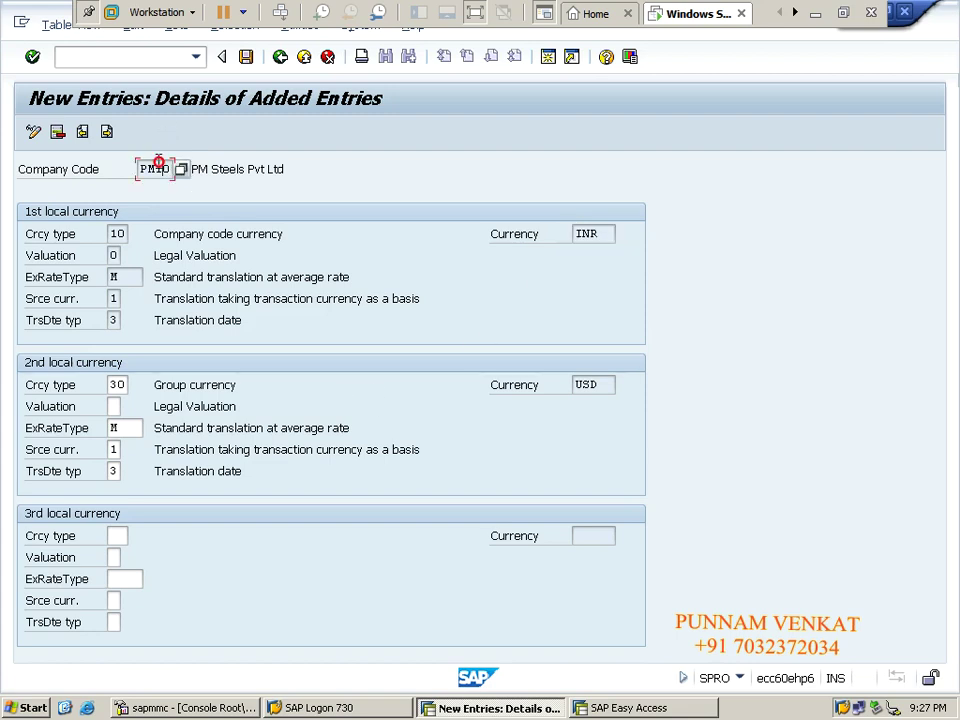
double_click(152, 385)
double_click(598, 385)
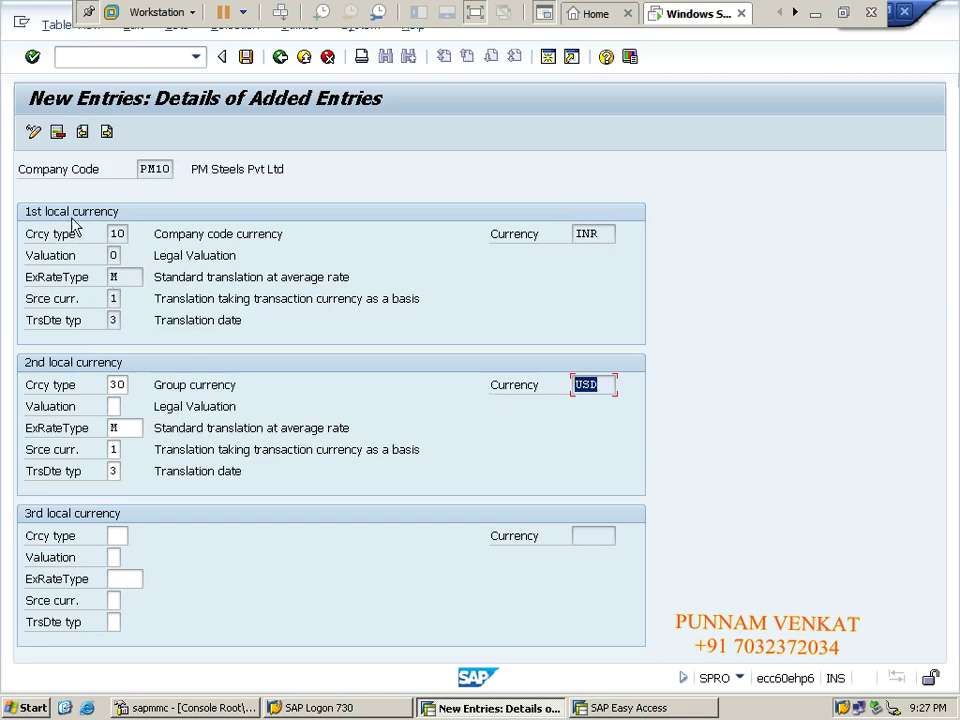
left_click(68, 388)
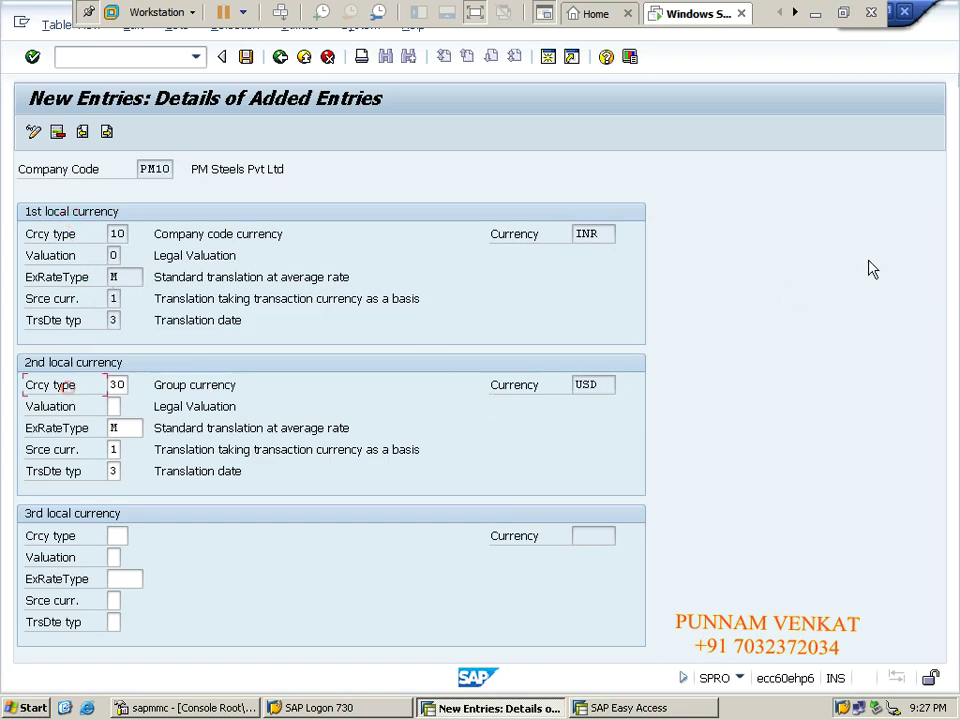
Switch to the Parallel Accounting worksheet in Excel and examine the L., D. and G. Currency branches of the accounting entry posting diagram.
left_click(815, 14)
key("Right")
key("Right")
key("Right")
key("Right")
key("Right")
key("Right")
key("Right")
key("Right")
key("Right")
key("Right")
key("Right")
key("Right")
key("Right")
key("Right")
key("Right")
key("Right")
key("Right")
key("Right")
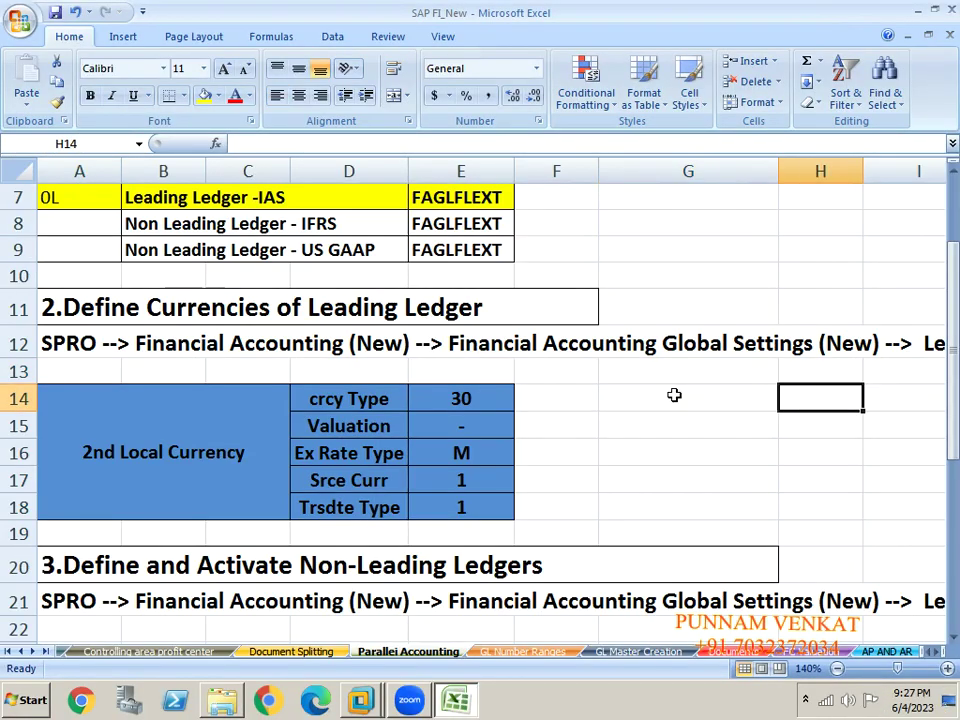
key("Right")
key("Right")
key("Right")
key("Right")
key("Right")
key("Right")
key("Right")
key("Right")
key("Right")
key("Right")
key("Right")
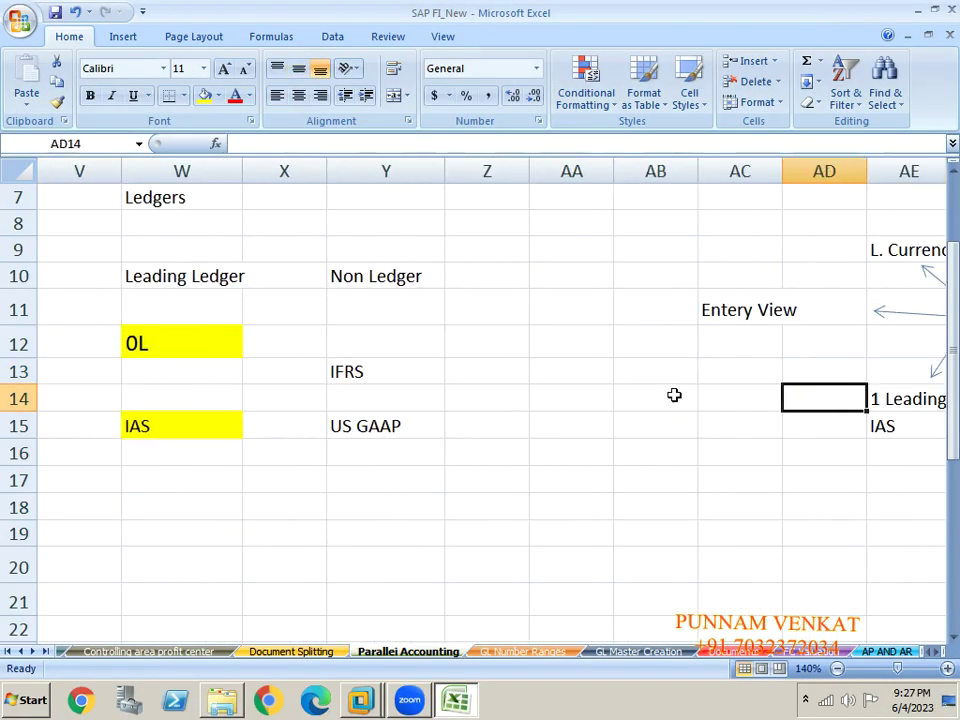
key("Right")
key("Right")
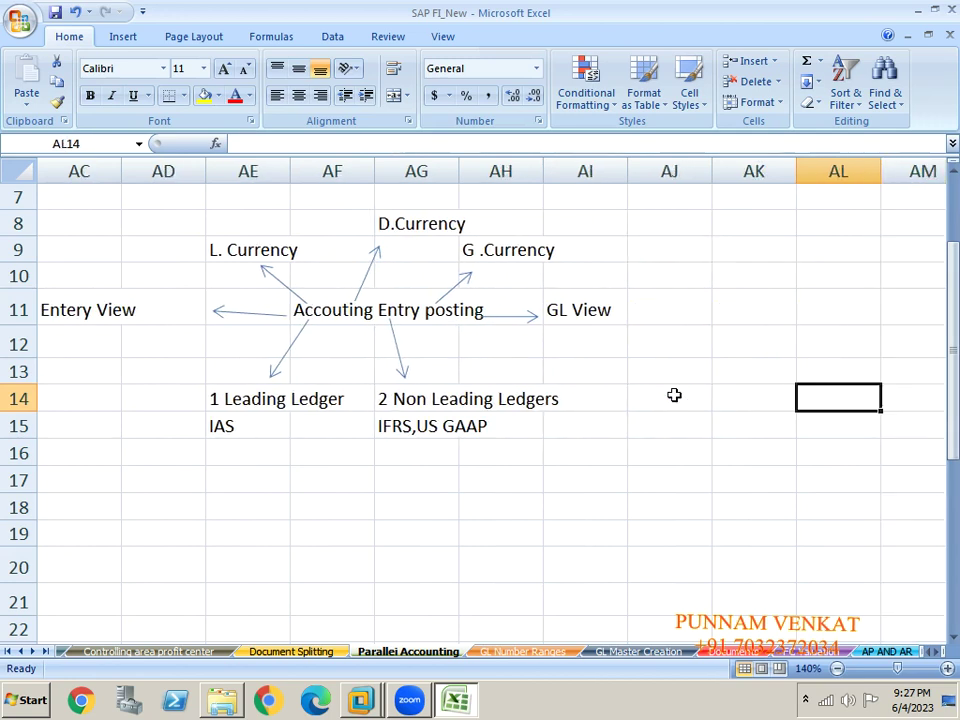
left_click(228, 252)
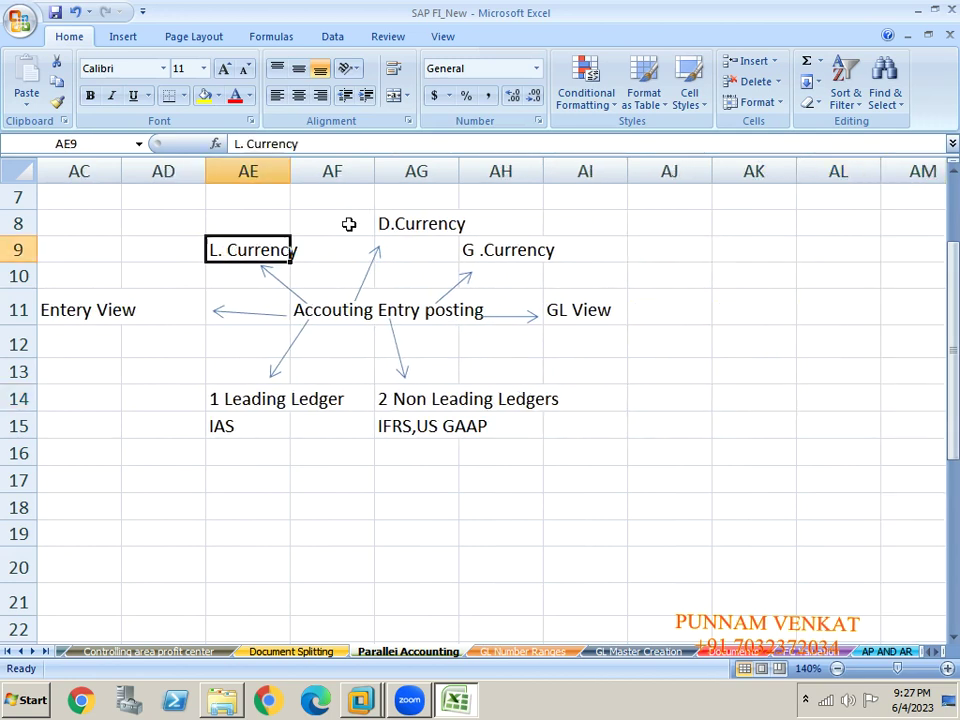
left_click(387, 223)
left_click(497, 249)
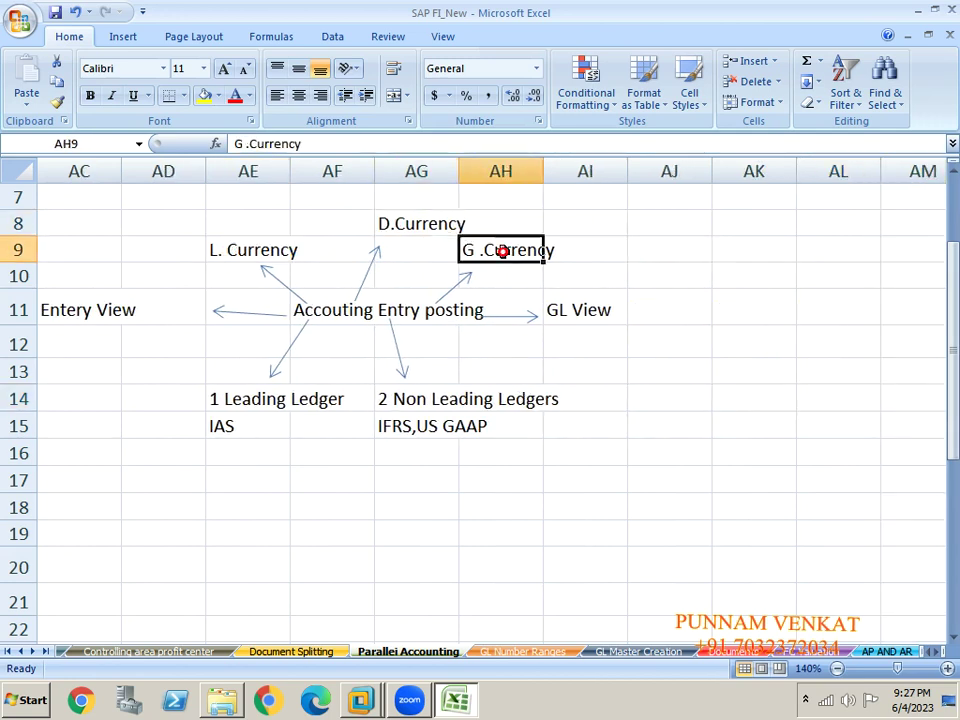
left_click(270, 266)
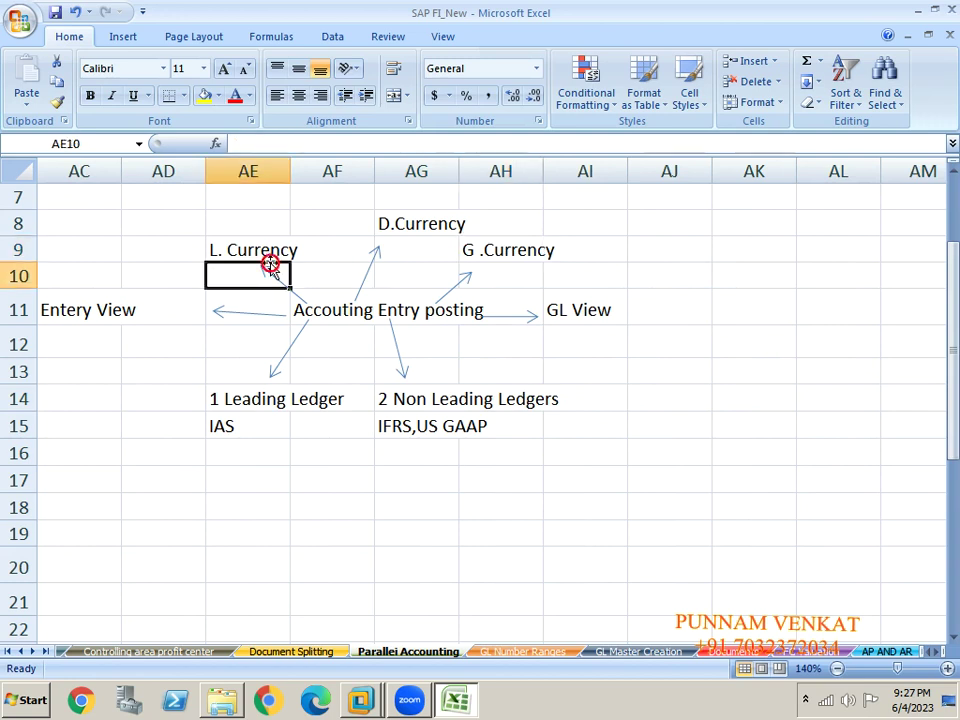
left_click(255, 246)
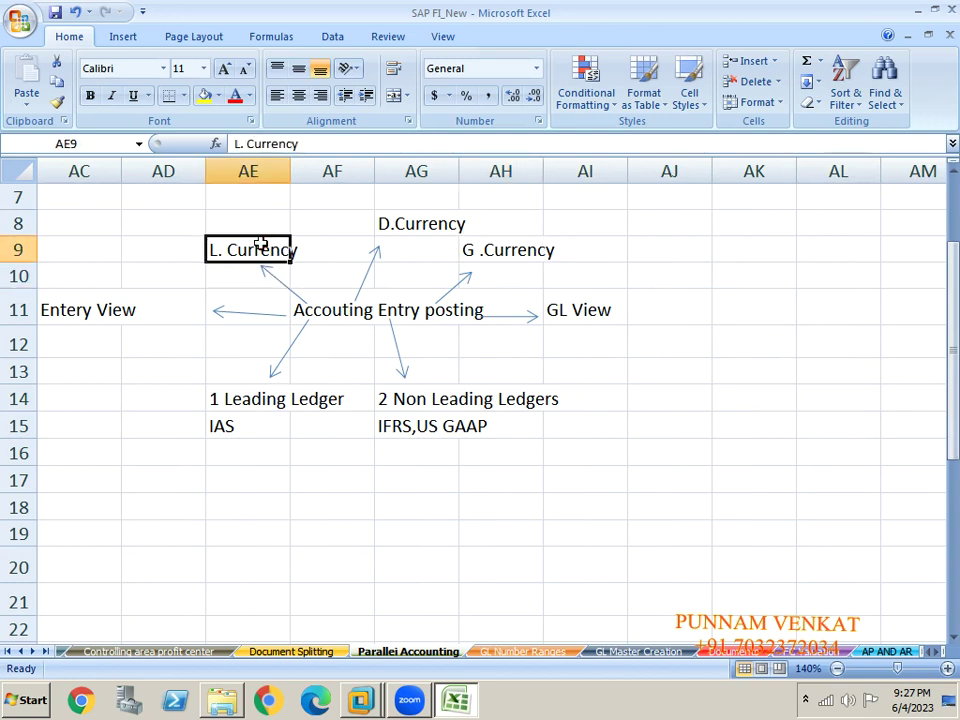
left_click(242, 224)
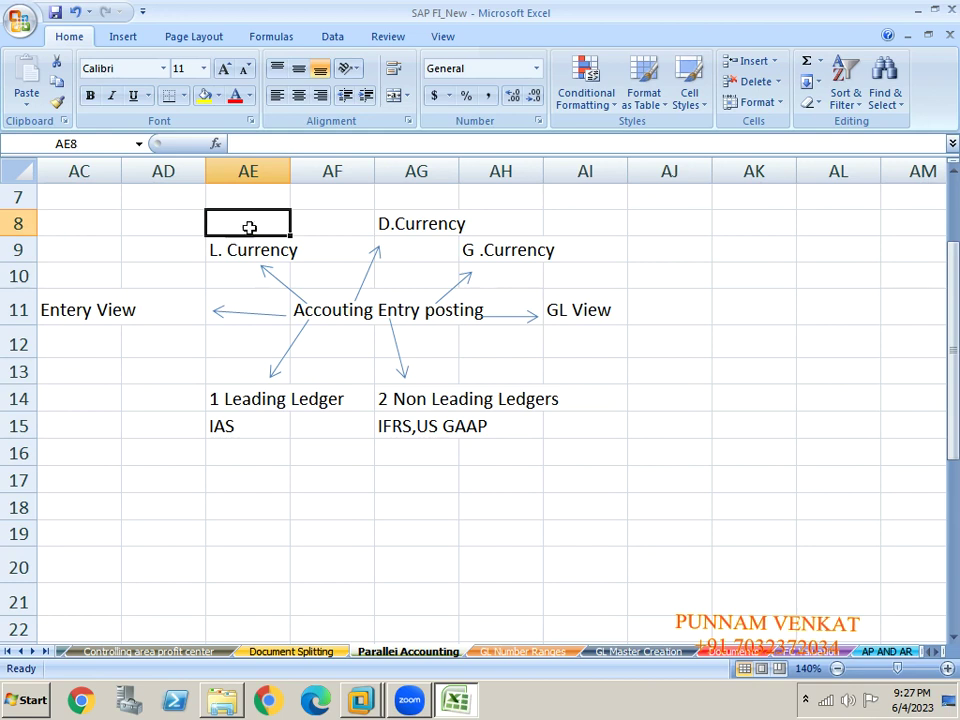
left_click(420, 224)
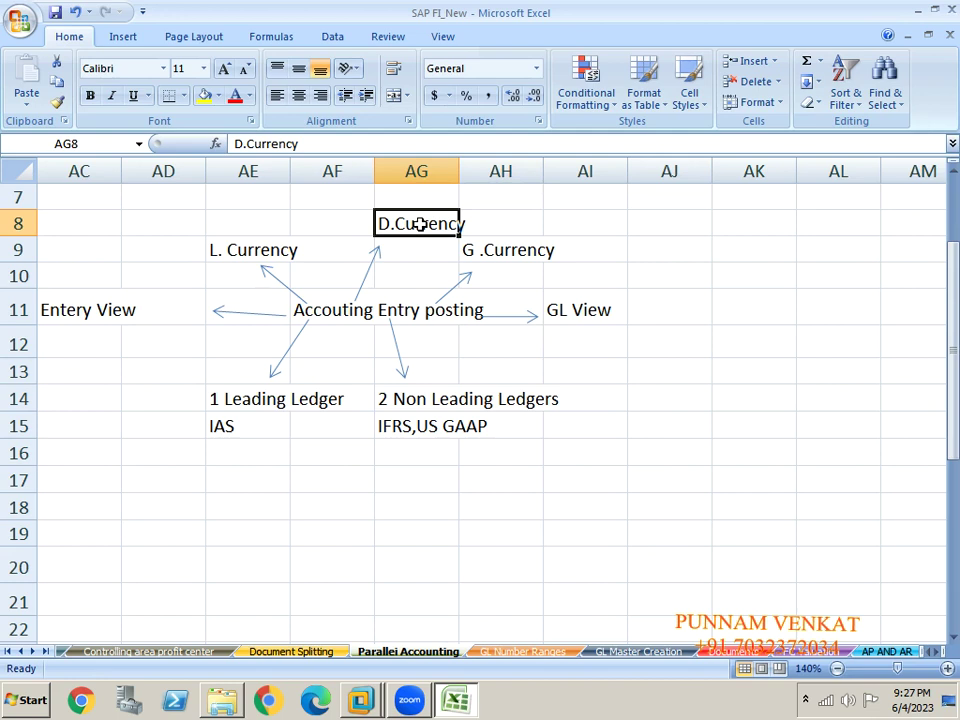
left_click(508, 252)
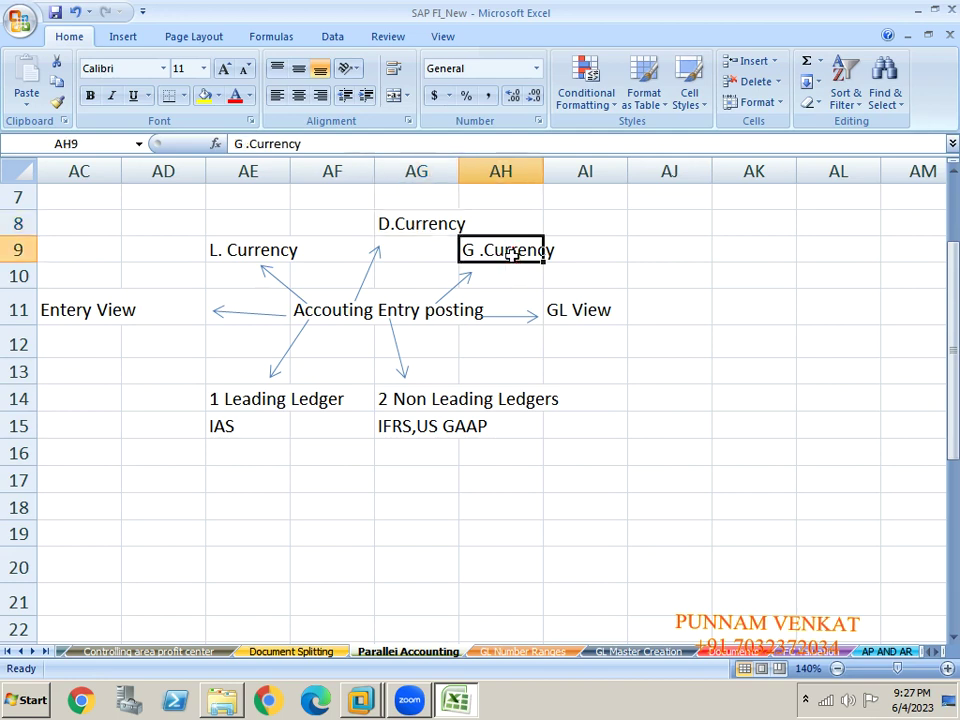
Note the transaction code SCC4 in cell AI8, beside the G. Currency label of the diagram.
left_click(608, 228)
type("SCC4")
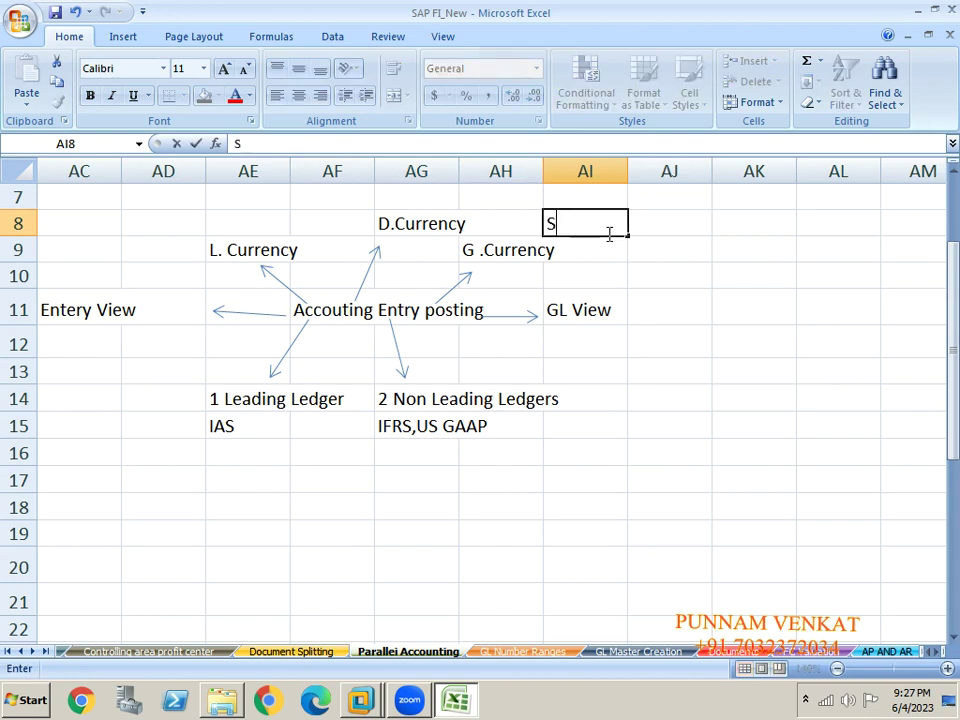
key("Return")
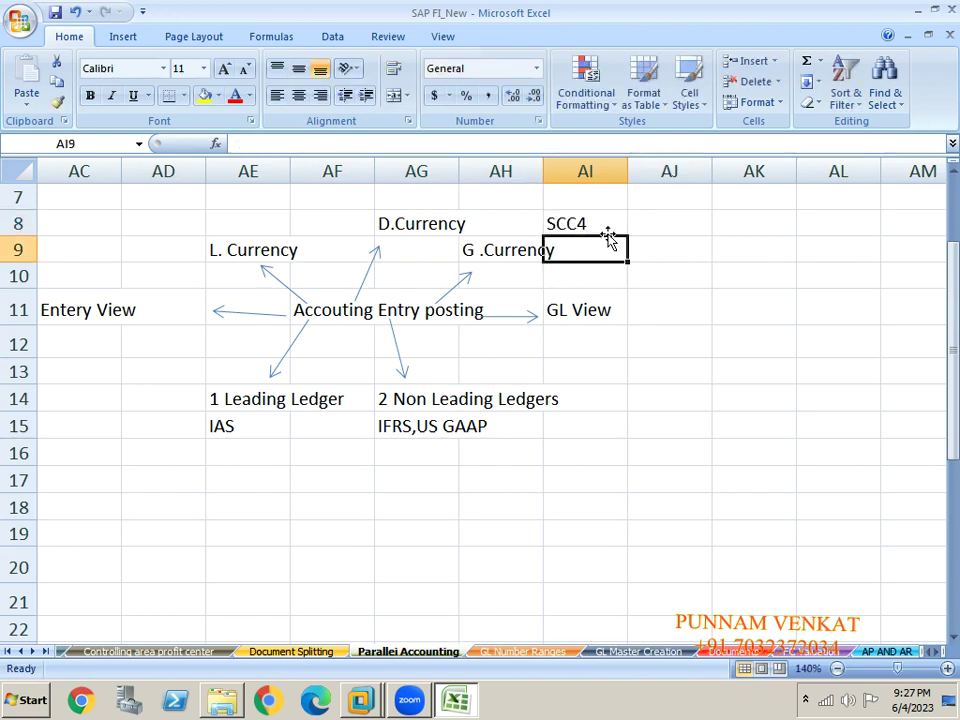
left_click(531, 245)
left_click(583, 218)
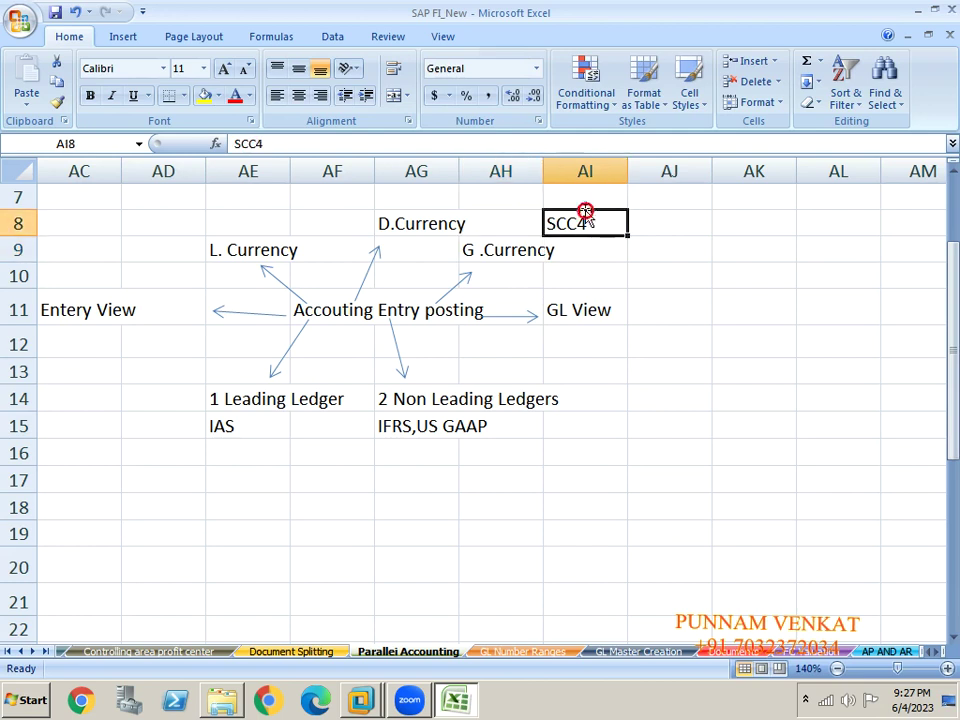
Switch back to SAP, recheck PM10's 2nd local currency type and currency, and save the leading ledger currency entry again.
key("alt+Tab")
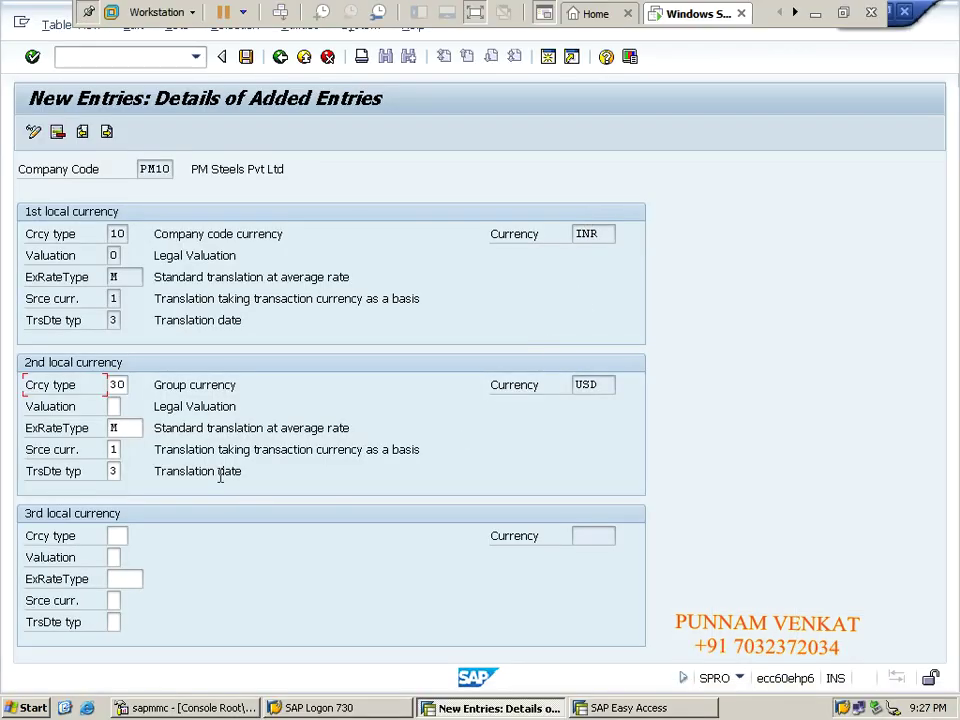
double_click(154, 169)
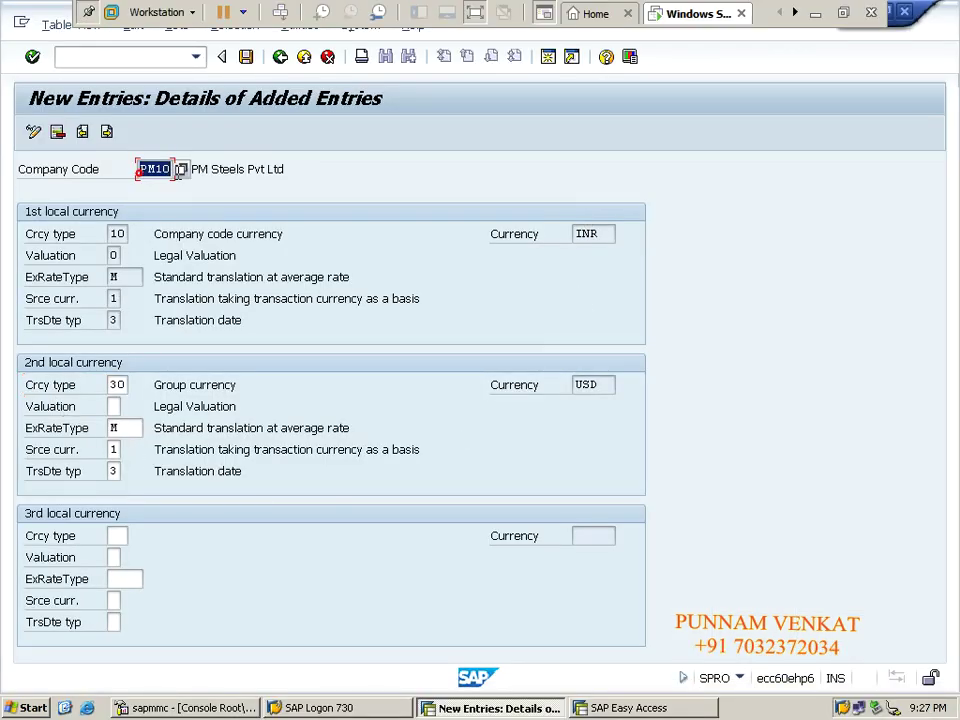
double_click(117, 385)
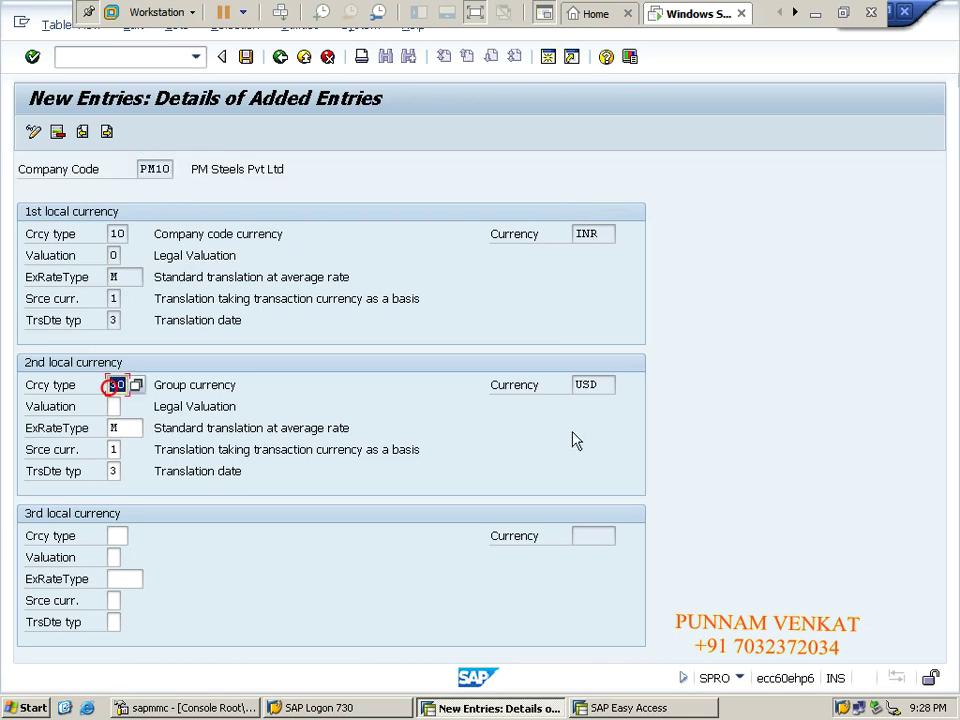
double_click(604, 388)
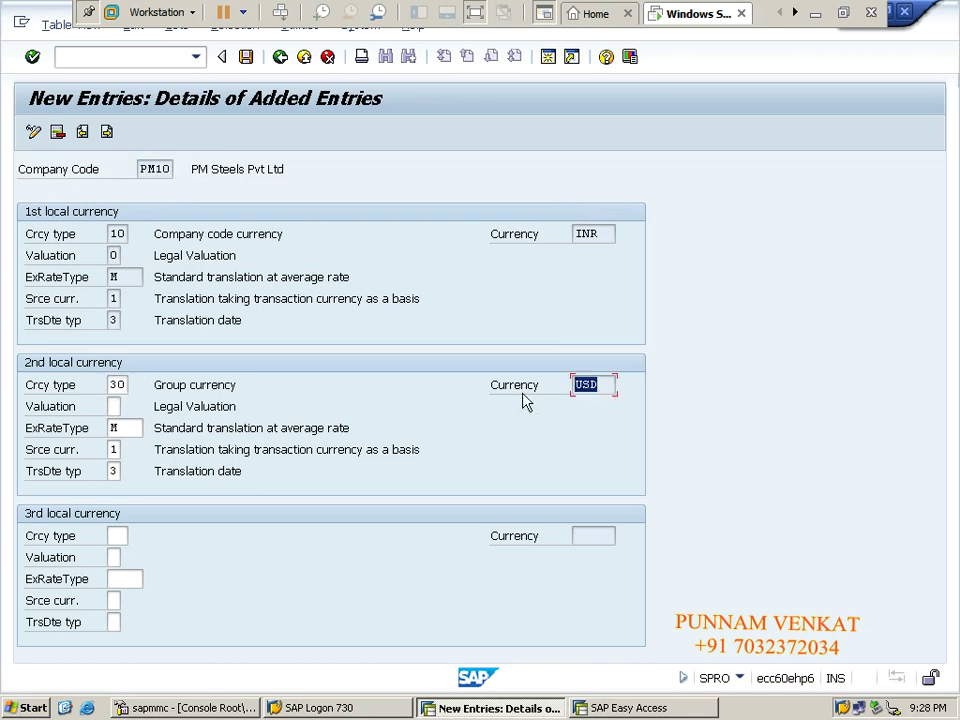
left_click(248, 60)
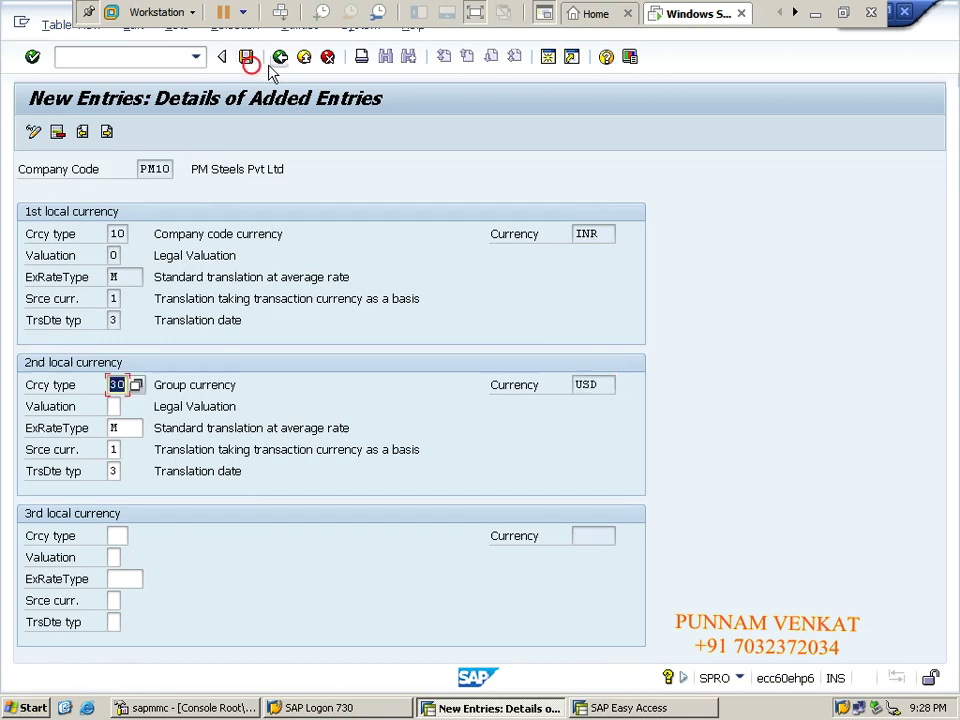
Return to the added entries overview, select company codes PM10 and PM20, save them, and go back to the Display IMG structure.
left_click(279, 58)
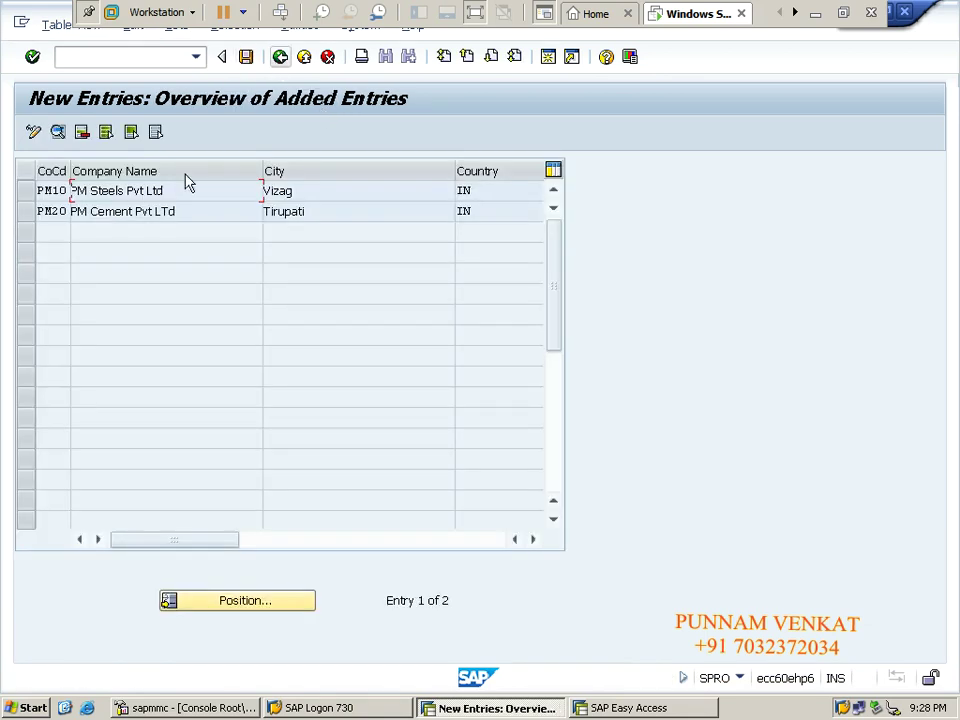
left_click(20, 190)
left_click(19, 212)
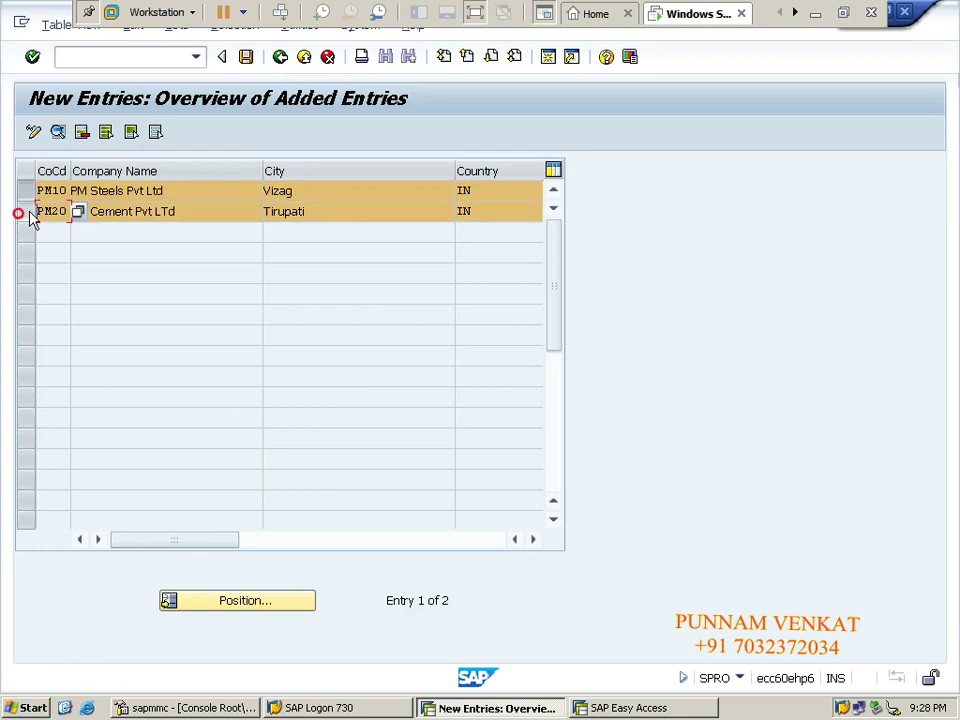
left_click(246, 57)
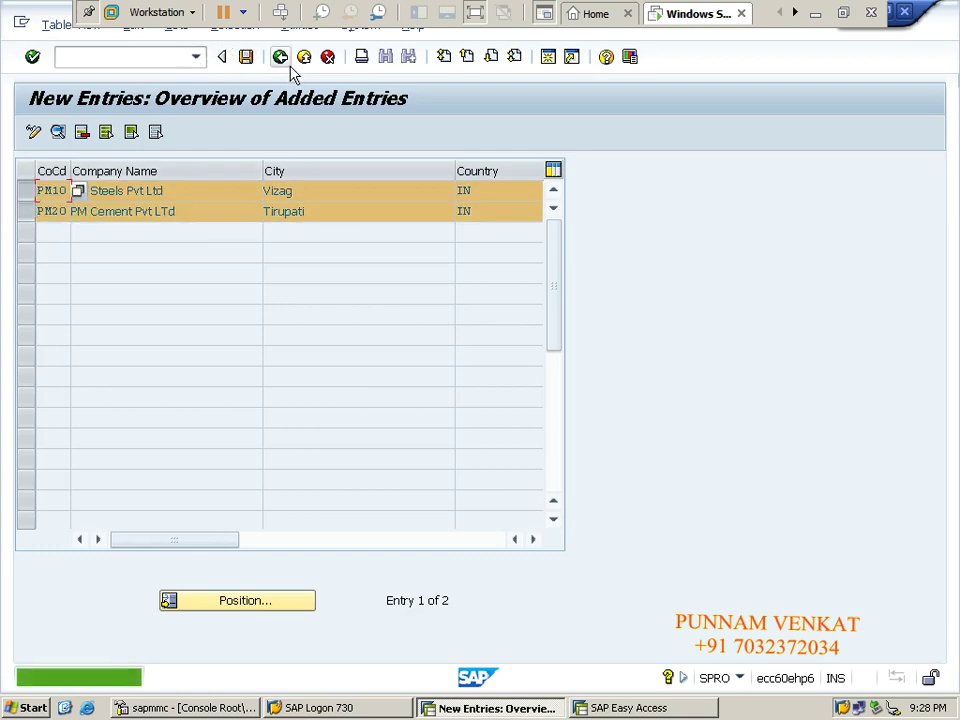
left_click(280, 57)
left_click(280, 57)
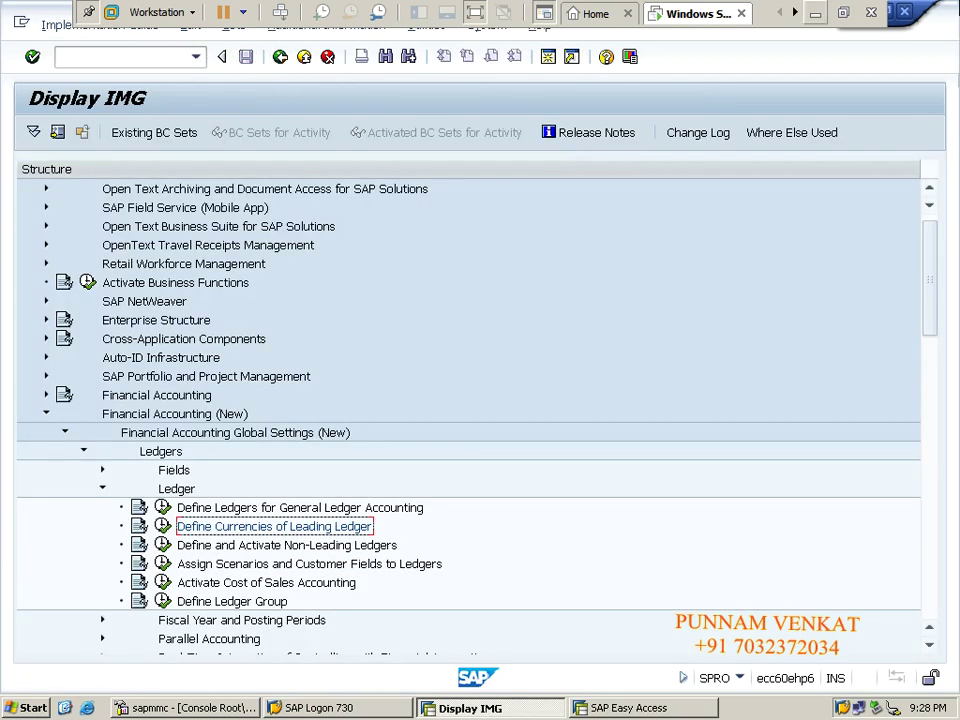
Switch to the Parallel Accounting worksheet in Excel and review the leading and non-leading ledgers under section 1, Define Ledgers.
left_click(815, 13)
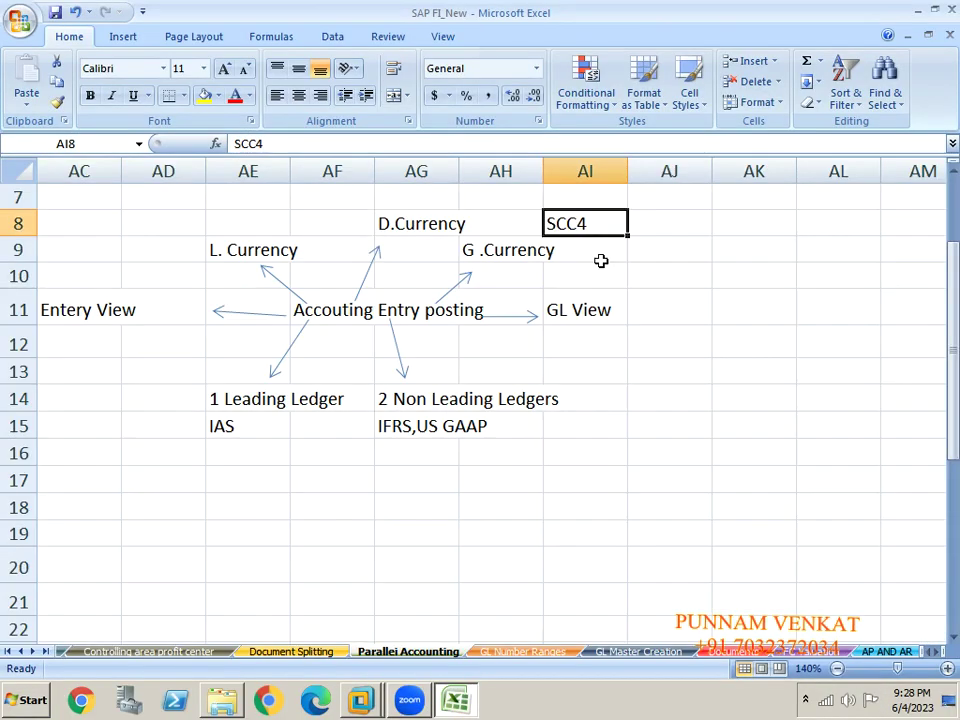
left_click(311, 345)
left_click(92, 371)
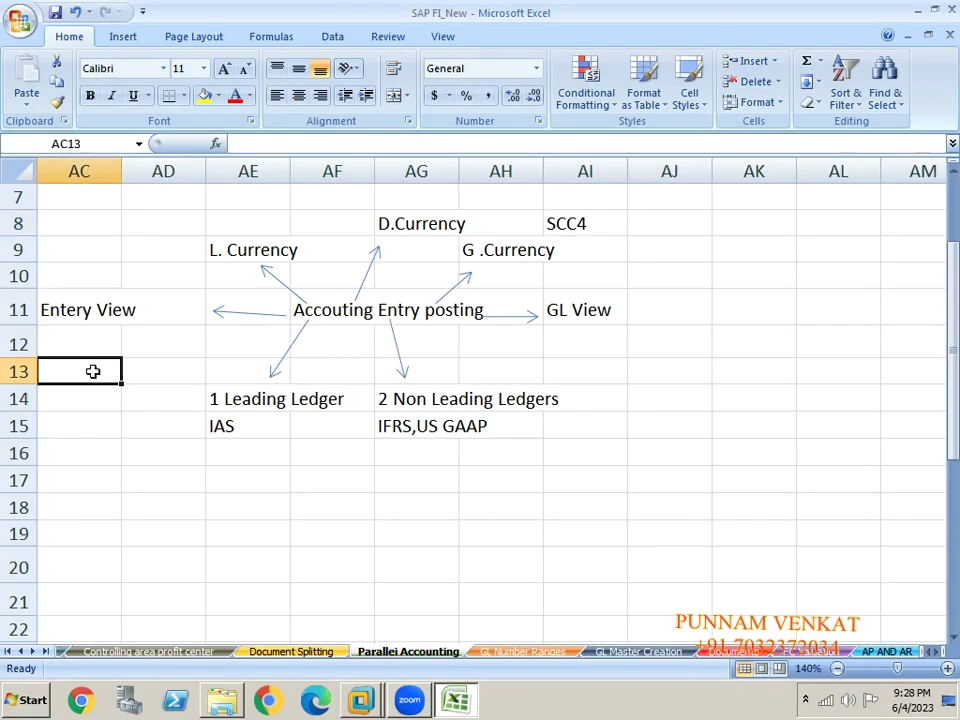
key("Left")
key("Left")
key("Left")
key("Left")
key("Left")
key("Left")
key("Left")
key("Left")
key("Left")
key("Left")
key("Left")
key("Left")
key("Left")
key("Left")
key("Left")
key("Left")
key("Left")
key("Left")
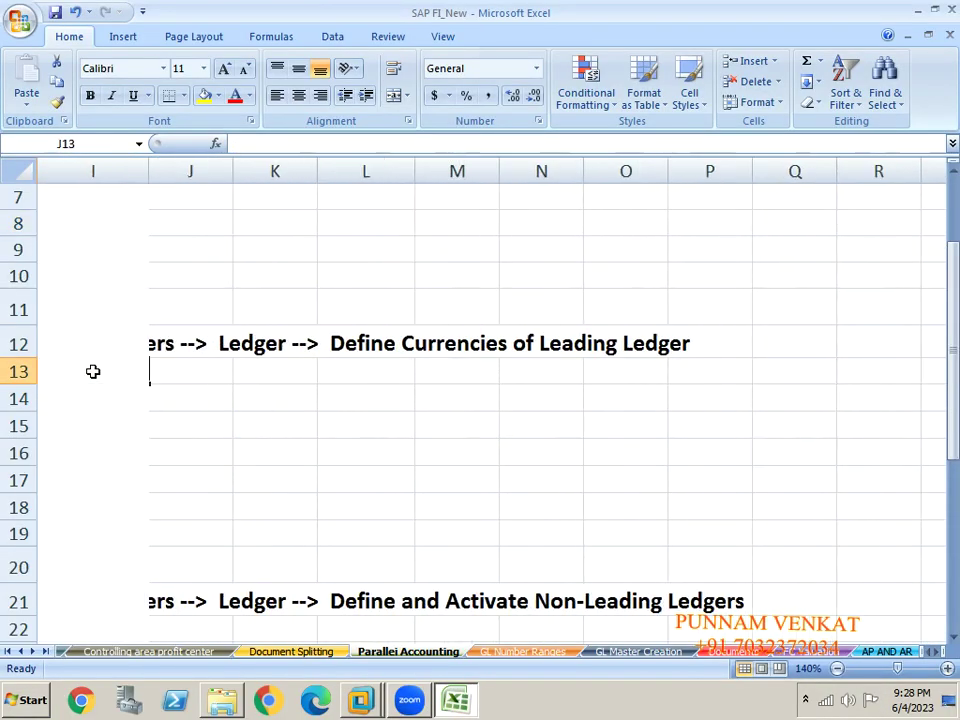
key("Left")
key("Left")
key("Left")
key("Left")
key("Left")
key("Left")
key("Left")
key("Left")
key("Left")
key("Left")
key("Up")
key("Up")
key("Up")
key("Up")
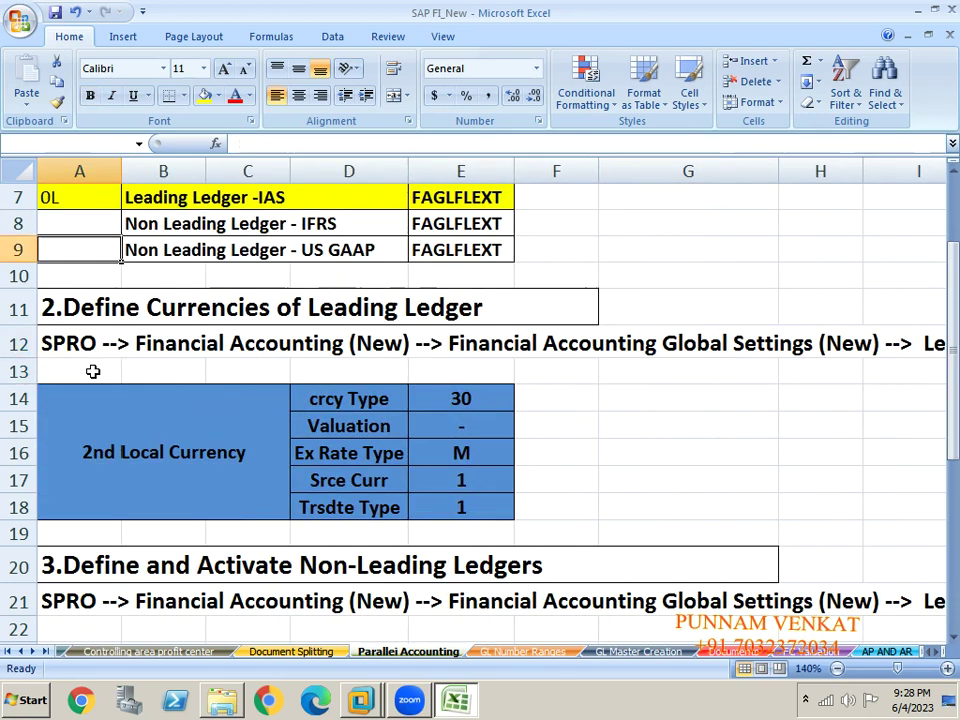
key("Up")
key("Up")
key("Up")
key("Up")
key("Up")
key("Up")
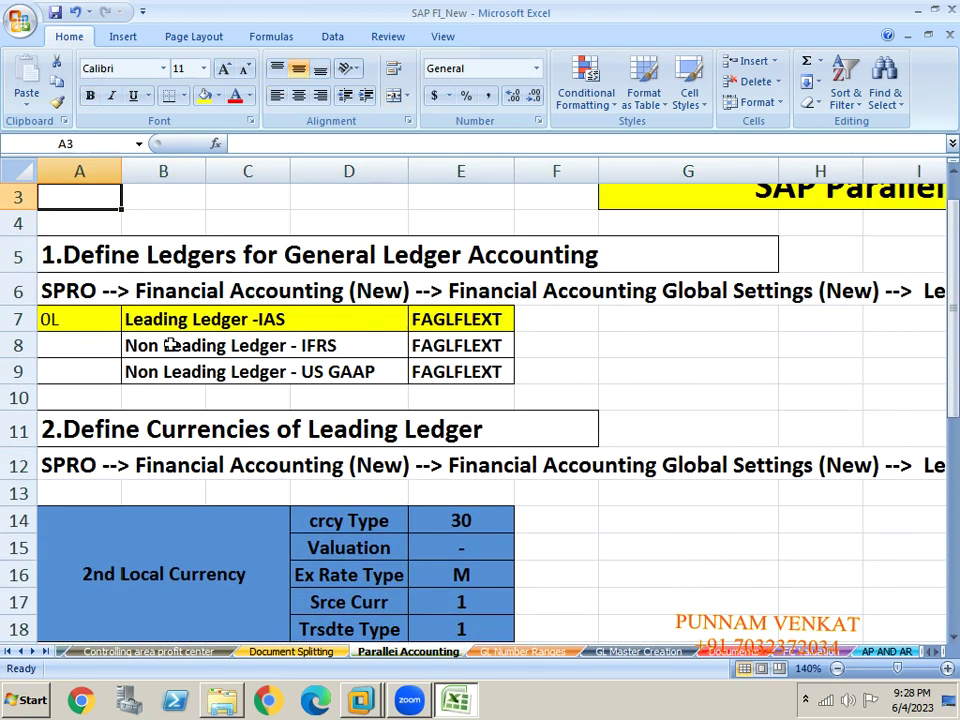
left_click(146, 340)
left_click(180, 362)
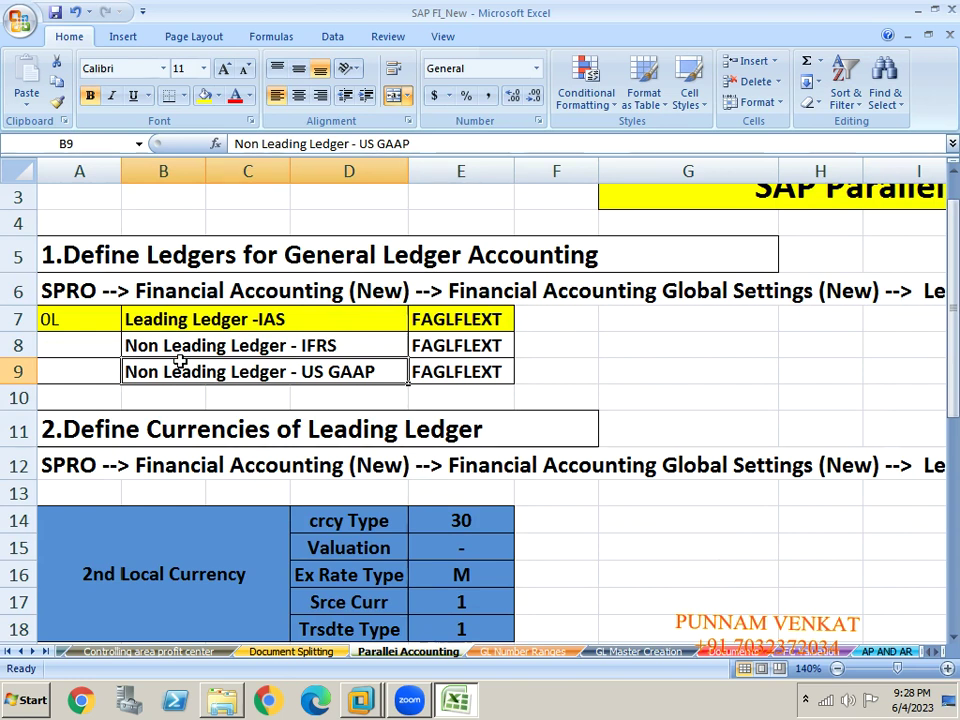
Review the worksheet's 2nd Local Currency settings and the headings of configuration steps 3 to 6.
key("Down")
key("Down")
key("Down")
key("Down")
key("Down")
key("Down")
key("Down")
key("Down")
key("Down")
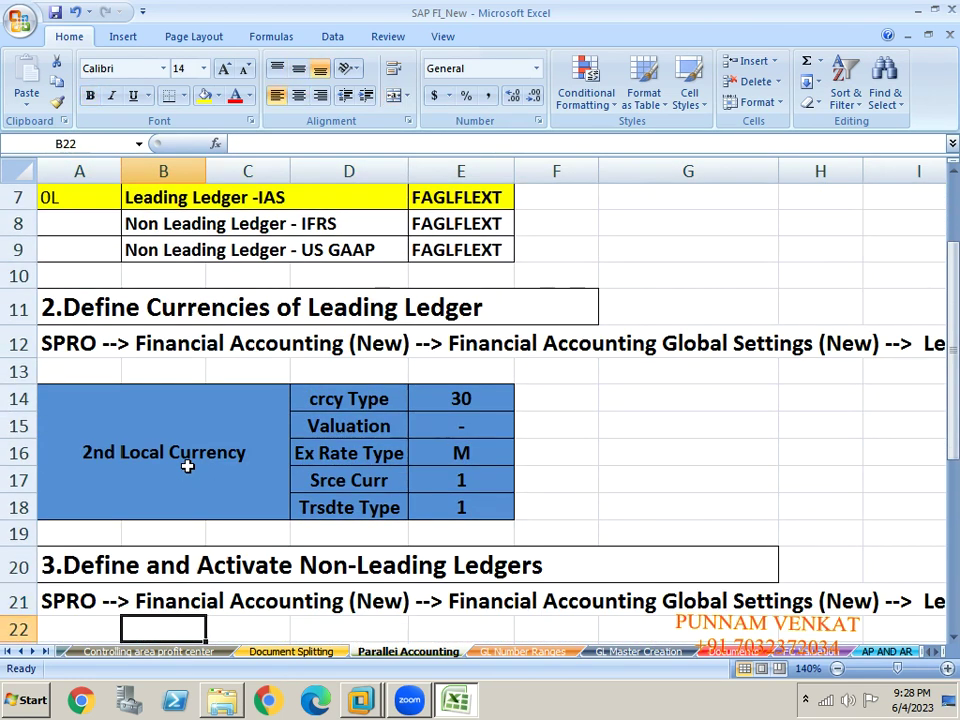
left_click(314, 416)
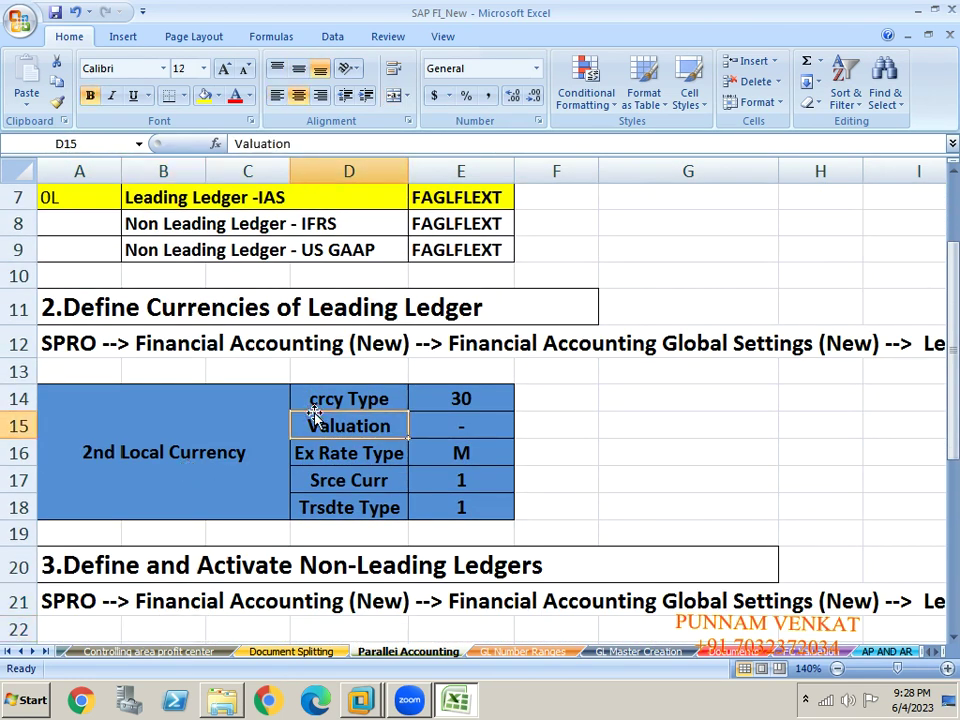
left_click(214, 409)
key("Down")
key("Down")
key("Down")
key("Down")
key("Down")
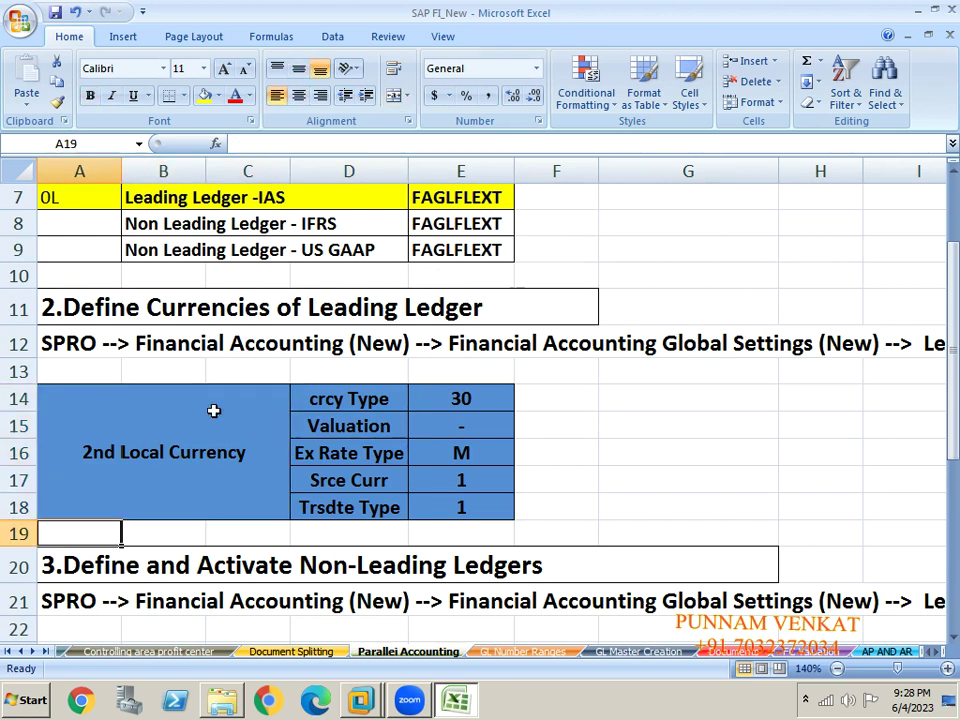
key("Down")
key("Down")
key("Down")
key("Down")
key("Down")
key("Down")
key("Down")
key("Down")
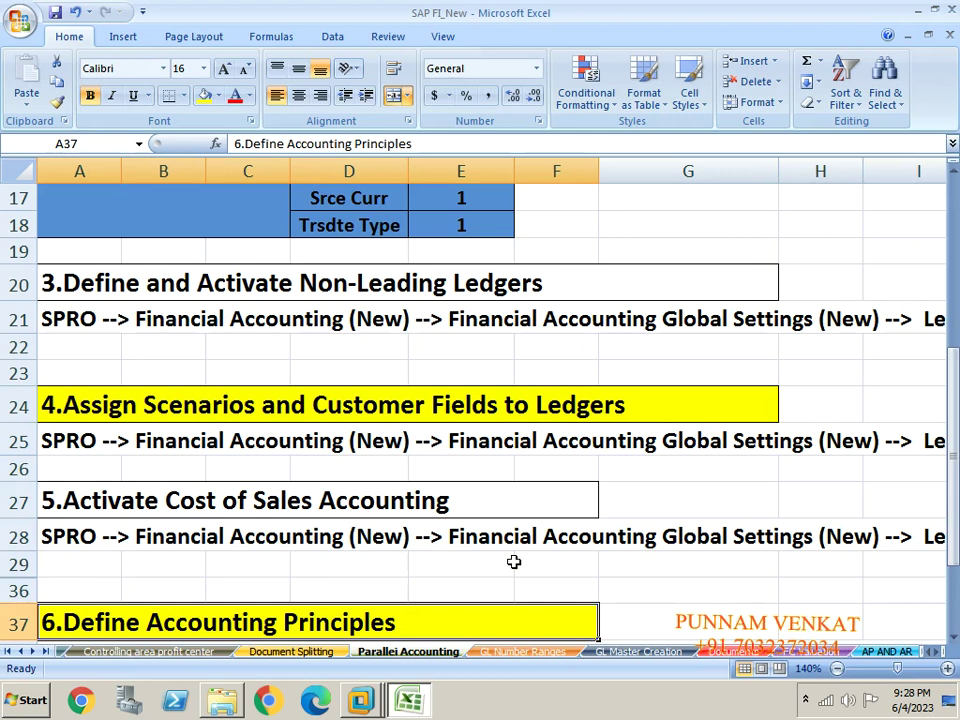
Close the SAP FI_New workbook and the SAP New folder window.
left_click(831, 249)
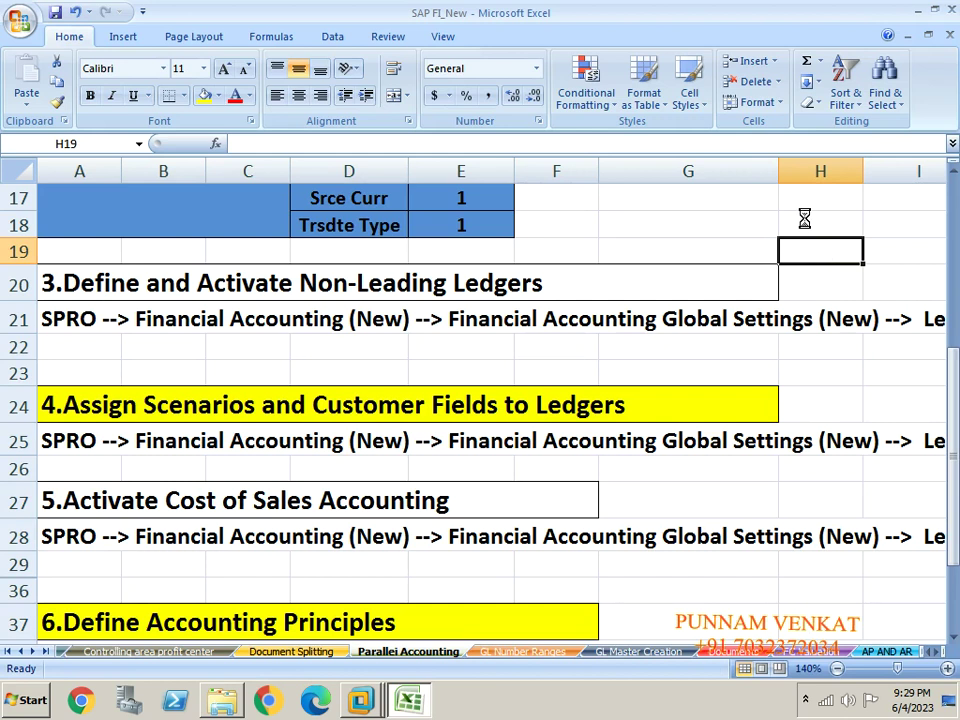
left_click(805, 217)
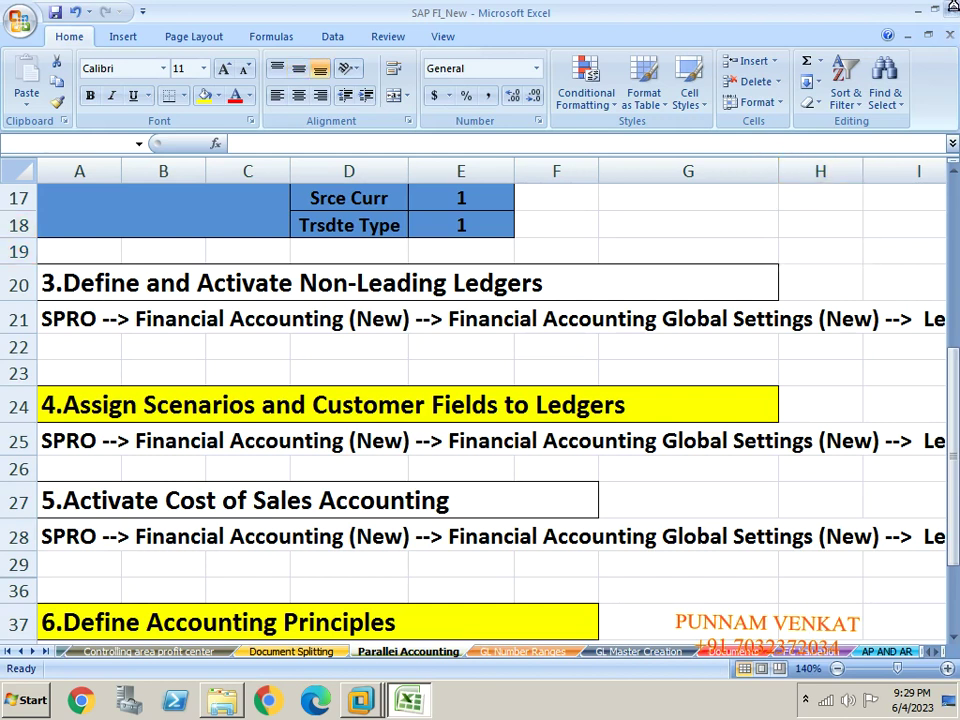
left_click(950, 9)
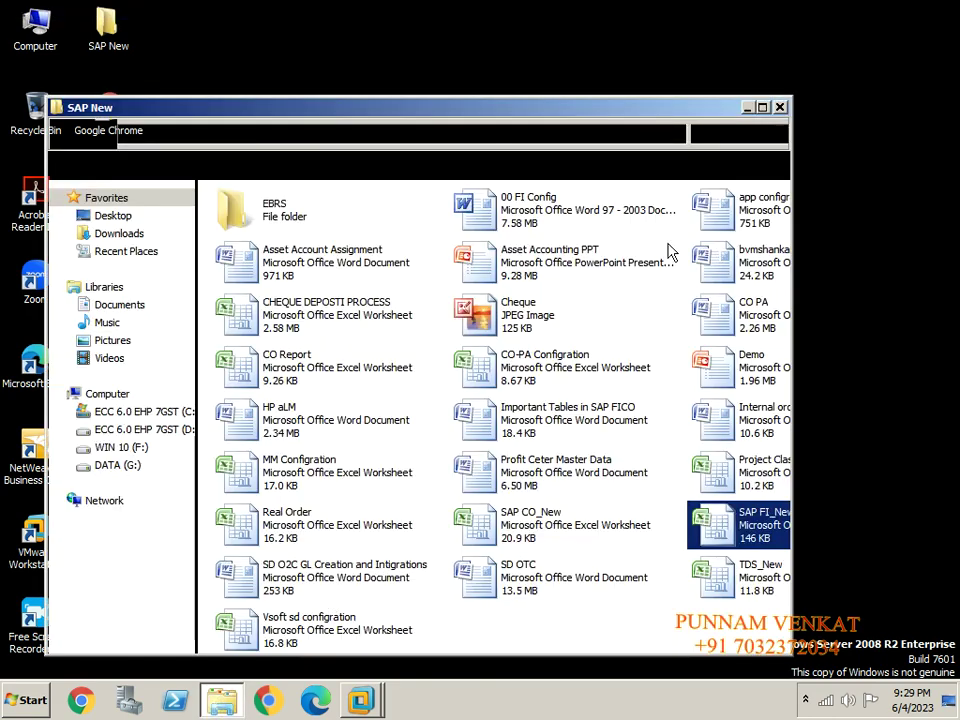
left_click(780, 108)
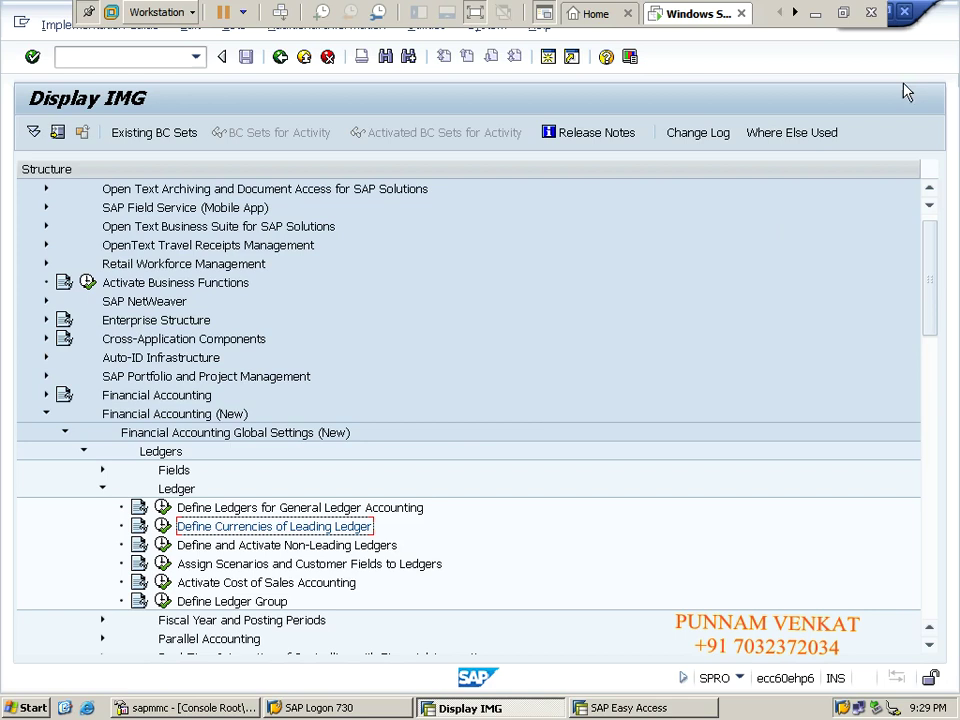
Switch to SAP, close the Display IMG session, and minimize the virtual machine window.
left_click(925, 15)
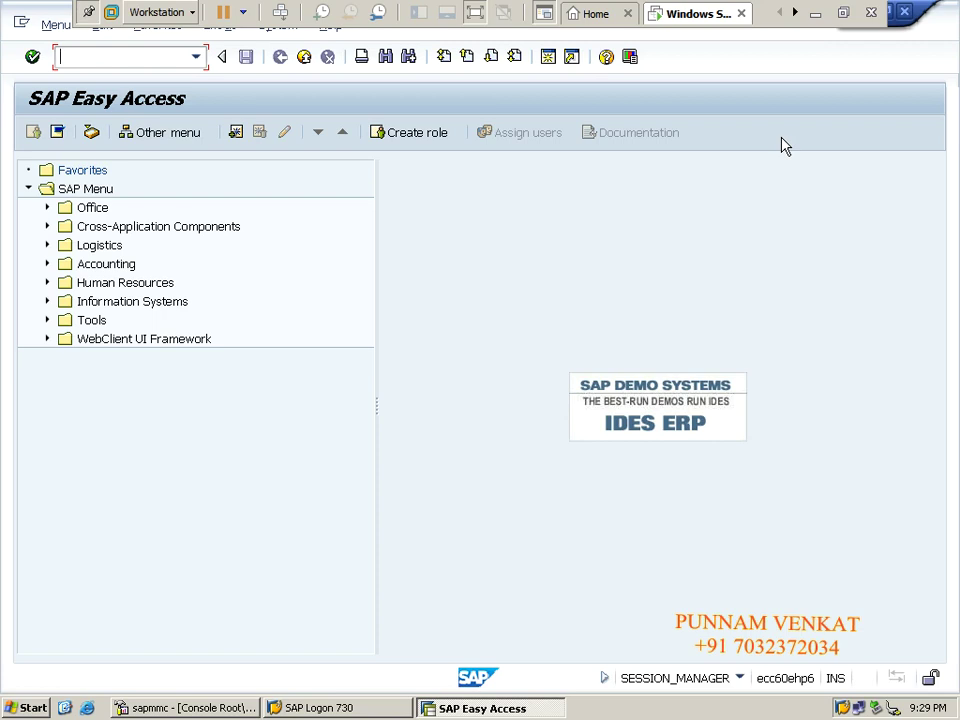
left_click(812, 19)
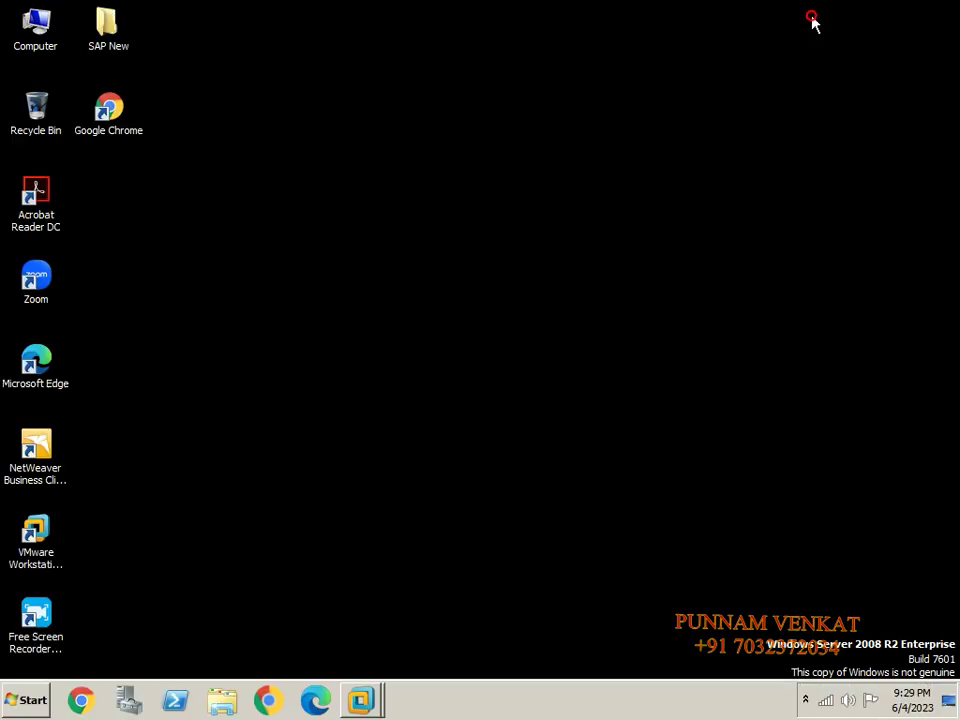
left_click(805, 699)
left_click(790, 591)
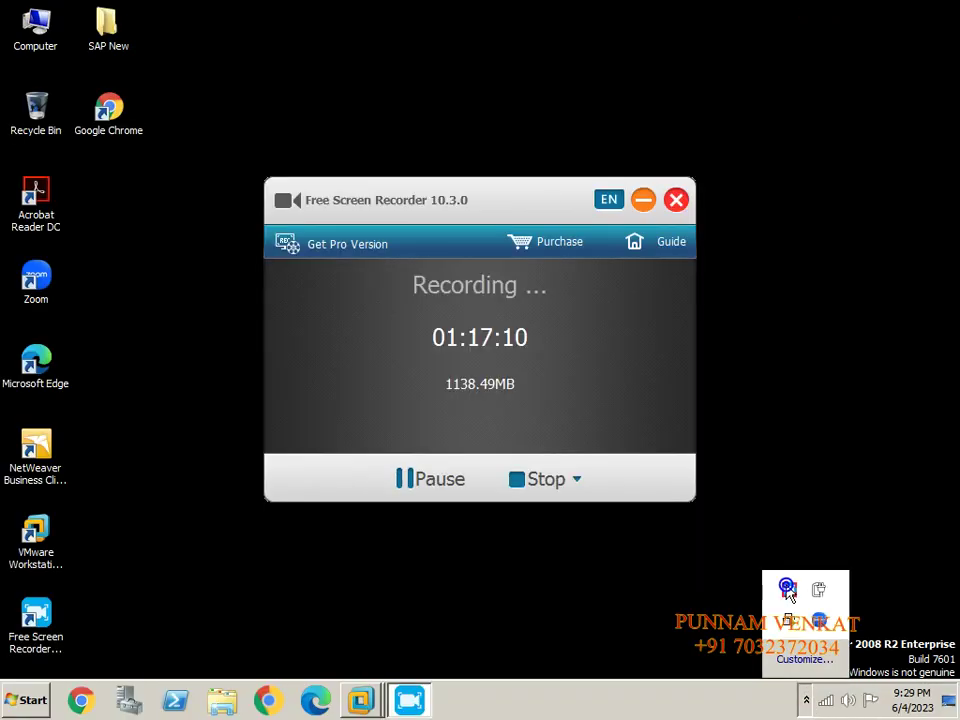